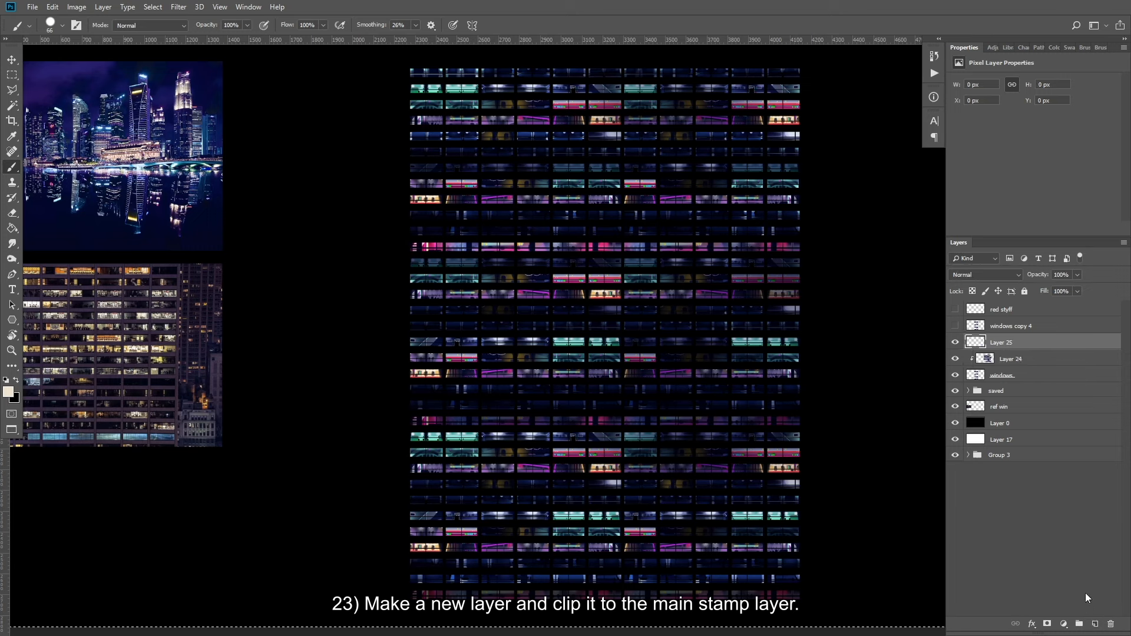
- Clip Layer 25 to the windows stamp layer and set its blend mode to Hard Light
left_click(1032, 351, "alt")
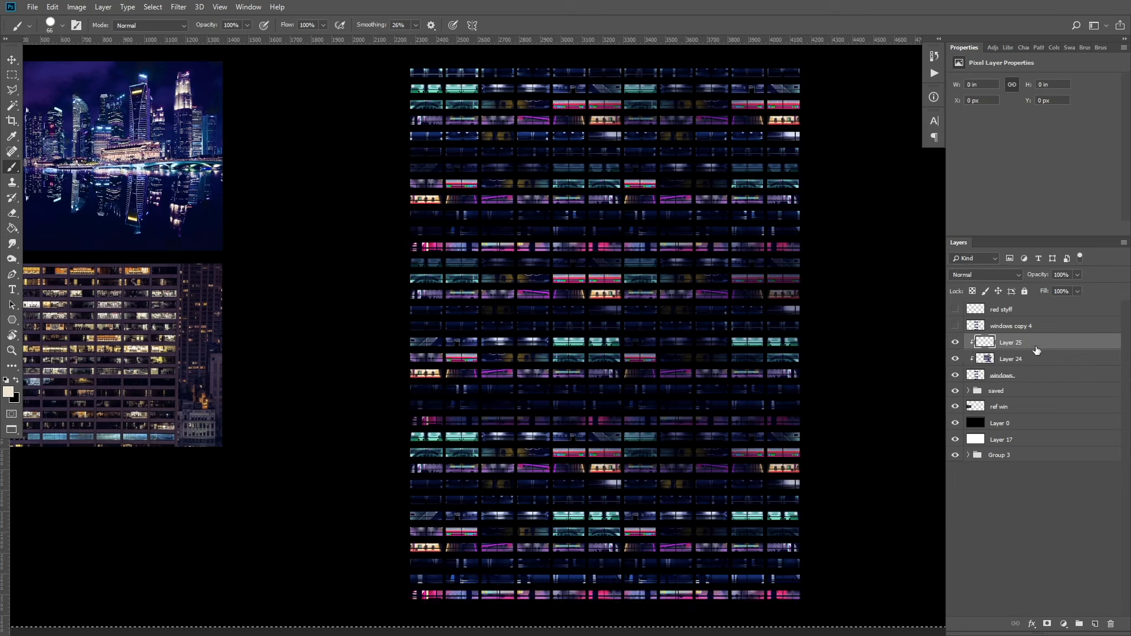
left_click(996, 274)
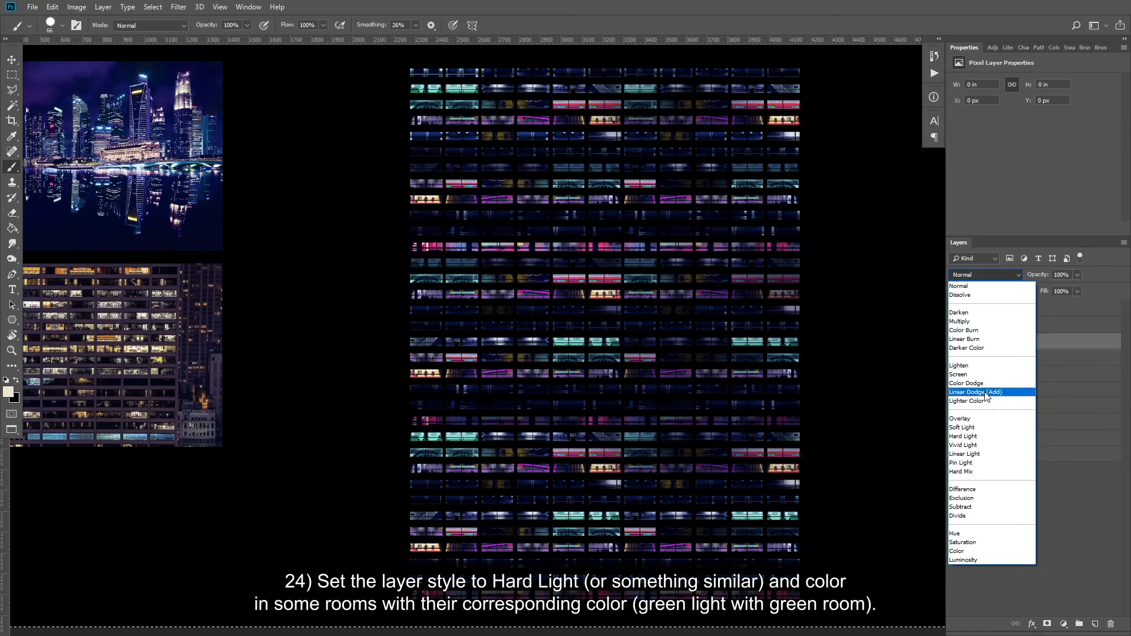
left_click(996, 437)
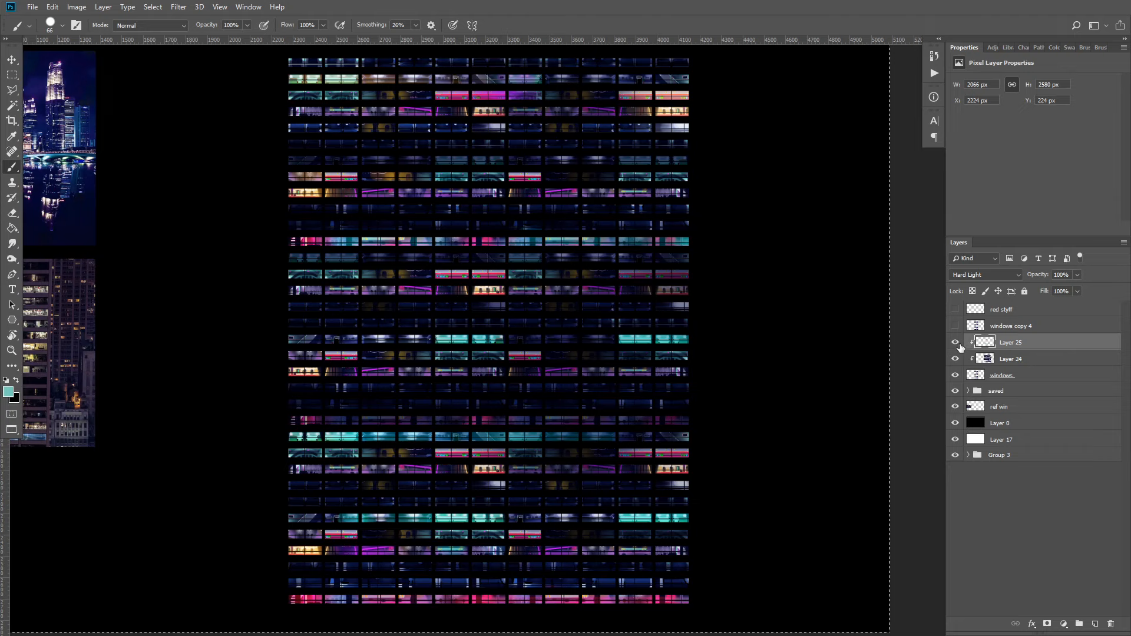
- Toggle Layer 25's visibility to compare the windows with and without the painted room colours
left_click(957, 344)
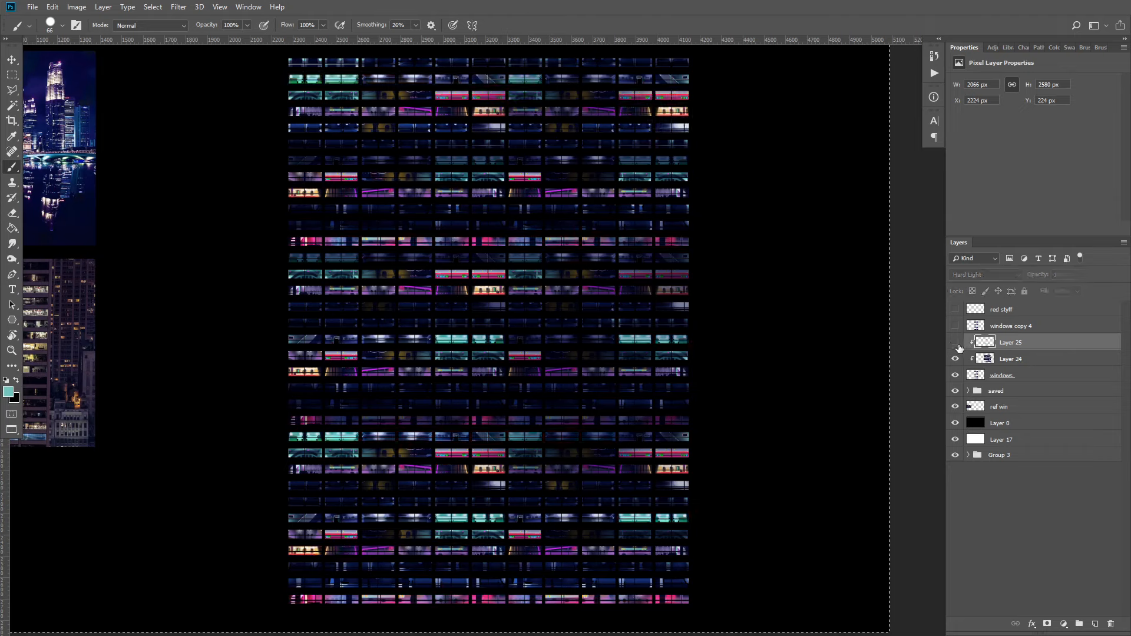
left_click(957, 344)
left_click(956, 343)
left_click(955, 343)
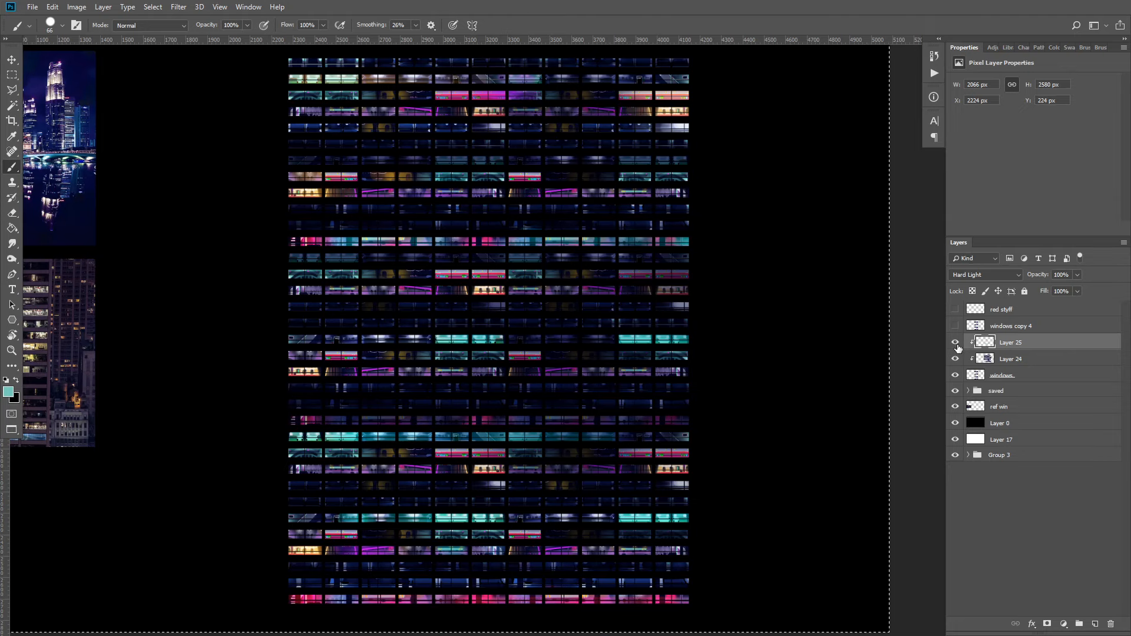
left_click(955, 359)
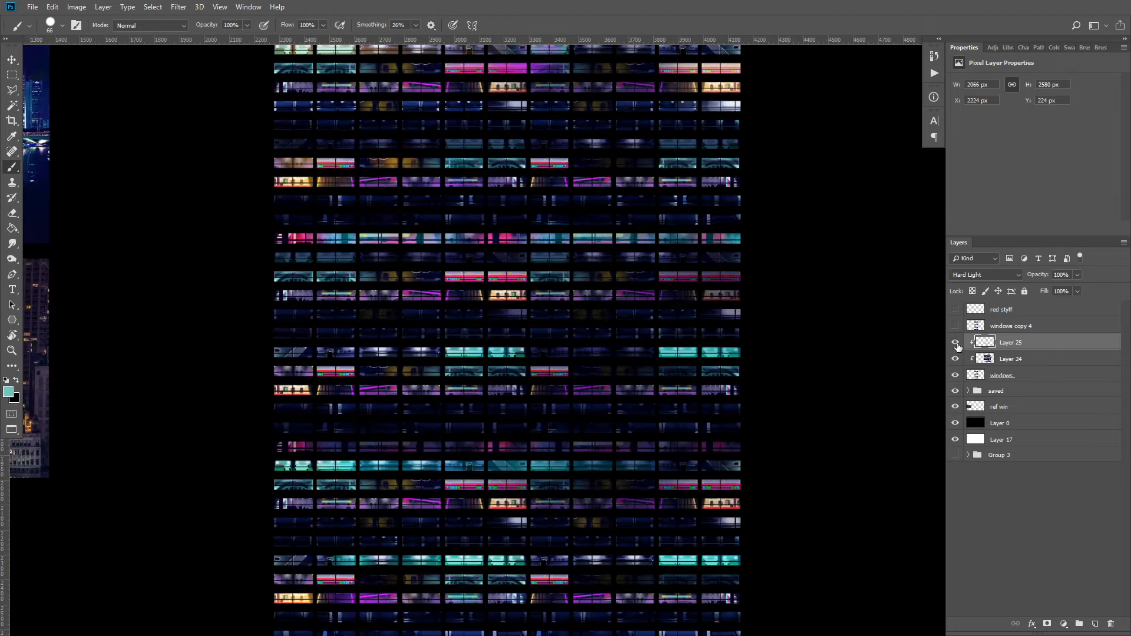
left_click(956, 344)
left_click(956, 344)
- Add a new layer above Layer 25 and clip it to the windows stamp layer
left_click_drag(751, 280, 810, 345)
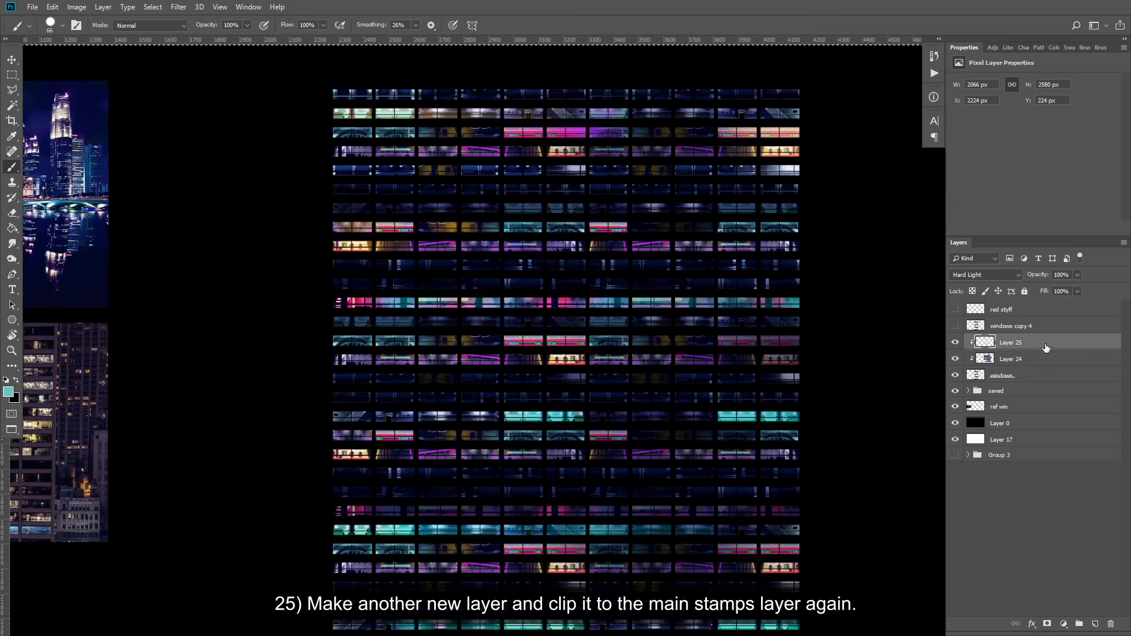
left_click(1095, 624)
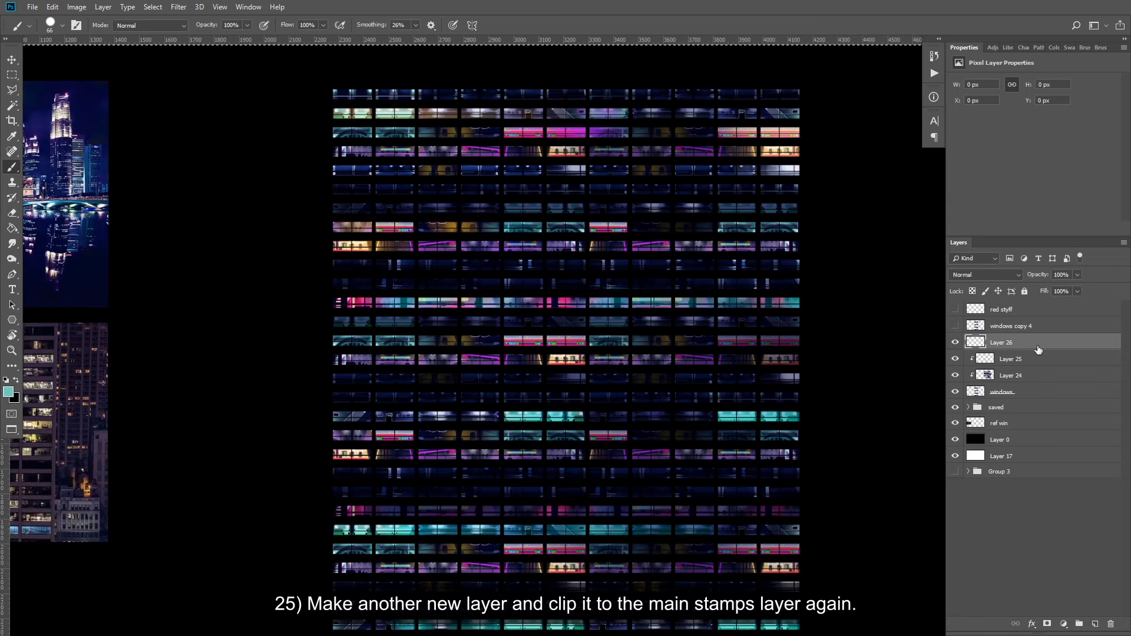
left_click(1038, 350, "alt")
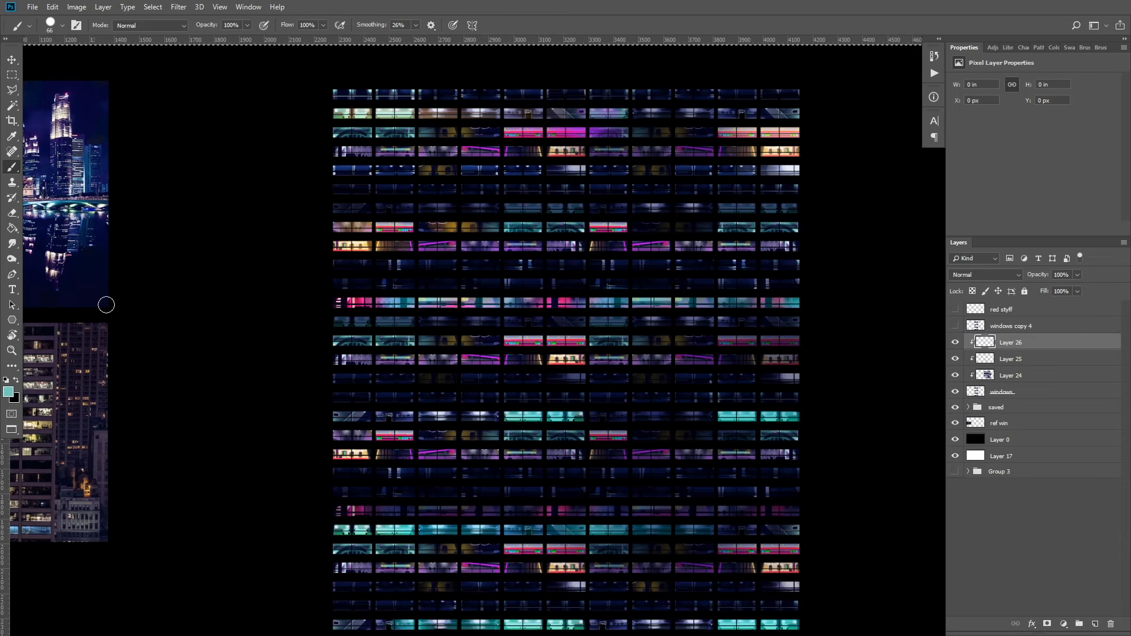
- Set the foreground colour to a very dark navy blue
left_click(9, 391)
left_click(751, 507)
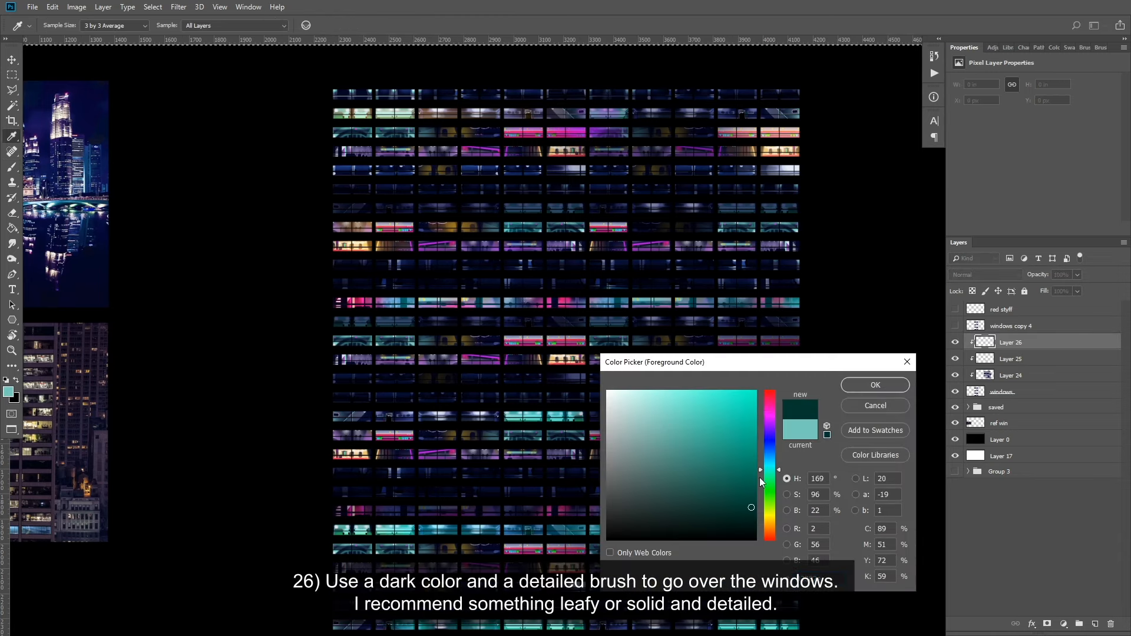
left_click_drag(760, 482, 769, 455)
left_click(876, 385)
- Choose the recently used leafy spatter brush at 130 px and make Layer 26 the active layer
right_click(706, 258)
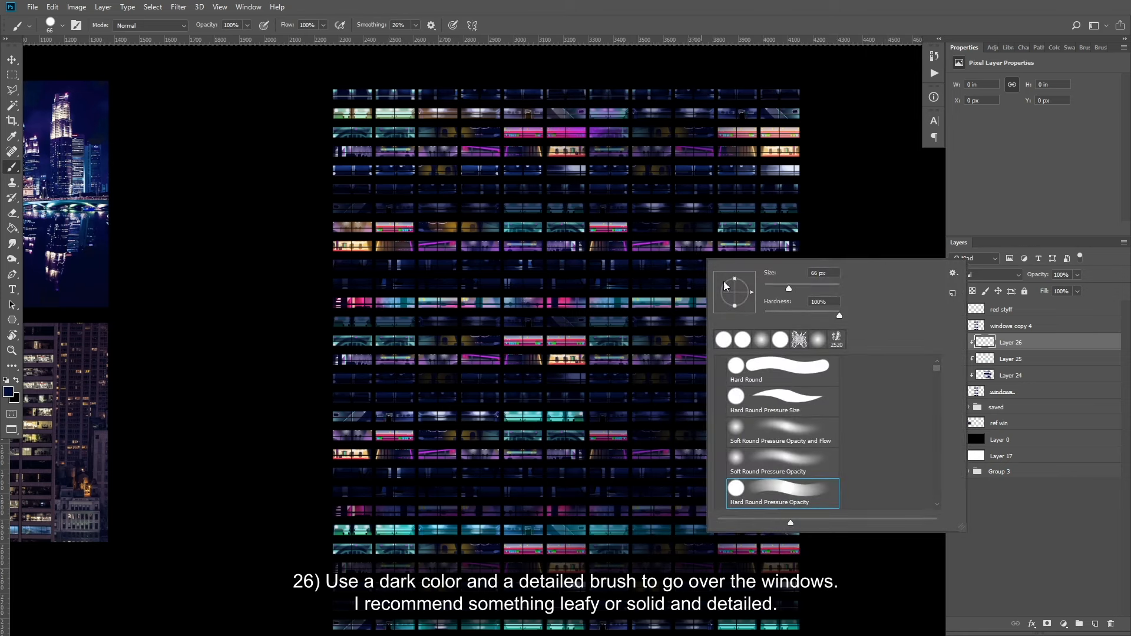
left_click(802, 343)
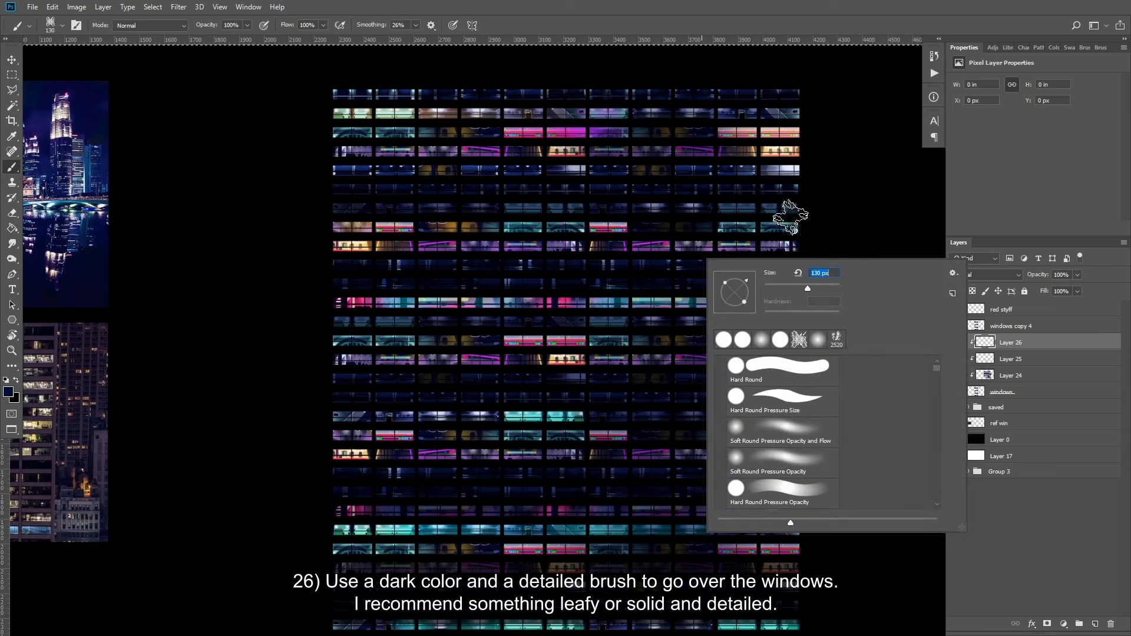
left_click(1029, 346, "ctrl")
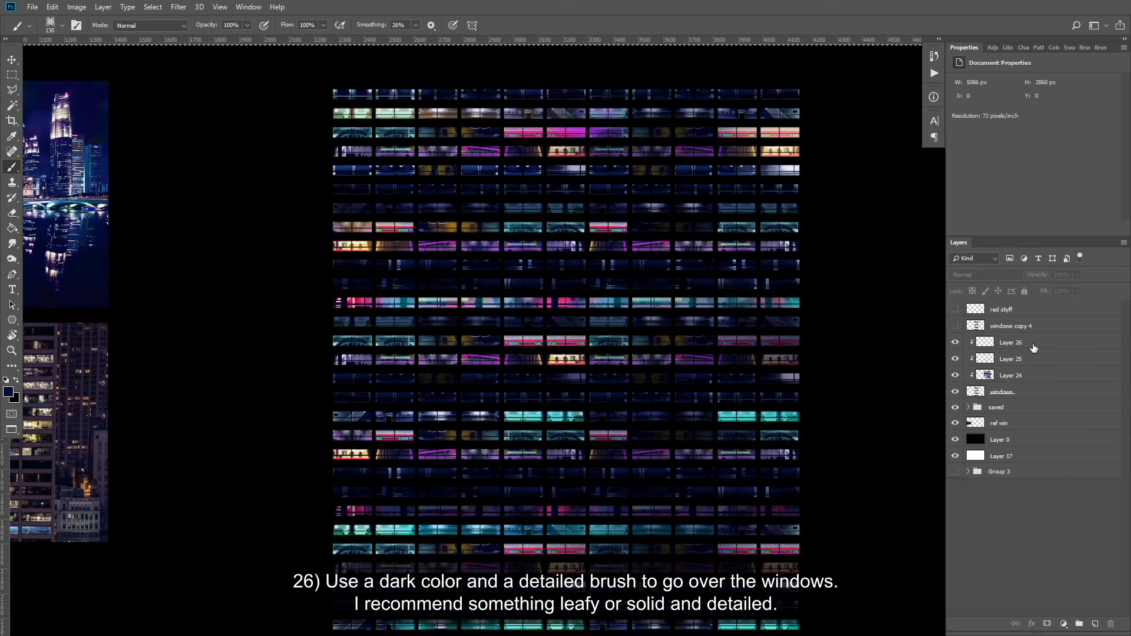
left_click(1033, 347)
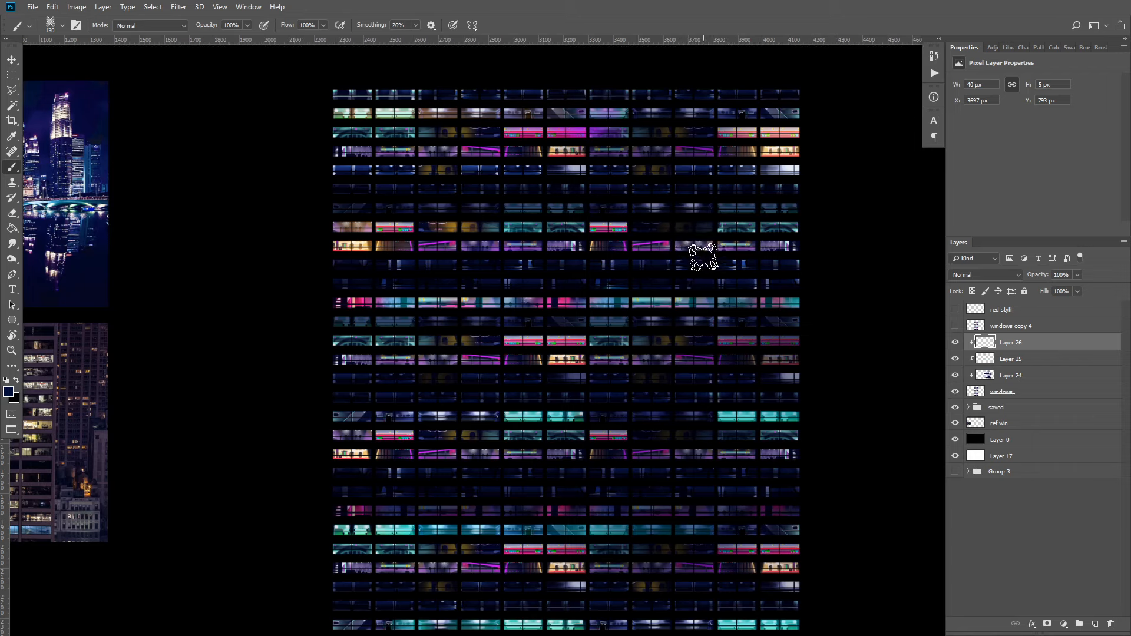
- Paint dark leafy texture over several windows on Layer 26 and set the layer's blend mode to Multiply
mouse_move(703, 257)
left_mouse_down()
mouse_move(682, 234)
mouse_move(717, 225)
mouse_move(694, 235)
mouse_move(741, 286)
left_mouse_up()
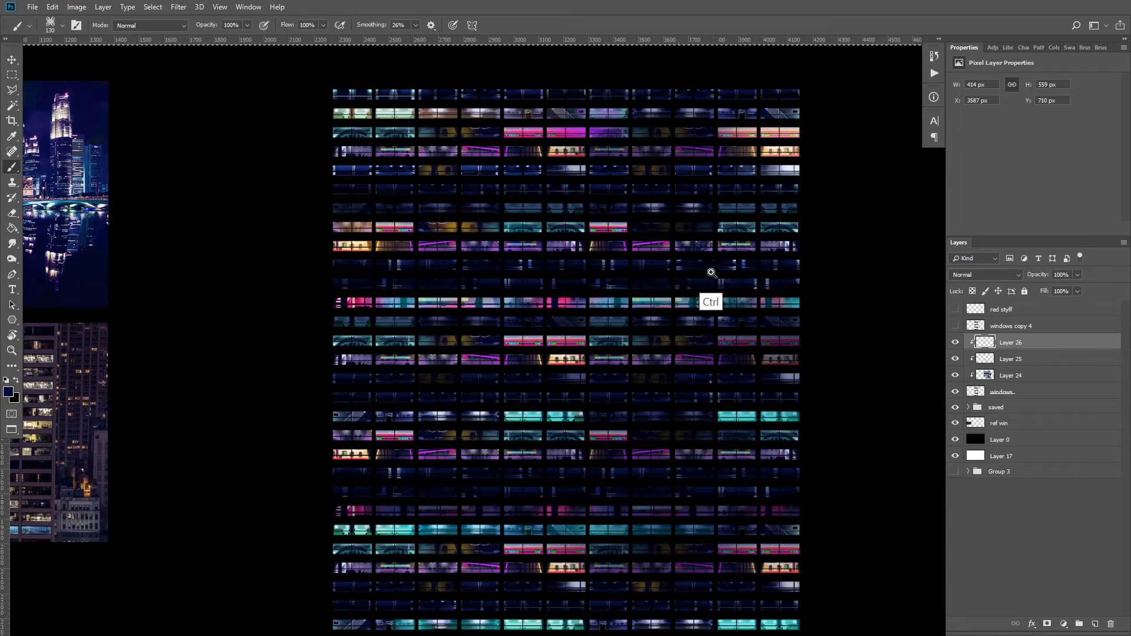
left_click(711, 273, "ctrl")
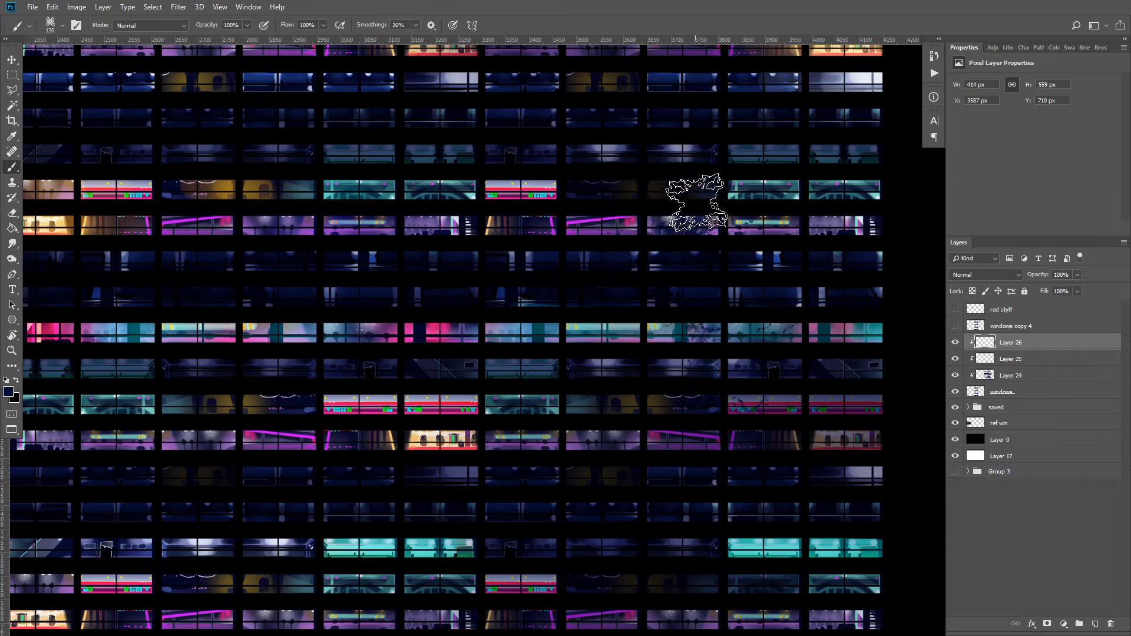
left_click_drag(610, 235, 606, 225)
left_click_drag(780, 310, 699, 334)
left_click(605, 244)
left_click_drag(542, 392, 583, 393)
left_click(984, 275)
left_click(966, 323)
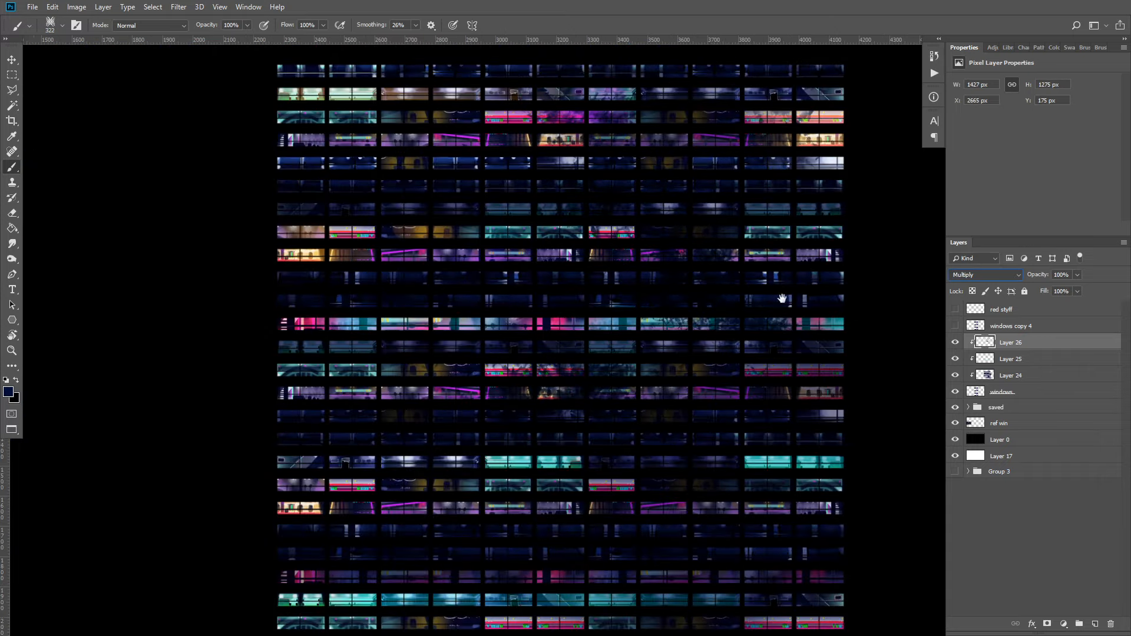
- Set the leafy brush to 158 px and paint more dark texture over the middle and lower windows
left_click_drag(782, 298, 787, 222)
right_click(626, 293)
left_click(732, 326)
left_click(572, 345)
left_click(666, 463)
right_click(666, 463)
left_click(652, 465)
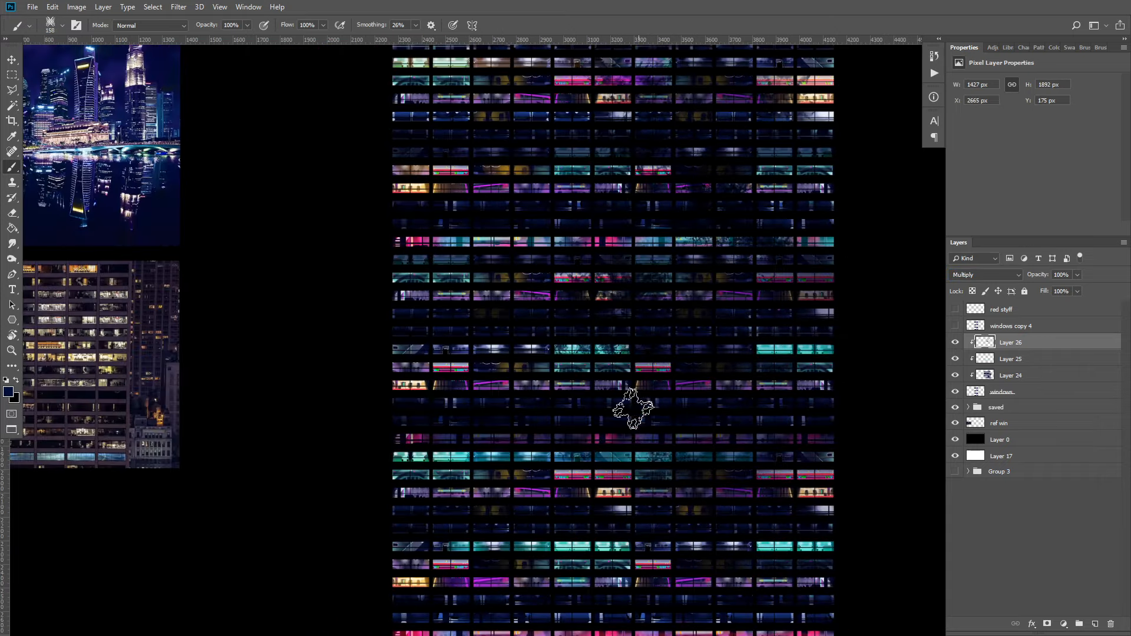
- Switch to the bush1 brush from the generic tree brush set and enlarge it to 196 px
right_click(632, 409)
left_click_drag(863, 450, 859, 577)
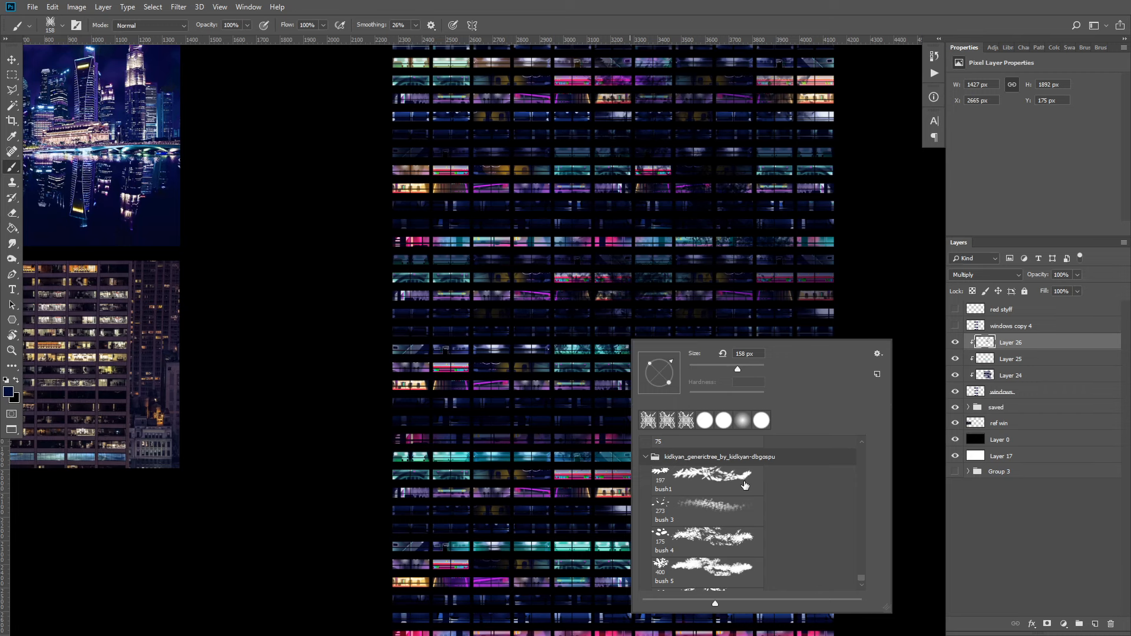
left_click(746, 485)
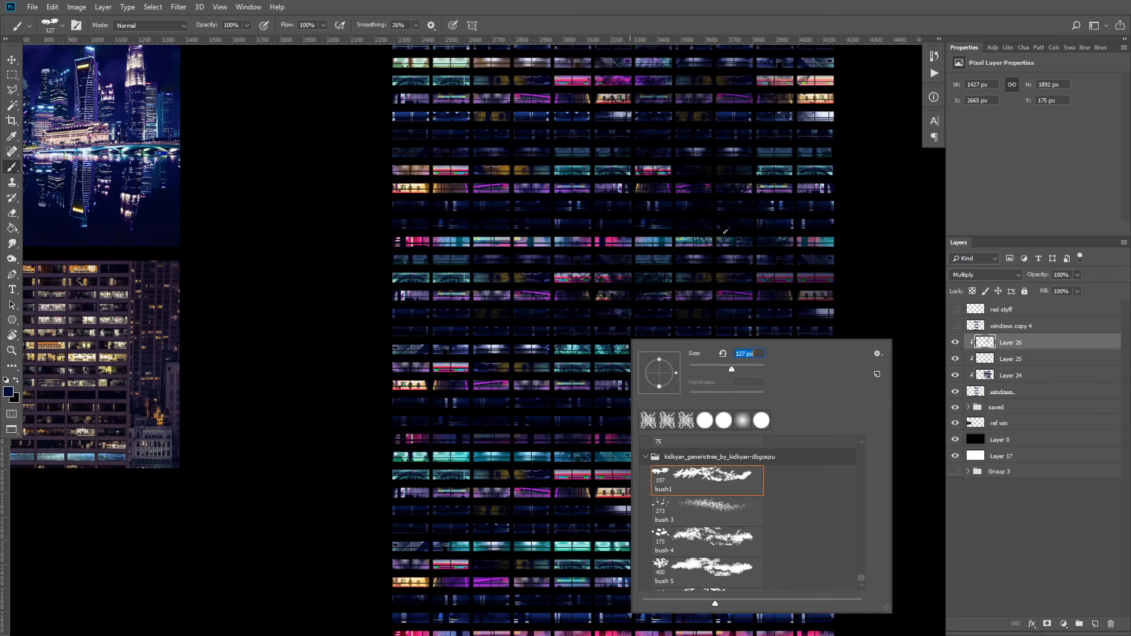
left_click_drag(732, 370, 736, 370)
left_click(784, 177)
- Paint dark foliage silhouettes with the bush1 brush over windows across the whole building stamp on Layer 26
left_click_drag(779, 99, 784, 117)
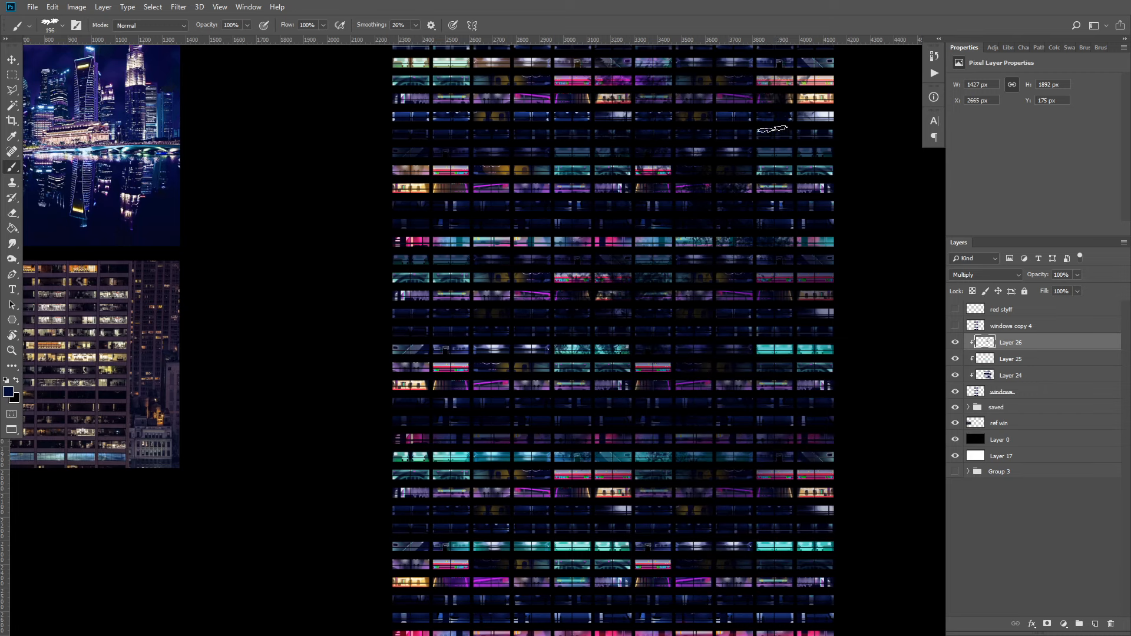
mouse_move(611, 286)
left_mouse_down()
mouse_move(576, 283)
mouse_move(586, 278)
left_mouse_up()
mouse_move(684, 292)
left_mouse_down()
mouse_move(647, 320)
mouse_move(768, 339)
left_mouse_up()
left_click(617, 438)
scroll(617, 439, "up", 2)
left_click(463, 500)
scroll(589, 412, "down", 3)
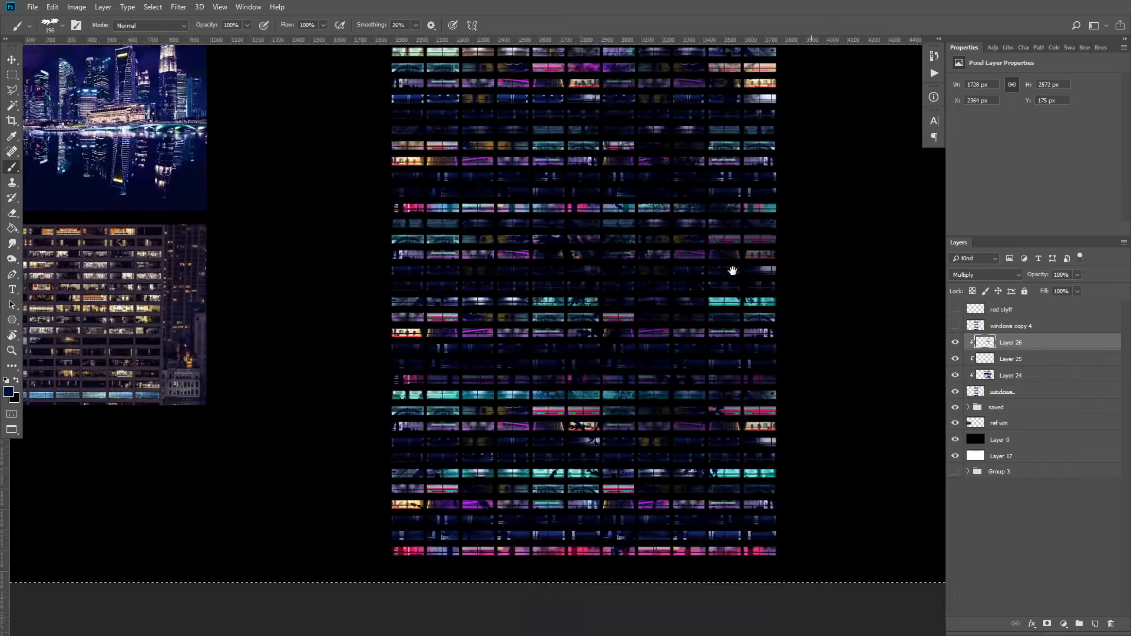
- Pick a different detailed brush preset at 74 px for adding smaller dark shapes
right_click(730, 243)
double_click(820, 444)
right_click(676, 161)
left_click_drag(907, 399, 911, 288)
scroll(753, 307, "up", 3)
scroll(589, 306, "down", 3)
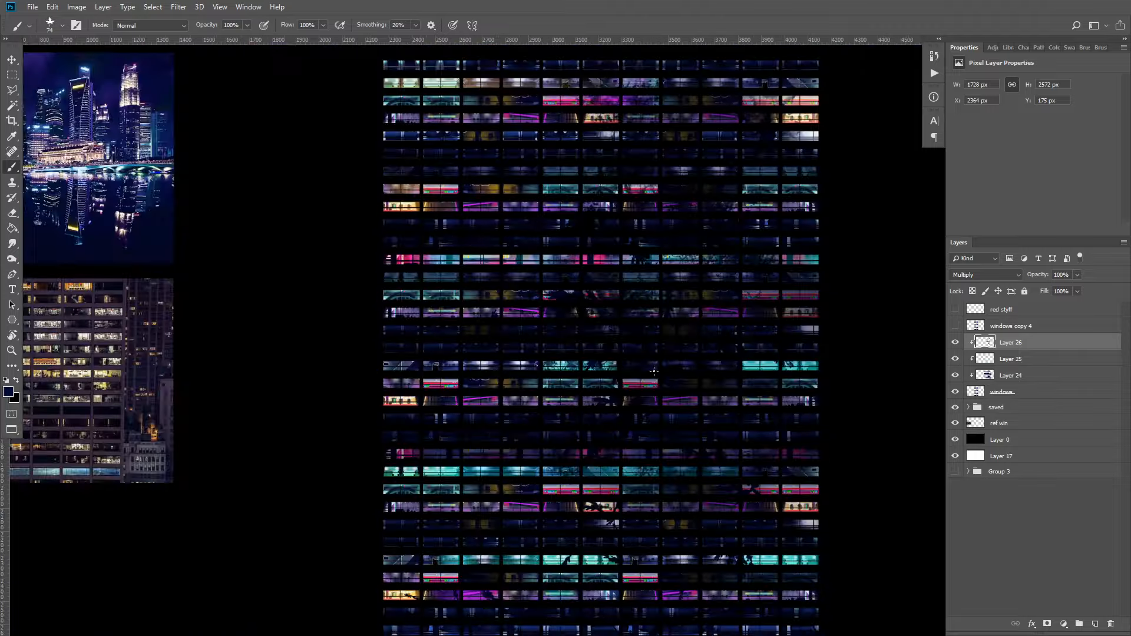
- Paint small dark details over scattered windows on Layer 26 with the 74 px brush
scroll(528, 283, "up", 2)
left_click_drag(528, 141, 559, 613)
left_click(313, 121)
scroll(413, 177, "down", 2)
left_click_drag(846, 301, 778, 364)
- Try Color Burn as Layer 26's blend mode and return it to Multiply
left_click(977, 275)
left_click(977, 331)
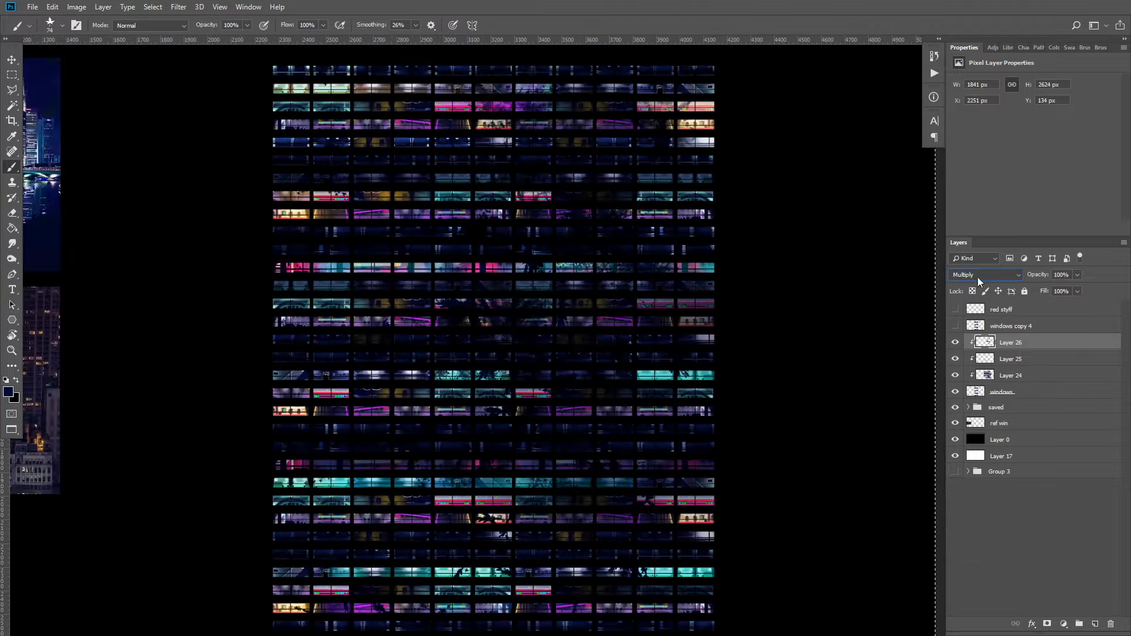
left_click(977, 276)
left_click(977, 332)
left_click(978, 275)
left_click(977, 321)
- Compare the stamp with Layer 26 hidden and shown, and inspect the painted foliage in the windows up close
scroll(796, 300, "down", 2)
left_click(955, 344)
left_click(956, 343)
scroll(677, 274, "up", 5)
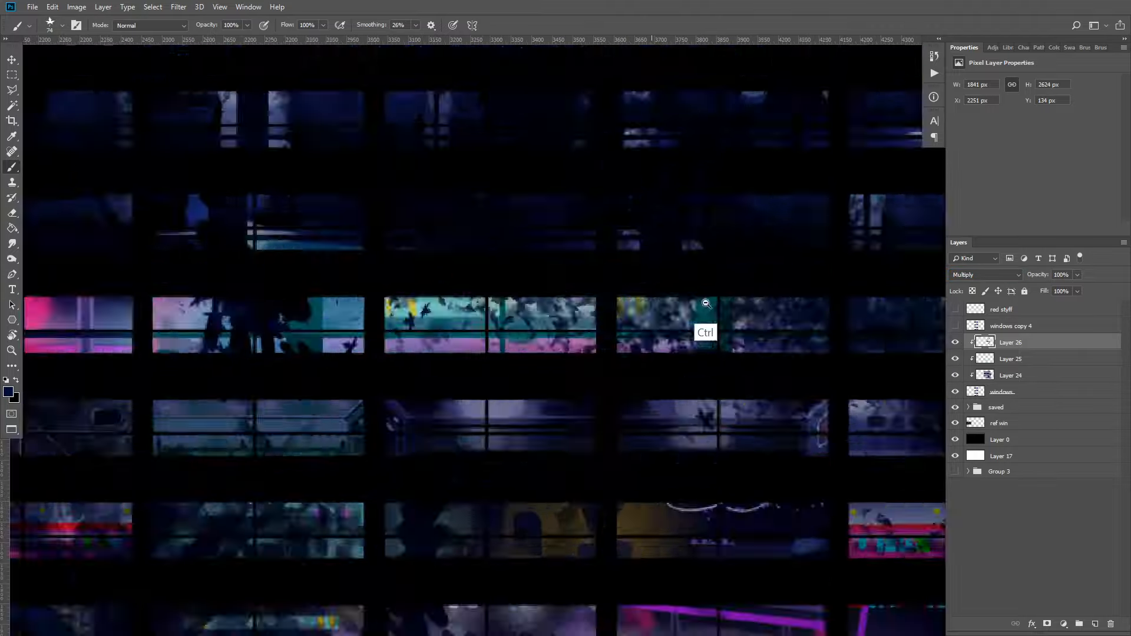
scroll(704, 331, "down", 5)
scroll(846, 328, "up", 1)
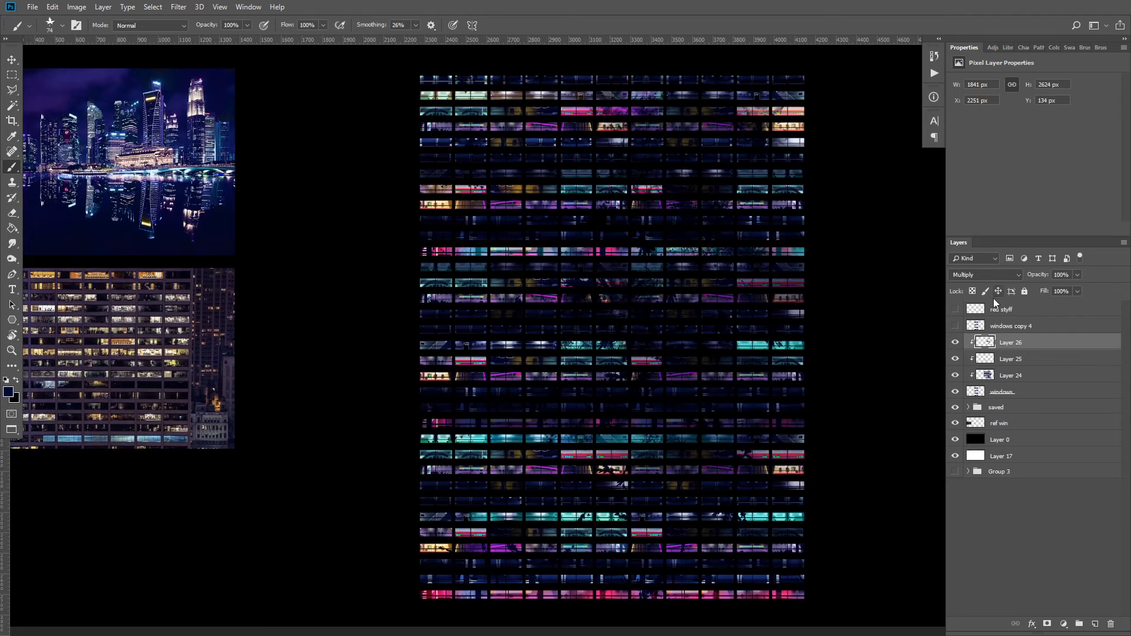
- Merge Layer 26, Layer 25, Layer 24 and the windows layer into a single layer
left_click(1036, 399, "shift")
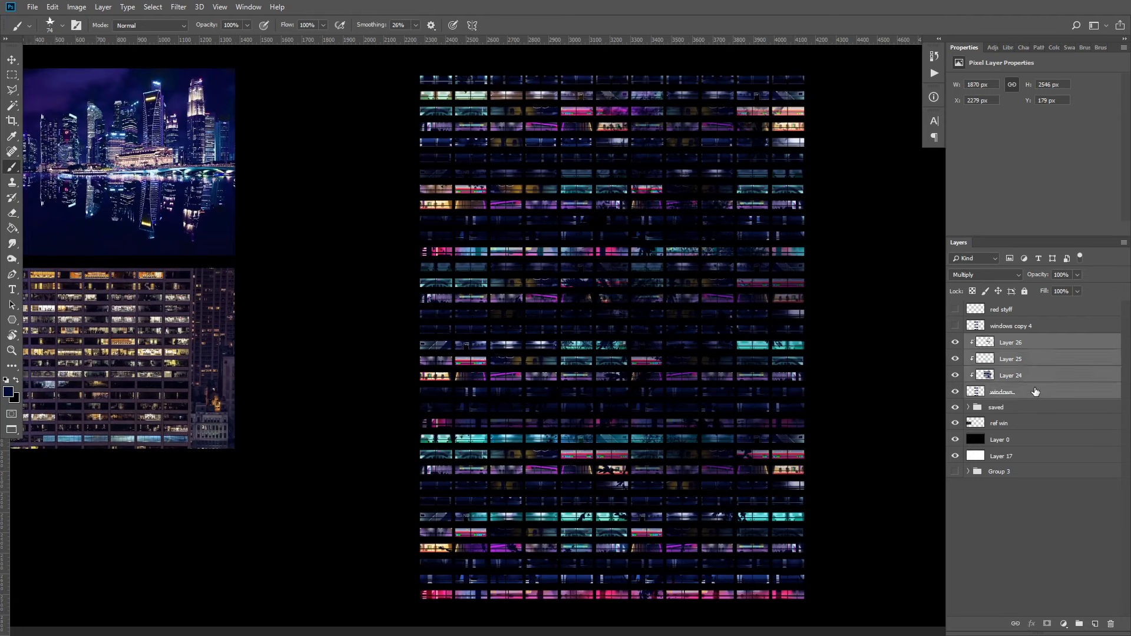
right_click(1034, 391)
left_click(918, 465)
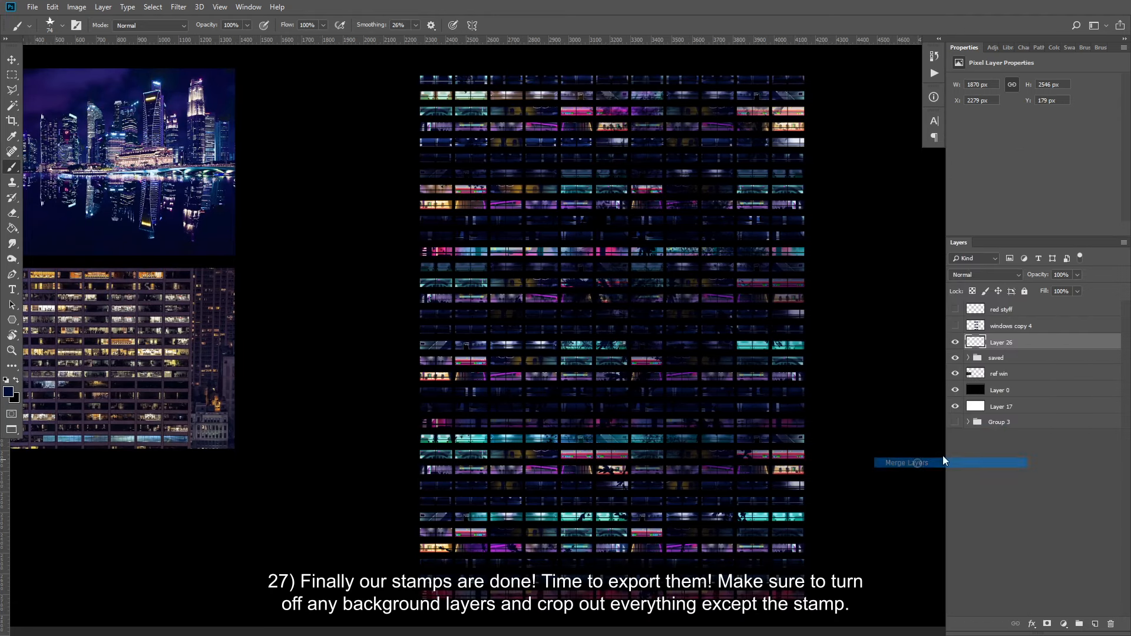
- Hide the saved group, ref win and Layer 17, and toggle the black Layer 0 background to check the stamp's transparency
left_click(956, 358)
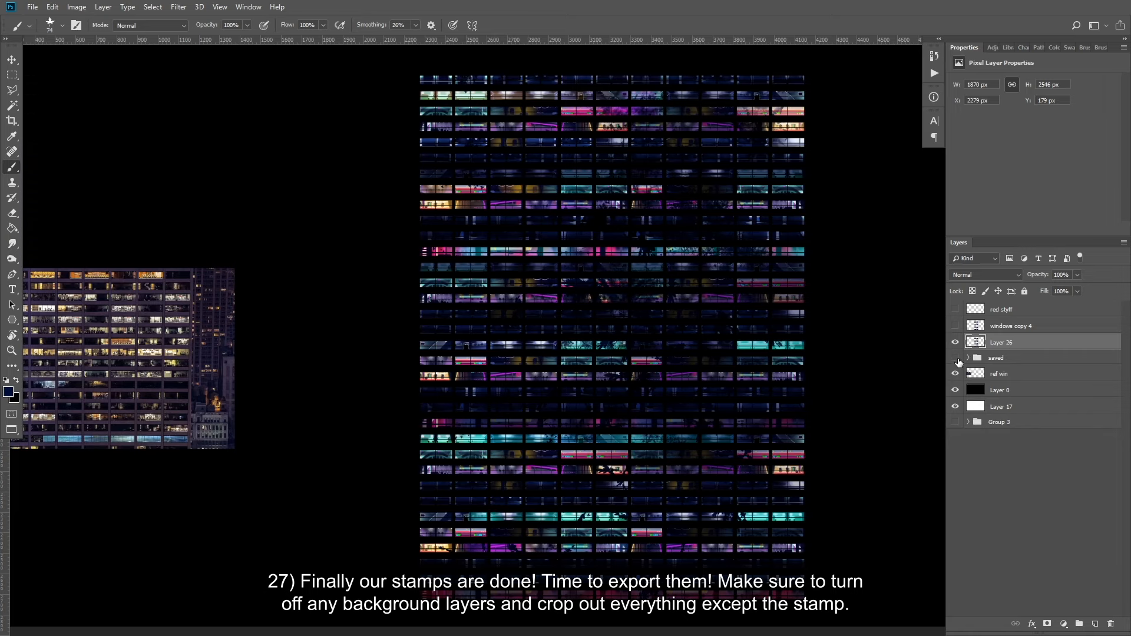
left_click(959, 374)
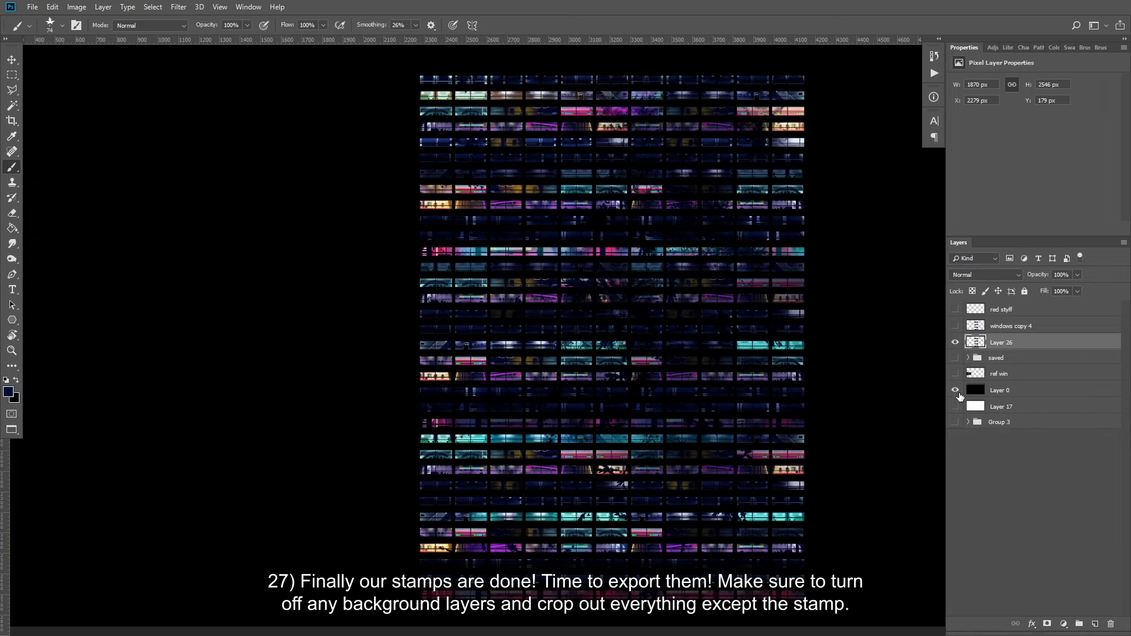
left_click(955, 391)
left_click(956, 407)
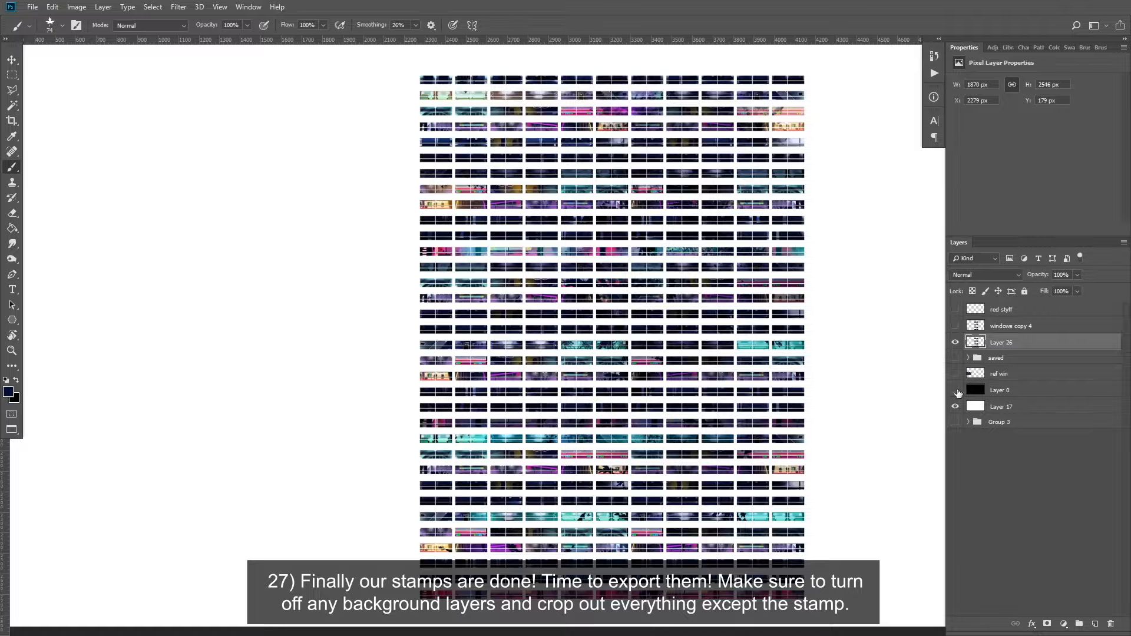
left_click(956, 392)
left_click(955, 391)
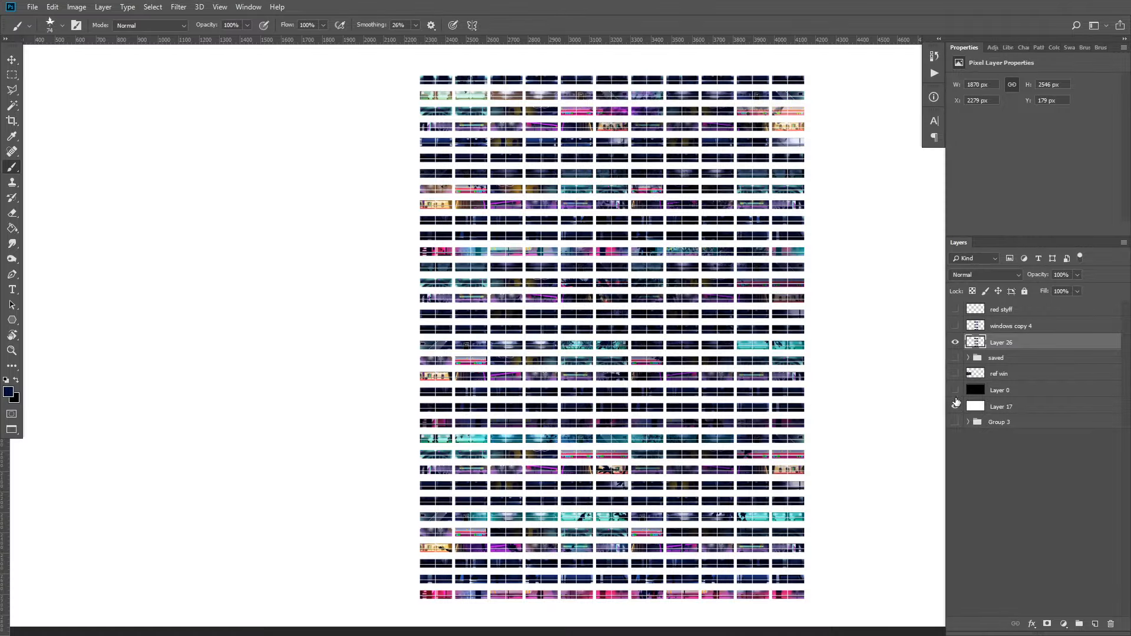
left_click(955, 407)
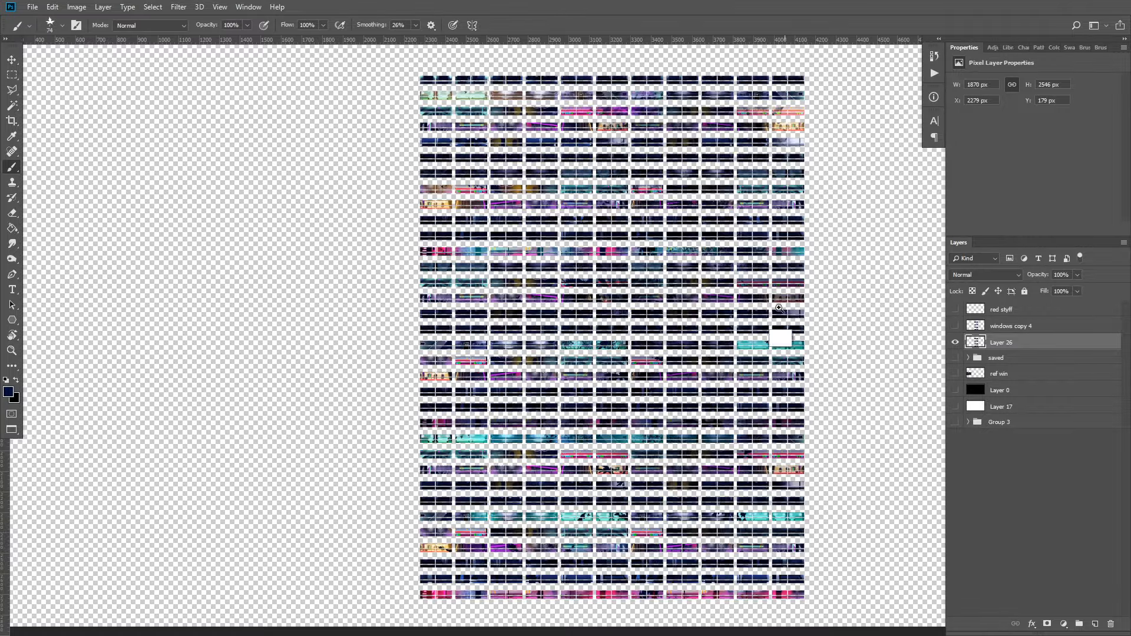
left_click_drag(779, 308, 781, 347)
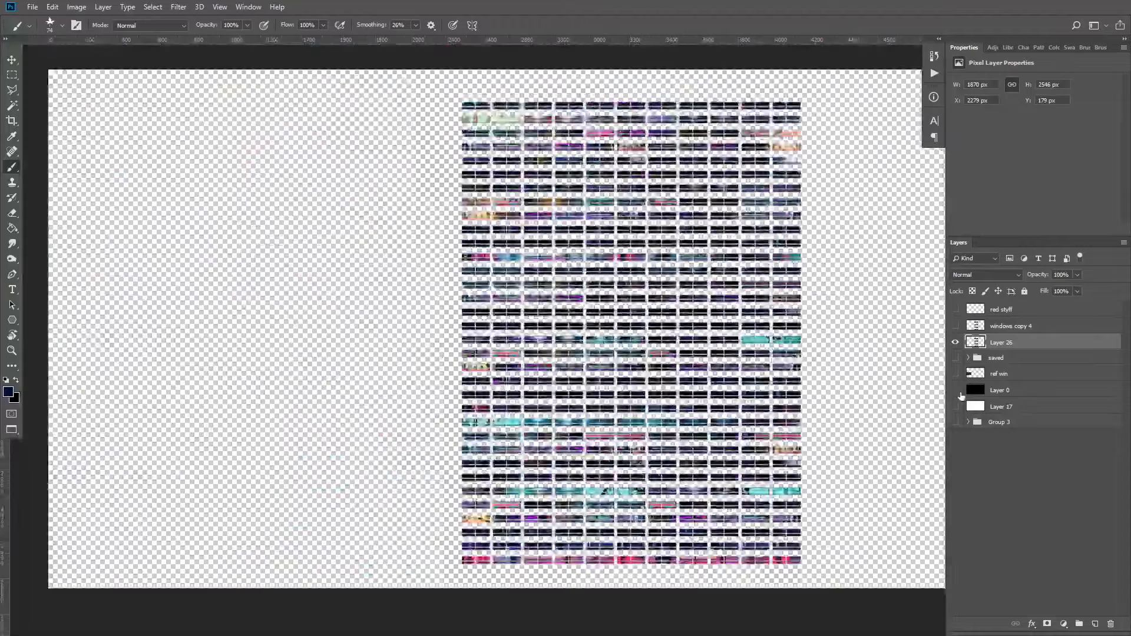
left_click(955, 390)
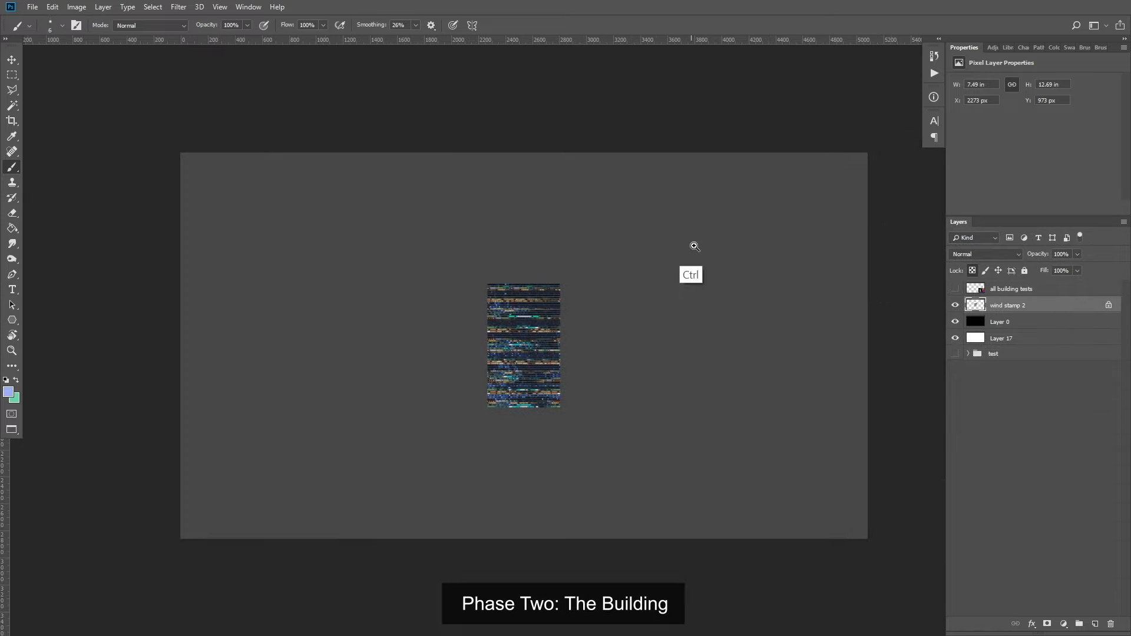
- Duplicate the wind stamp 2 layer and place the copy directly above the original so their edges meet
mouse_move(694, 247)
left_mouse_down()
mouse_move(718, 252)
mouse_move(708, 236)
left_mouse_up()
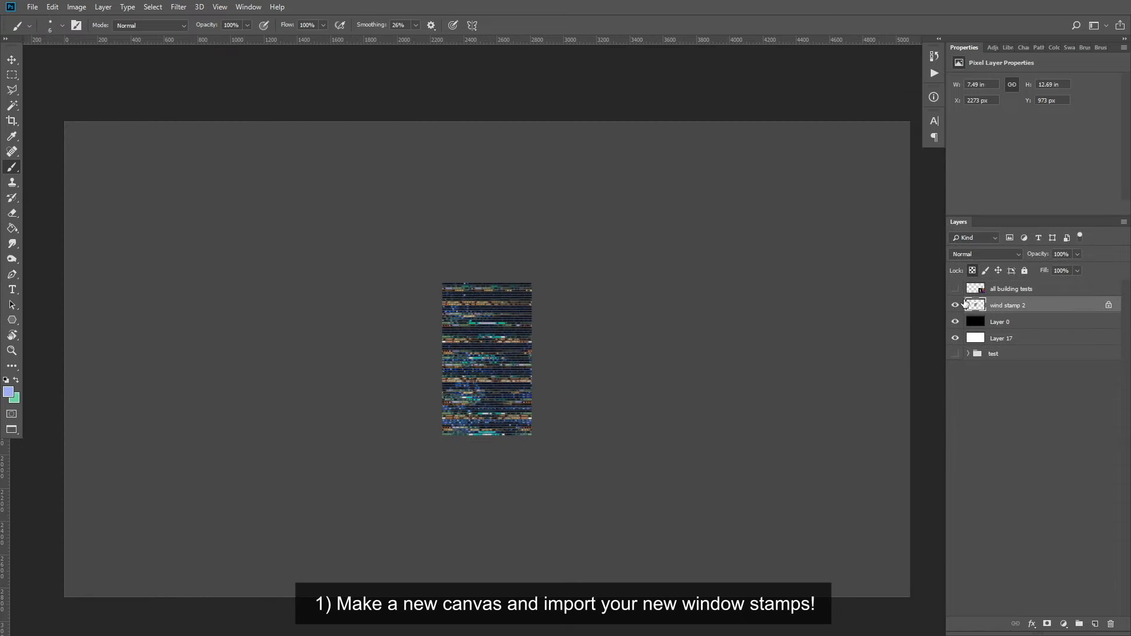
right_click(1004, 310)
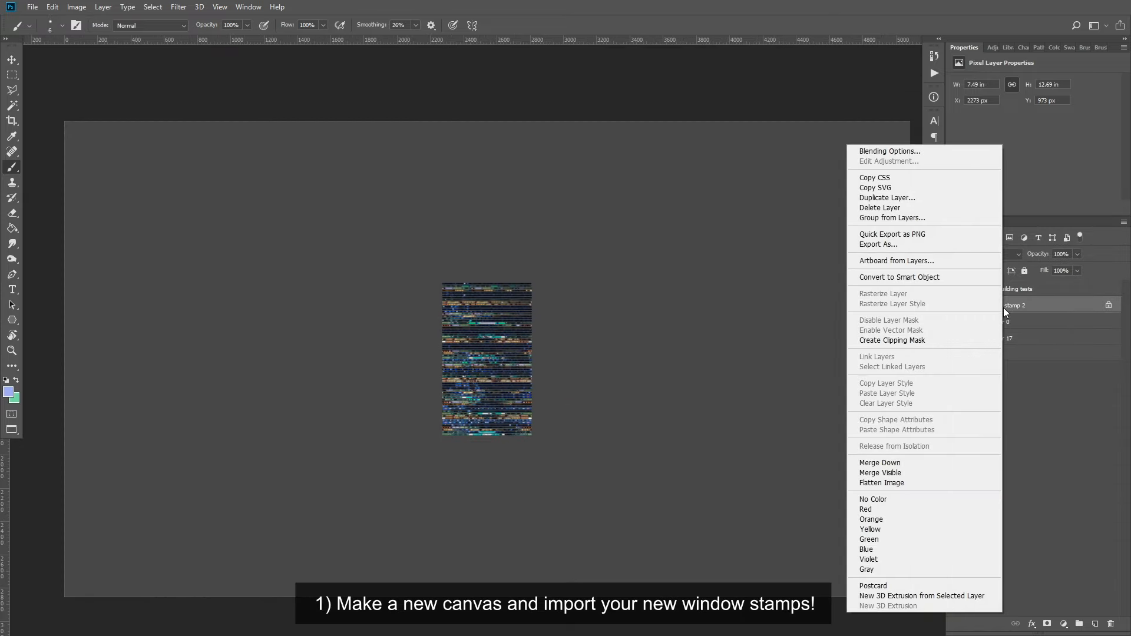
left_click(887, 197)
left_click(632, 512)
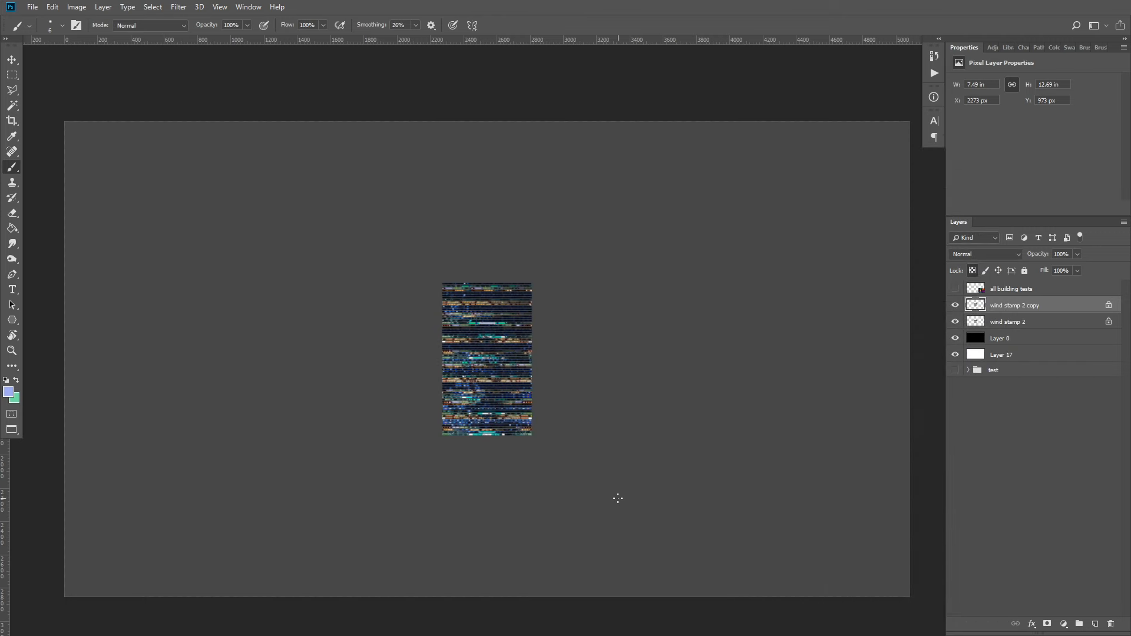
key("v")
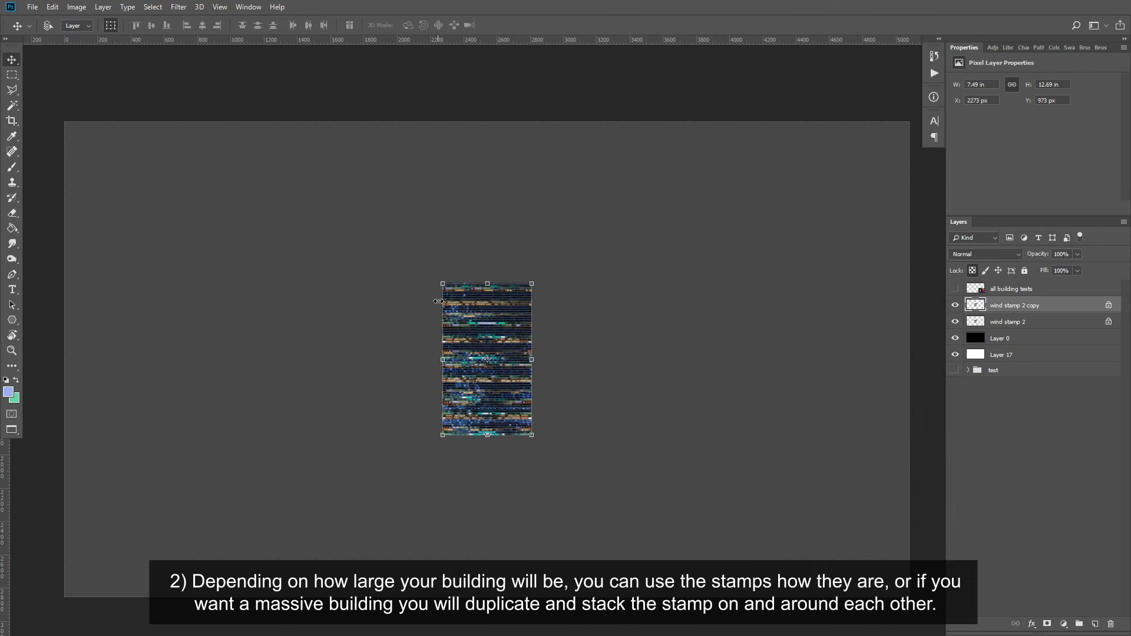
mouse_move(500, 321)
left_mouse_down()
mouse_move(586, 320)
mouse_move(513, 185)
left_mouse_up()
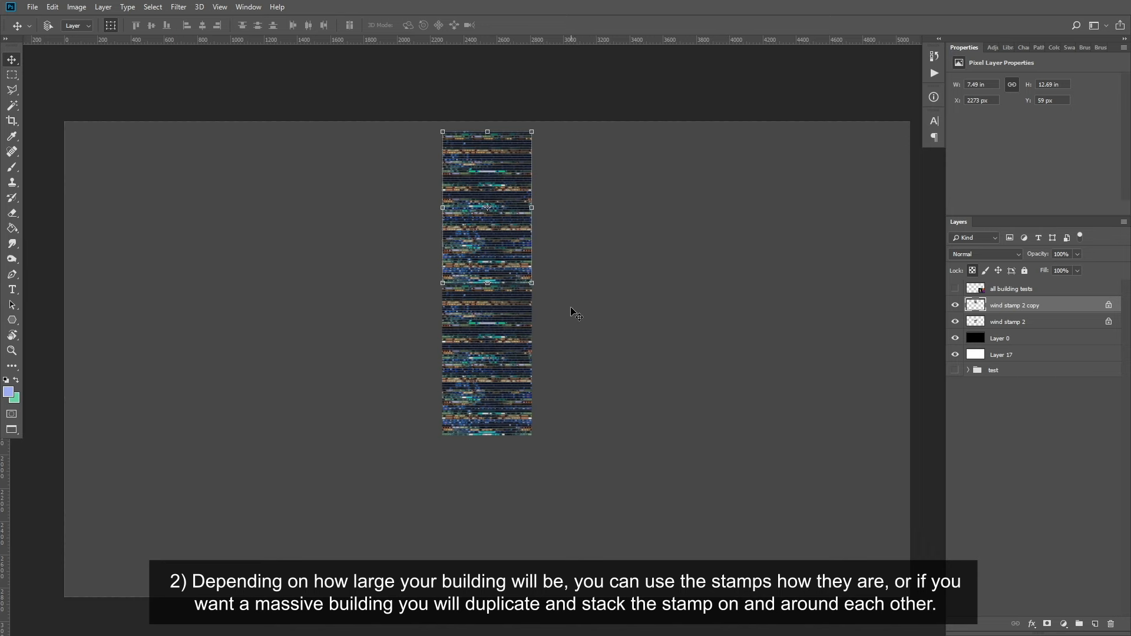
- Merge the stacked stamp copy with the original wind stamp 2 layer
key("ctrl+z")
key("ctrl+z")
key("ctrl+e")
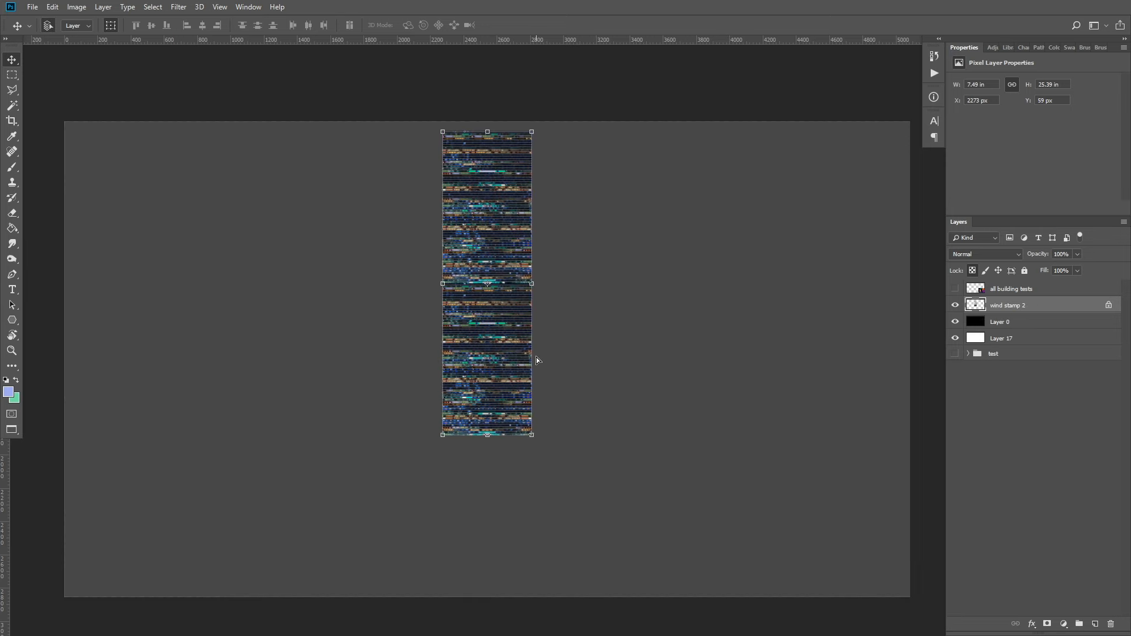
- Paste a copy of the tall stamp flush against its left edge and flip the copy horizontally
key("ctrl+c")
key("ctrl+v")
left_click_drag(462, 327, 391, 231)
left_click(53, 7)
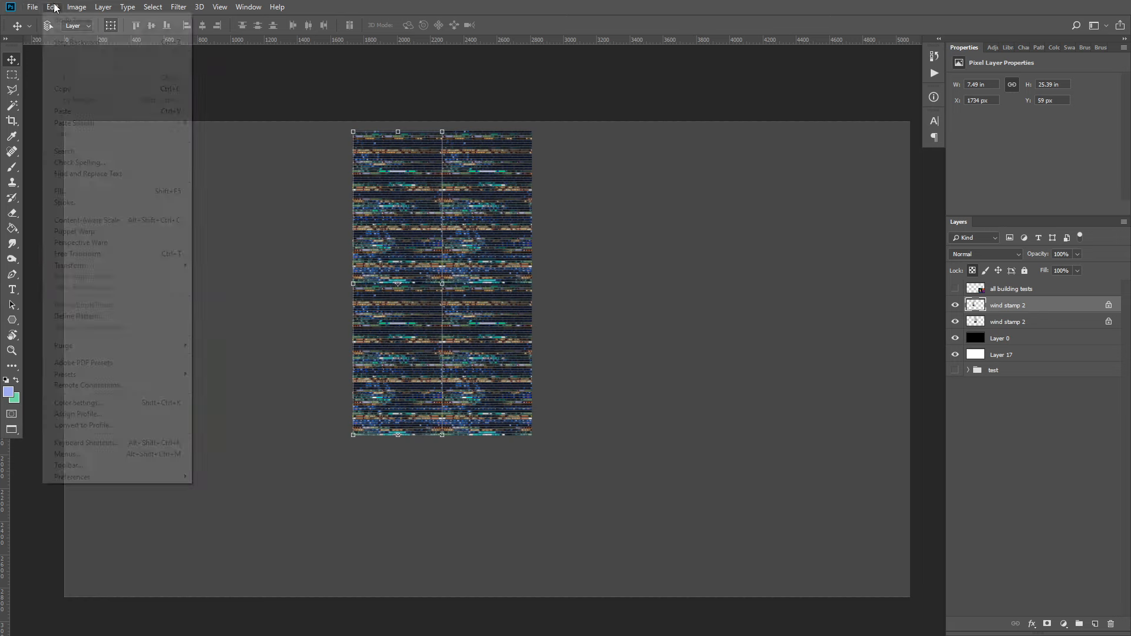
mouse_move(130, 268)
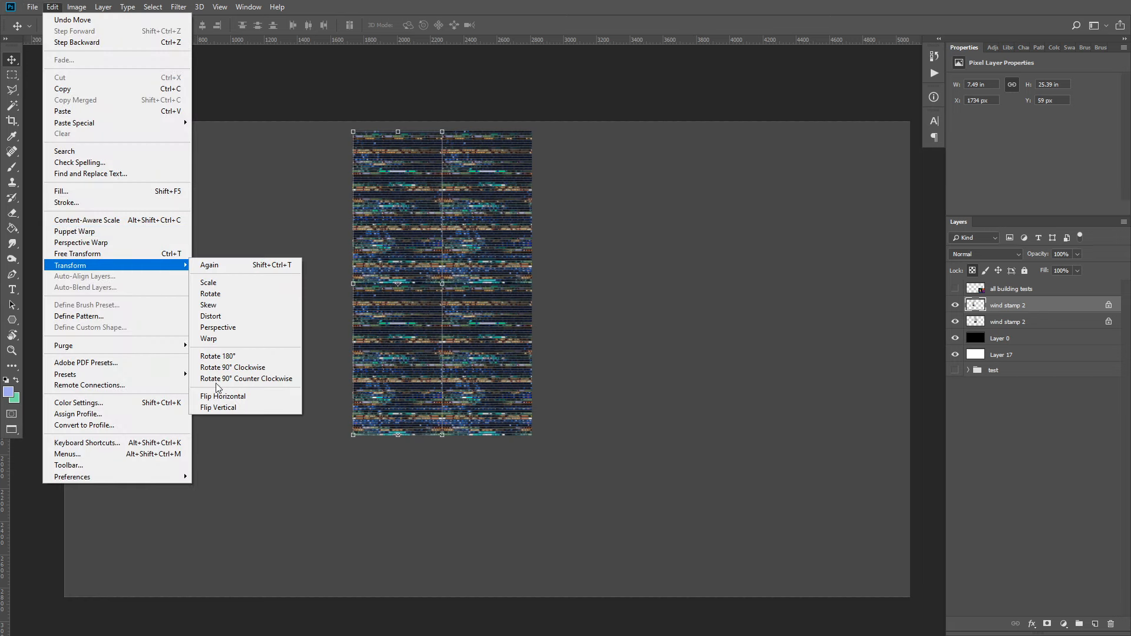
left_click(232, 394)
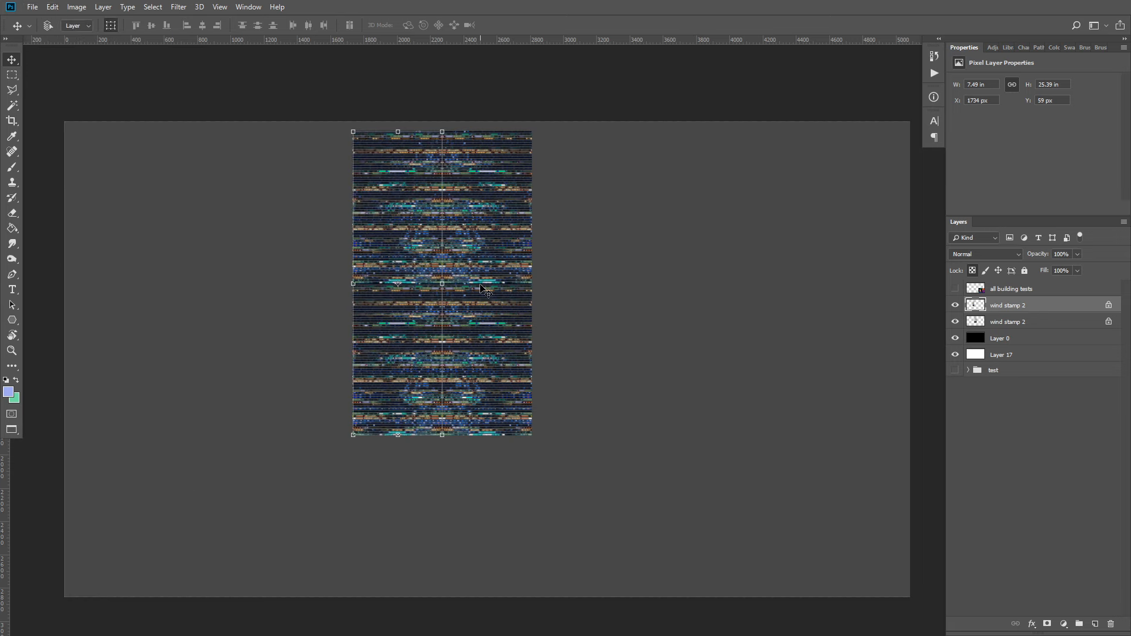
- Merge the two mirrored stamp halves into one layer and duplicate the merged wind stamp 2
right_click(985, 315)
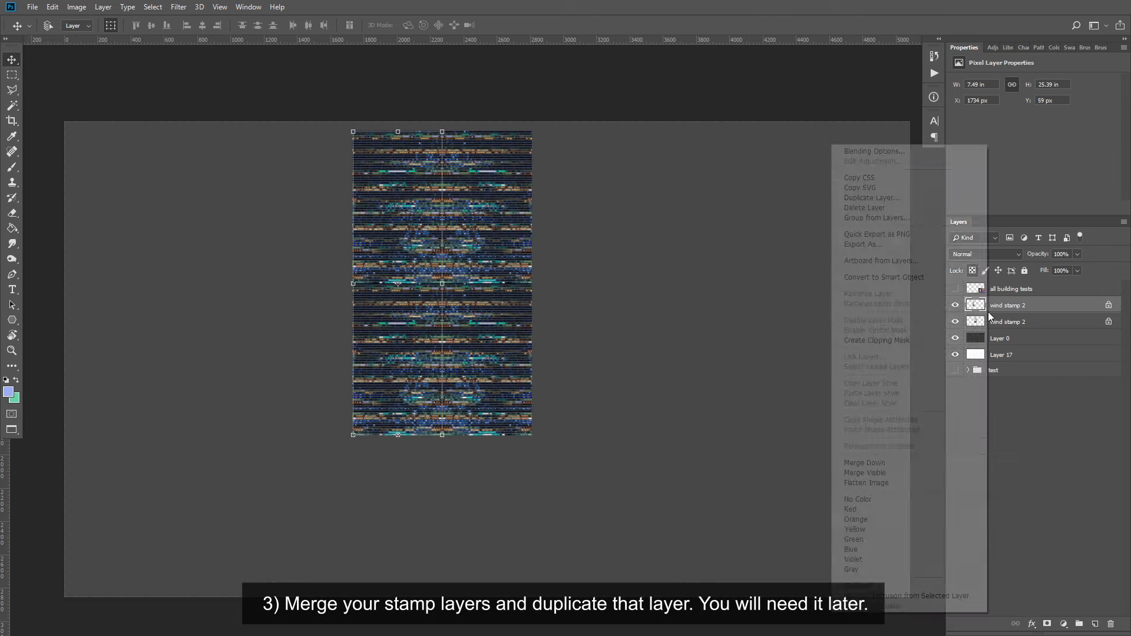
left_click(896, 463)
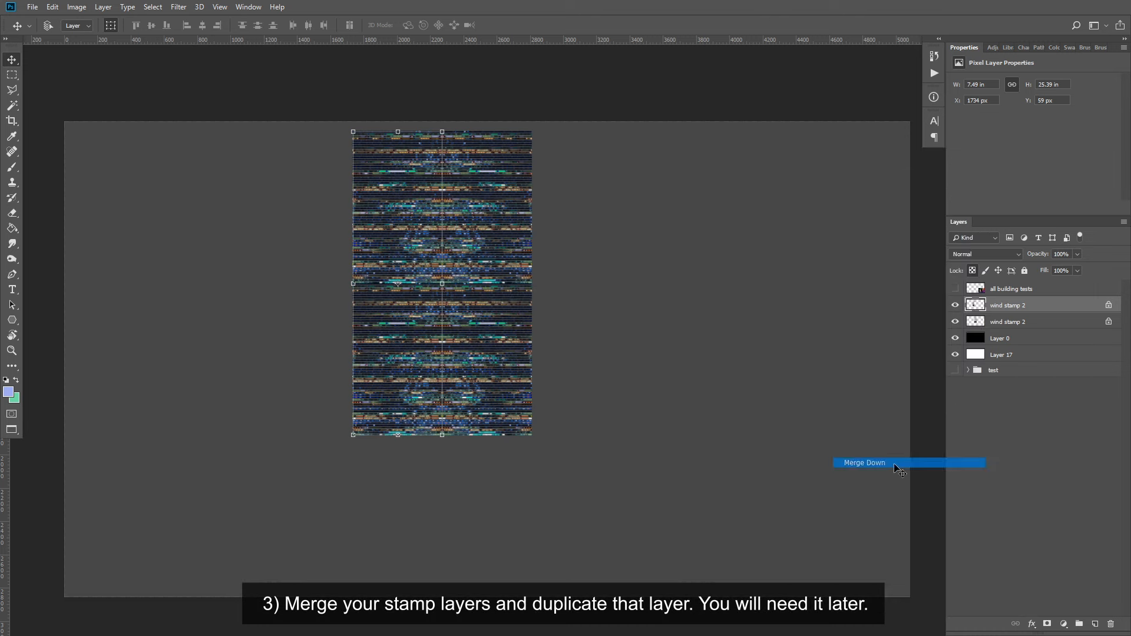
right_click(1001, 305)
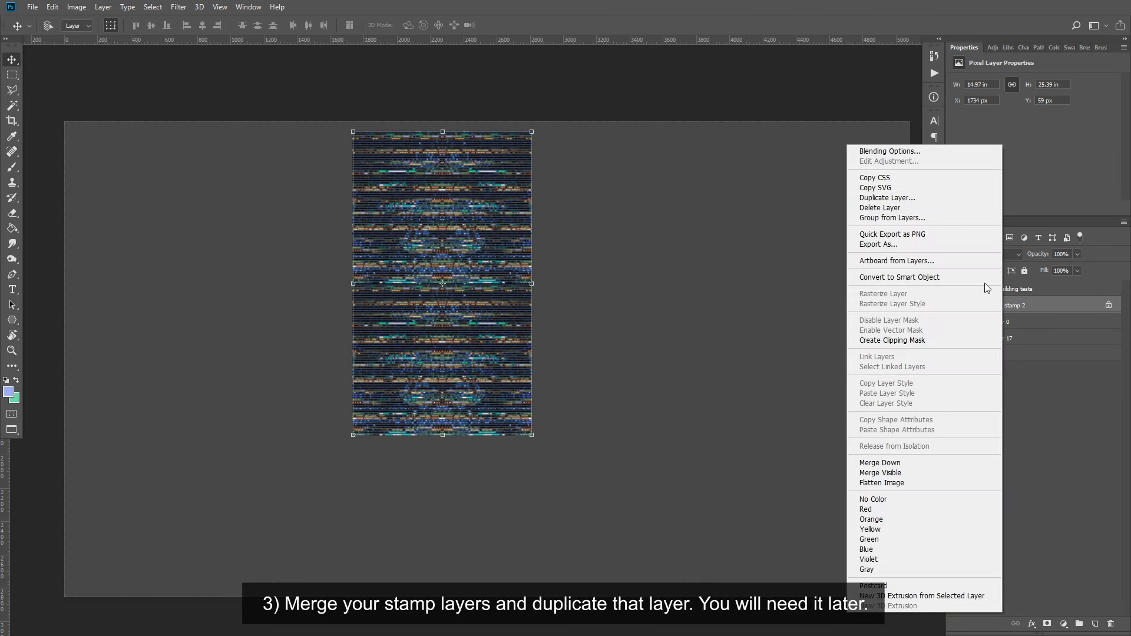
left_click(887, 198)
left_click(643, 510)
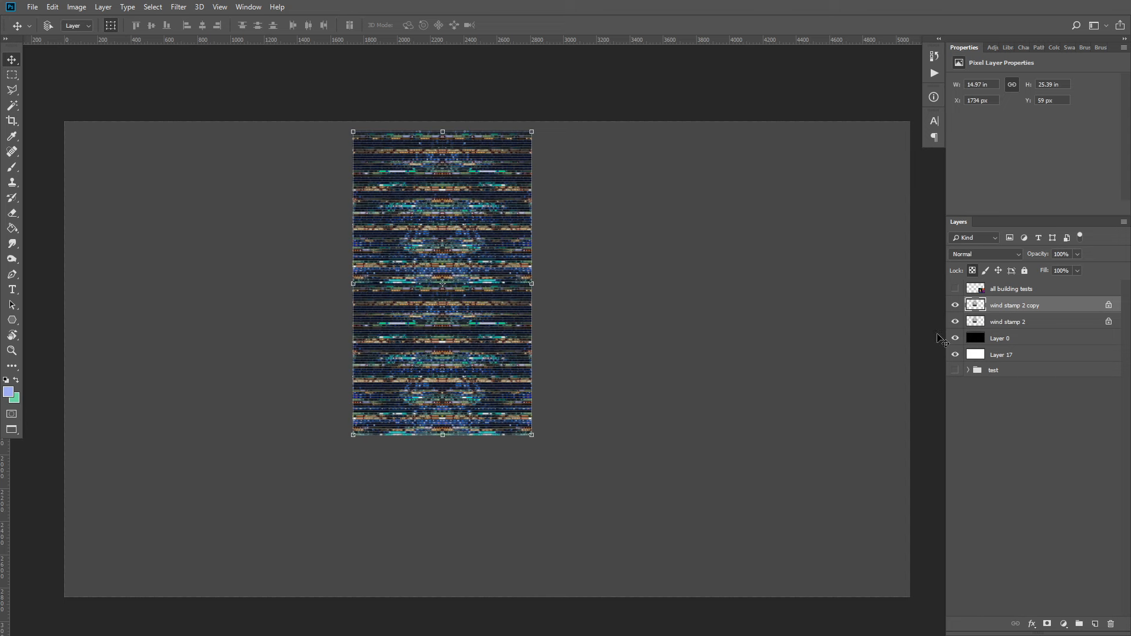
- Hide both wind stamp layers and set the black Layer 0's opacity to 100% as a solid background
left_click(954, 306)
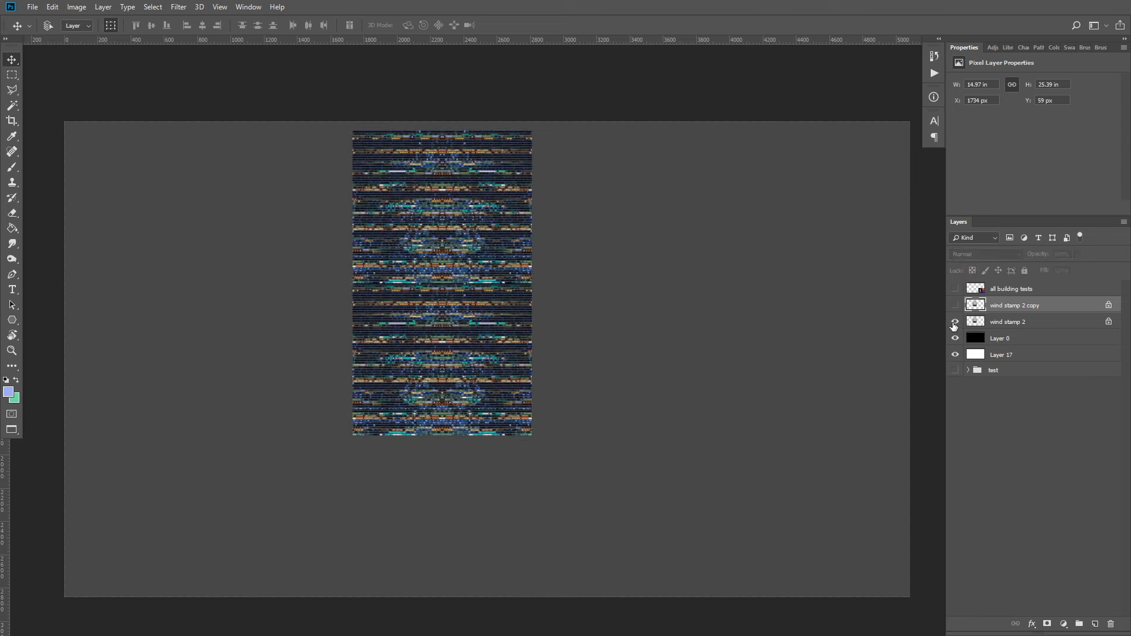
left_click(955, 322)
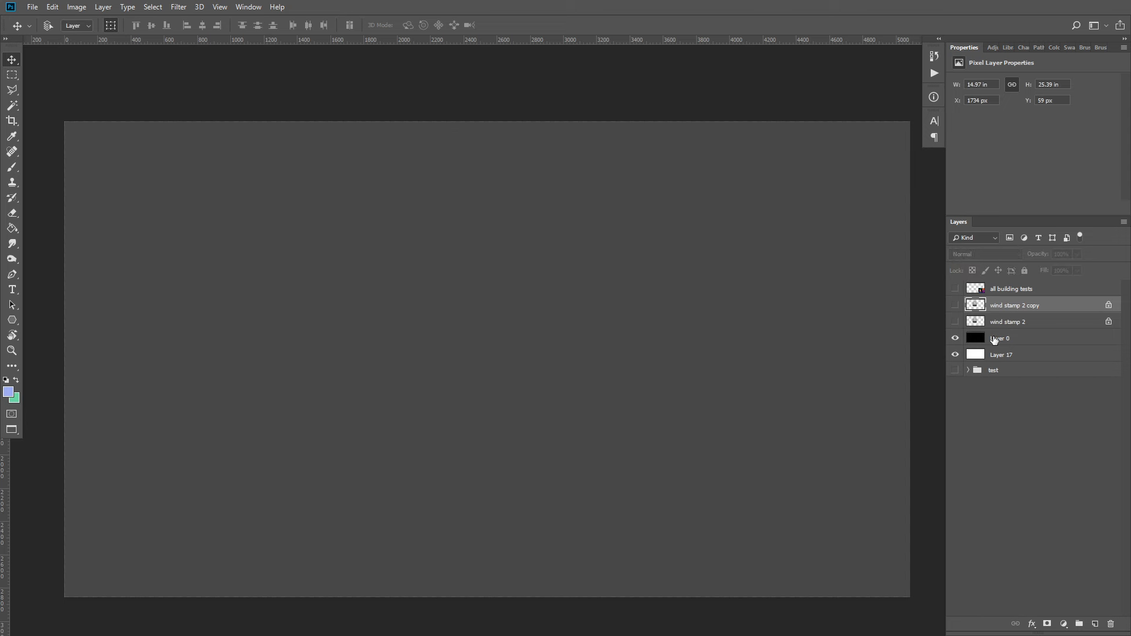
left_click(994, 340)
left_click_drag(1081, 268, 1108, 262)
left_click(1040, 341)
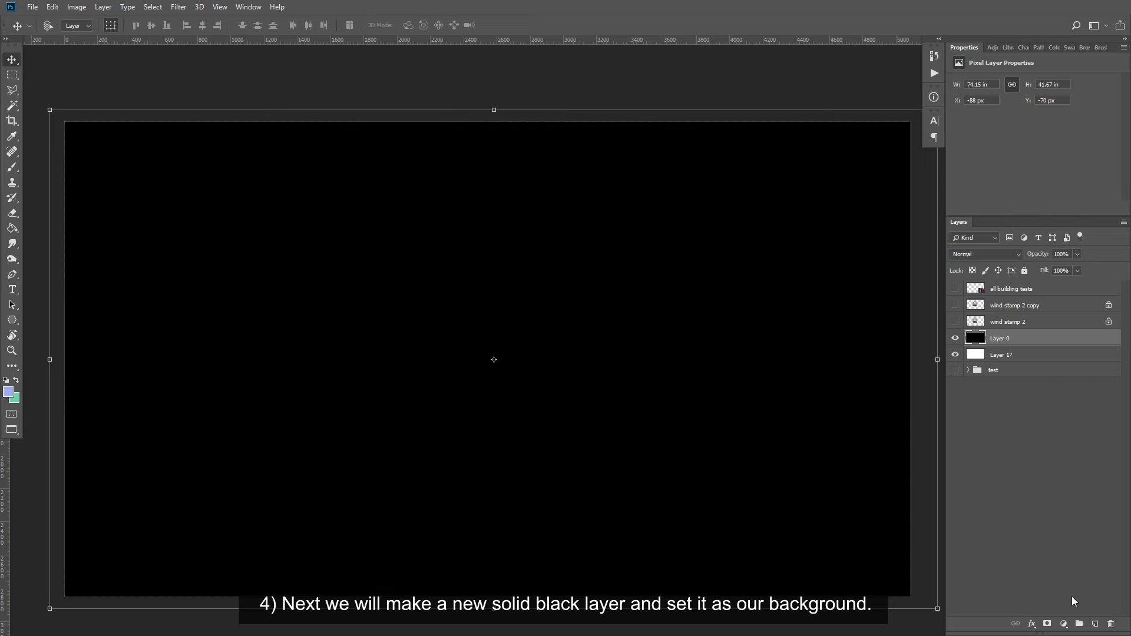
- Add a new layer above Layer 0 and select a tall rectangle in the canvas's right half, reaching the bottom edge
left_click(1094, 624)
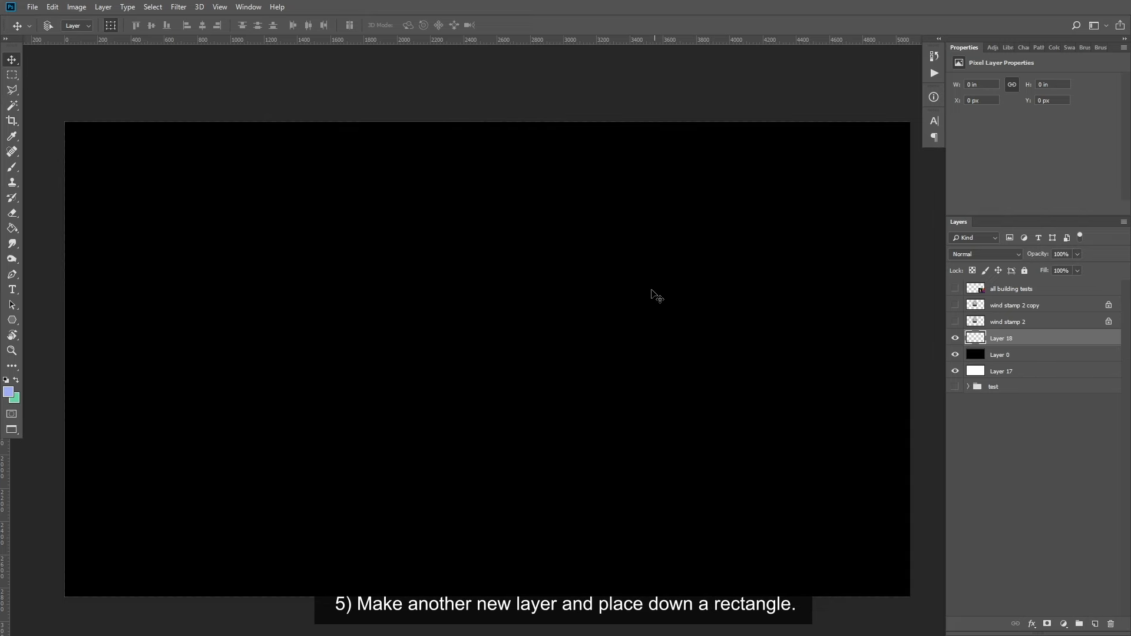
left_click(12, 74)
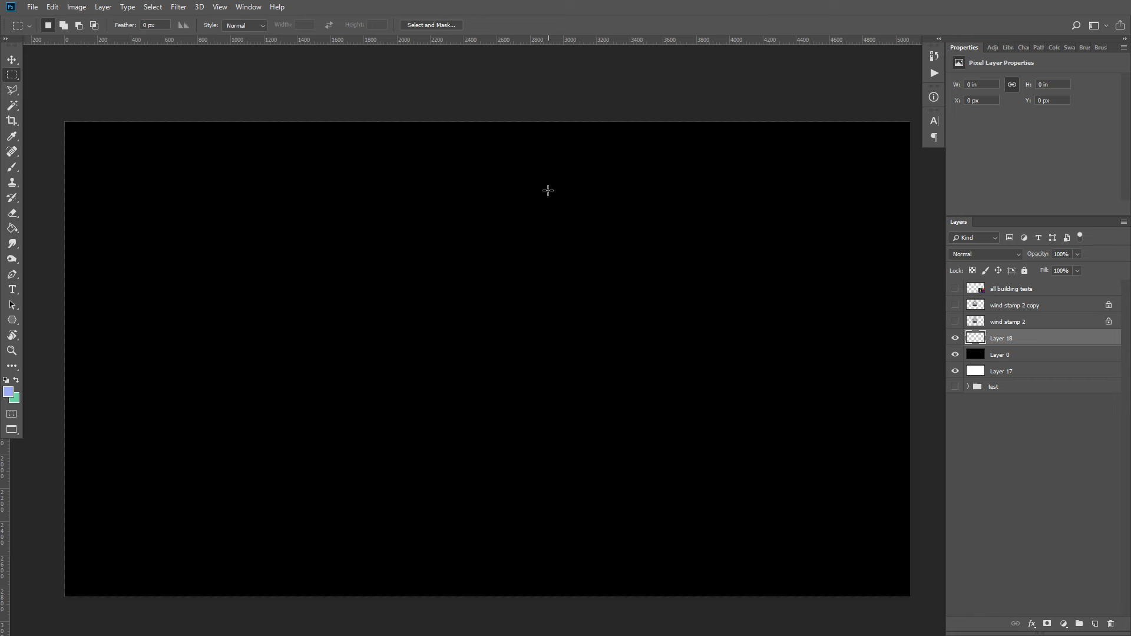
left_click_drag(530, 169, 777, 597)
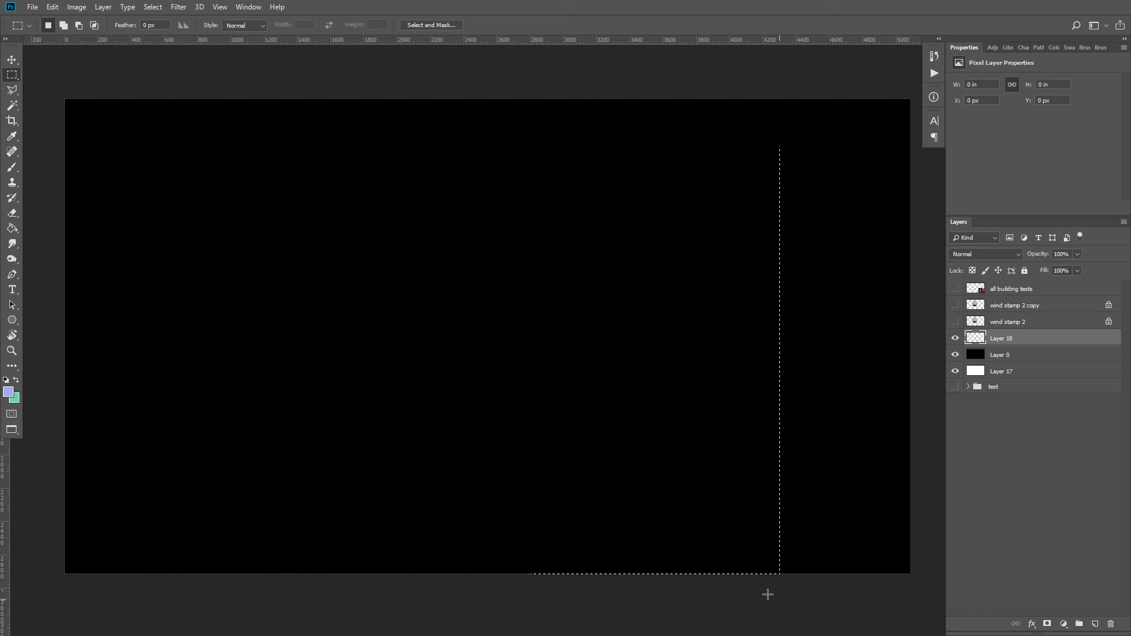
- Set the foreground colour to a bright mint green
left_click(7, 397)
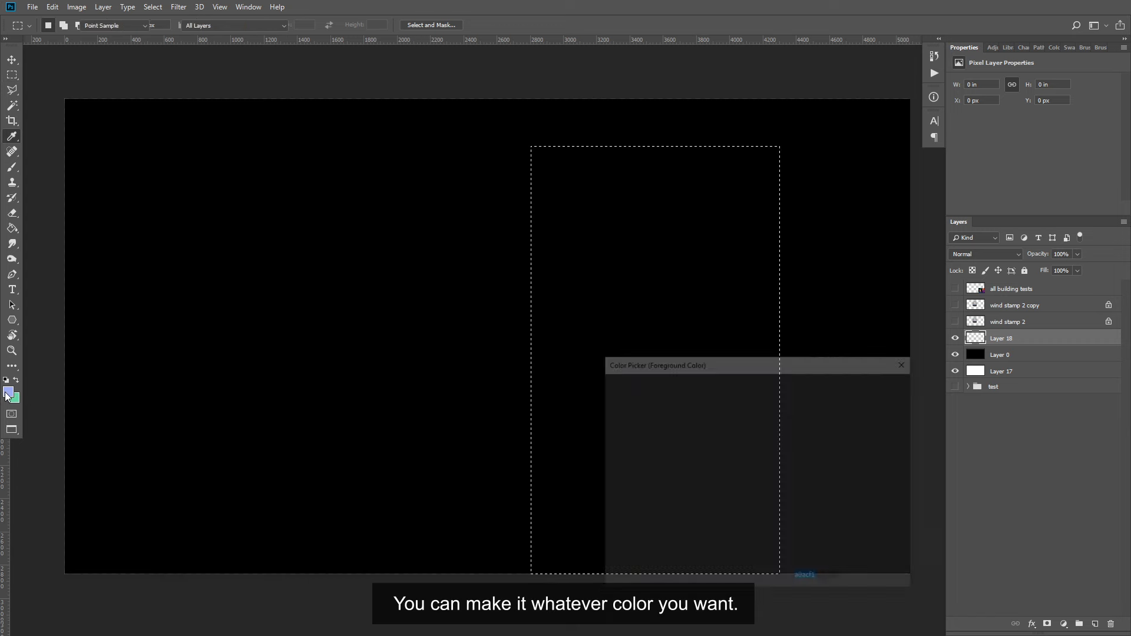
left_click(768, 471)
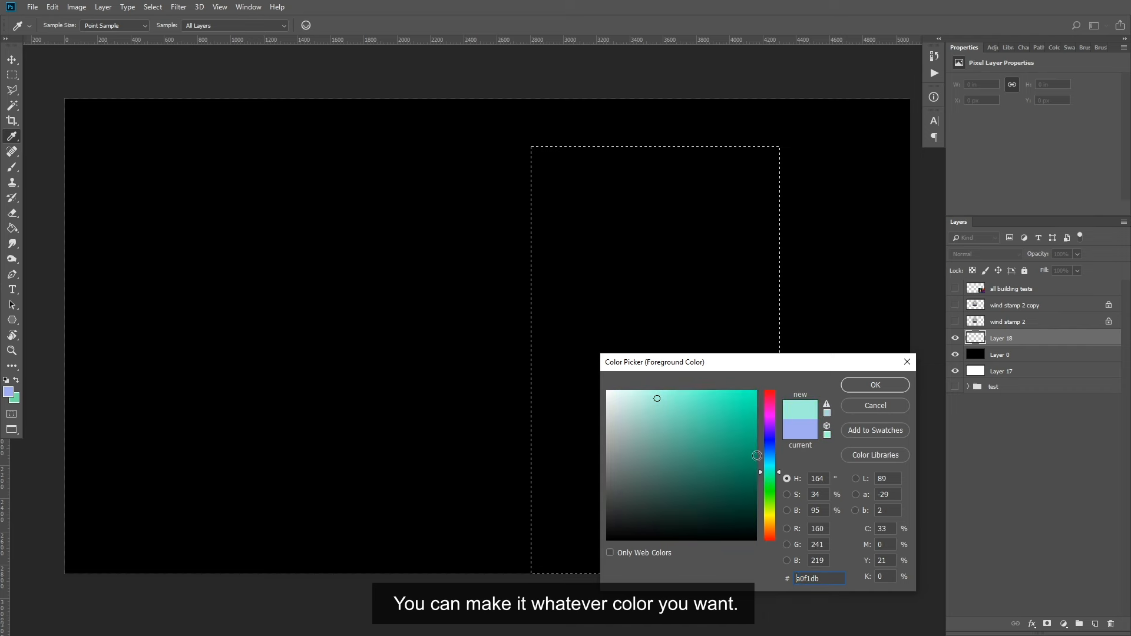
left_click(710, 398)
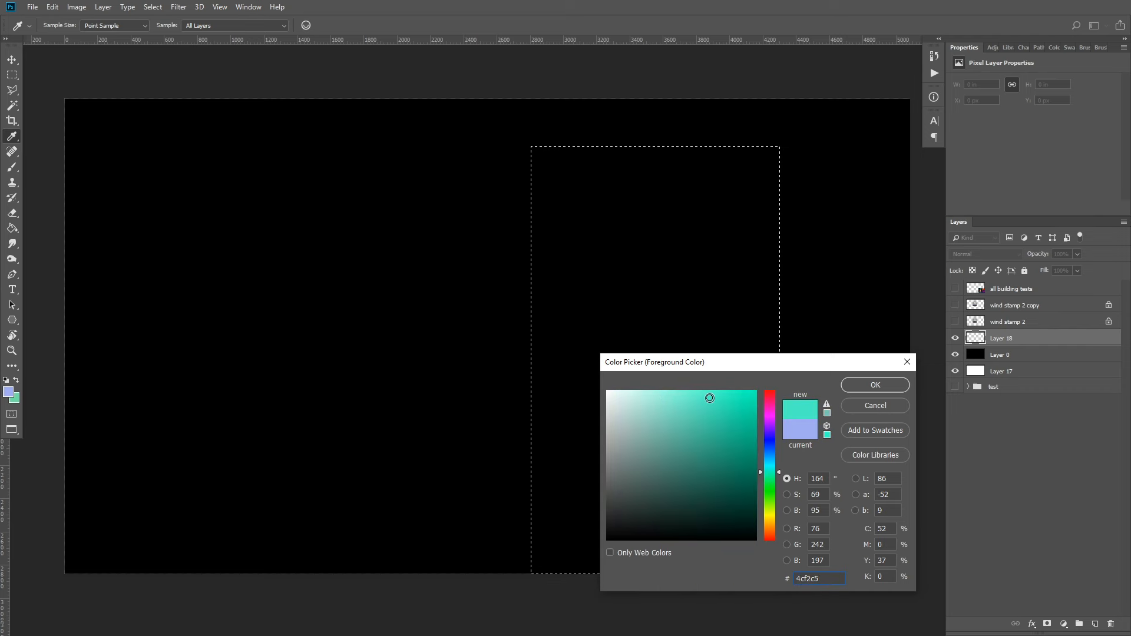
left_click(769, 476)
left_click(857, 390)
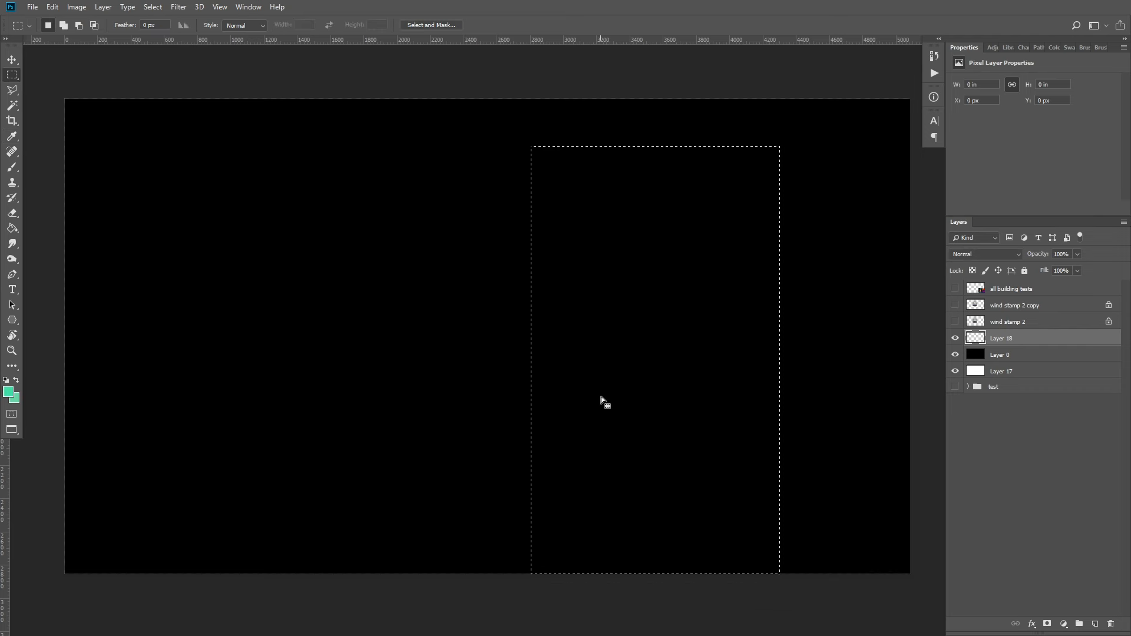
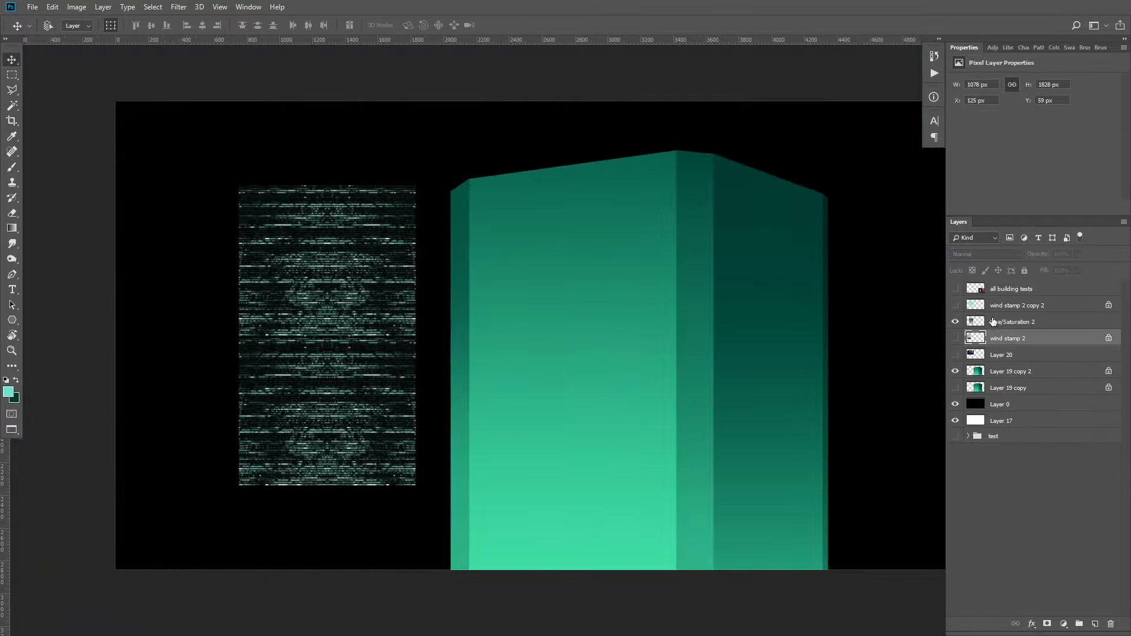
- Fit the Hue/Saturation 2 window stamp onto the building's wide left face with a Perspective transform, stretching it down to the base
left_click(1013, 324)
right_click(1014, 324)
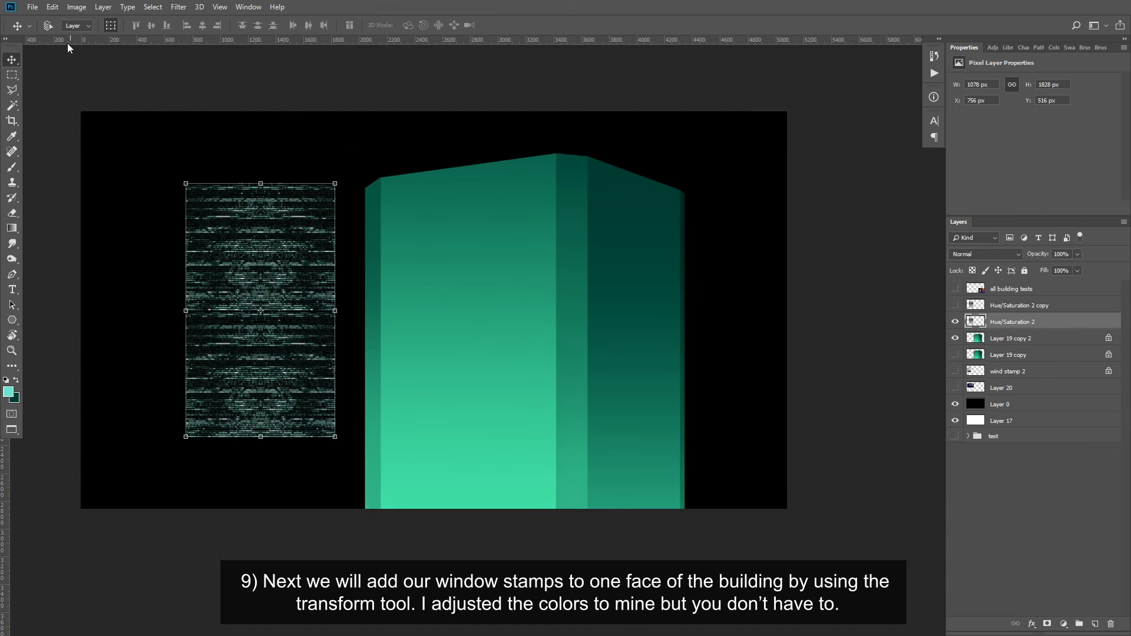
left_click(58, 11)
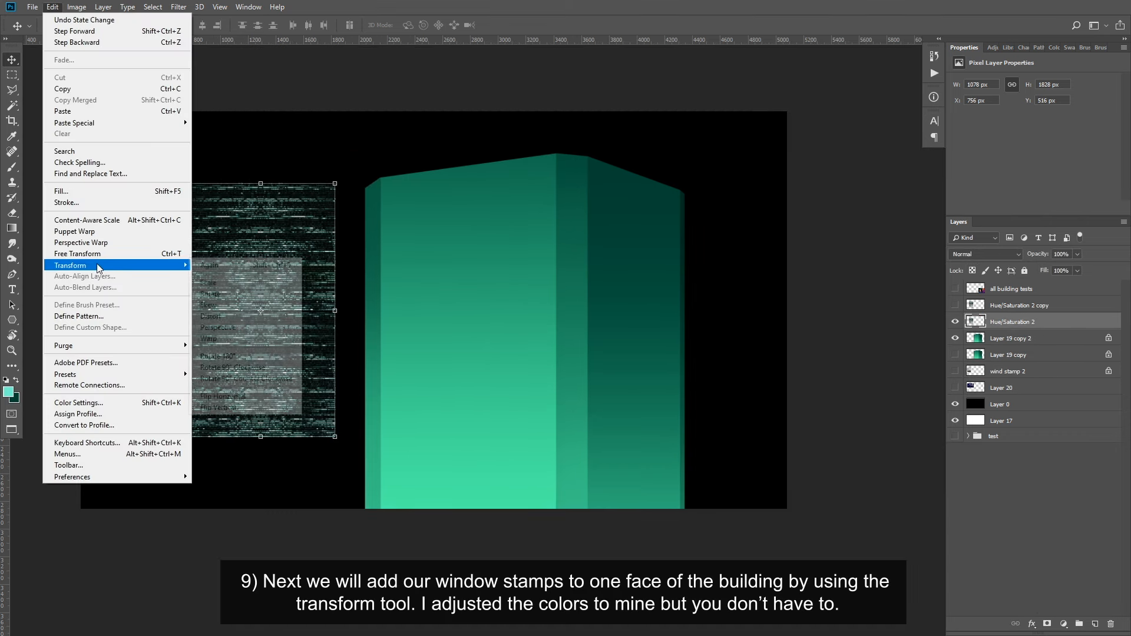
left_click(217, 331)
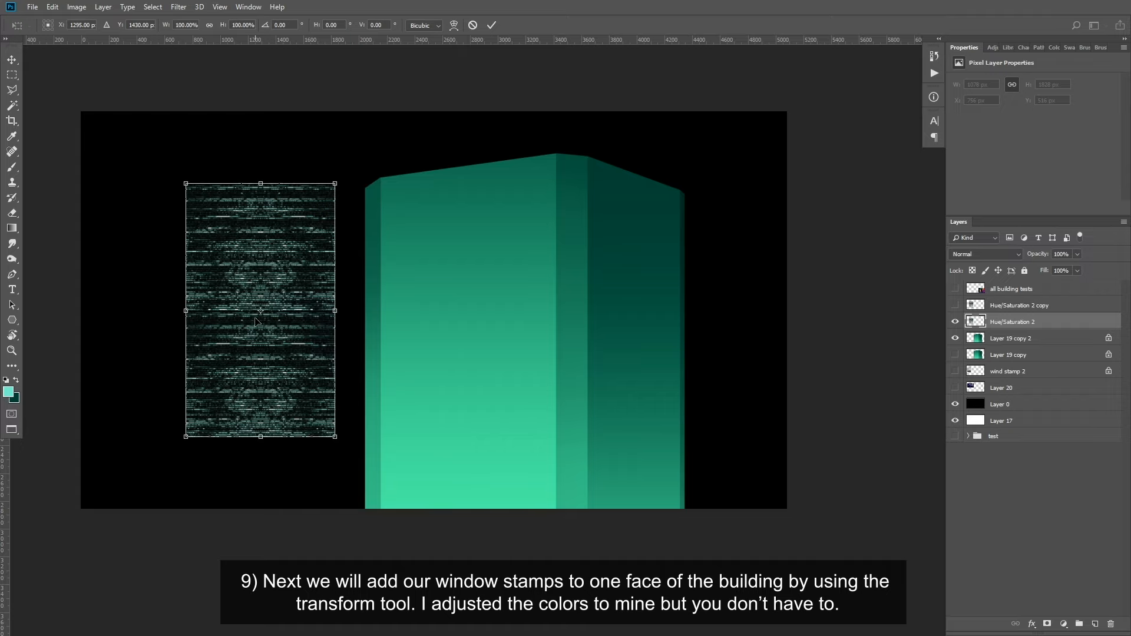
left_click_drag(255, 320, 462, 338)
left_click_drag(542, 454, 542, 622)
left_click_drag(546, 397, 549, 399)
key("Return")
key("Return")
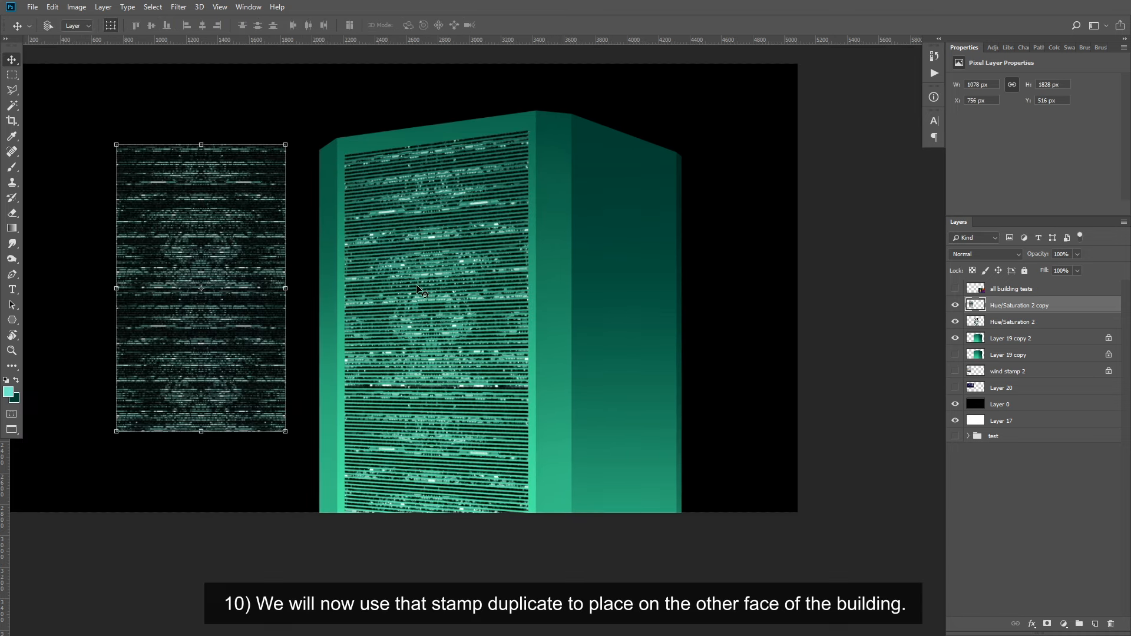
- Identify the Hue/Saturation 2 copy stamp by toggling its visibility and move it over the building's dark right face
left_click(955, 305)
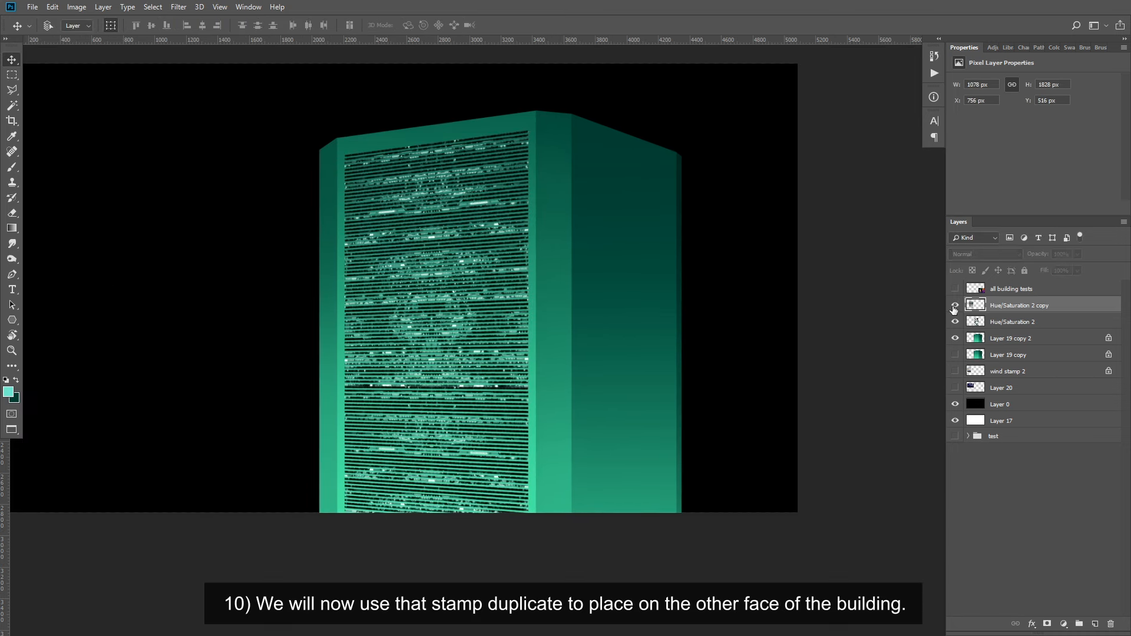
left_click(955, 305)
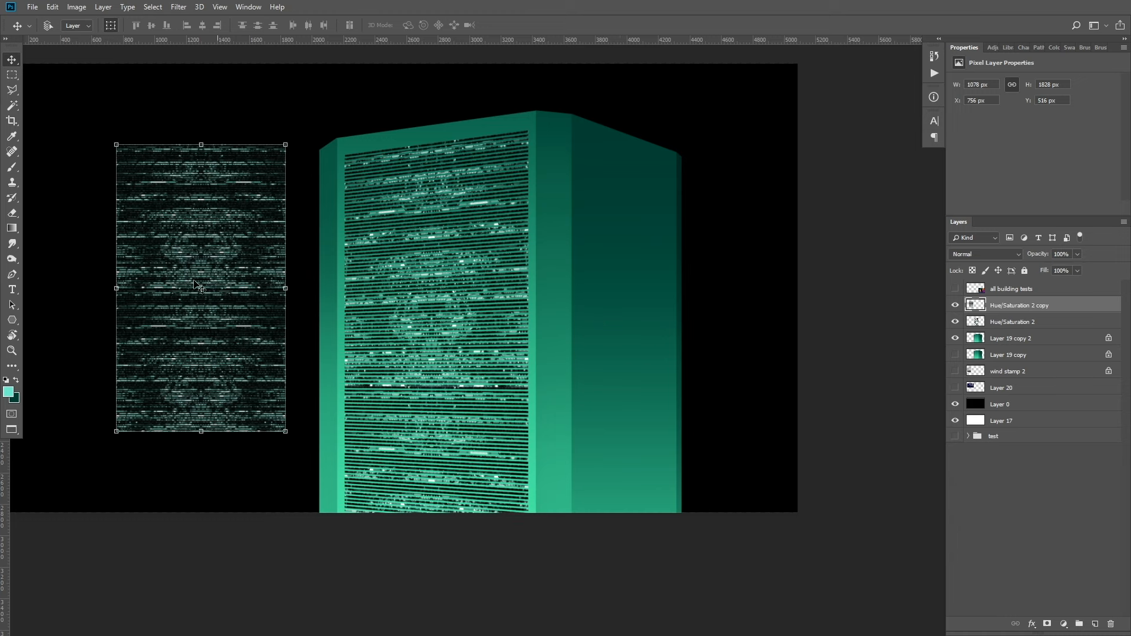
left_click_drag(180, 330, 635, 328)
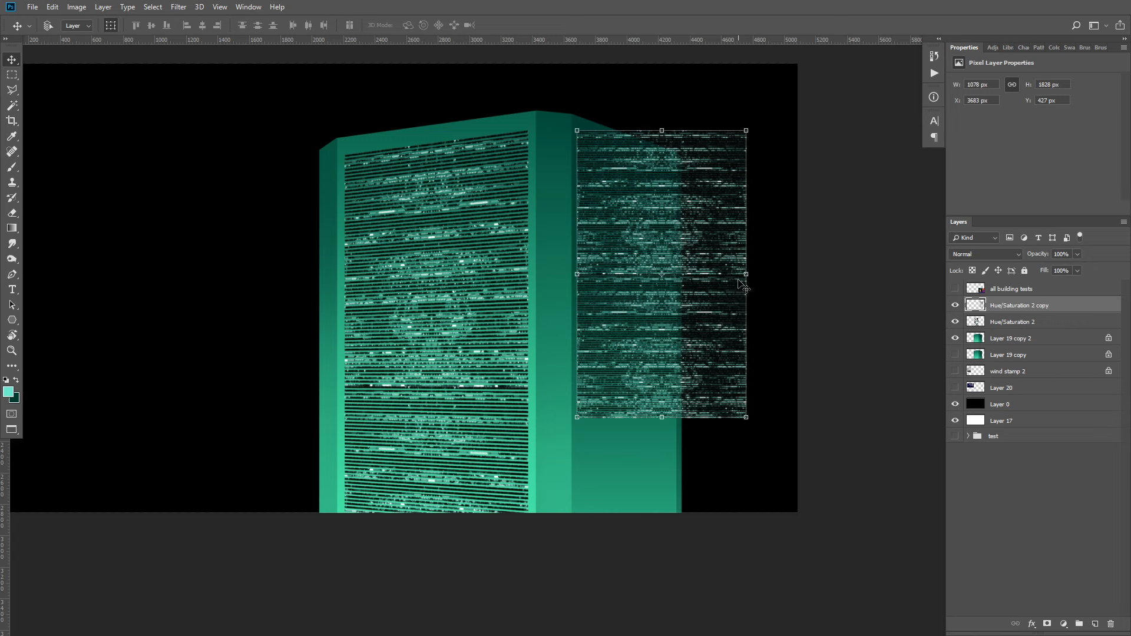
- Delete the part of the stamp copy that overhangs the building's right edge and clear the selection
key("m")
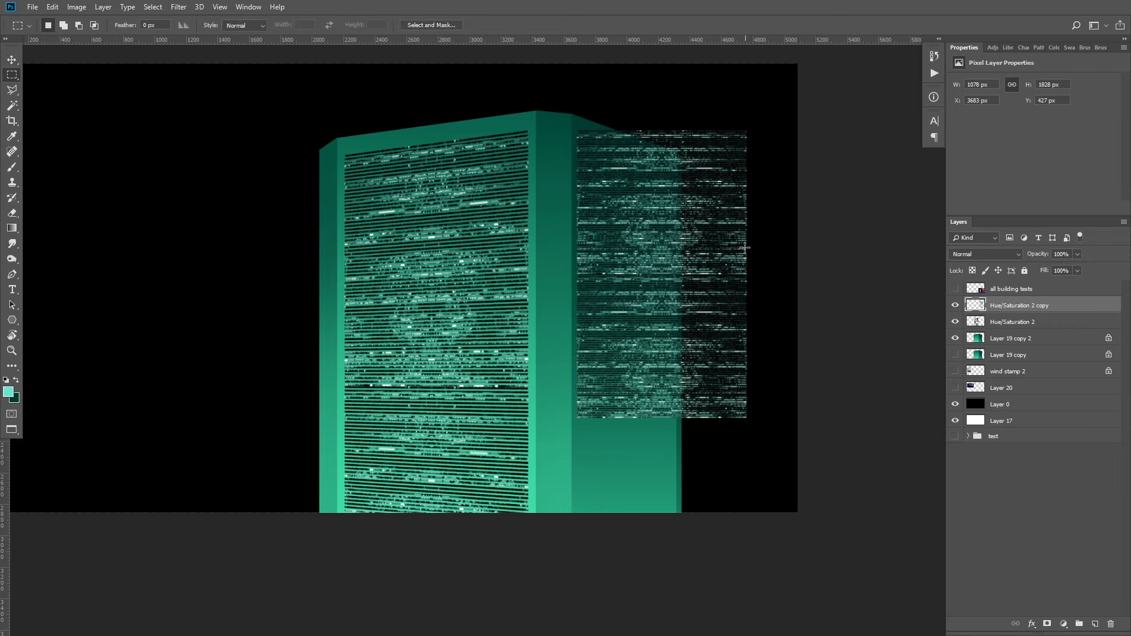
left_click_drag(773, 487, 673, 107)
key("Delete")
key("ctrl+d")
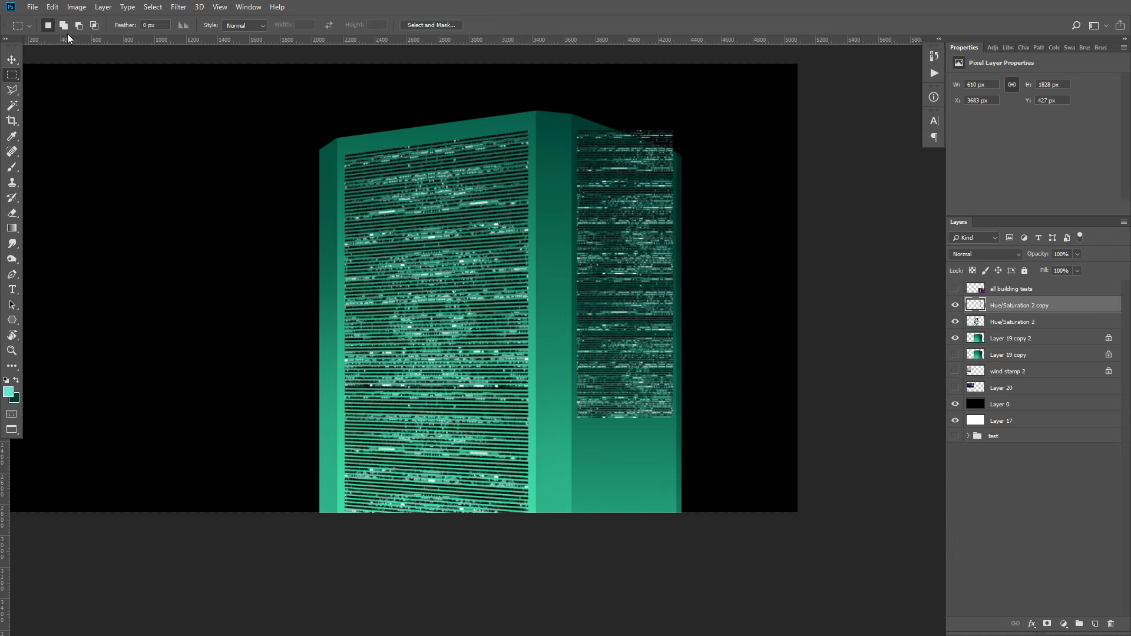
- Fit the Hue/Saturation 2 copy stamp onto the building's dark right face with a Perspective transform, stretching it down past the base
left_click(53, 7)
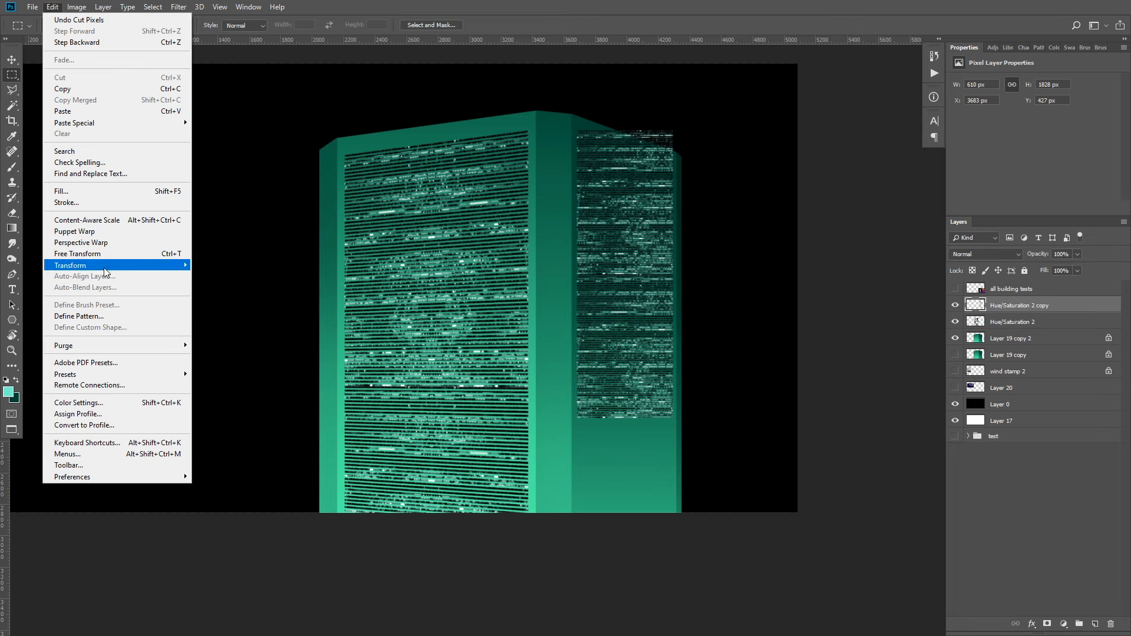
mouse_move(160, 268)
left_click(224, 328)
left_click_drag(578, 419, 577, 461)
left_click_drag(641, 186, 643, 230)
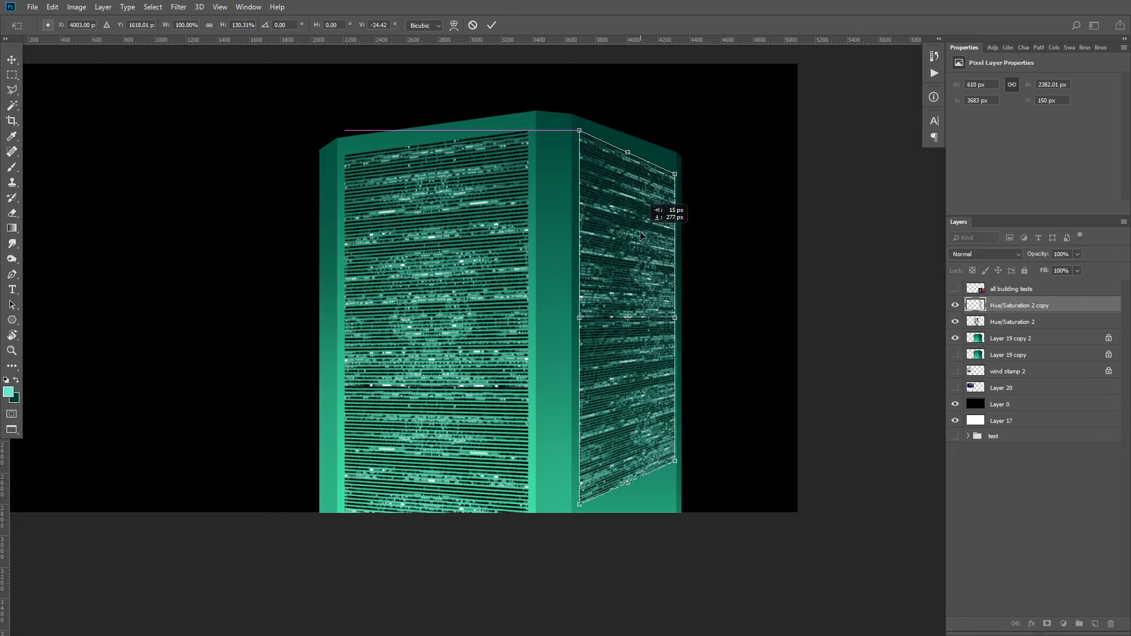
left_click_drag(673, 461, 675, 549)
key("Return")
scroll(632, 288, "down", 1)
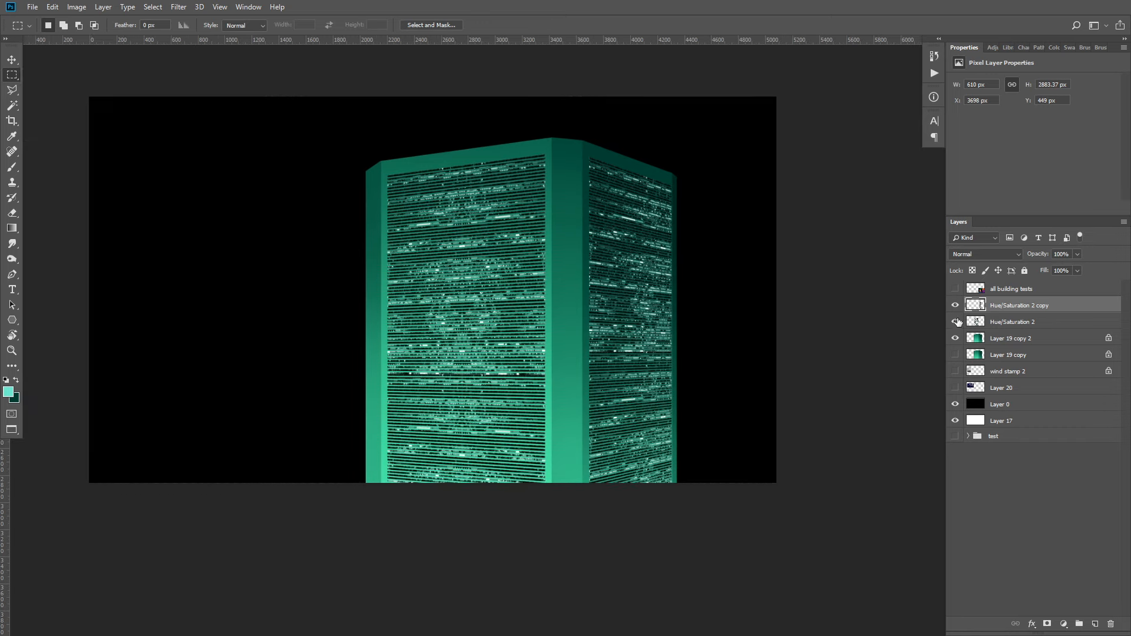
- Merge the Hue/Saturation 2 copy stamp down into Hue/Saturation 2 and duplicate the merged stamp layer
right_click(1005, 309)
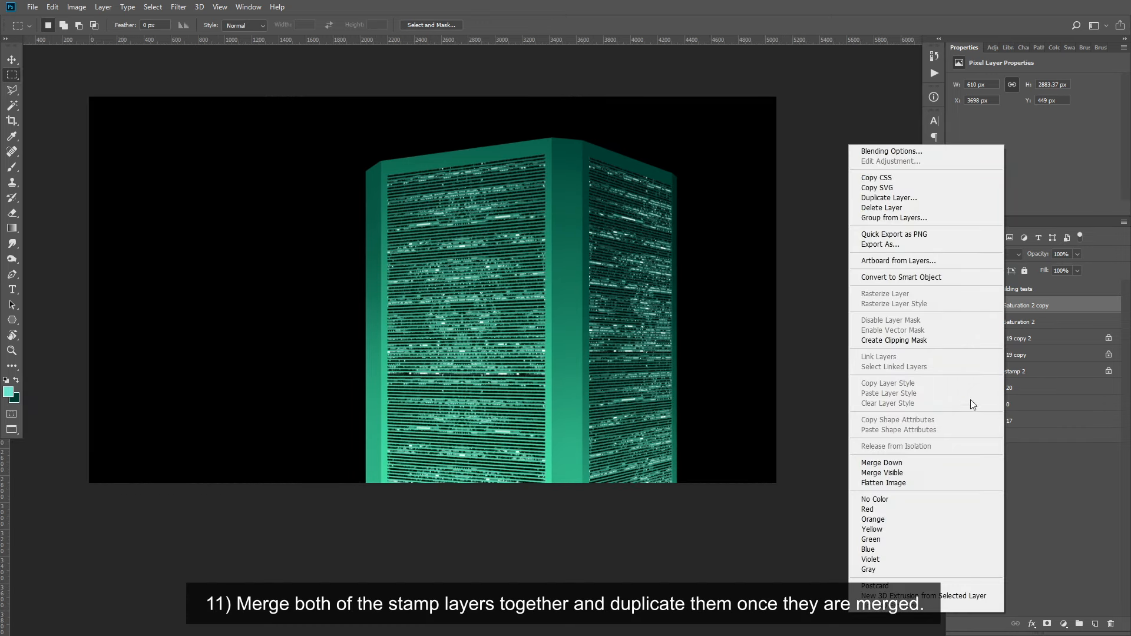
left_click(895, 465)
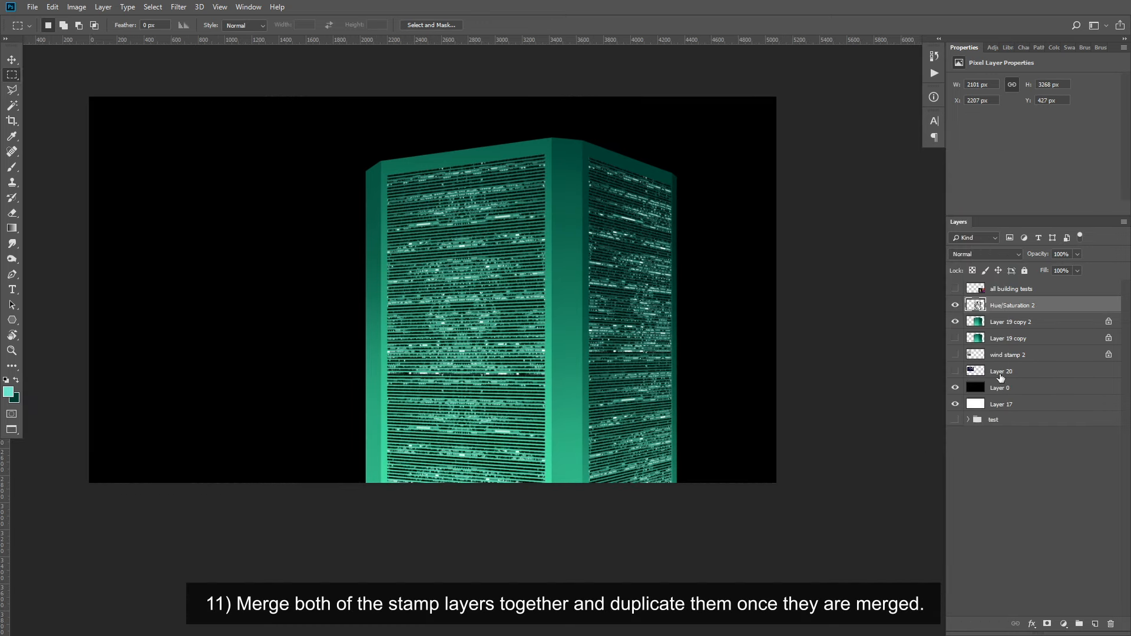
right_click(1012, 307)
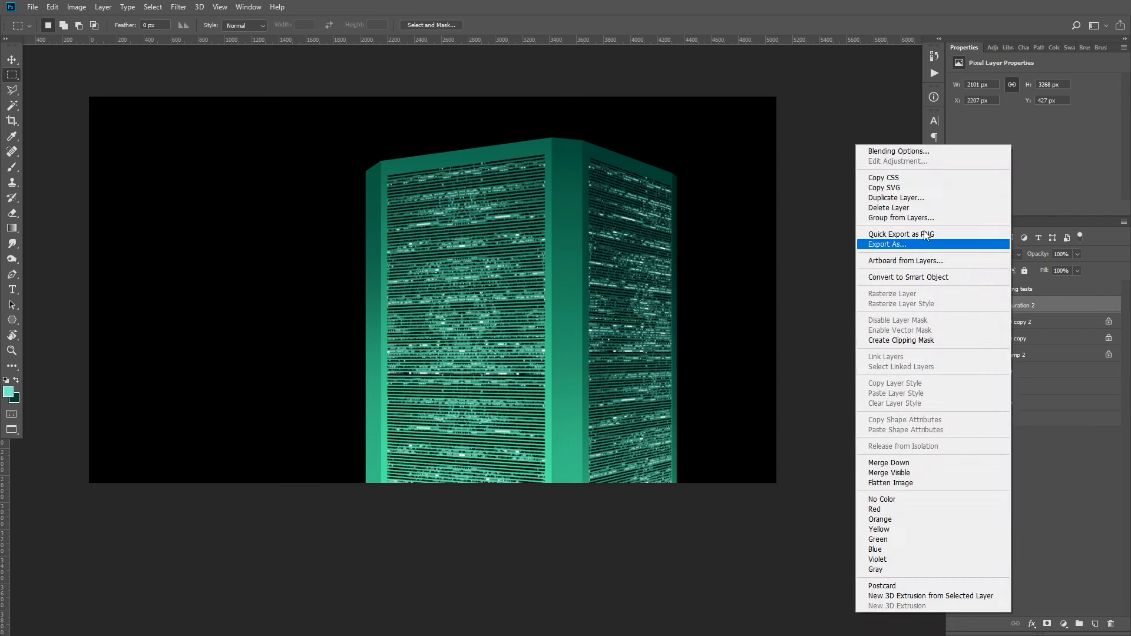
left_click(908, 199)
left_click(630, 511)
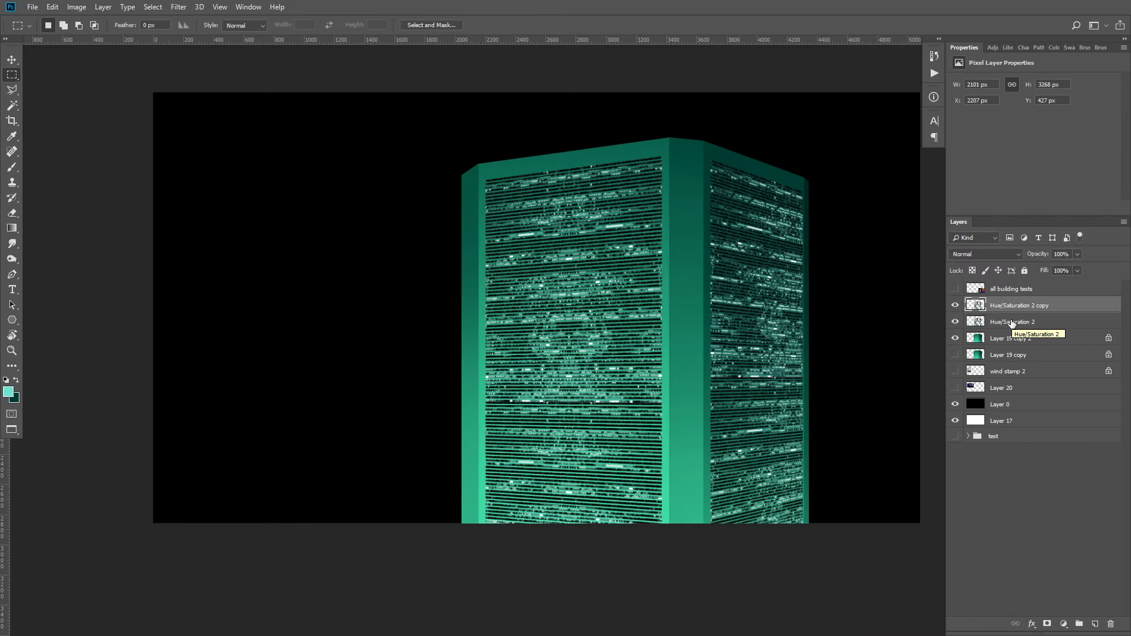
- Rename the lower stamp layer, Hue/Saturation 2, as ls
double_click(1012, 321)
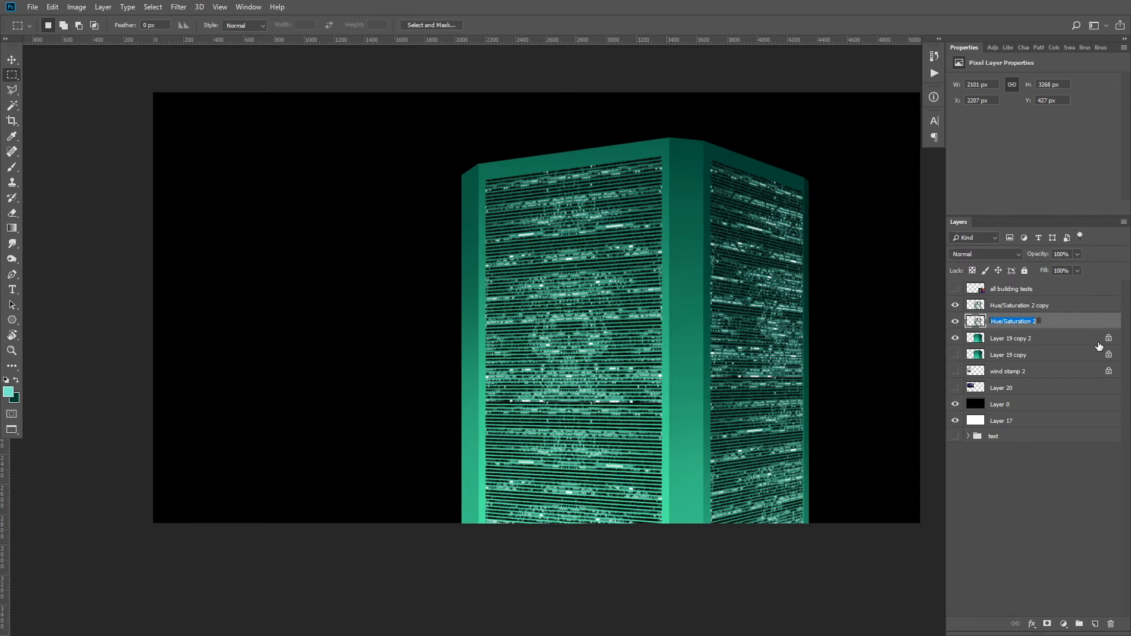
key("BackSpace")
key("Return")
- Rename the upper stamp layer as ts and set its blend mode to Linear Dodge (Add)
double_click(1018, 306)
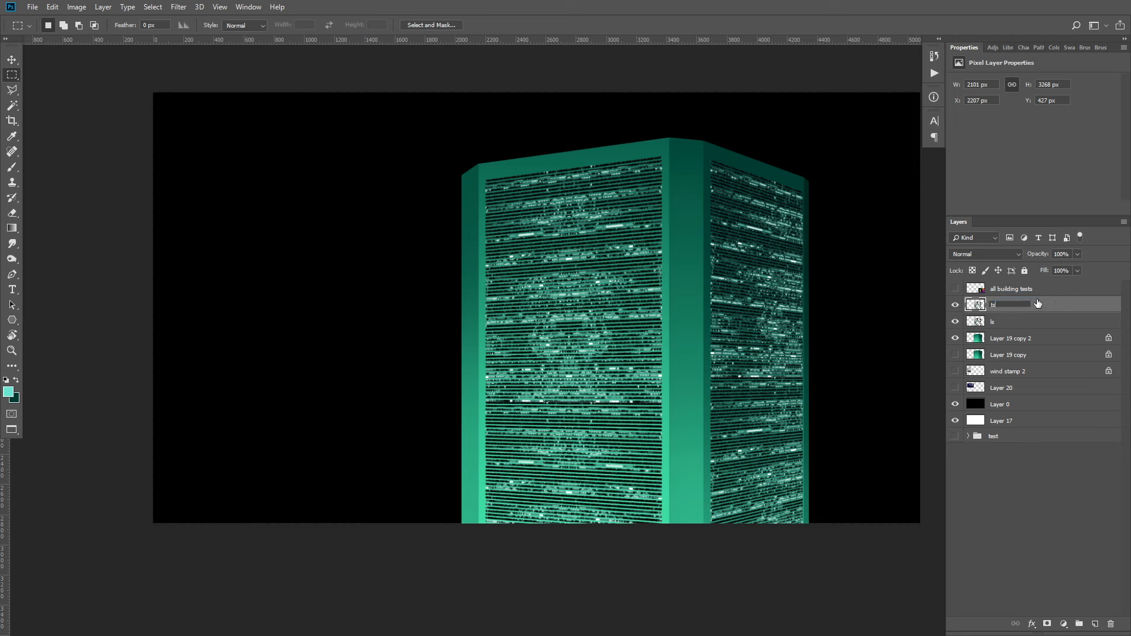
key("Return")
left_click(980, 252)
left_click(988, 372)
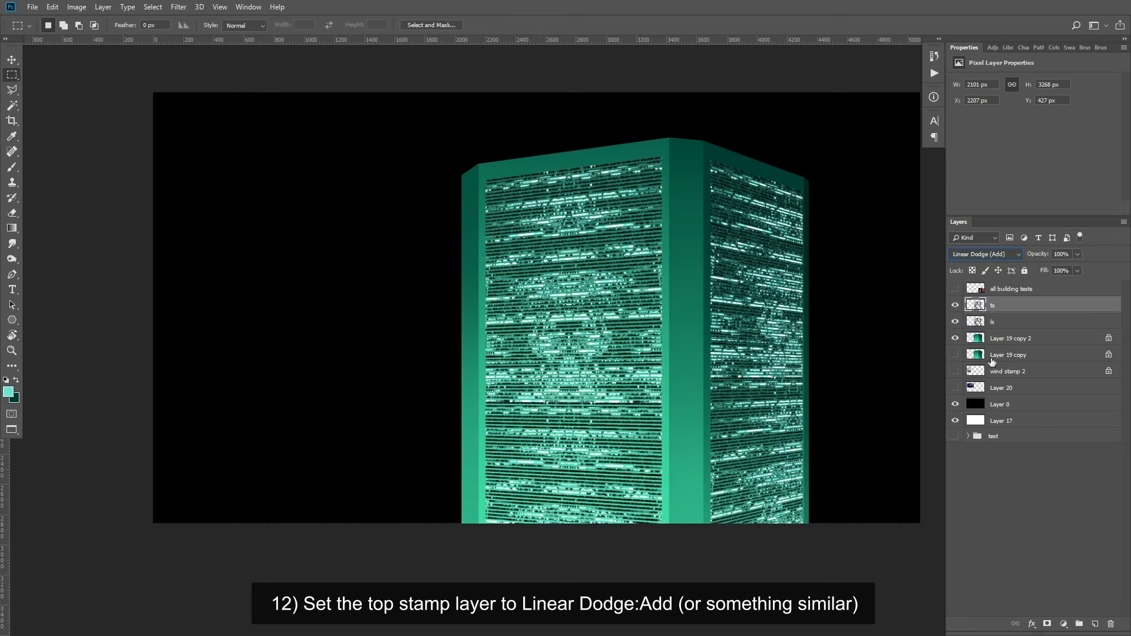
- Set the ls layer's blend mode to Multiply after trying Color Burn, and adjust its opacity
left_click(1001, 326)
left_click(985, 255)
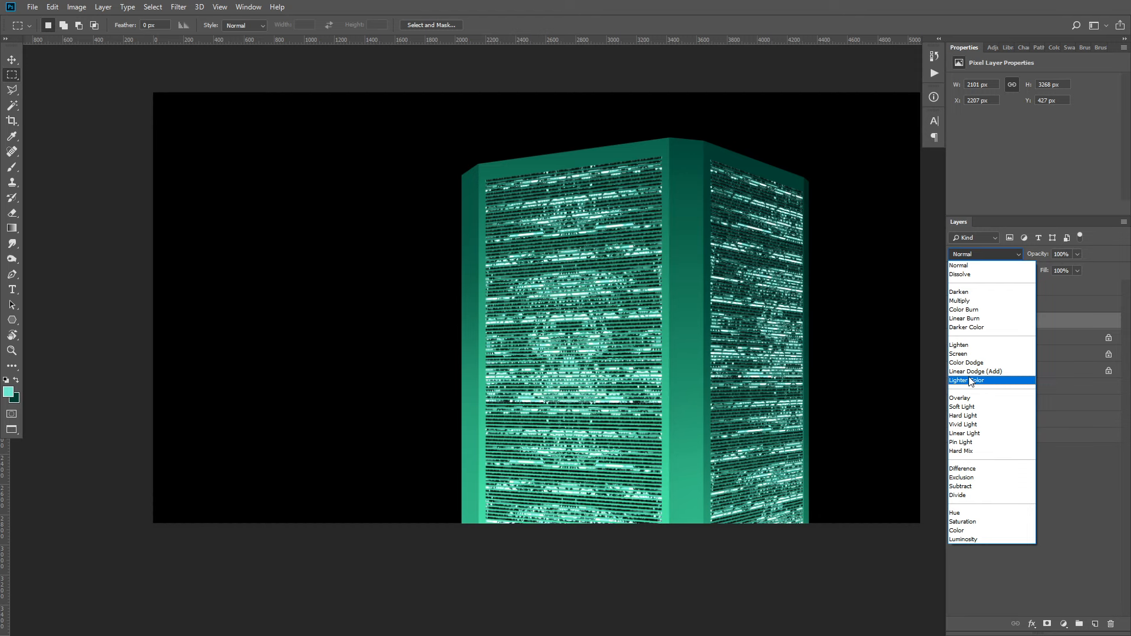
left_click(964, 310)
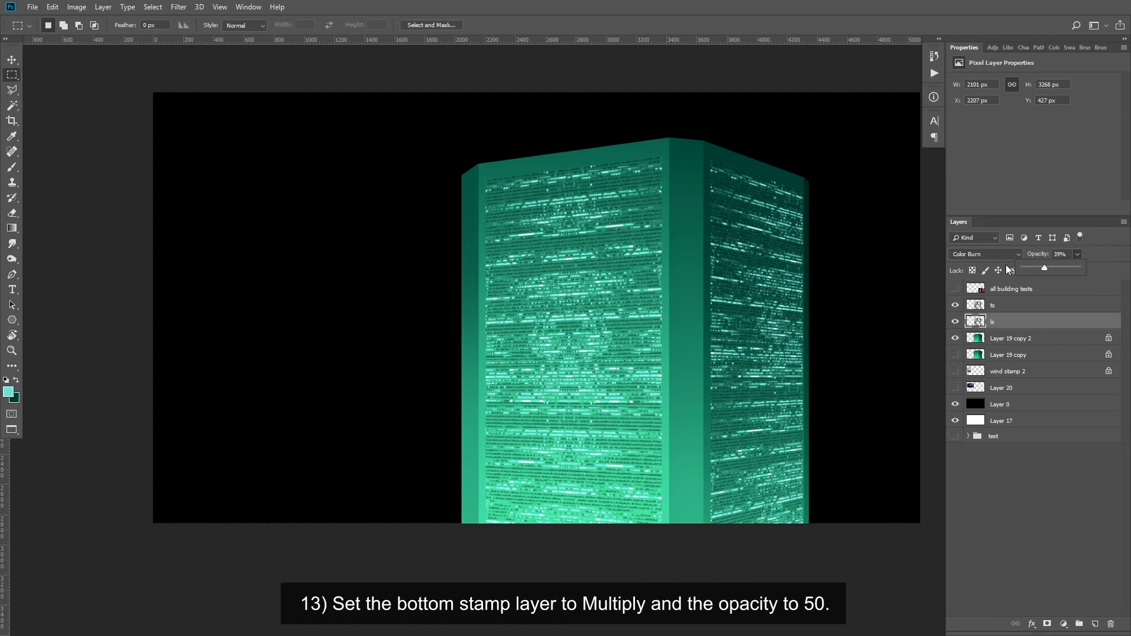
left_click(986, 254)
left_click(963, 300)
left_click(1077, 254)
left_click_drag(1079, 267, 1084, 268)
- Select the ts layer and ready the Brush tool with the 74 px Scattered Maple Leaves tip
left_click(1012, 309)
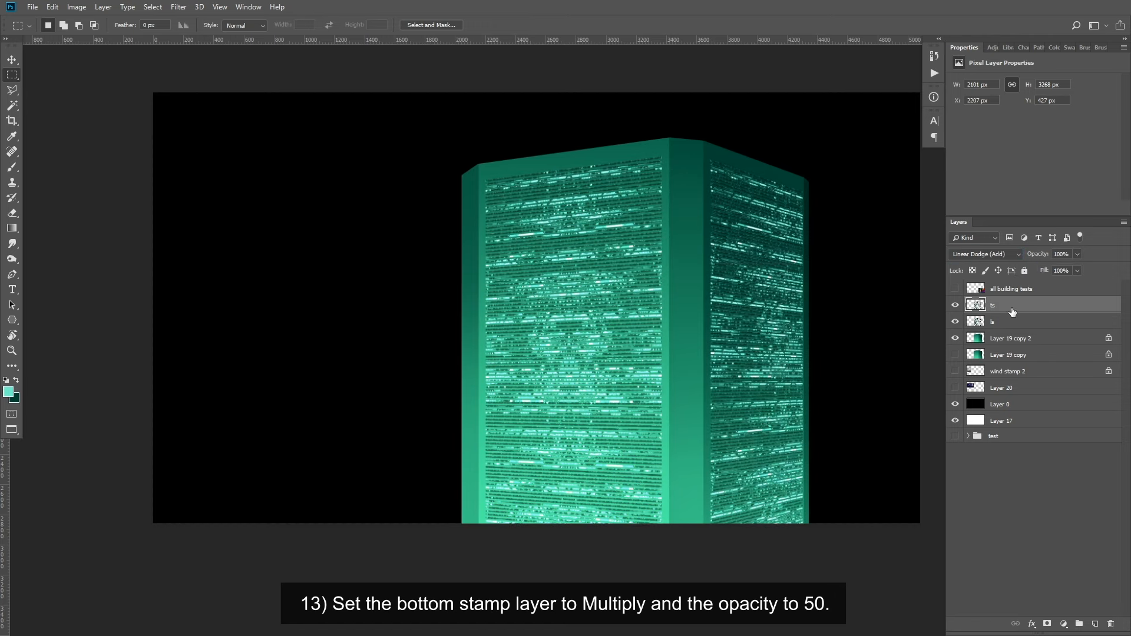
key("b")
right_click(624, 262)
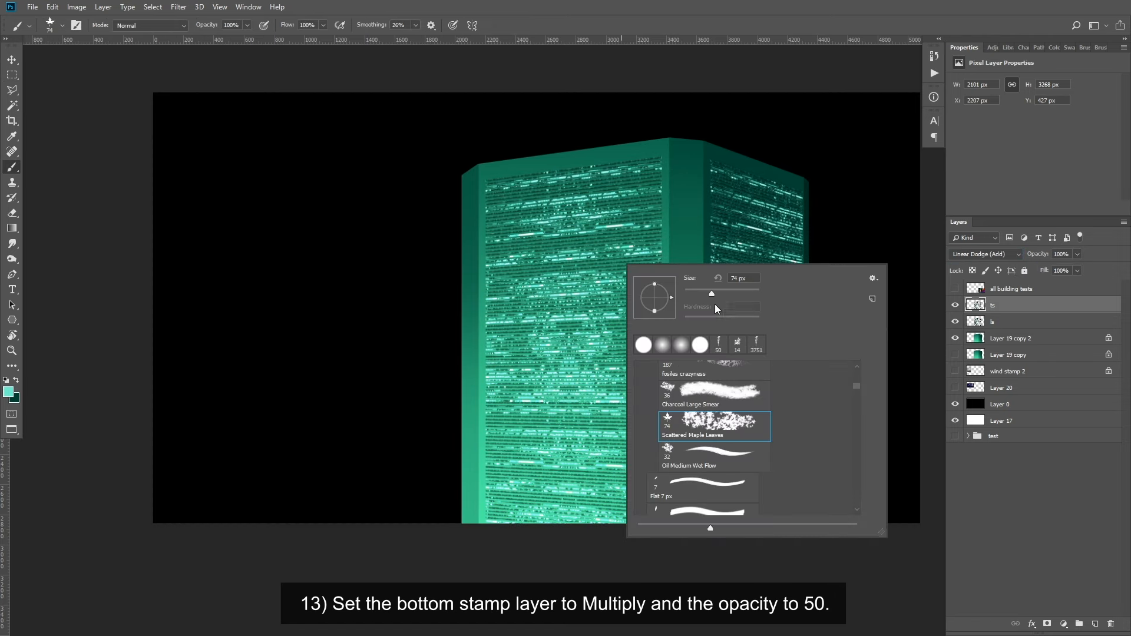
left_click(670, 149)
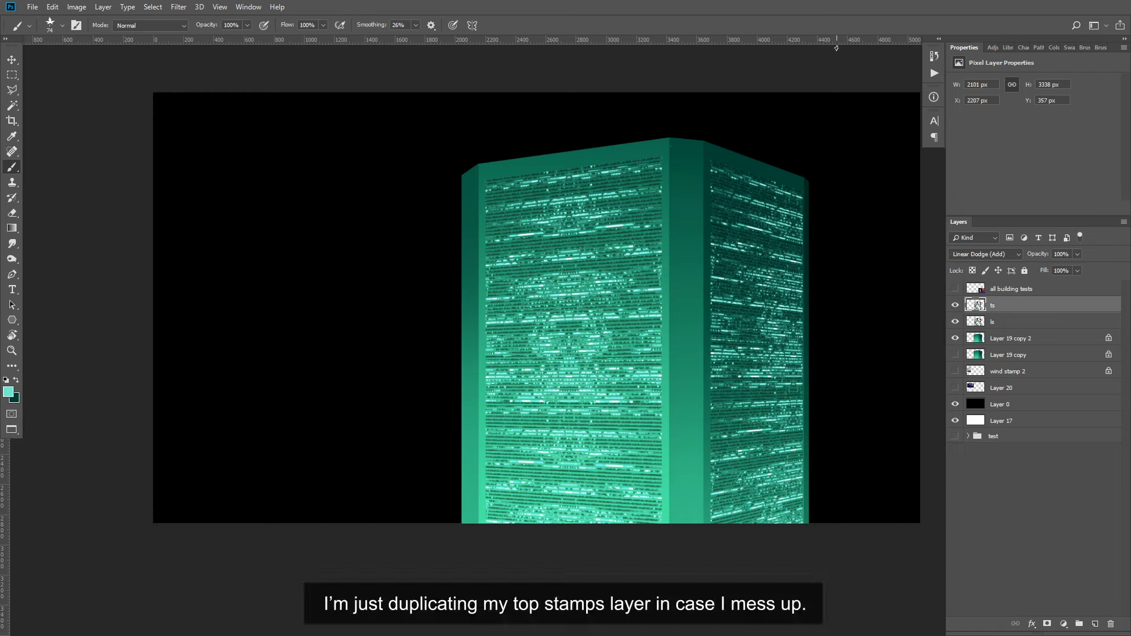
- Duplicate the ts layer as a backup, hide the copy and make the original ts layer active
right_click(1032, 313)
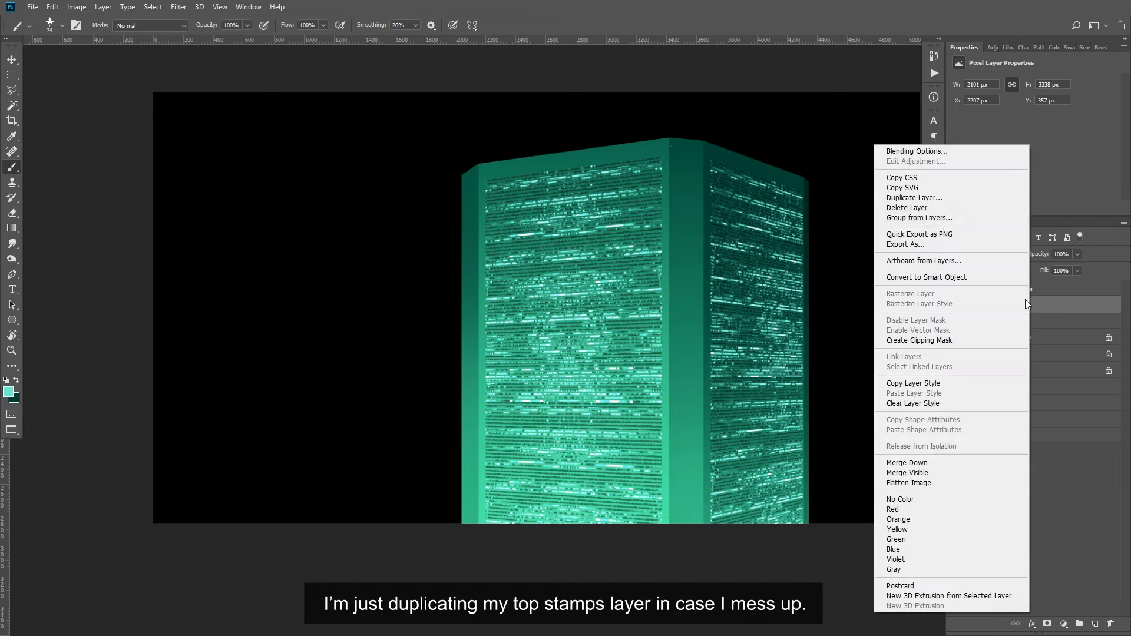
left_click(930, 202)
left_click(647, 511)
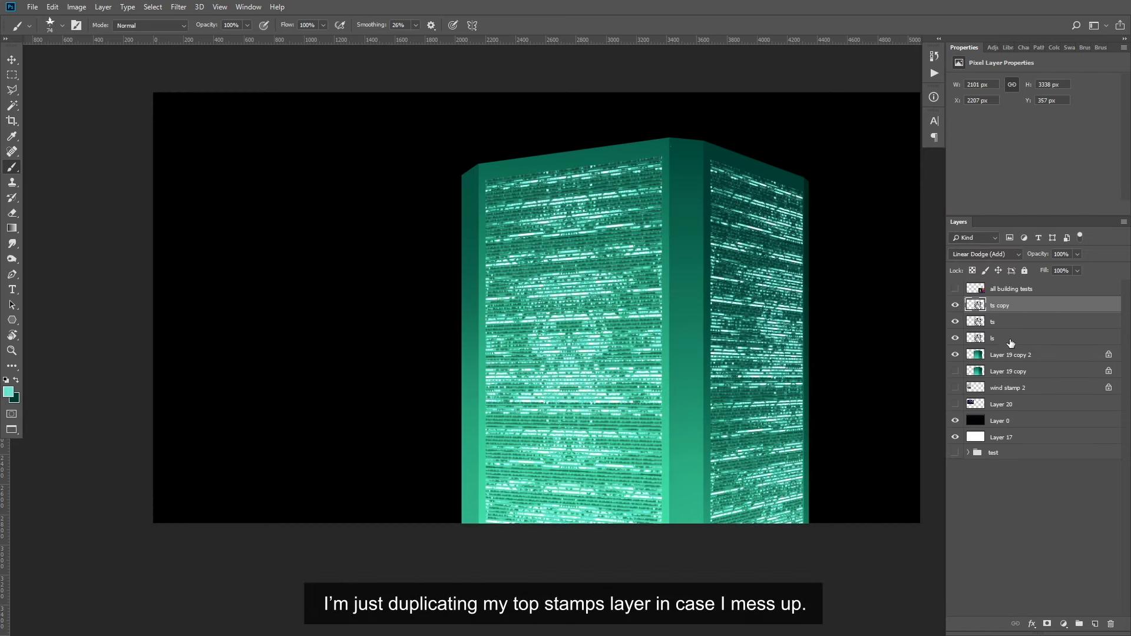
left_click(955, 306)
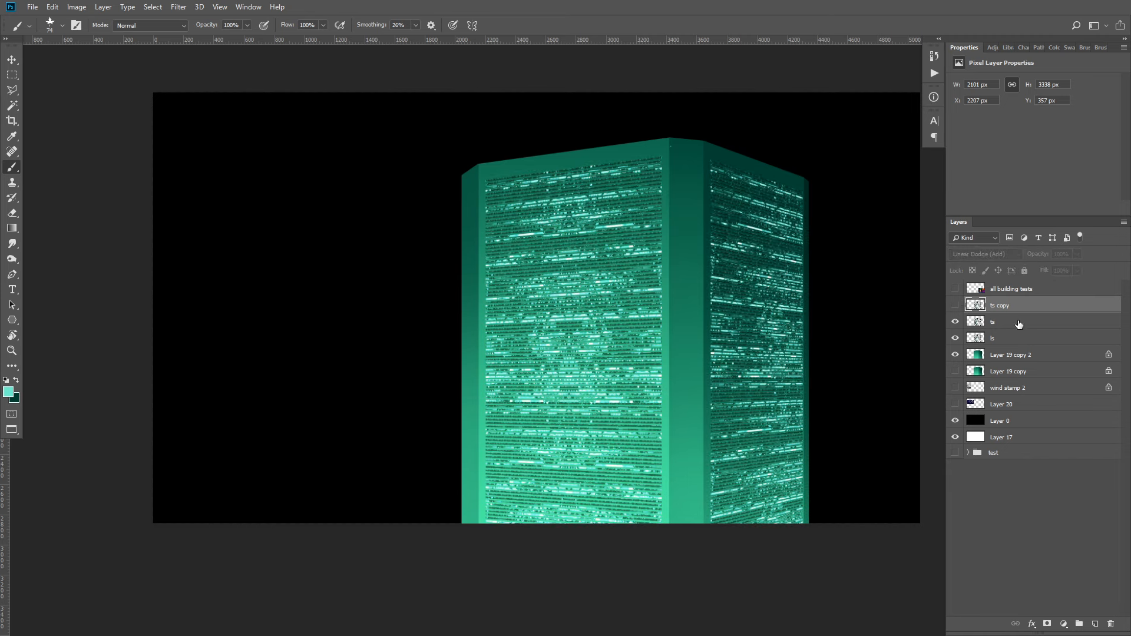
left_click(1003, 319)
- Undo the stray paint stroke on the right face and set the Eraser to the 74 px Scattered Maple Leaves tip
left_click_drag(713, 178, 758, 196)
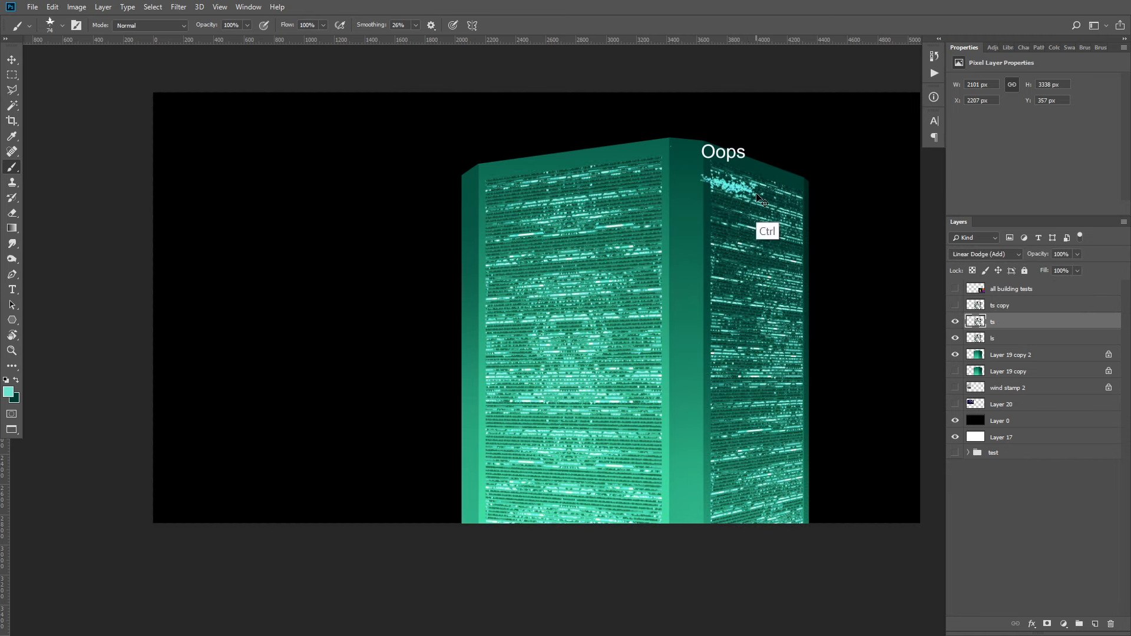
key("ctrl+z")
left_click(12, 213)
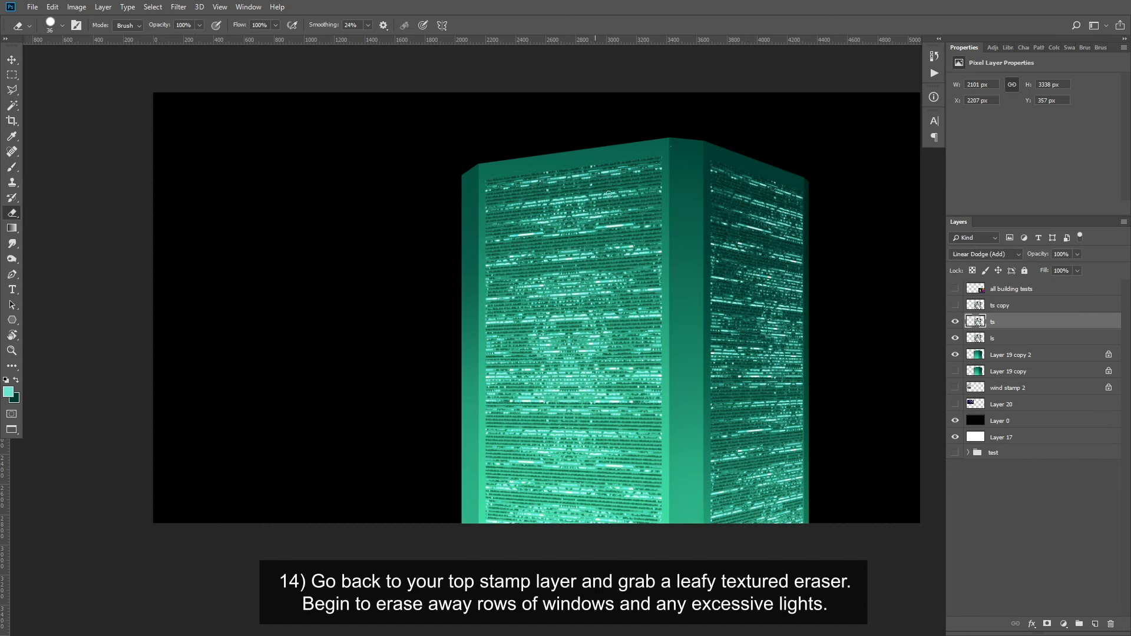
right_click(695, 227)
left_click(718, 306)
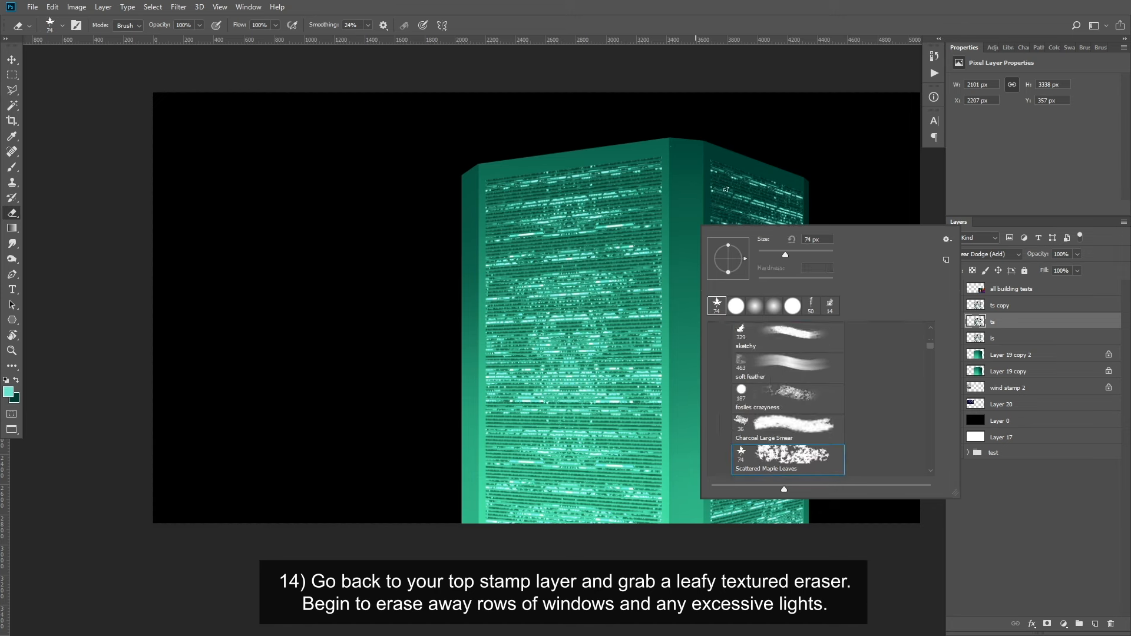
left_click(701, 178)
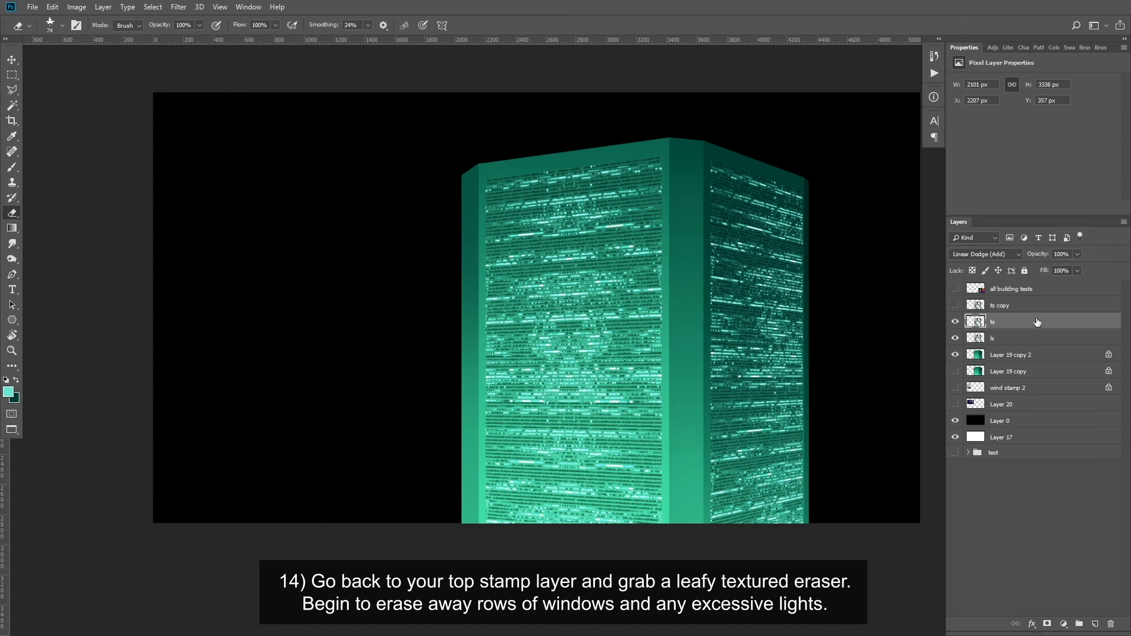
- Erase scattered rows of windows and excess lights from the ts layer across the upper parts of both building faces
mouse_move(814, 207)
left_mouse_down()
mouse_move(849, 227)
mouse_move(821, 235)
left_mouse_up()
mouse_move(575, 203)
left_mouse_down()
mouse_move(756, 239)
mouse_move(772, 257)
left_mouse_up()
right_click(726, 187)
left_click_drag(709, 138, 725, 141)
left_click_drag(651, 245, 576, 179)
- Choose another leafy eraser tip and thin out the window lights on the lower right face of the ts layer
right_click(634, 257)
left_click(713, 457)
key("Return")
scroll(379, 253, "down", 5)
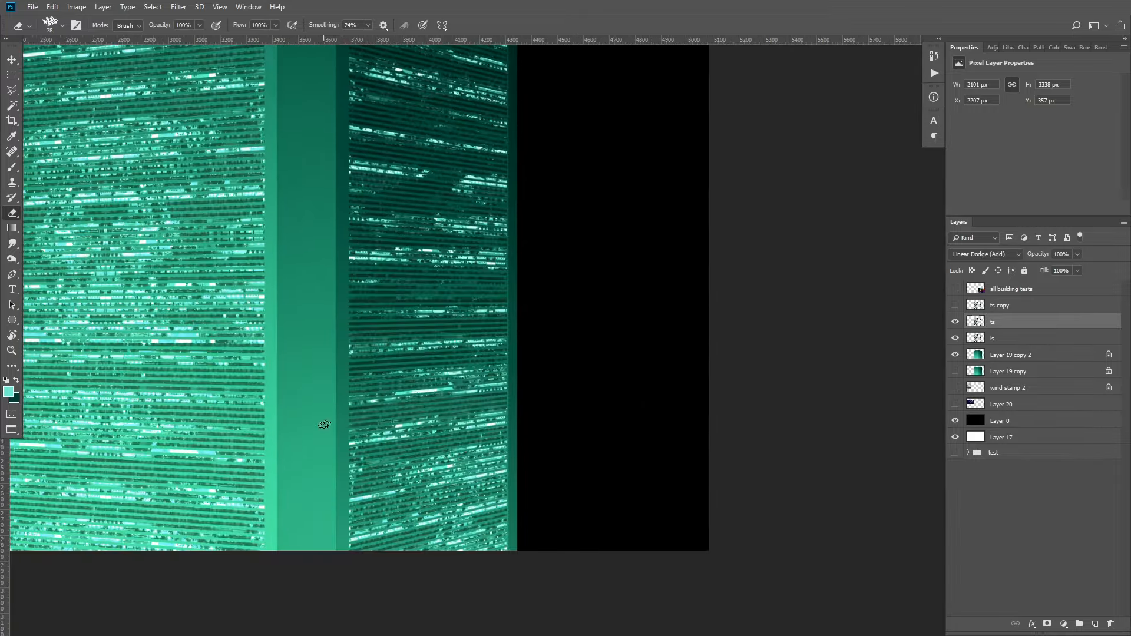
left_click(955, 322)
left_click(955, 321)
mouse_move(377, 236)
left_mouse_down()
mouse_move(407, 237)
mouse_move(478, 298)
left_mouse_up()
left_click_drag(433, 235, 431, 326)
left_click_drag(459, 412, 400, 318)
left_click_drag(265, 472, 515, 469)
left_click_drag(463, 500, 445, 500)
- Set up a Hard Round brush at 2165 px for painting on Layer 19 copy
key("b")
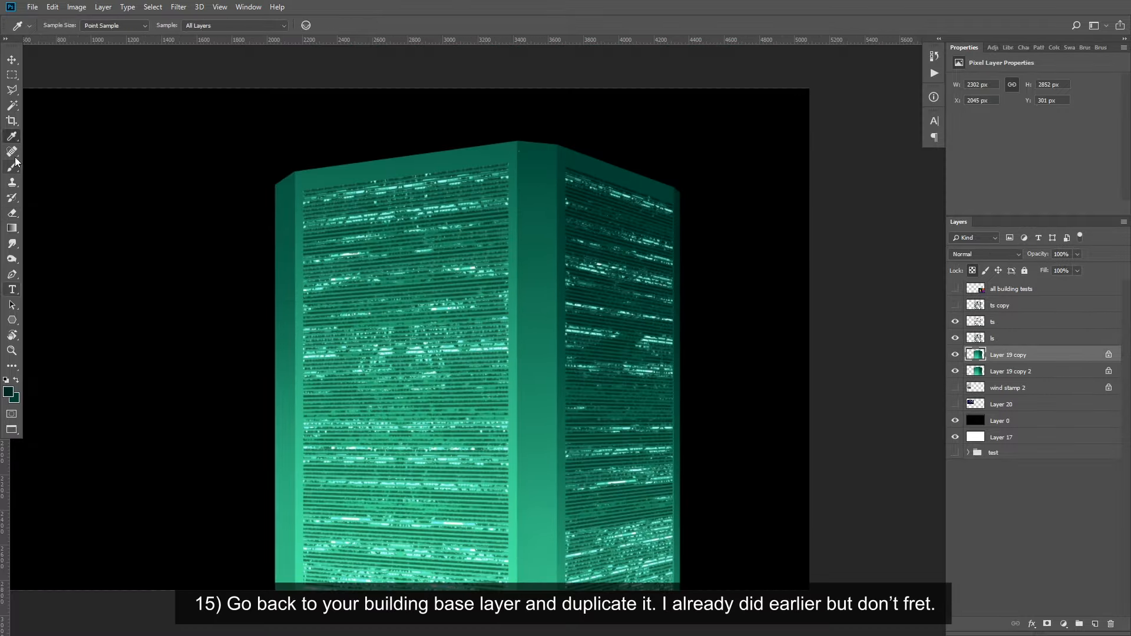
right_click(711, 248)
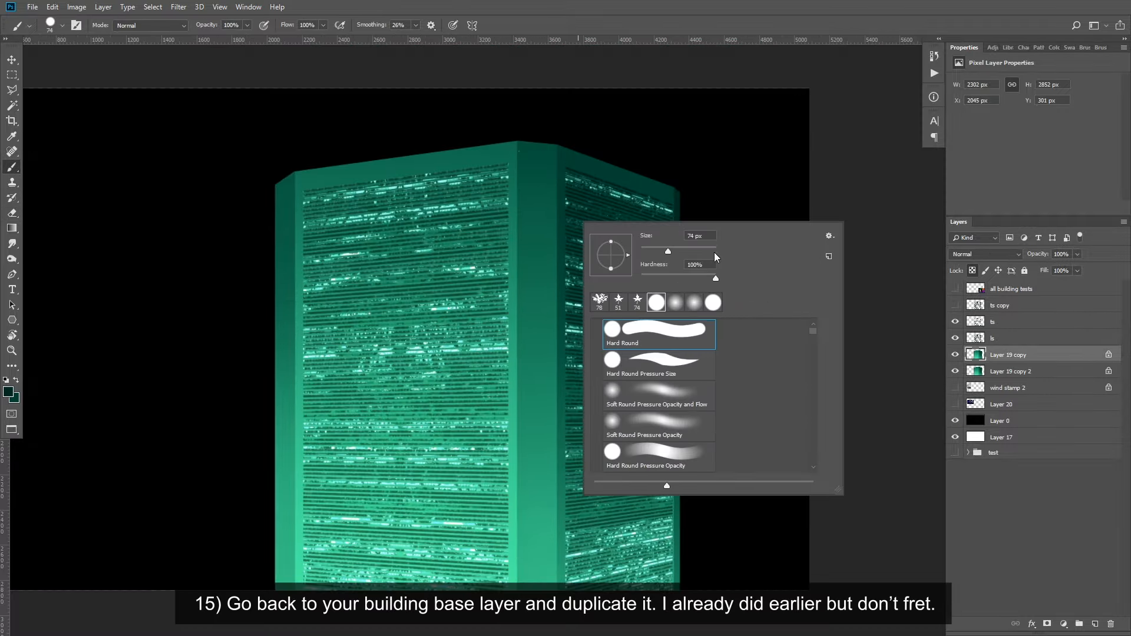
left_click(1039, 358)
left_click(973, 271)
left_click_drag(636, 202, 621, 202)
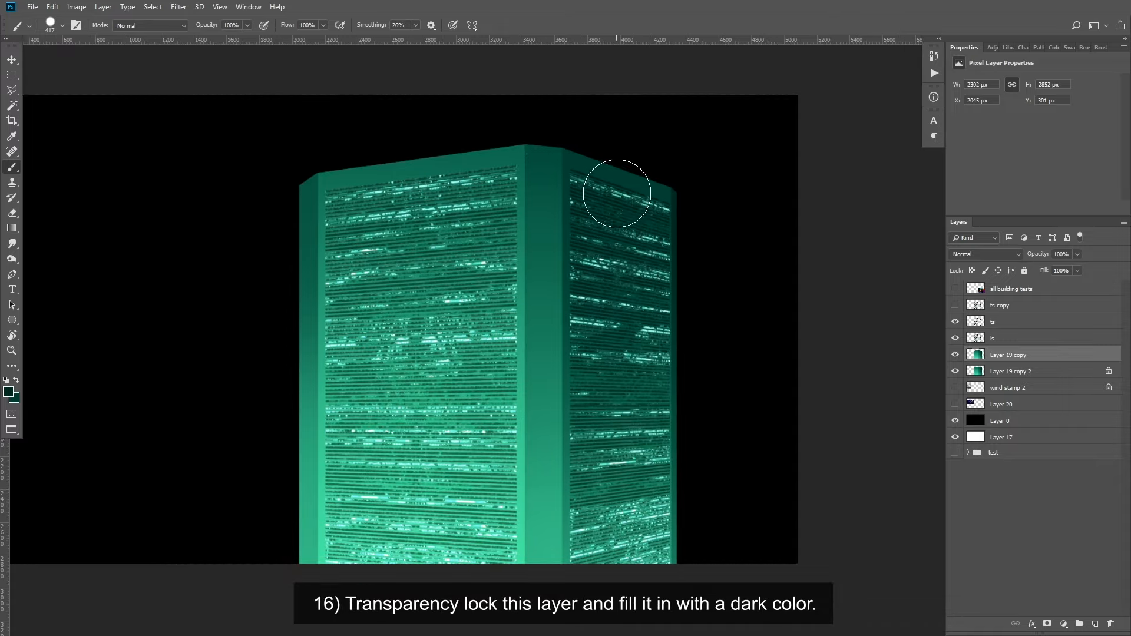
right_click(613, 179)
left_click_drag(741, 215, 746, 216)
- Lock the transparent pixels of Layer 19 copy and paint the whole building shape dark green, undoing the unlocked stroke first
mouse_move(391, 247)
left_mouse_down()
mouse_move(417, 492)
mouse_move(687, 368)
left_mouse_up()
key("ctrl+z")
left_click(972, 271)
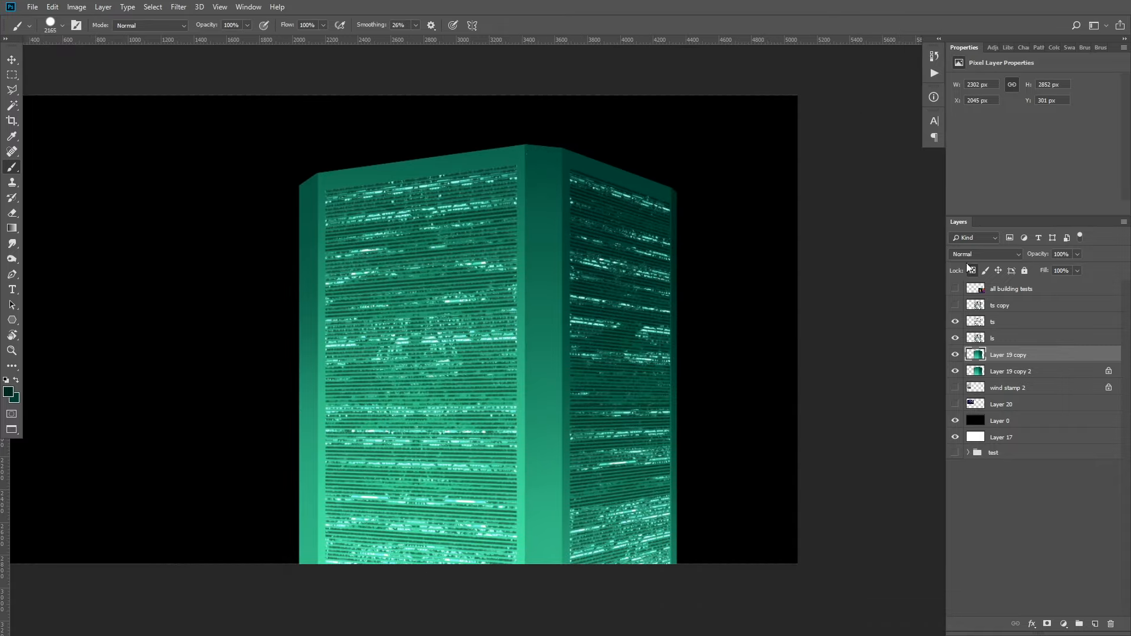
mouse_move(384, 228)
left_mouse_down()
mouse_move(661, 263)
mouse_move(632, 519)
left_mouse_up()
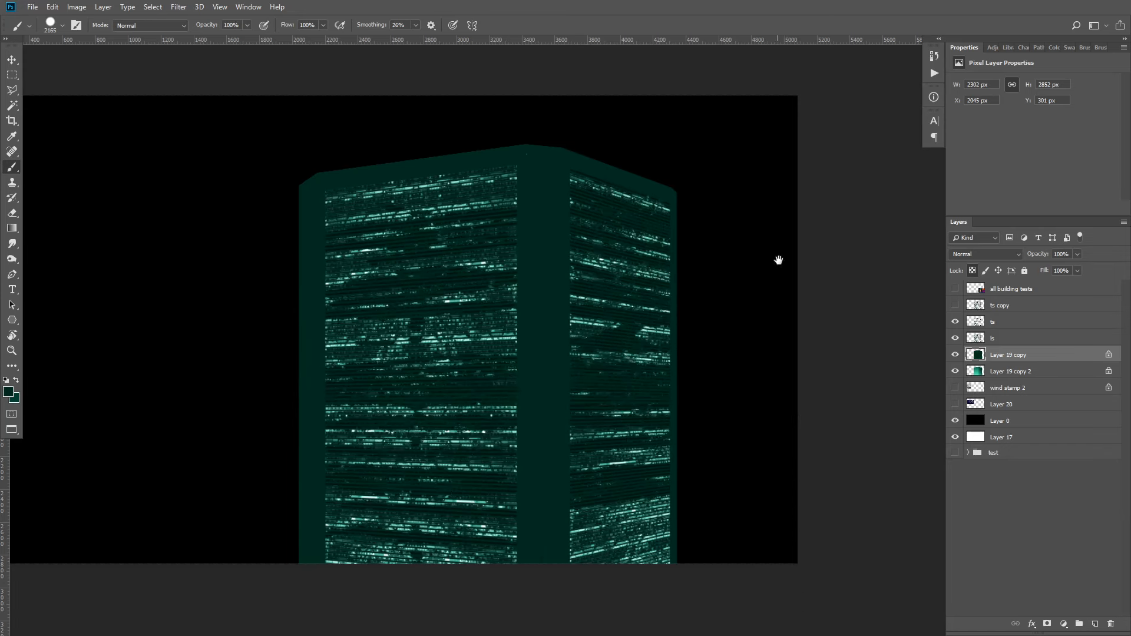
- Set Layer 19 copy to the Multiply blend mode with an opacity of 89%
left_click(985, 254)
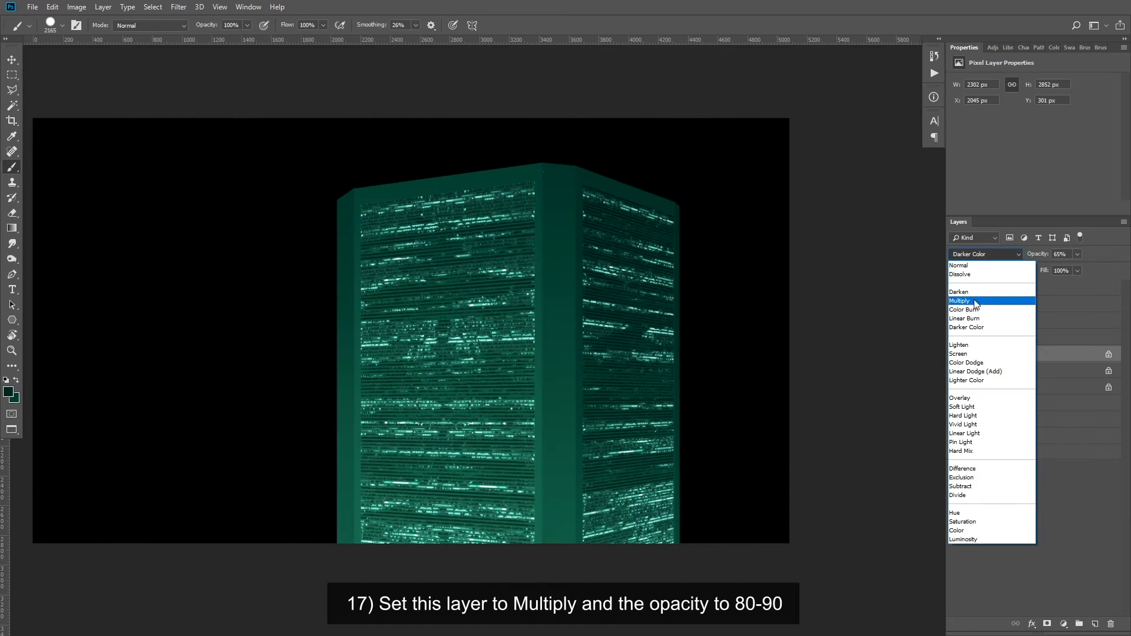
left_click(975, 302)
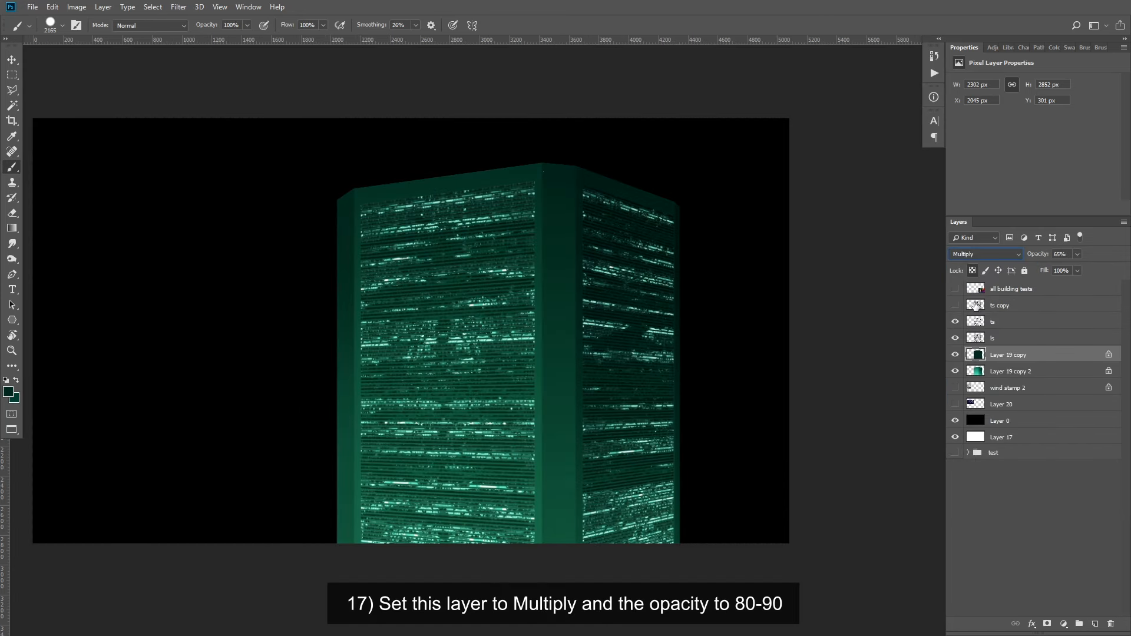
left_click(1090, 270)
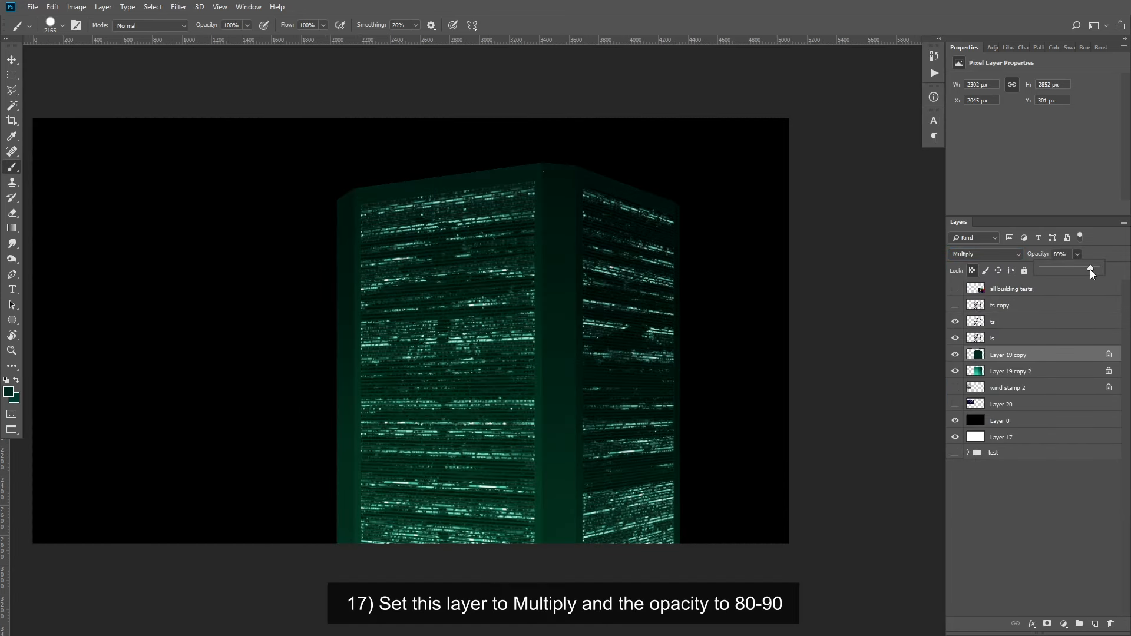
- Add a new layer directly above Layer 19 copy and set the brush's foreground colour to a bright mint green
left_click(1035, 358)
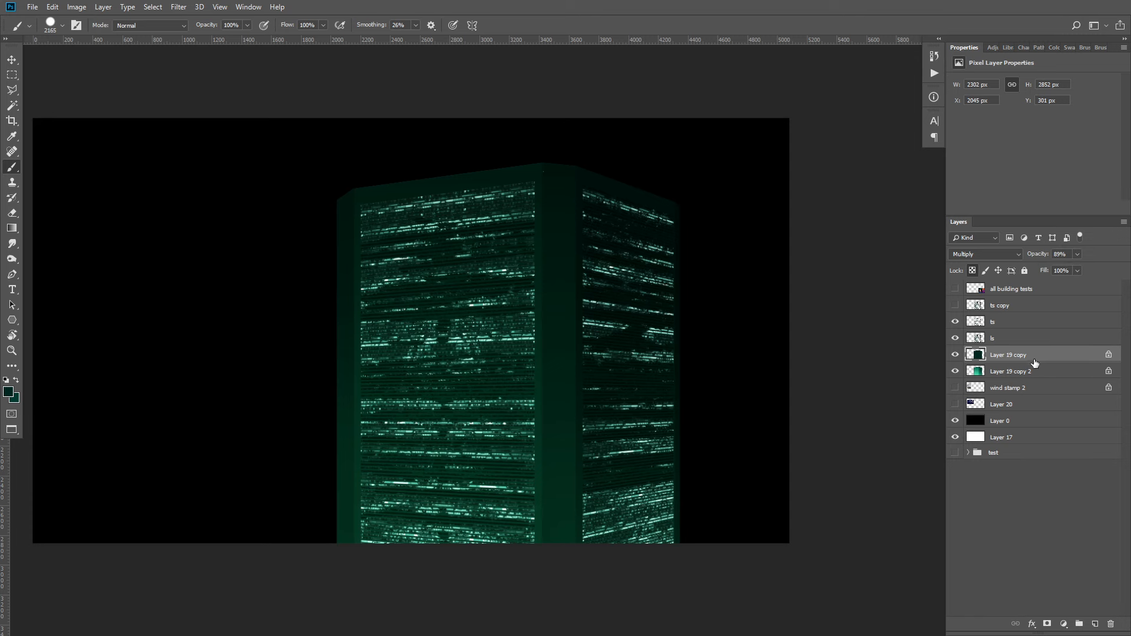
left_click(1095, 624)
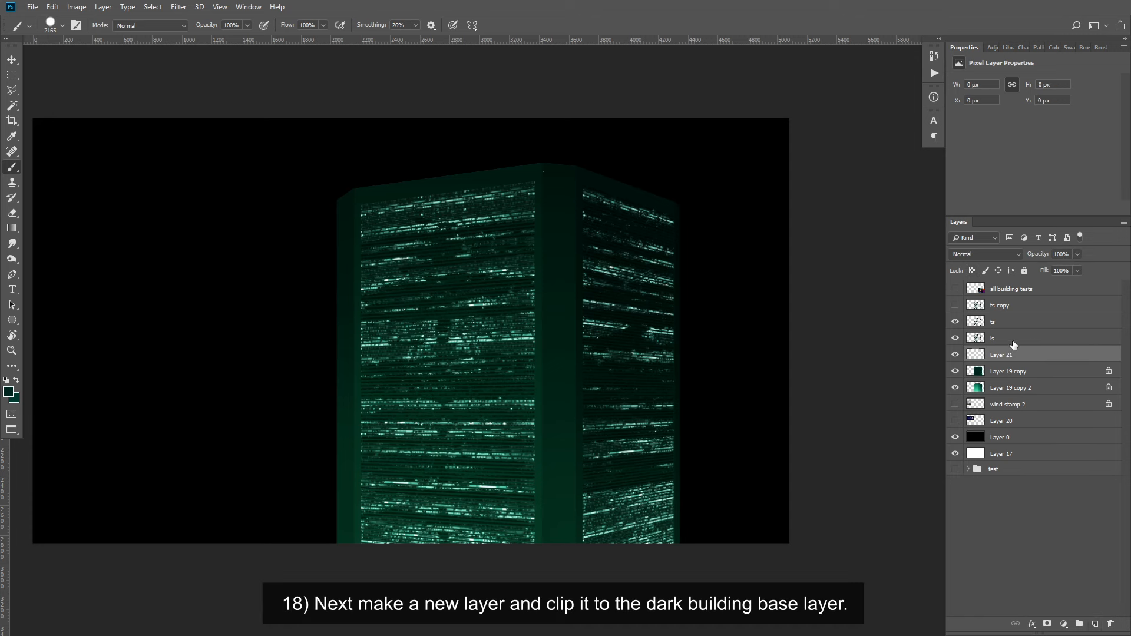
left_click(8, 392)
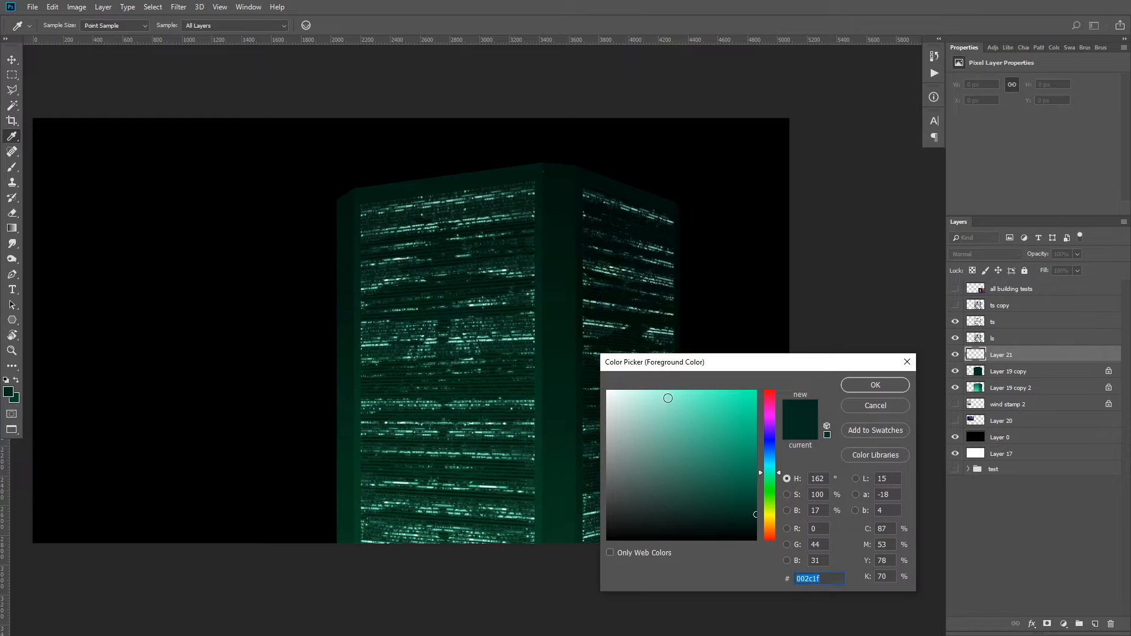
left_click(693, 400)
left_click(878, 389)
key("b")
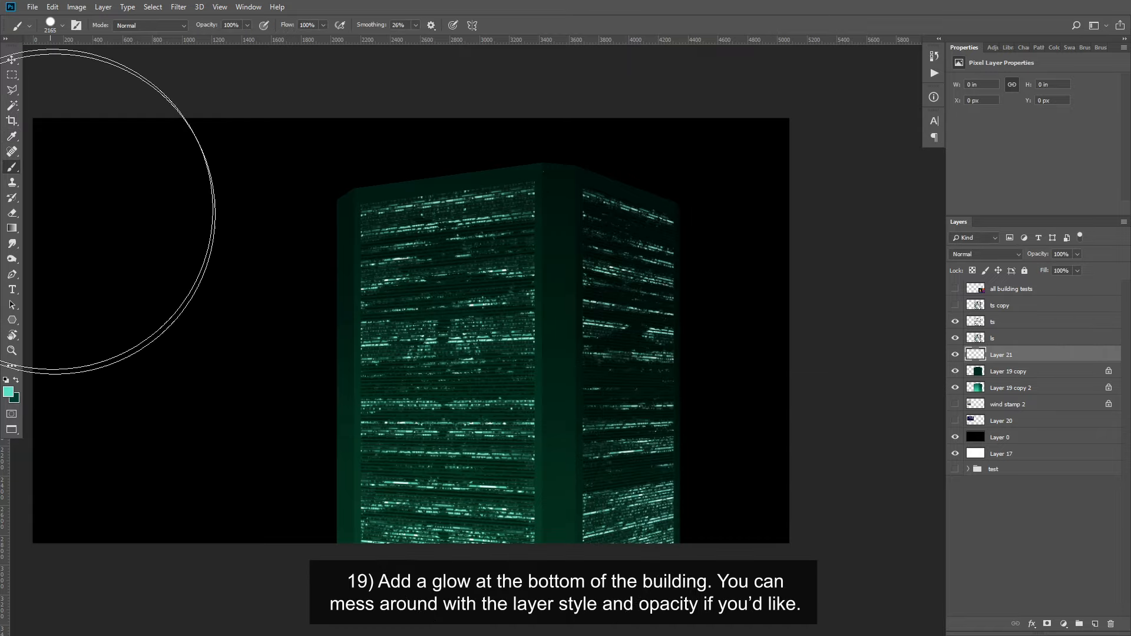
- Clip Layer 21 to Layer 19 copy and paint a soft mint green glow along the building's bottom with the 2165 px brush
left_click(1031, 362, "alt")
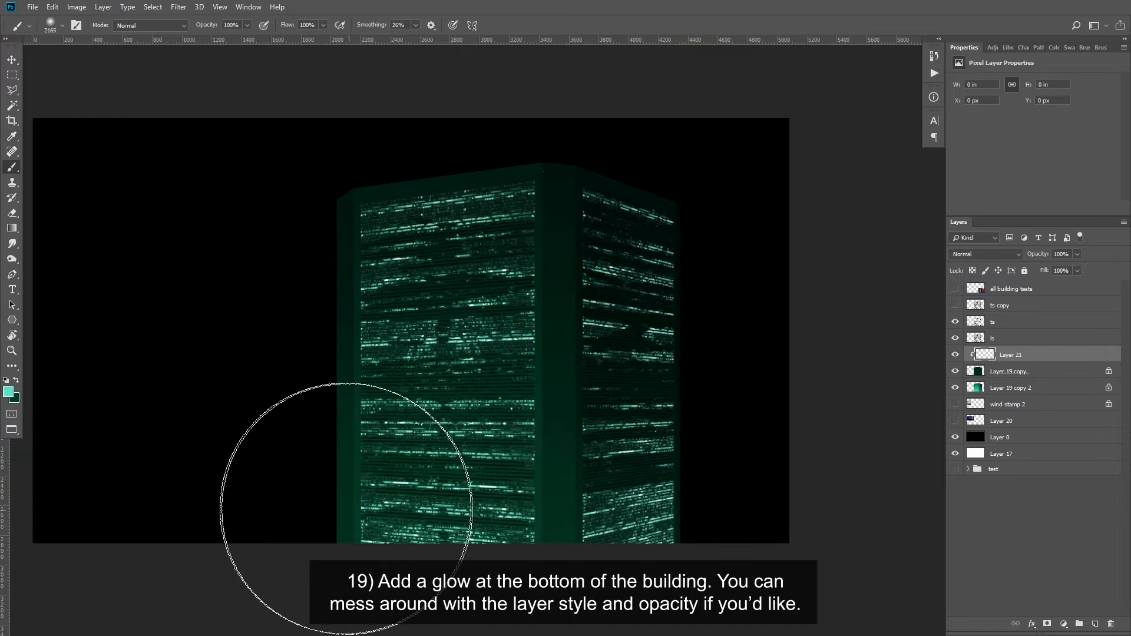
mouse_move(457, 565)
left_mouse_down()
mouse_move(684, 560)
mouse_move(485, 529)
mouse_move(372, 533)
mouse_move(422, 555)
mouse_move(541, 569)
mouse_move(664, 550)
mouse_move(690, 508)
mouse_move(680, 470)
mouse_move(351, 576)
left_mouse_up()
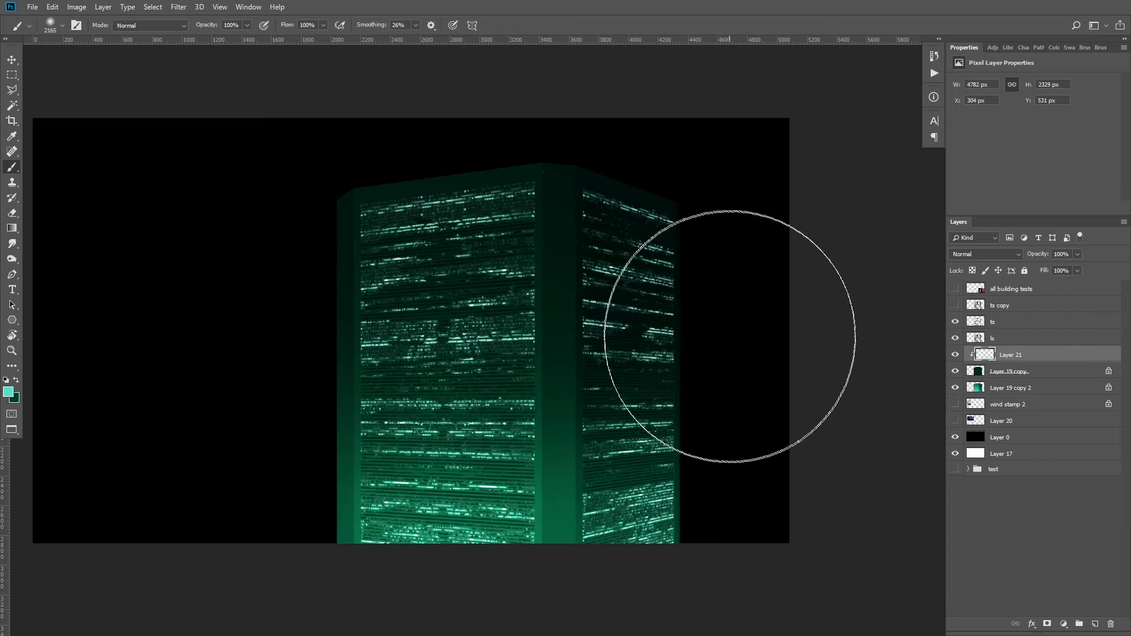
mouse_move(766, 384)
left_mouse_down()
mouse_move(747, 374)
mouse_move(765, 381)
left_mouse_up()
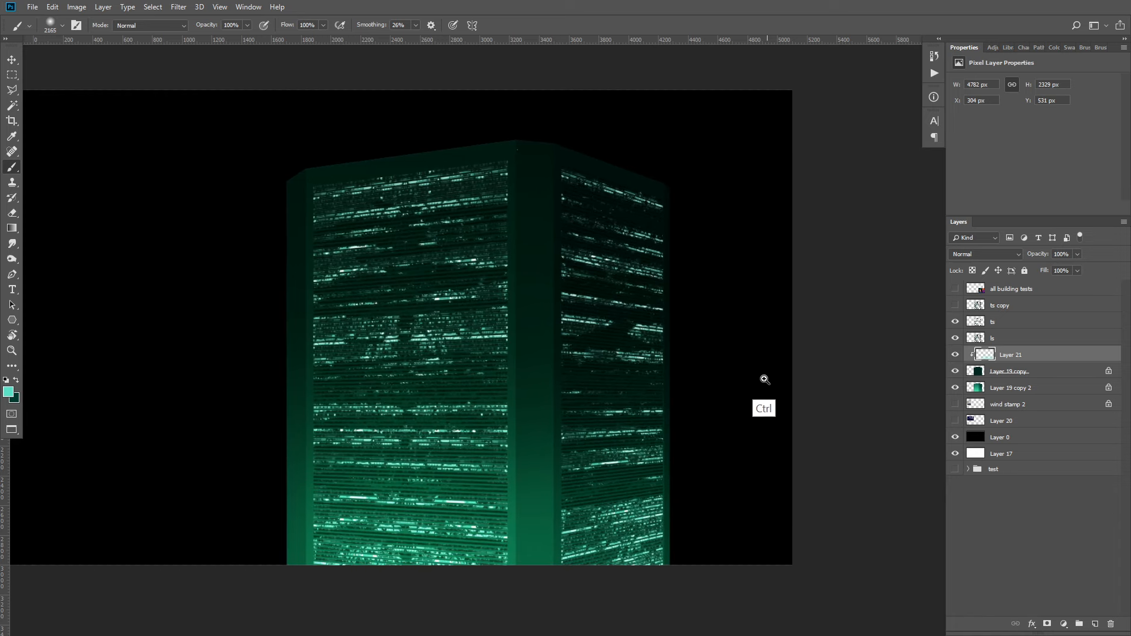
- Try the Color Dodge and Screen blend modes on Layer 21 and compare the building with and without the glow
left_click(960, 356)
left_click(960, 356)
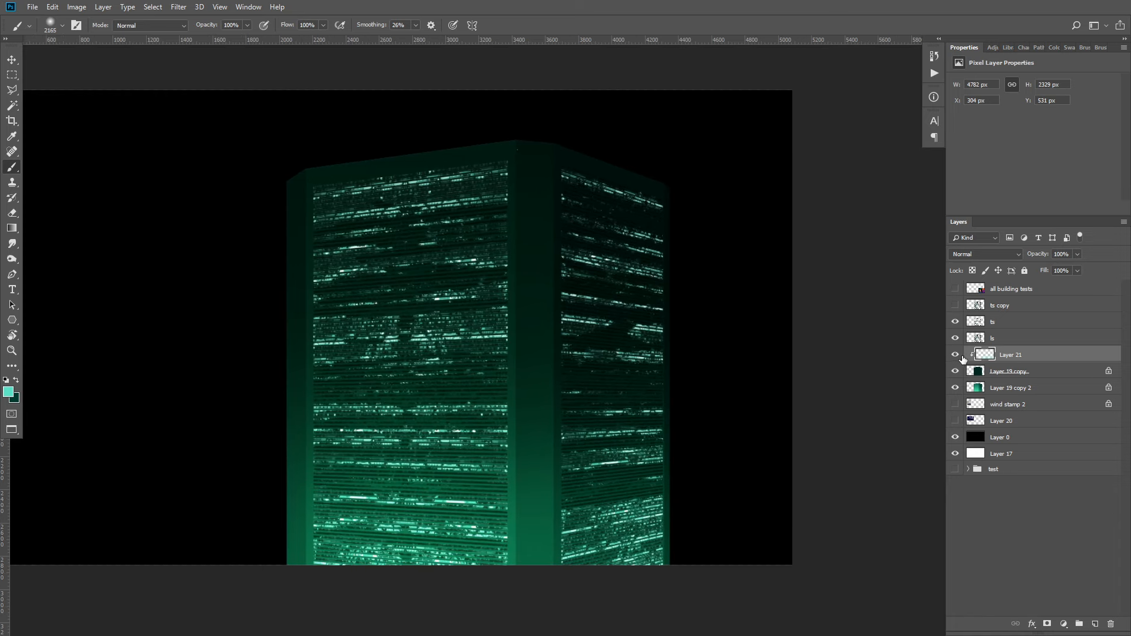
left_click(981, 253)
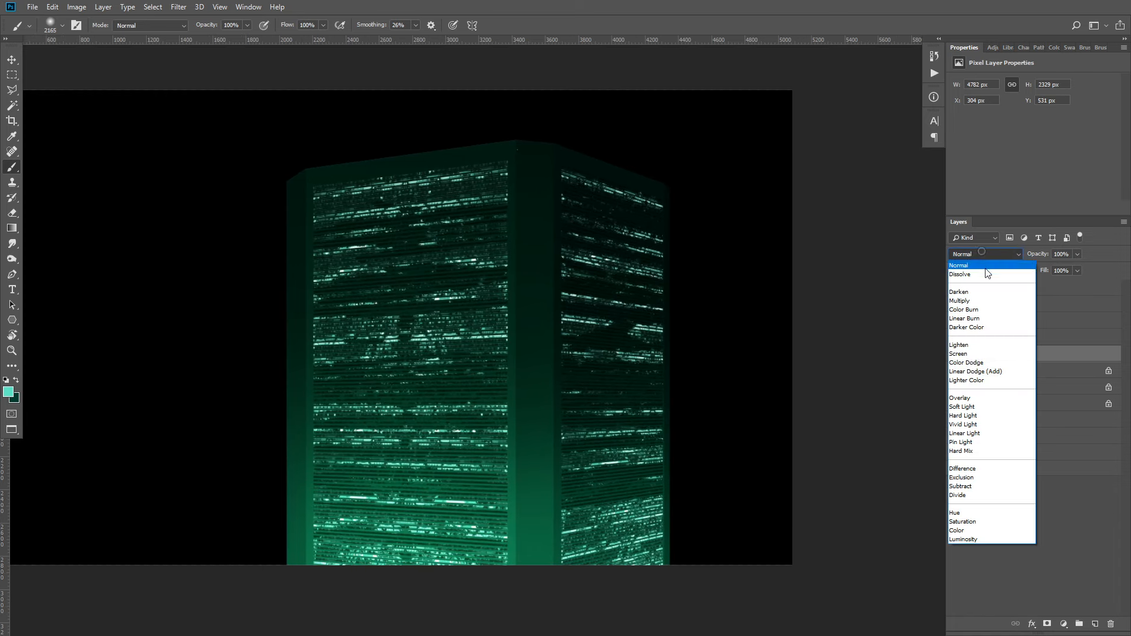
left_click(971, 354)
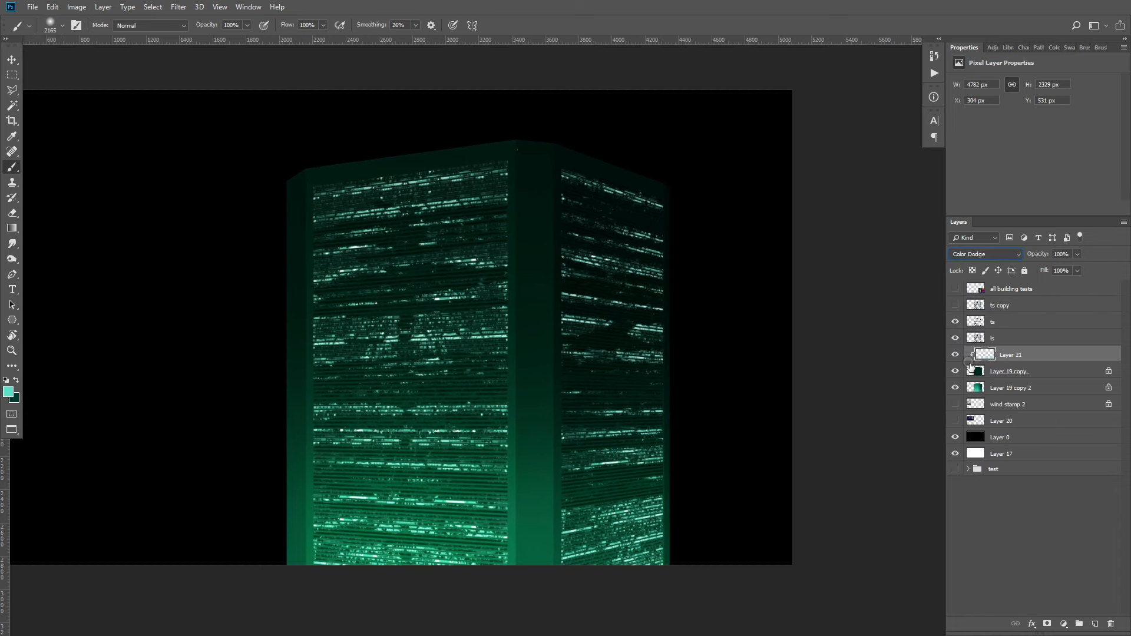
left_click(972, 256)
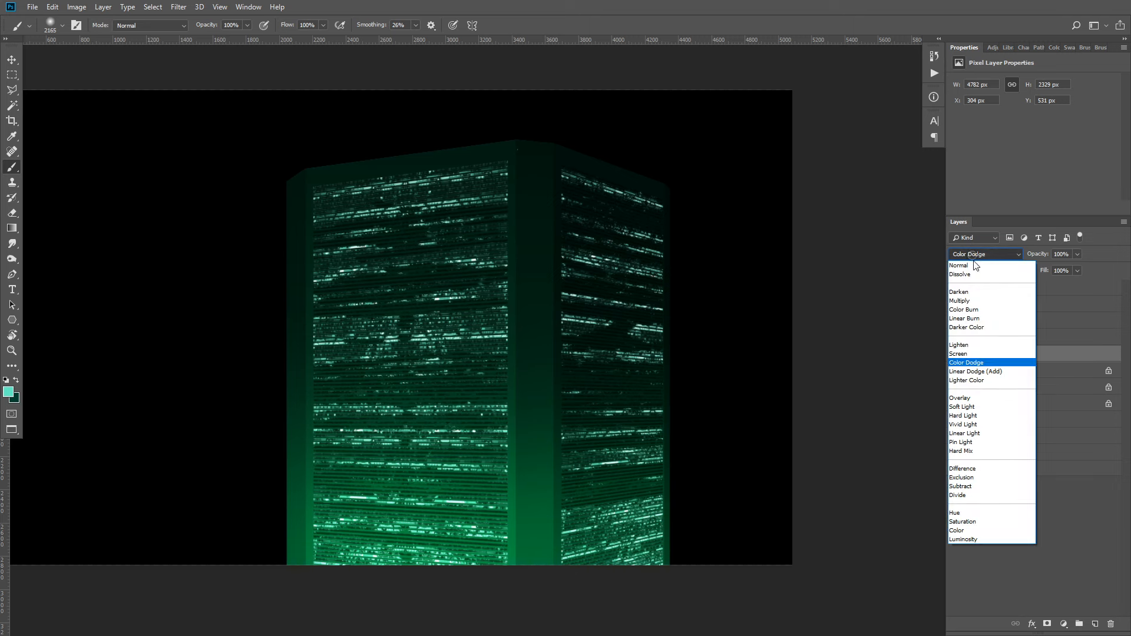
left_click(969, 354)
left_click(956, 355)
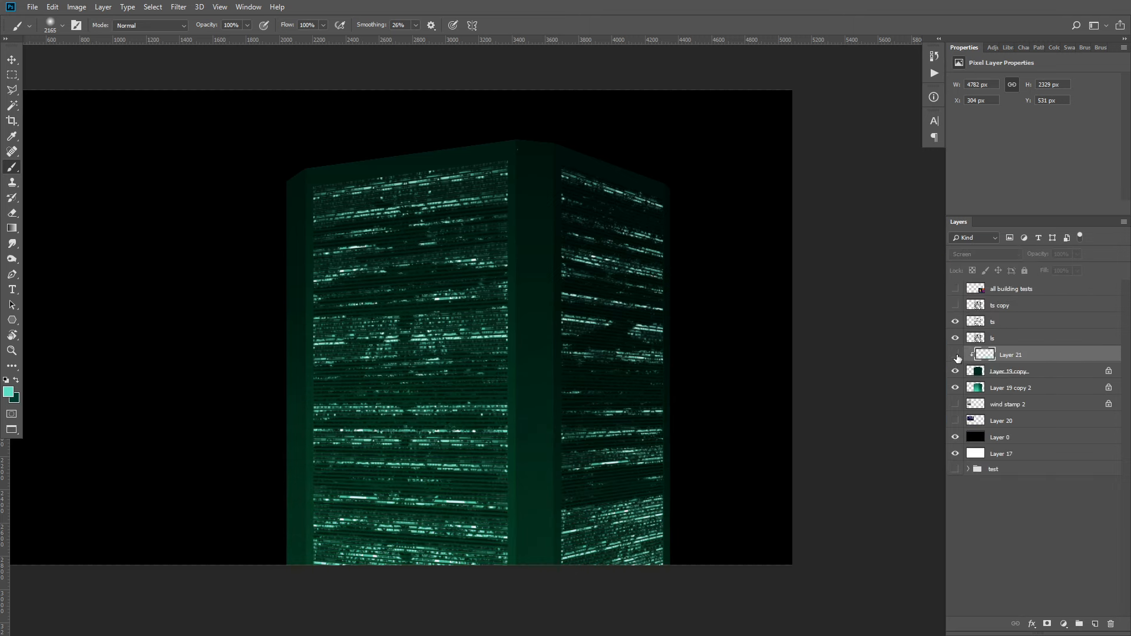
left_click(955, 356)
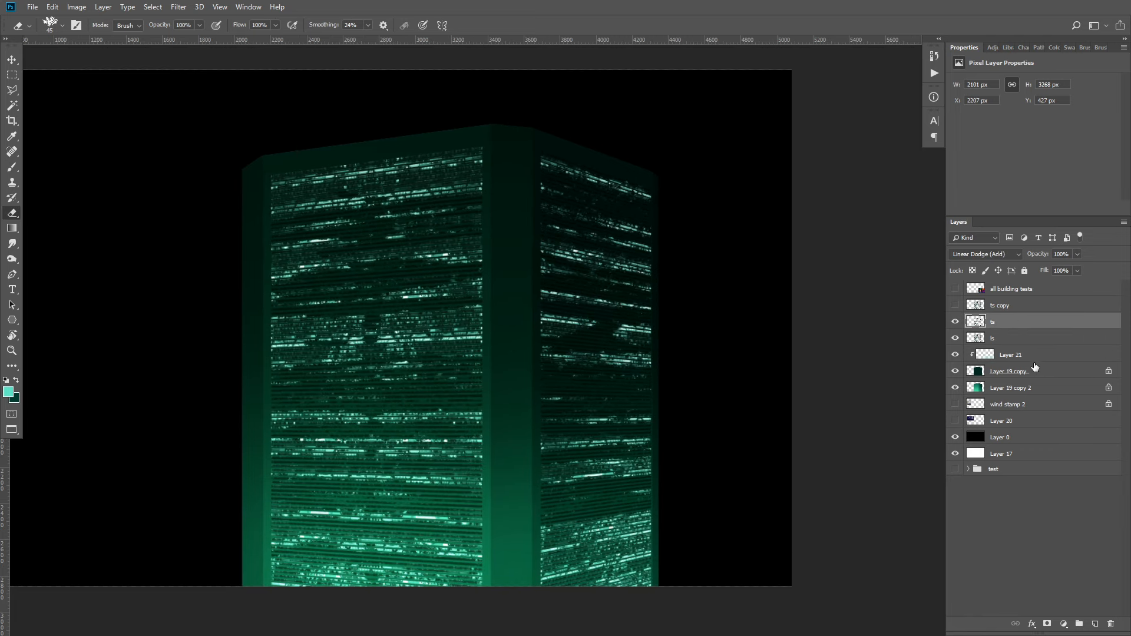
- Add a new layer directly above Layer 21 and set up a Hard Round brush at 1 px
left_click(1035, 358)
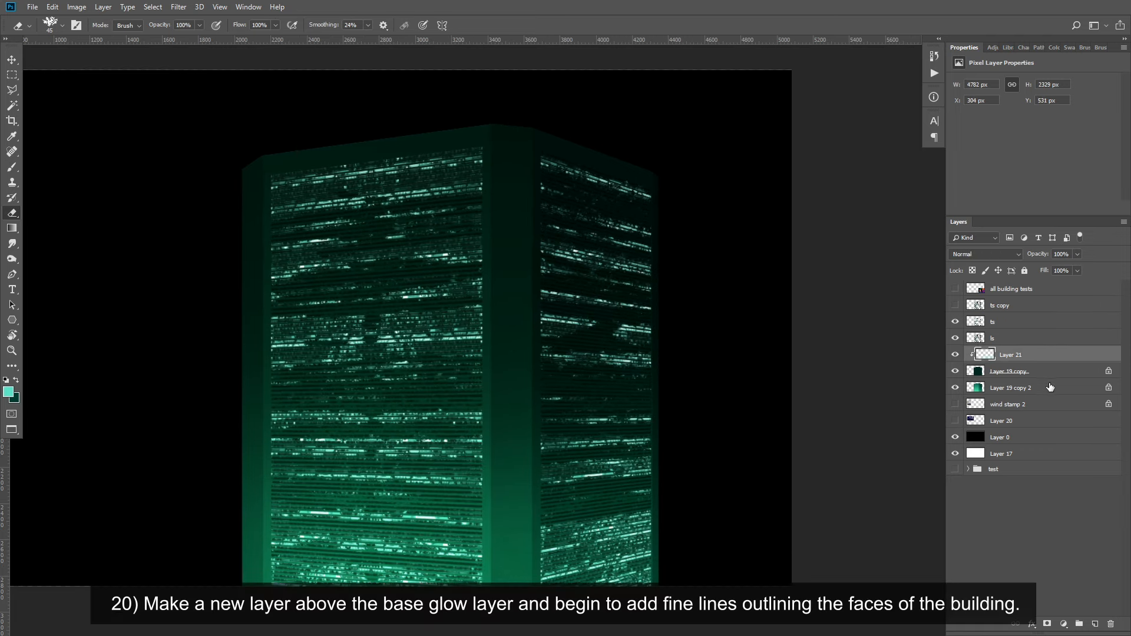
left_click(1094, 622)
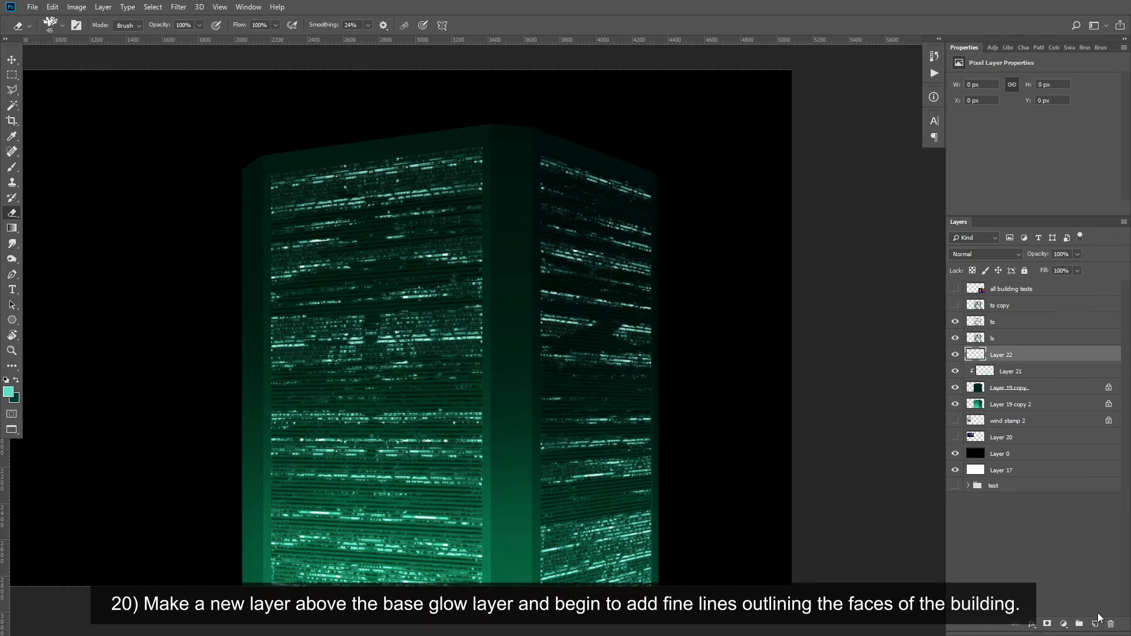
left_click(13, 171)
right_click(522, 254)
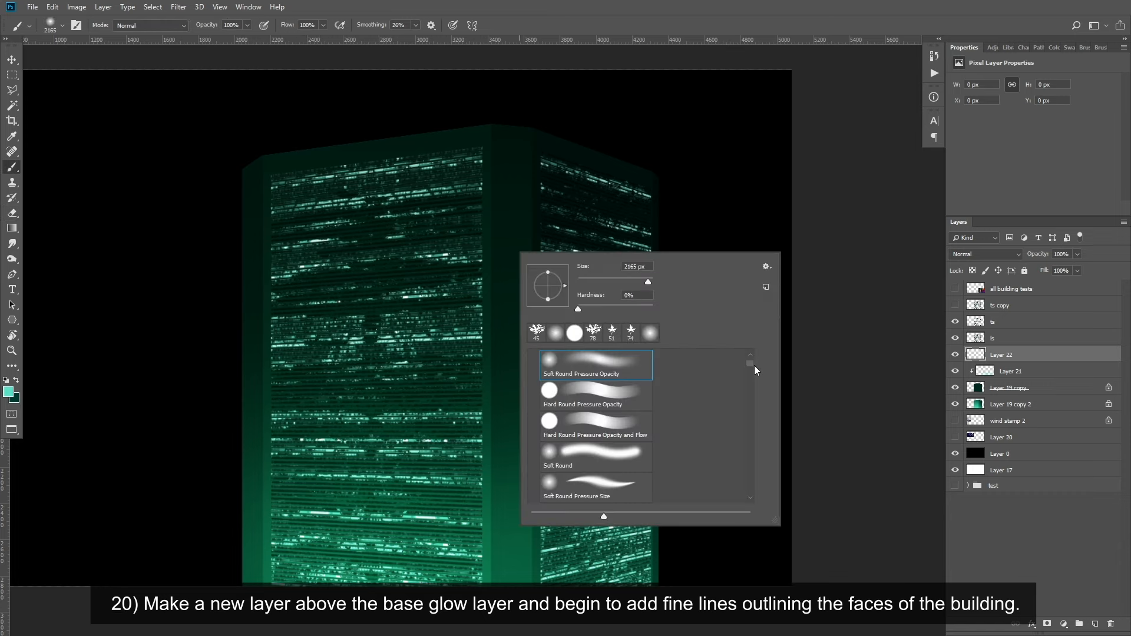
scroll(753, 372, "up", 2)
left_click(595, 412)
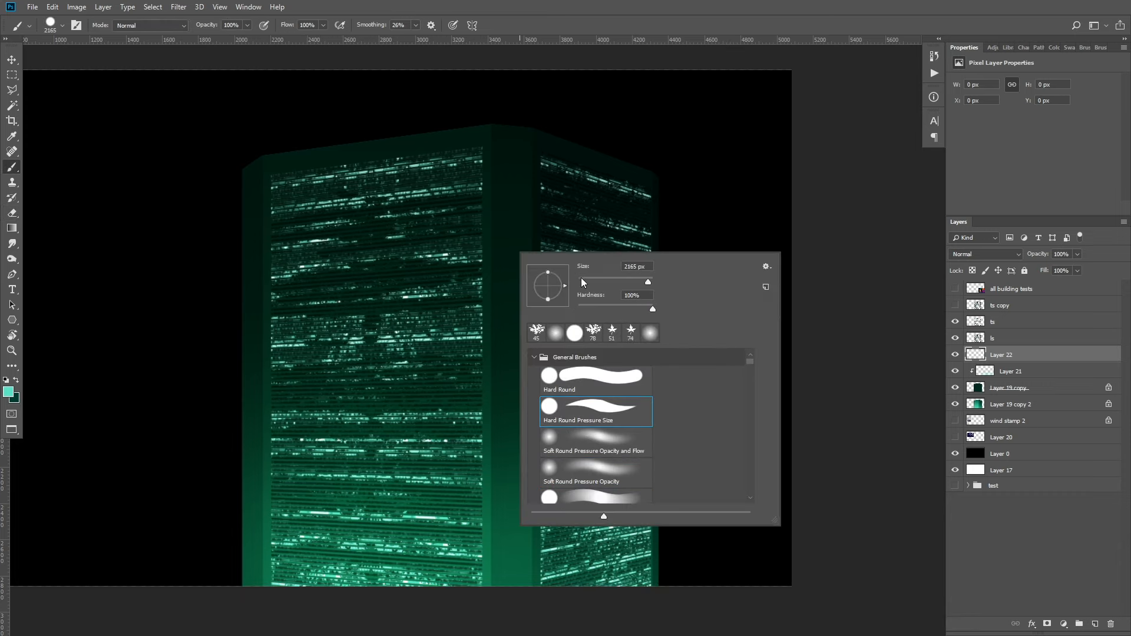
left_click(585, 373)
left_click(580, 280)
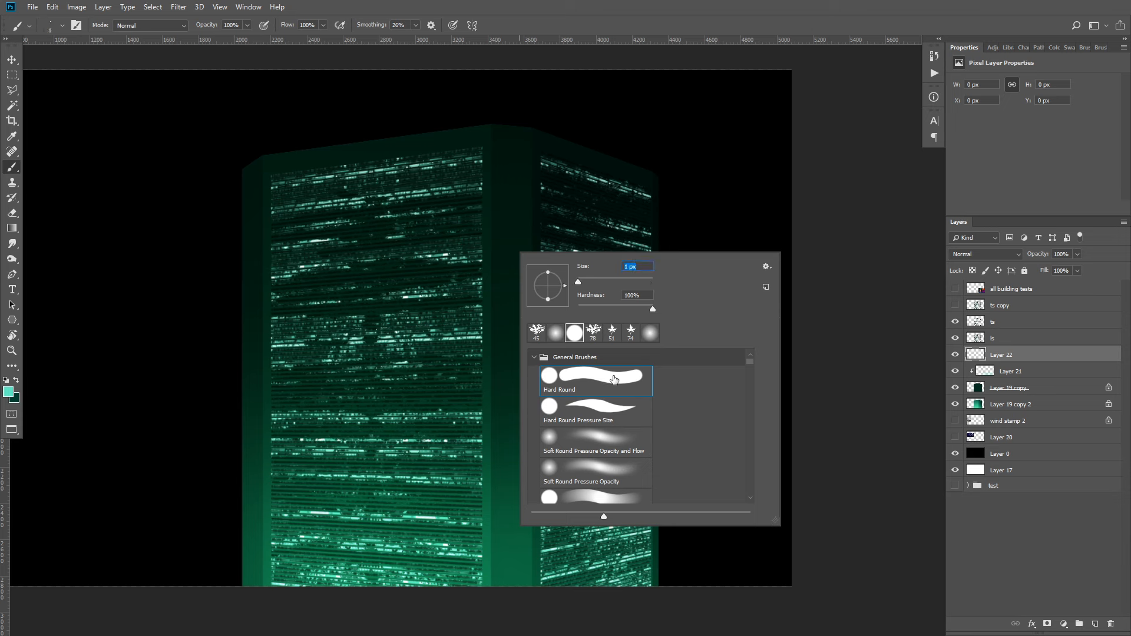
left_click(1030, 361)
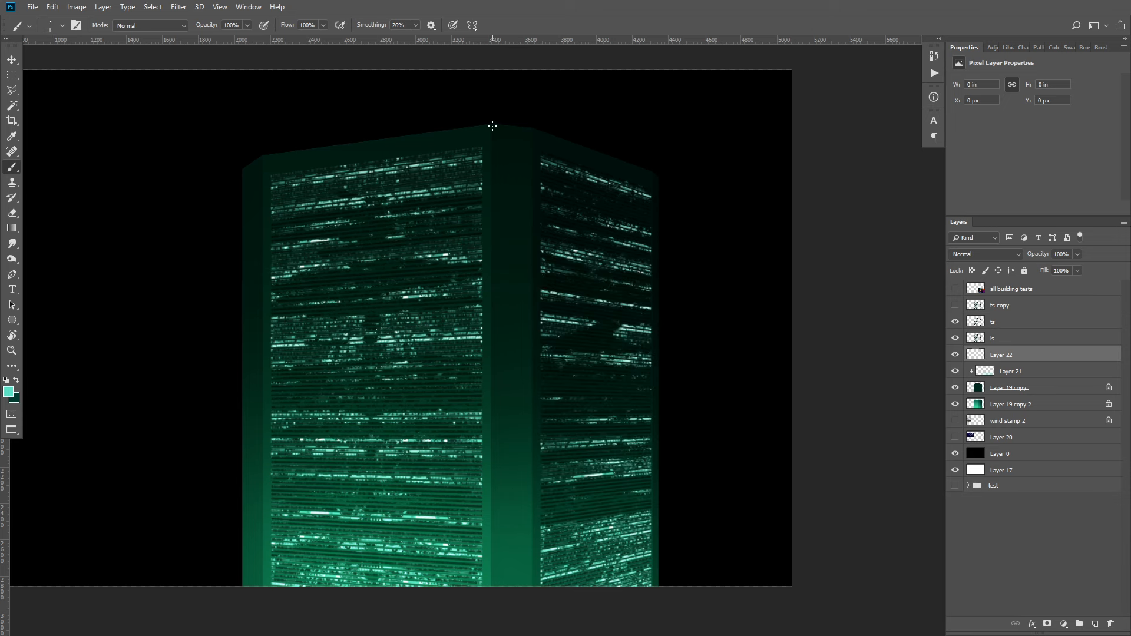
left_click_drag(491, 126, 507, 617)
left_click_drag(579, 156, 501, 341)
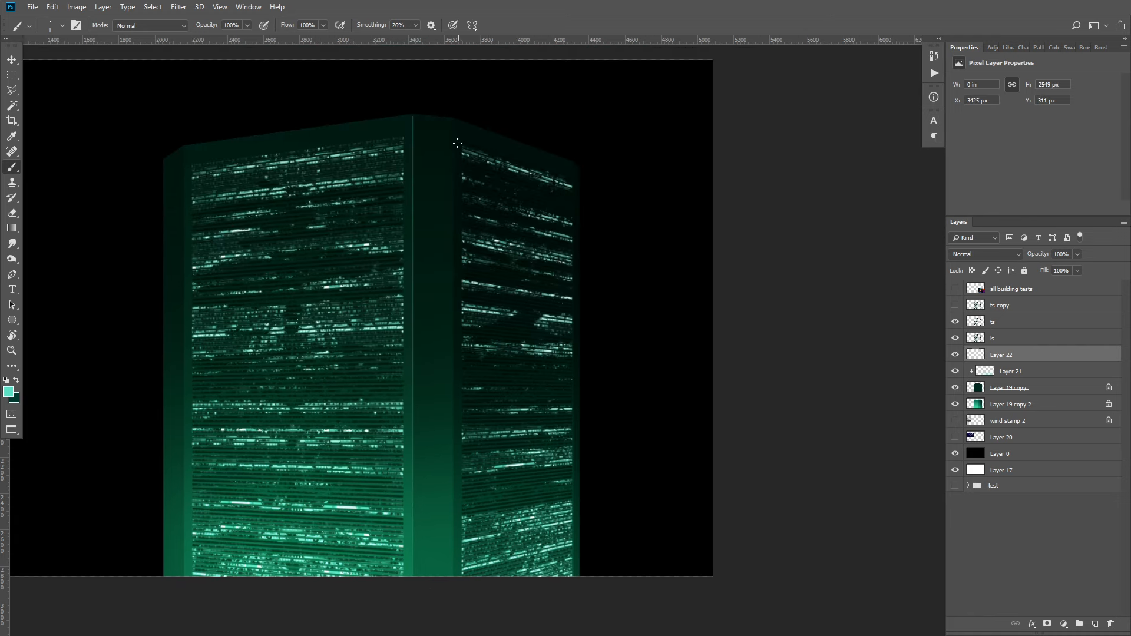
left_click_drag(453, 120, 477, 582)
mouse_move(460, 401)
left_mouse_down()
mouse_move(520, 447)
mouse_move(476, 444)
left_mouse_up()
mouse_move(433, 524)
left_mouse_down()
mouse_move(431, 474)
mouse_move(439, 579)
left_mouse_up()
key("ctrl+z")
key("ctrl+z")
- Draw five straight vertical mint lines along the building's face edges, running from above the roofline down past the canvas bottom
left_click_drag(411, 94, 422, 613, "shift")
left_click_drag(468, 555, 469, 151, "shift")
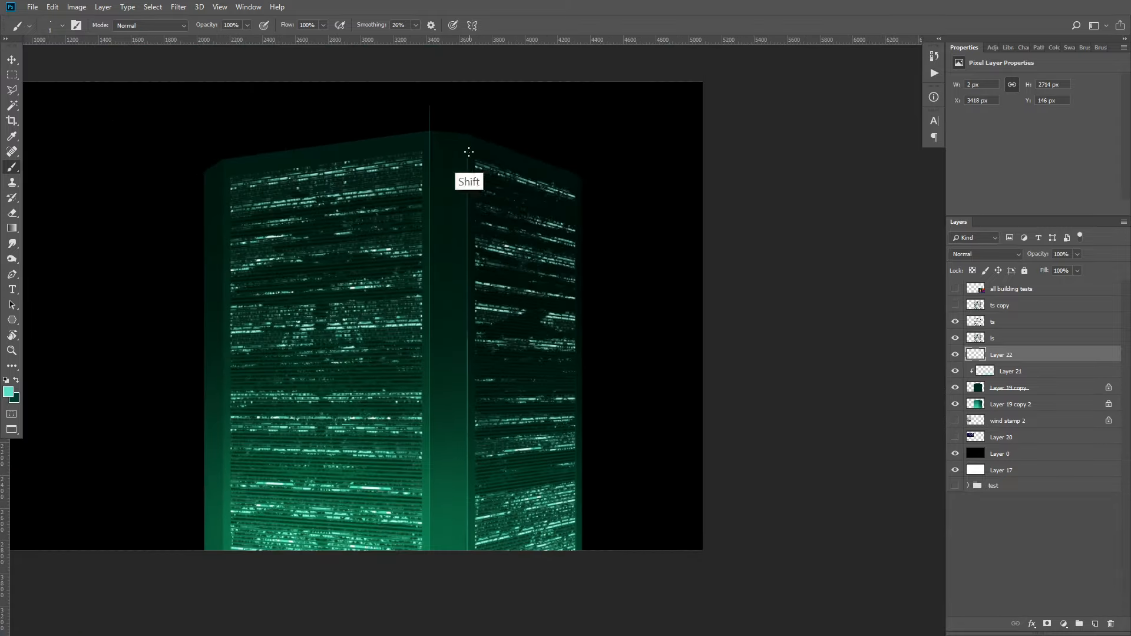
left_click_drag(562, 179, 624, 182)
left_click_drag(550, 155, 552, 633, "shift")
left_click_drag(348, 136, 348, 613, "shift")
left_click_drag(328, 77, 328, 548, "shift")
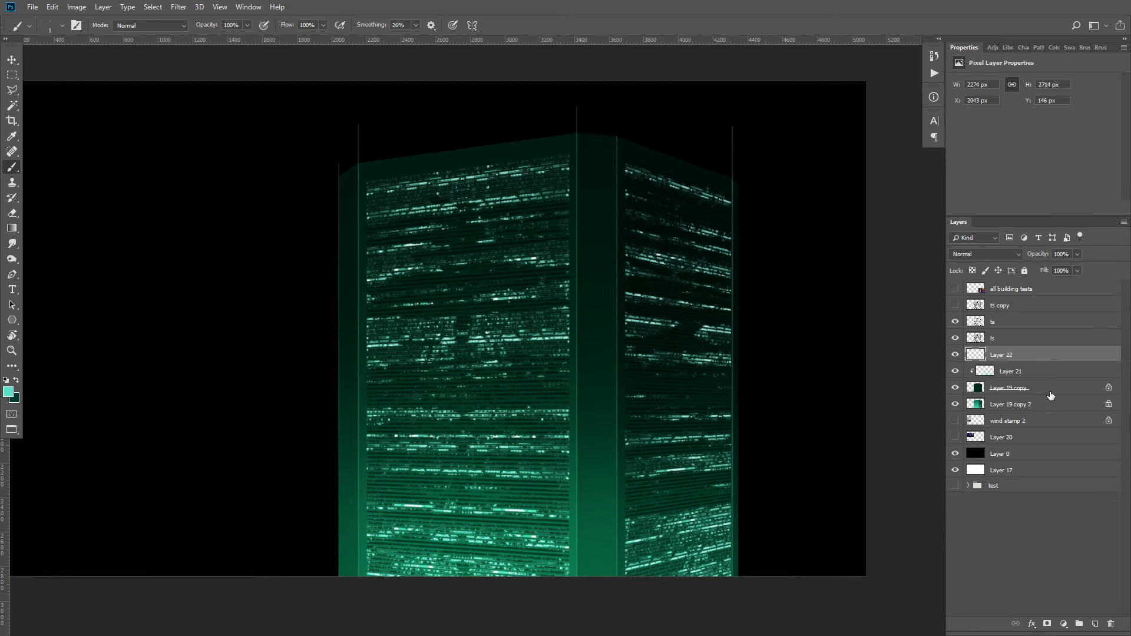
- Delete the line ends that overshoot the building's roofline and rename the layer as lines
key("w")
key("Delete")
key("ctrl+d")
double_click(1003, 354)
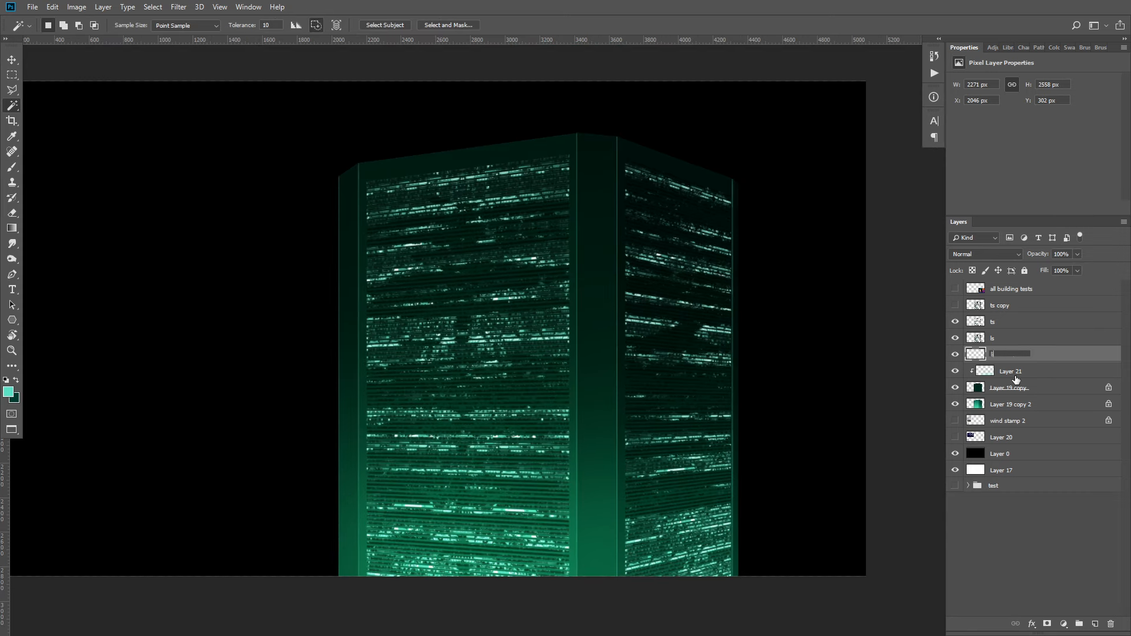
key("Return")
- Erase small bits of the vertical lines with a 48 px Hard Round Pressure Opacity eraser
key("e")
right_click(602, 182)
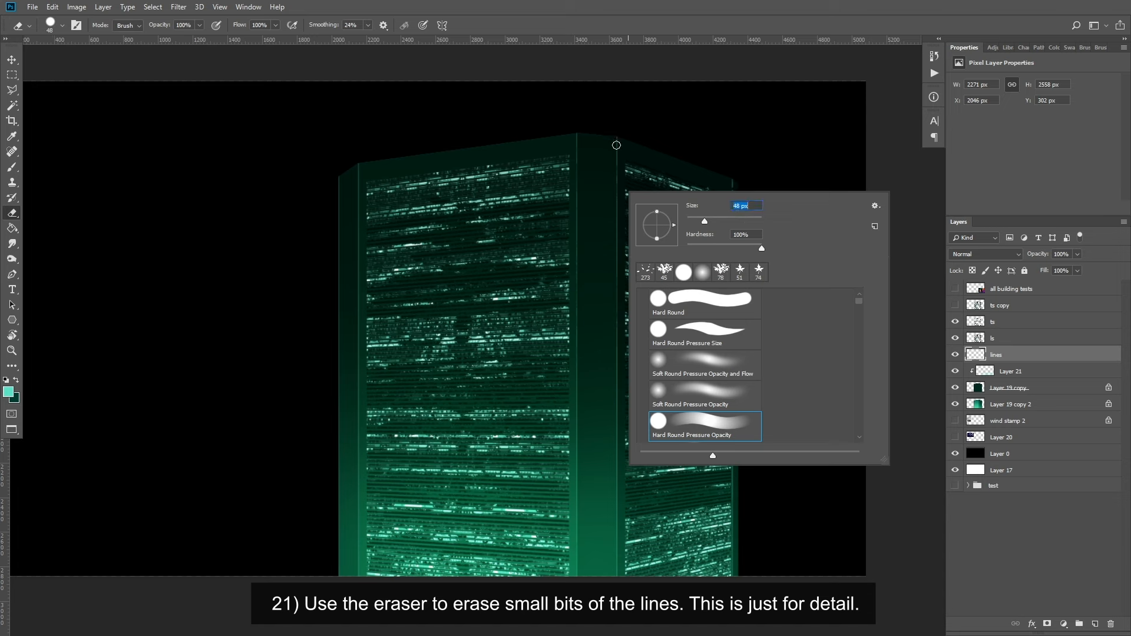
left_click(625, 205)
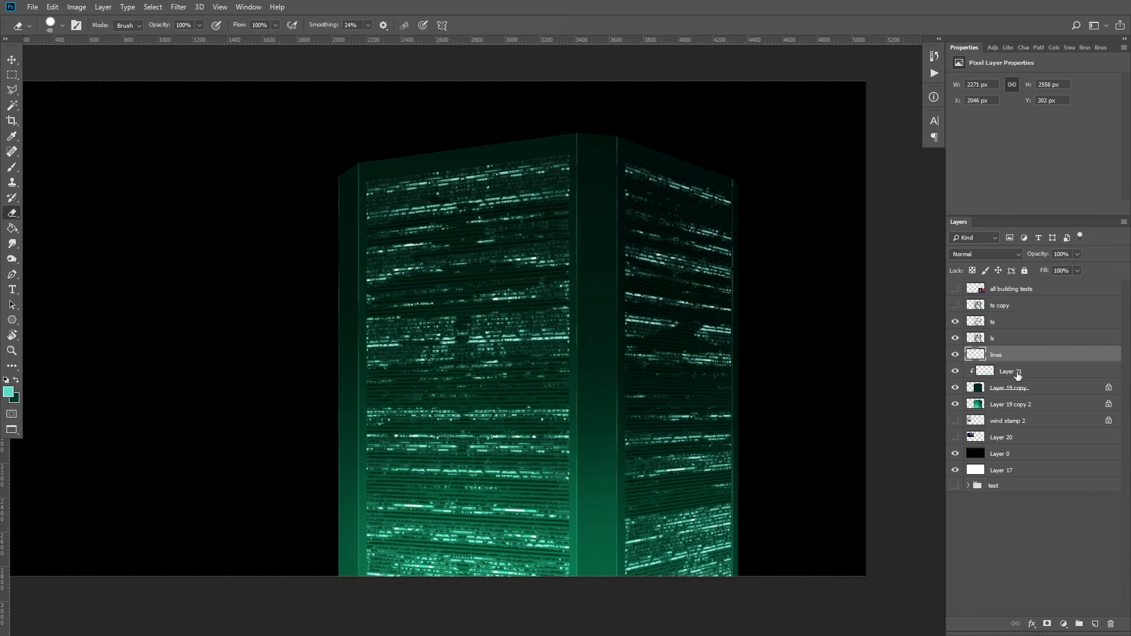
- Add a new layer above lines and draw a straight horizontal line about 252 px long in the black area beside the building
left_click(1095, 624)
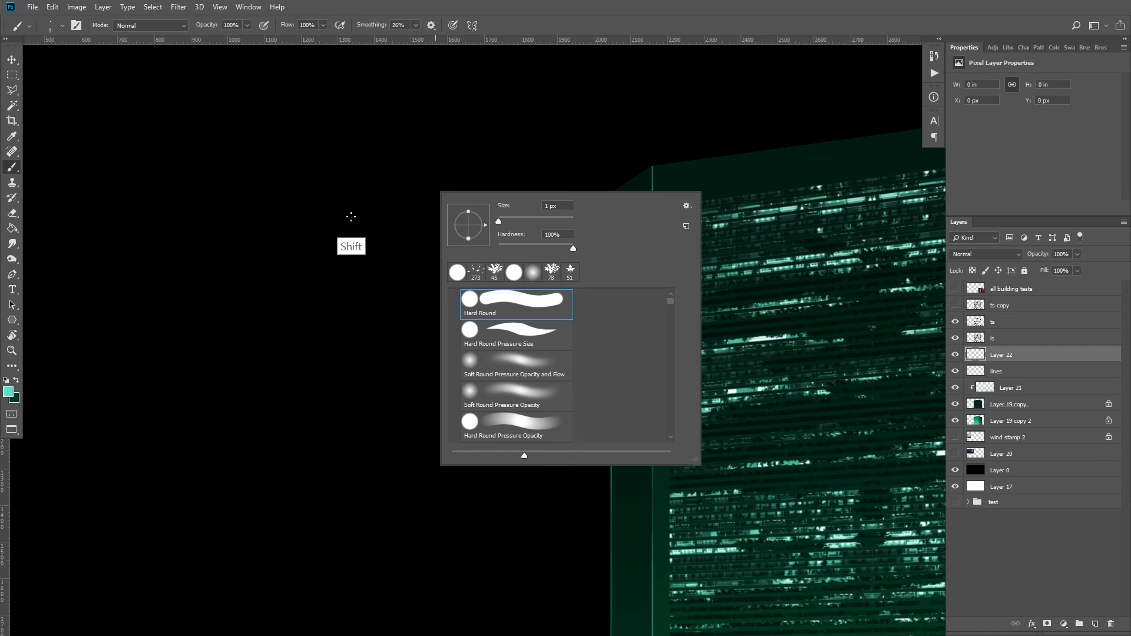
mouse_move(351, 216)
left_mouse_down()
mouse_move(414, 229)
mouse_move(348, 249)
mouse_move(428, 253)
mouse_move(349, 254)
mouse_move(429, 255)
left_mouse_up()
left_click_drag(753, 180, 574, 136)
left_click_drag(672, 107, 697, 103)
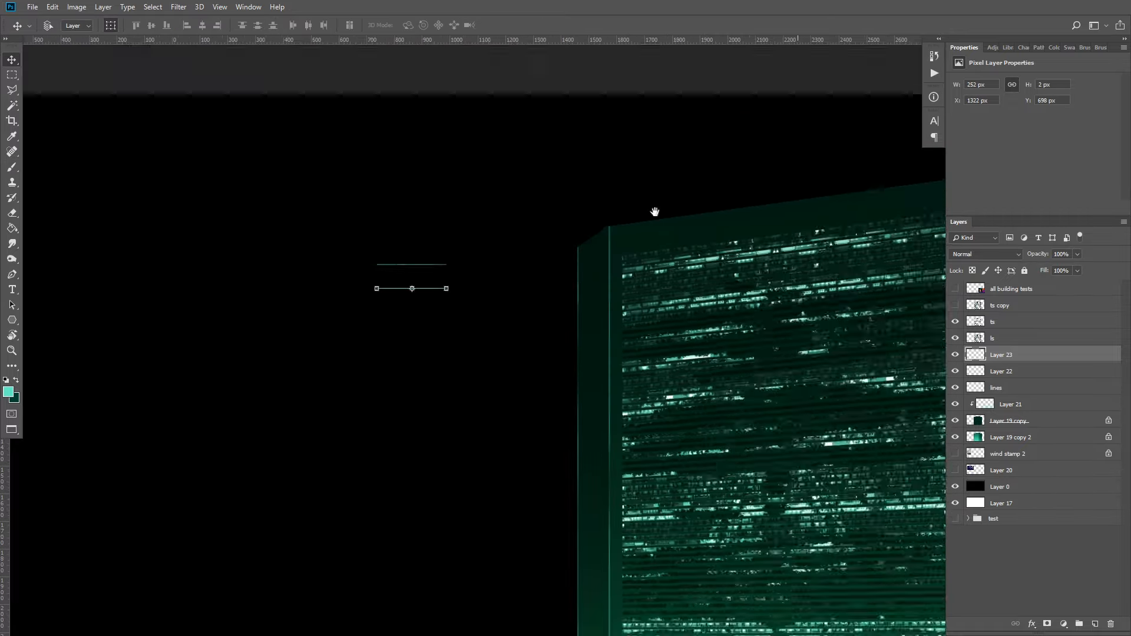
- Duplicate the short line downward at even spacing and merge all copies into one tall ladder of lines on Layer 22
left_click_drag(374, 308, 575, 323, "ctrl")
key("ctrl+e")
left_click_drag(510, 198, 510, 317, "alt")
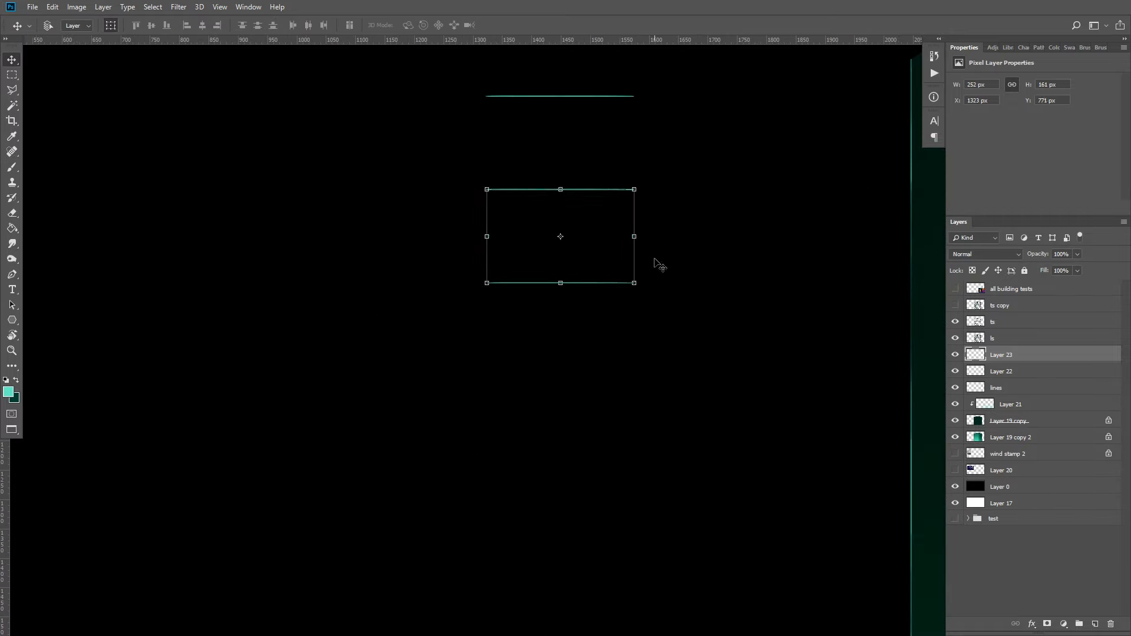
key("ctrl+e")
left_click_drag(618, 247, 626, 484, "alt")
key("ctrl+e")
left_click_drag(674, 189, 655, 289)
left_click_drag(599, 265, 707, 186)
key("ctrl+0")
key("b")
right_click(1019, 377)
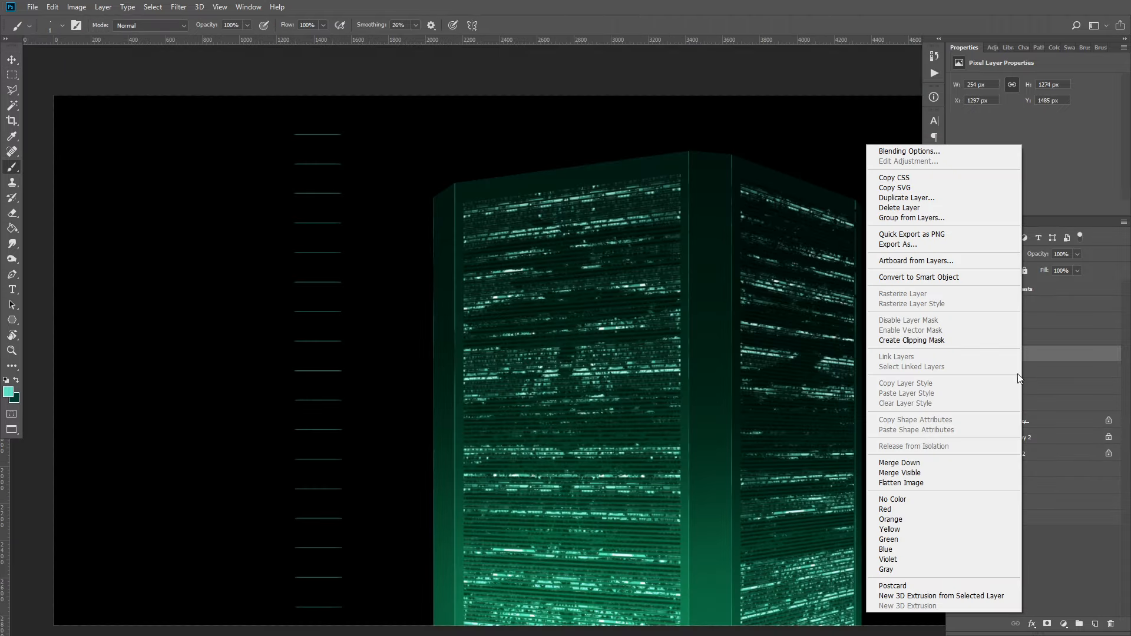
left_click(915, 462)
- Duplicate Layer 22 and hide the original layer
right_click(1015, 354)
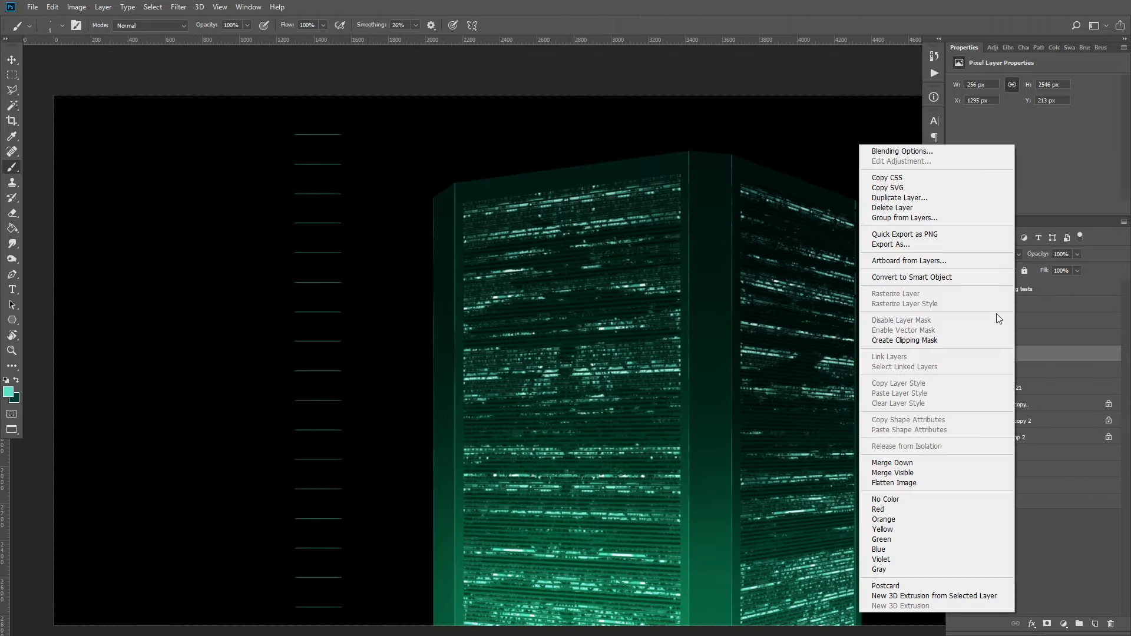
left_click(900, 198)
left_click(634, 500)
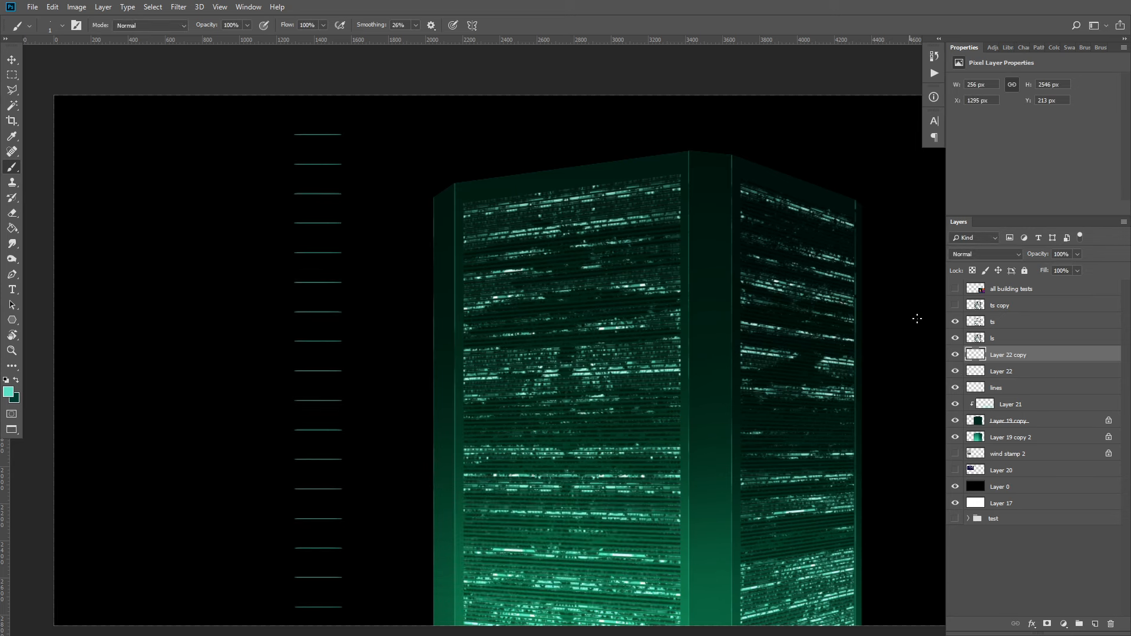
left_click(955, 372)
- Move the copied ladder of lines onto the building's narrow corner face, starting at the roofline
key("v")
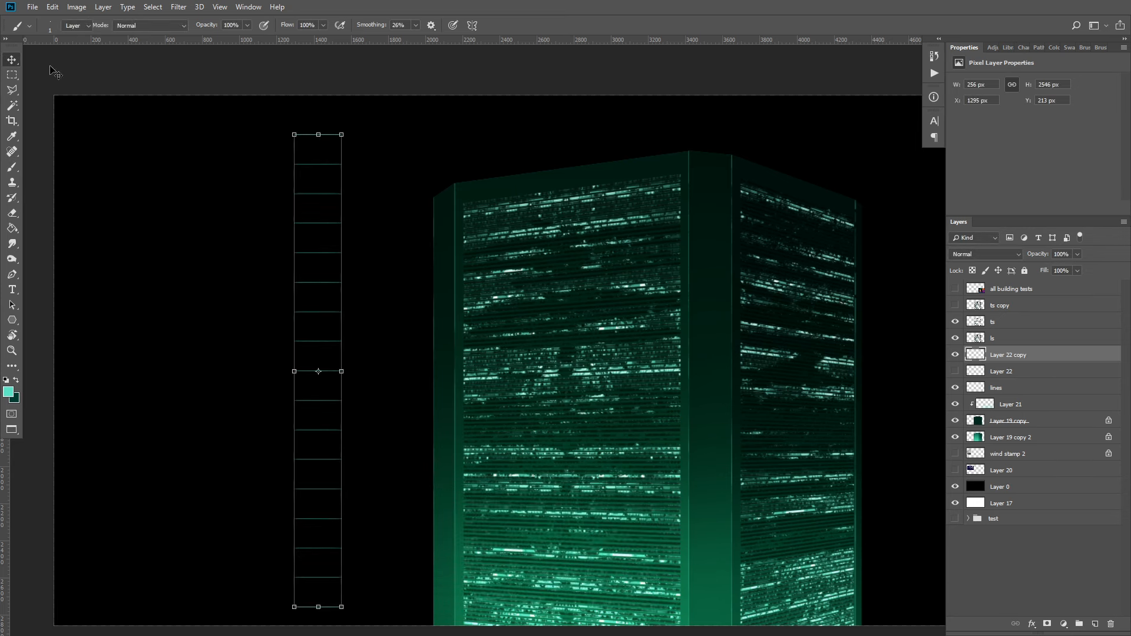
left_click_drag(325, 254, 719, 274)
left_click_drag(793, 265, 656, 212)
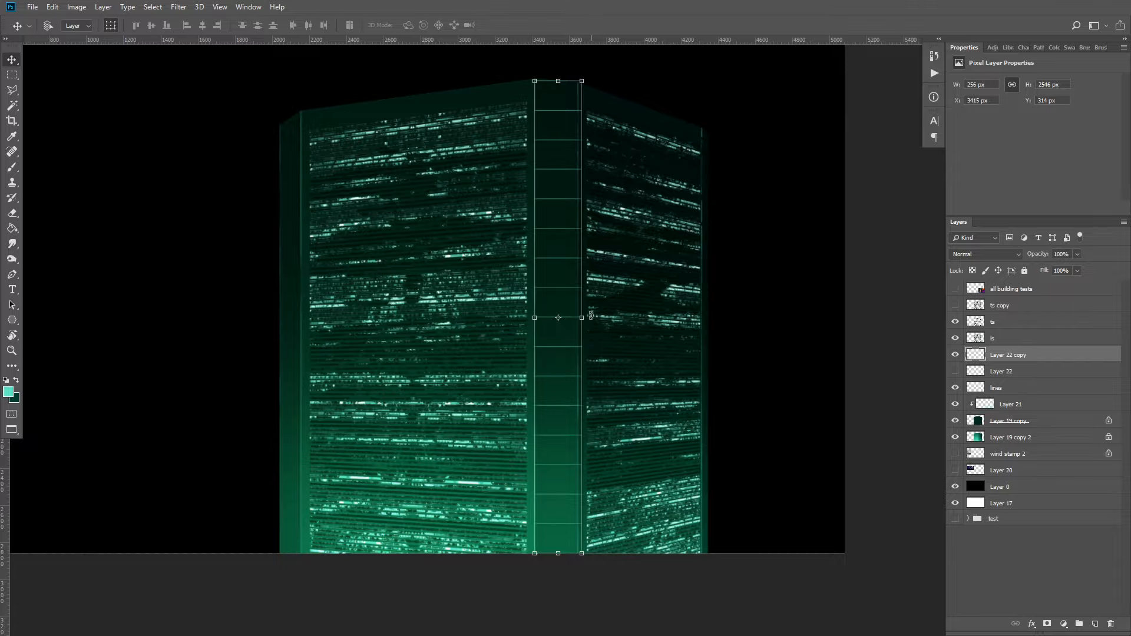
- Transform the ladder of lines to about 233 px wide and 2670 px high, slanting it to match the corner face's perspective
mouse_move(581, 322)
left_mouse_down()
mouse_move(588, 312)
mouse_move(576, 320)
left_mouse_up()
left_click_drag(568, 571, 568, 568)
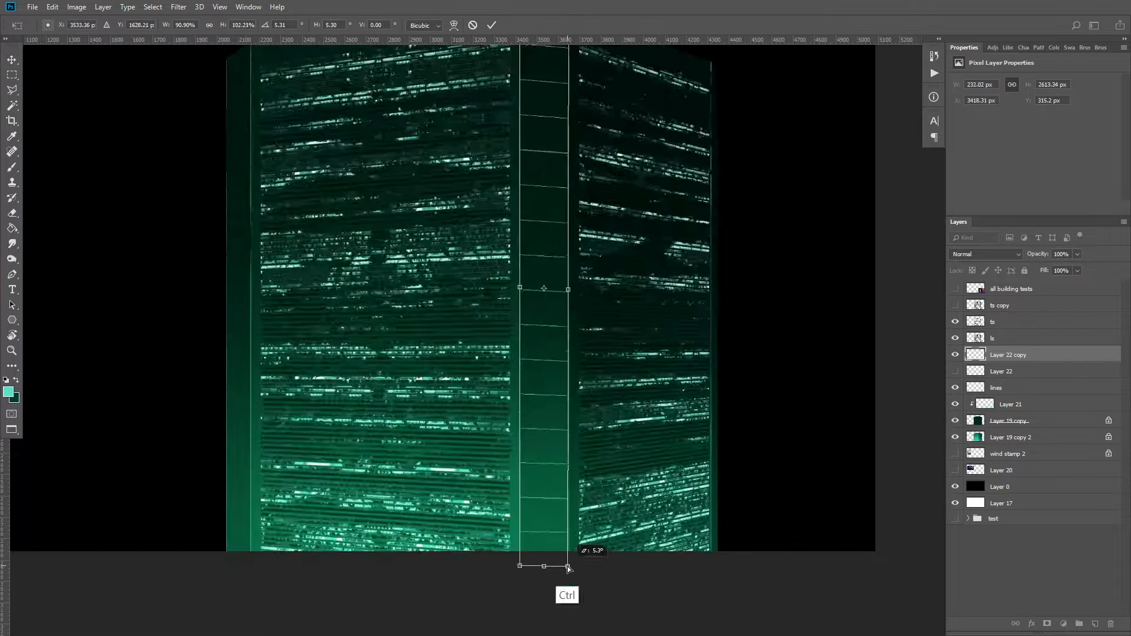
scroll(560, 177, "up", 5)
scroll(666, 207, "down", 5)
key("Escape")
left_click_drag(490, 527, 490, 535)
key("Return")
- Erase every other horizontal line on the corner face
key("b")
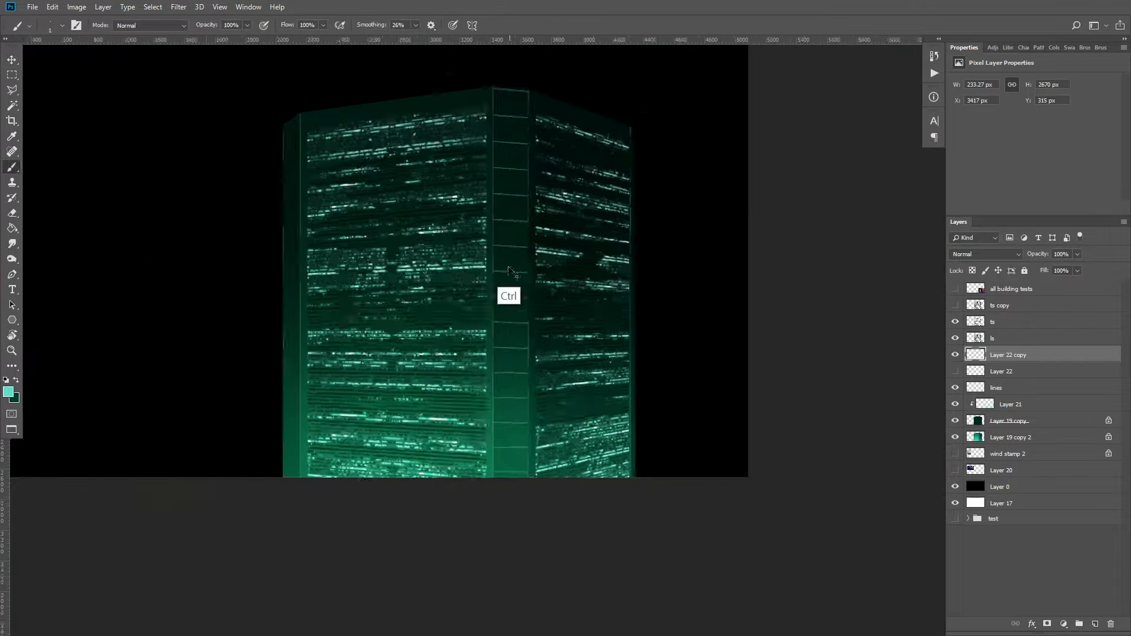
key("e")
scroll(512, 272, "up", 2)
- Move the hidden Layer 22 below Layer 19 copy 2 and rename Layer 22 copy as side lines
left_click_drag(1001, 371, 1001, 445)
left_click(1025, 361)
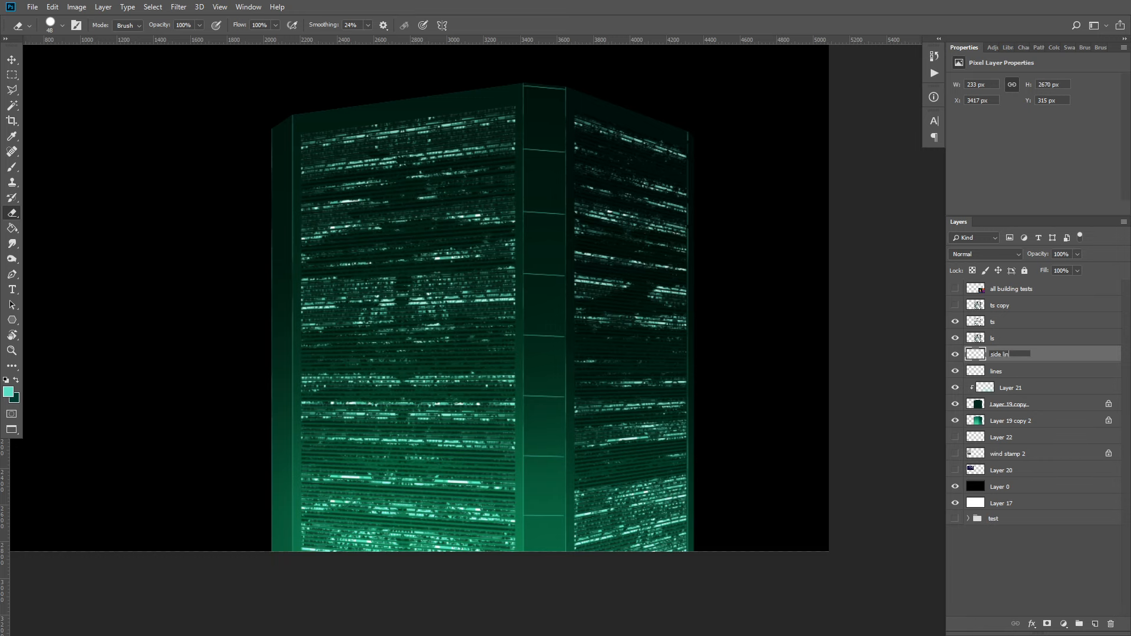
type("es")
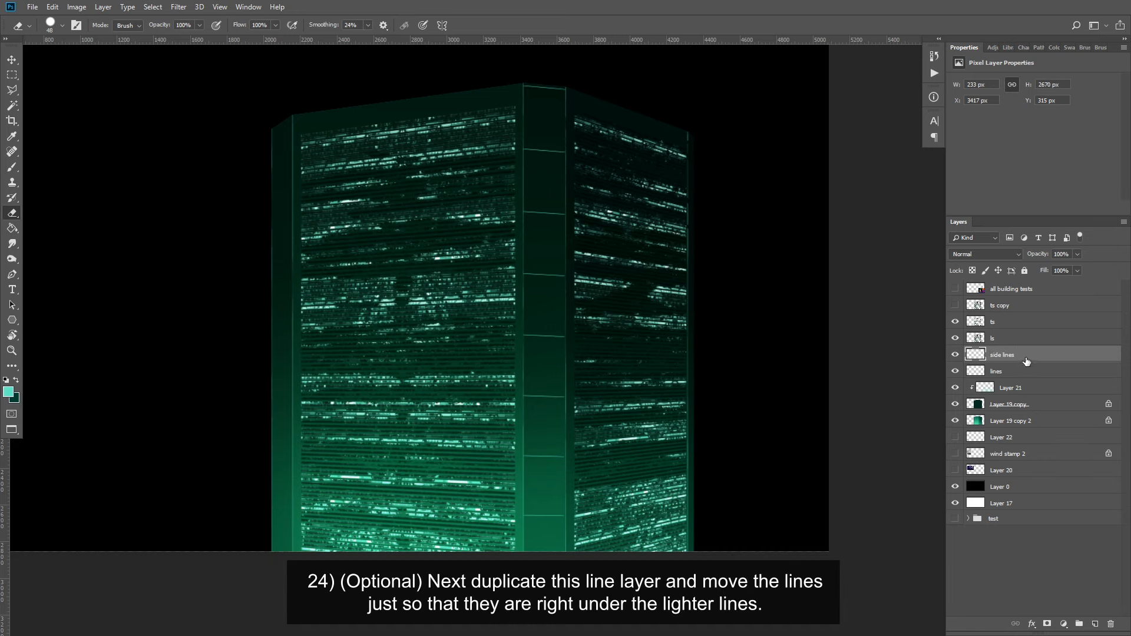
- Duplicate the side lines layer and activate the Move tool for the copy
right_click(1023, 356)
left_click(916, 195)
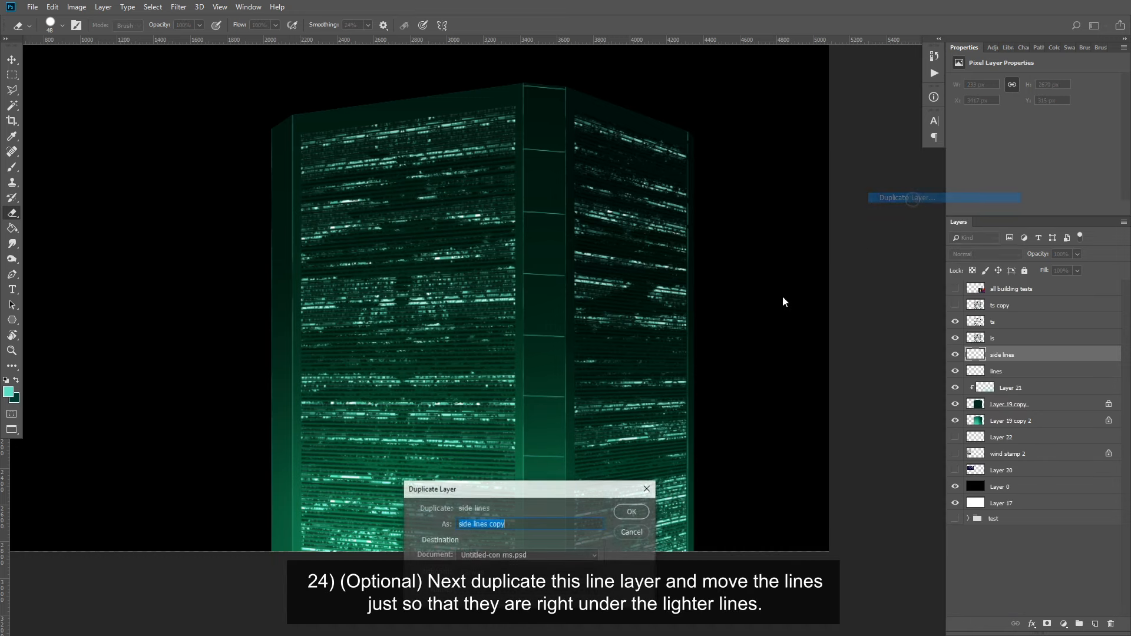
left_click(634, 513)
left_click(15, 60)
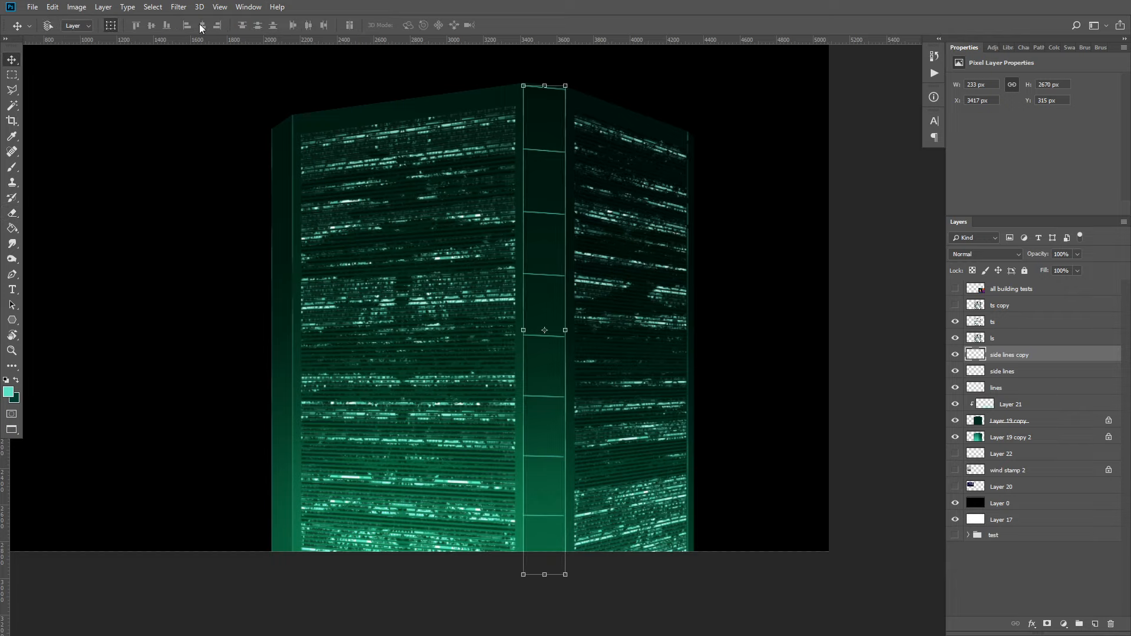
- Offset the side lines copy about 2 px below the original lines on the corner face
left_click_drag(524, 116, 609, 177)
left_click_drag(671, 108, 567, 235)
mouse_move(580, 171)
left_mouse_down()
mouse_move(619, 188)
mouse_move(595, 185)
left_mouse_up()
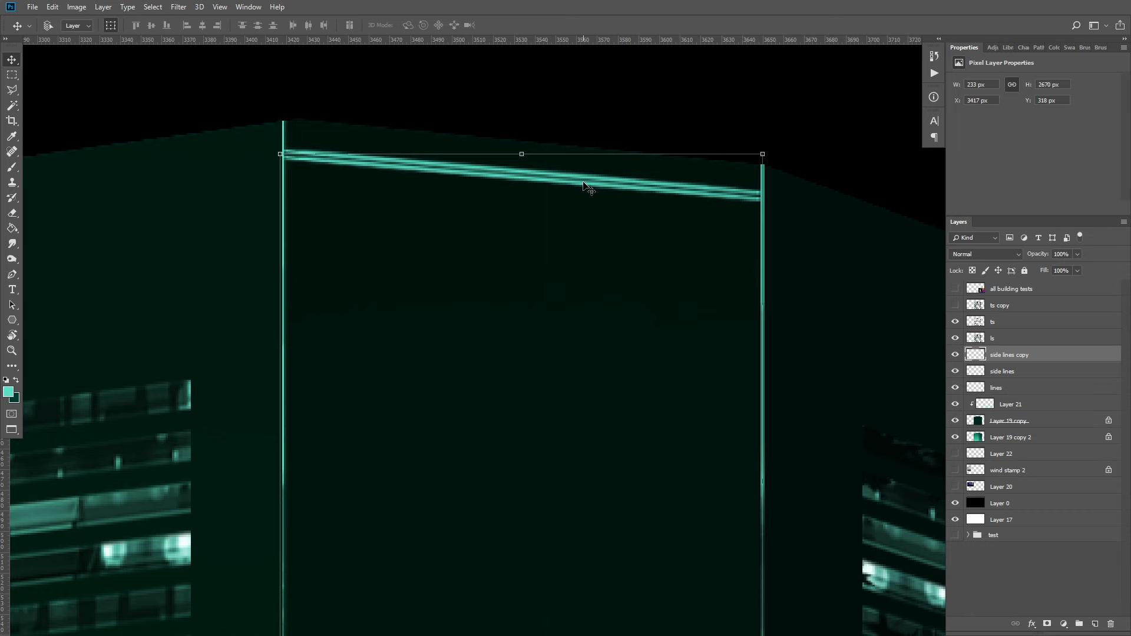
key("Up")
- Sample the black background as the paint colour and enlarge the Hard Round brush well beyond 1 px
key("b")
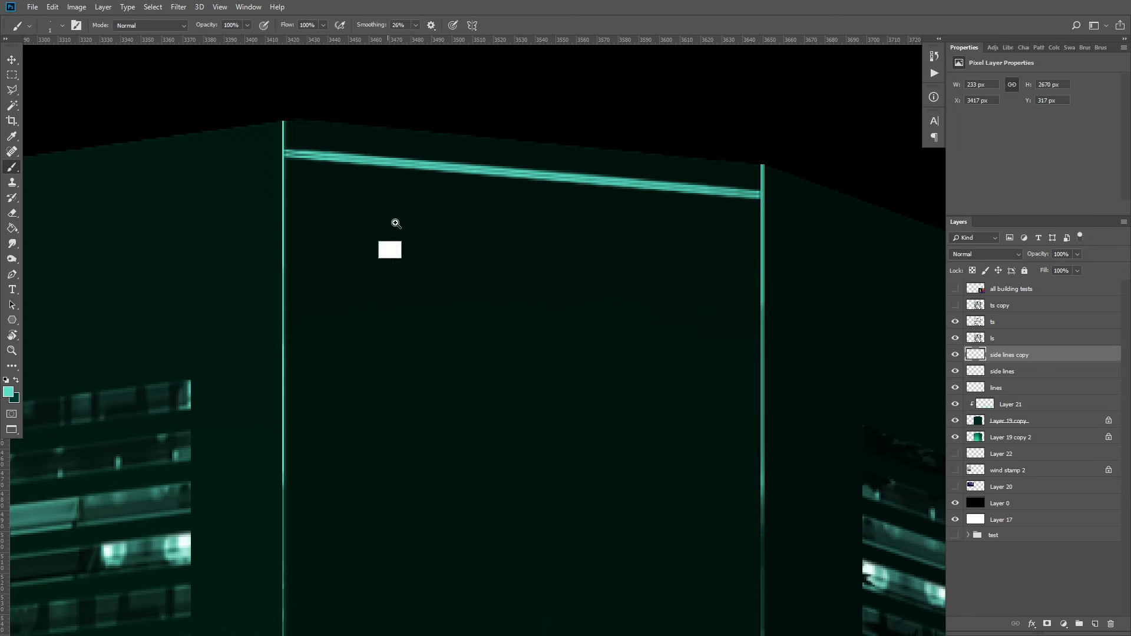
left_click_drag(398, 228, 353, 229)
left_click(13, 137)
left_click(423, 176)
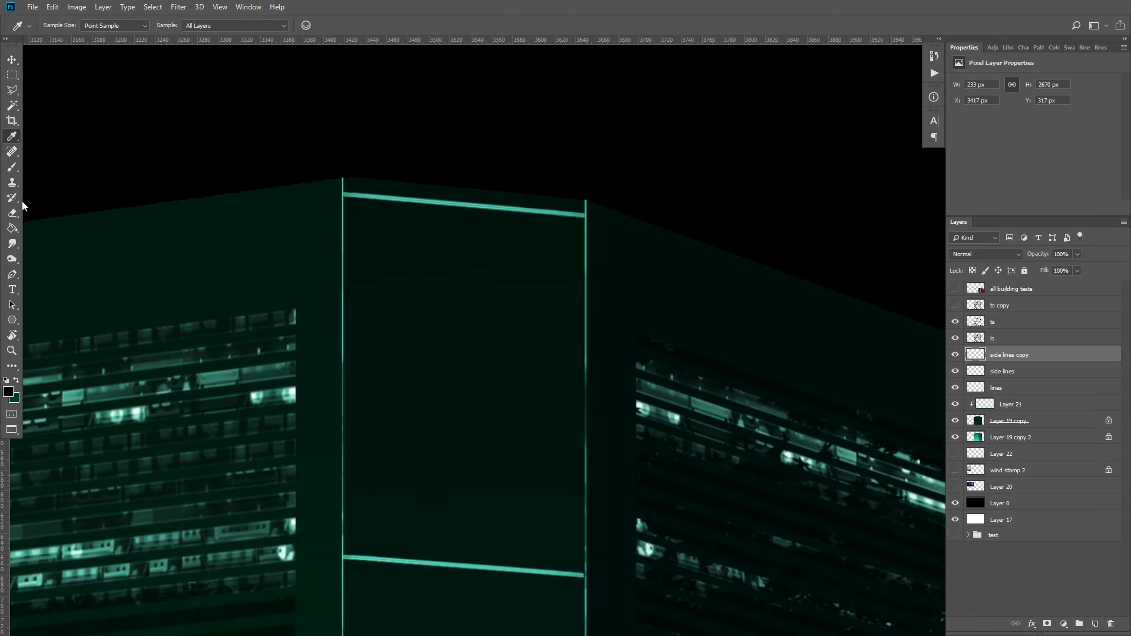
left_click(15, 167)
left_click_drag(559, 179, 501, 183)
right_click(513, 269)
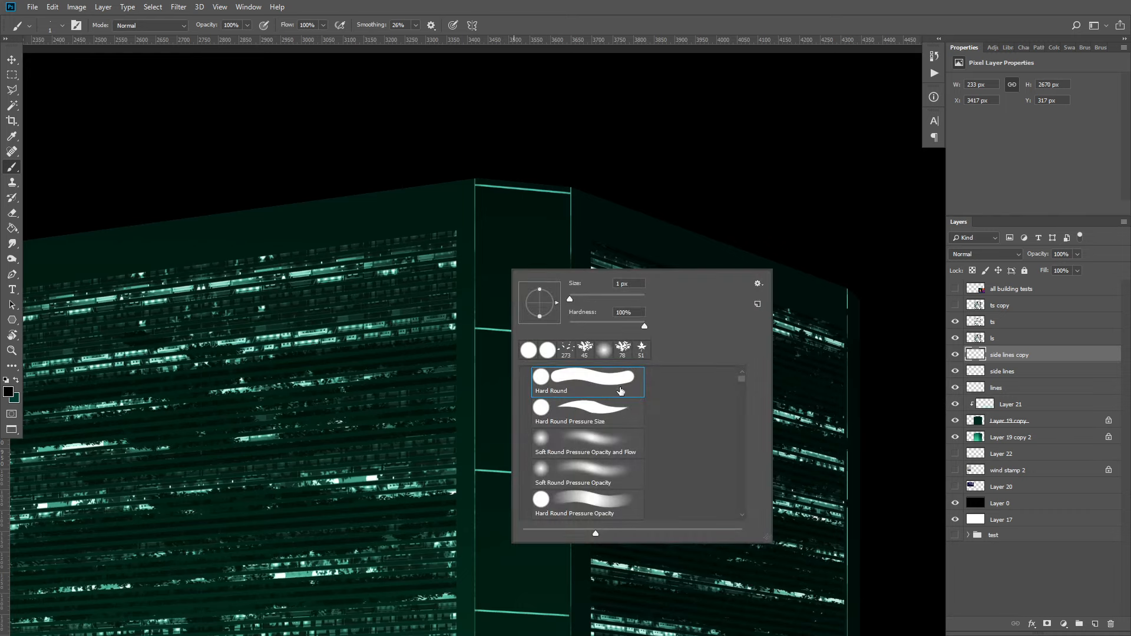
left_click(633, 296)
- Lock the transparent pixels of the side lines copy and paint its lines black all the way down the corner face
left_click(1043, 356)
left_click(971, 270)
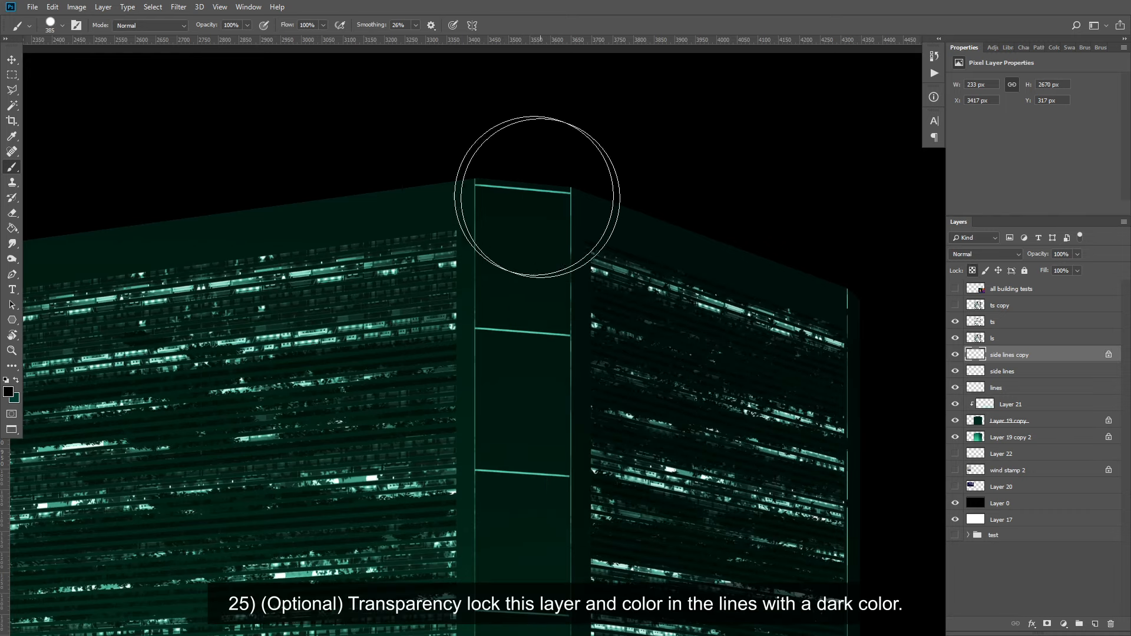
mouse_move(489, 192)
left_mouse_down()
mouse_move(578, 196)
mouse_move(510, 356)
mouse_move(532, 500)
left_mouse_up()
left_click_drag(613, 388, 555, 390)
mouse_move(588, 429)
left_mouse_down()
mouse_move(574, 340)
mouse_move(522, 233)
left_mouse_up()
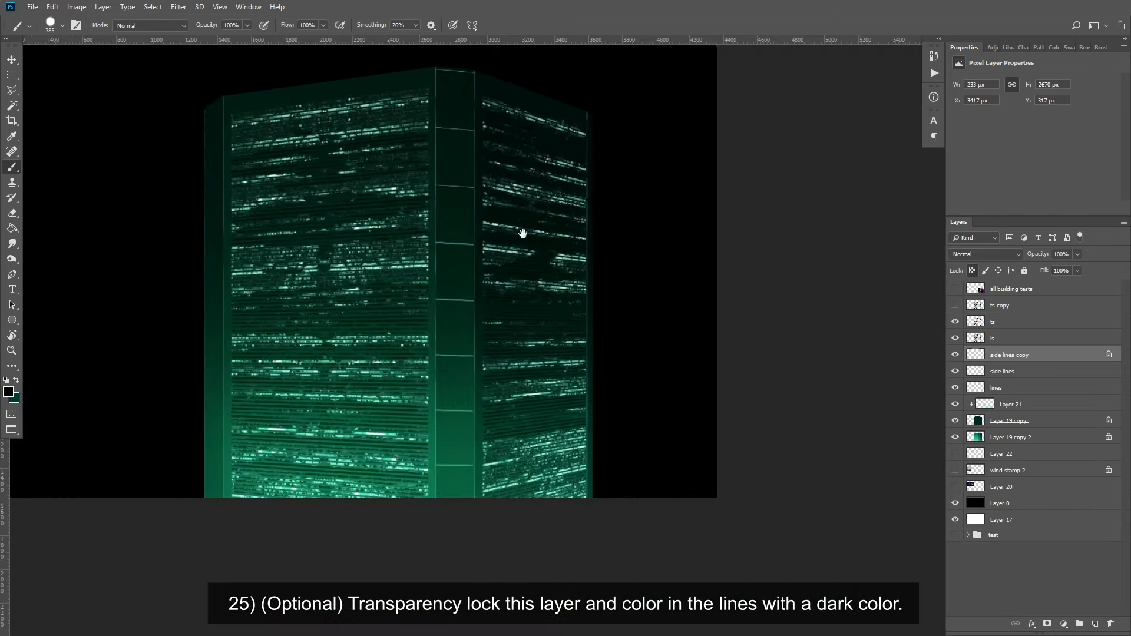
left_click_drag(451, 245, 450, 487)
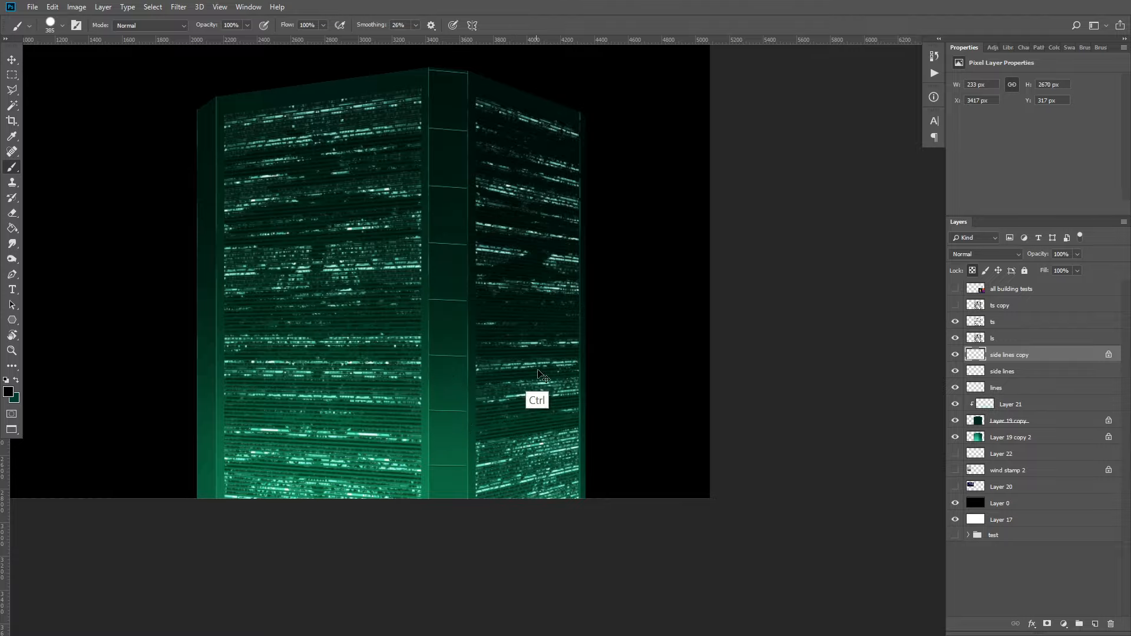
left_click_drag(486, 419, 487, 467)
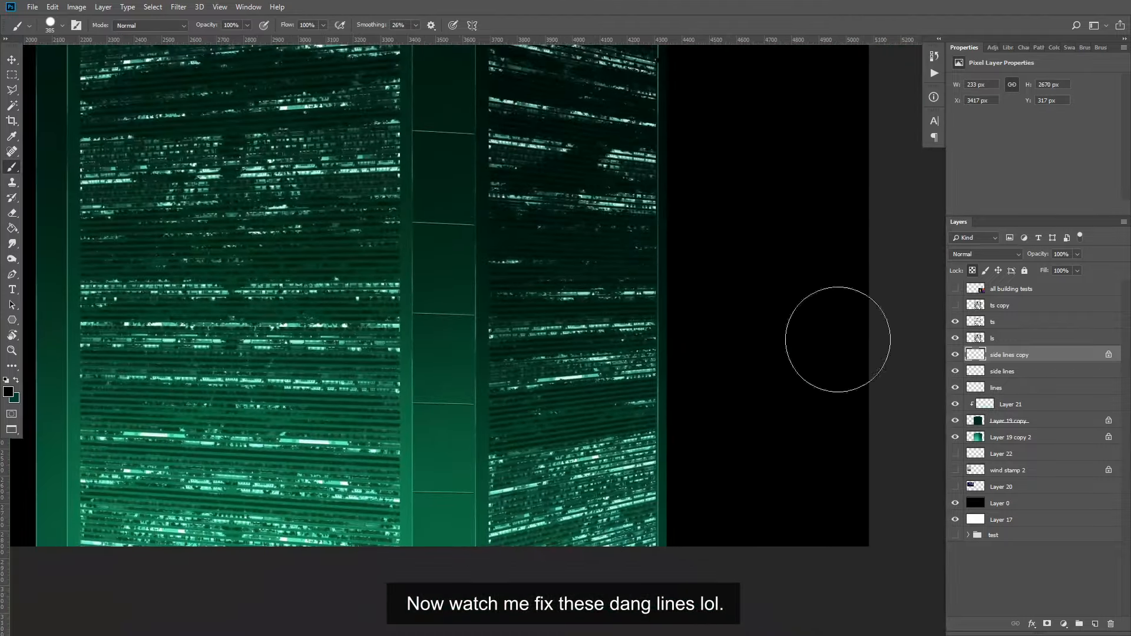
left_click_drag(559, 364, 677, 436)
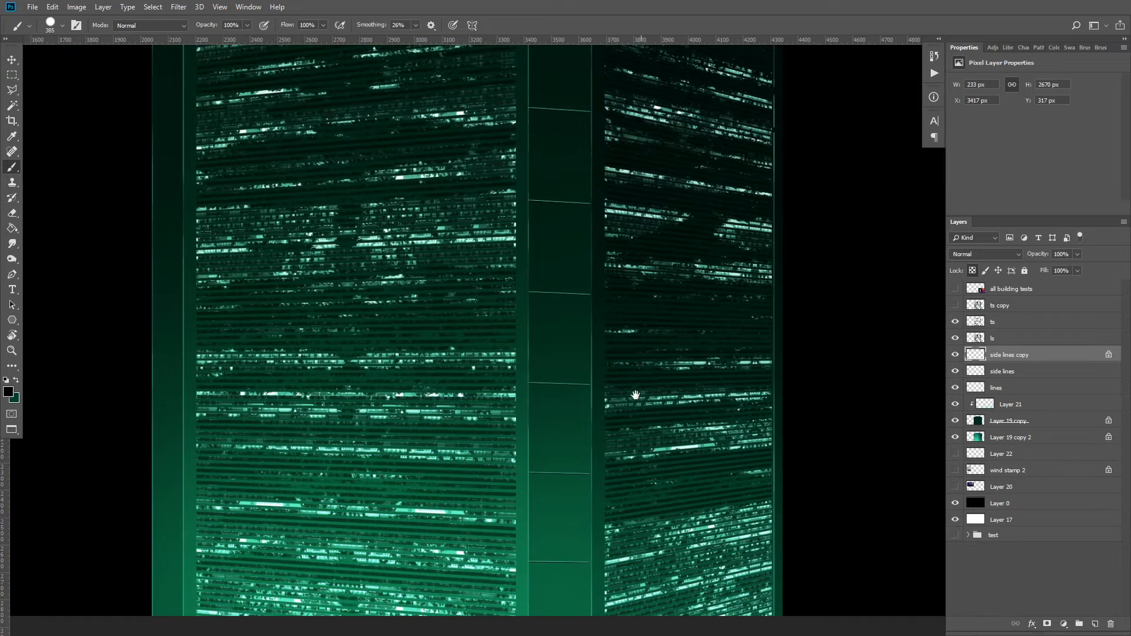
left_click_drag(607, 153, 639, 311)
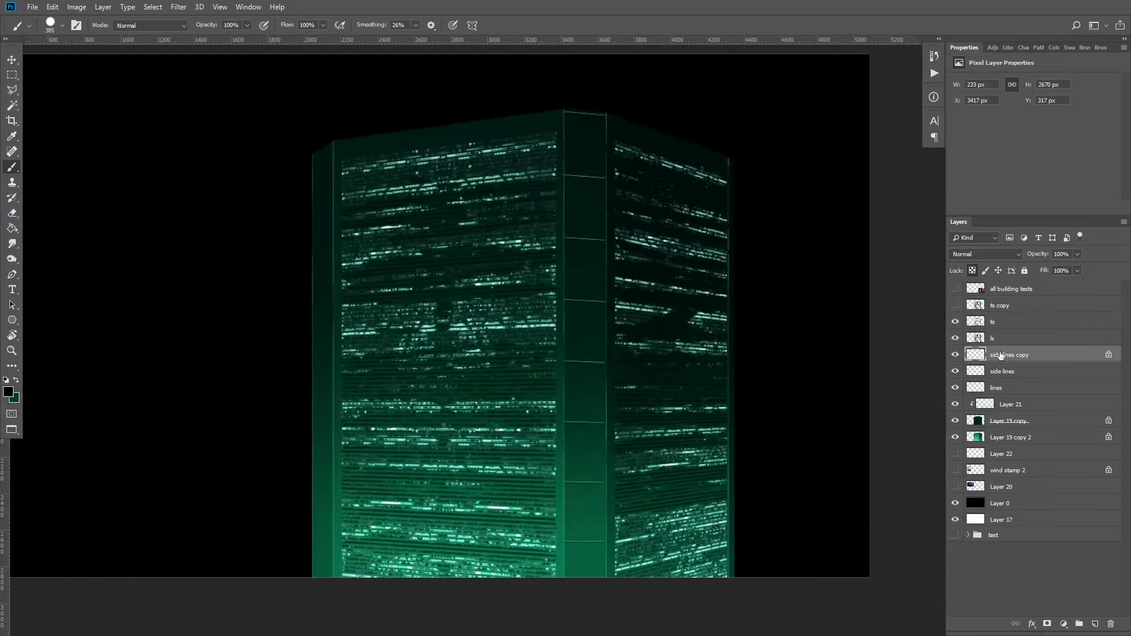
- Compare the two side line layers by toggling their visibility, and merge side lines copy down into side lines
left_click(957, 355)
left_click(956, 355)
left_click(955, 372)
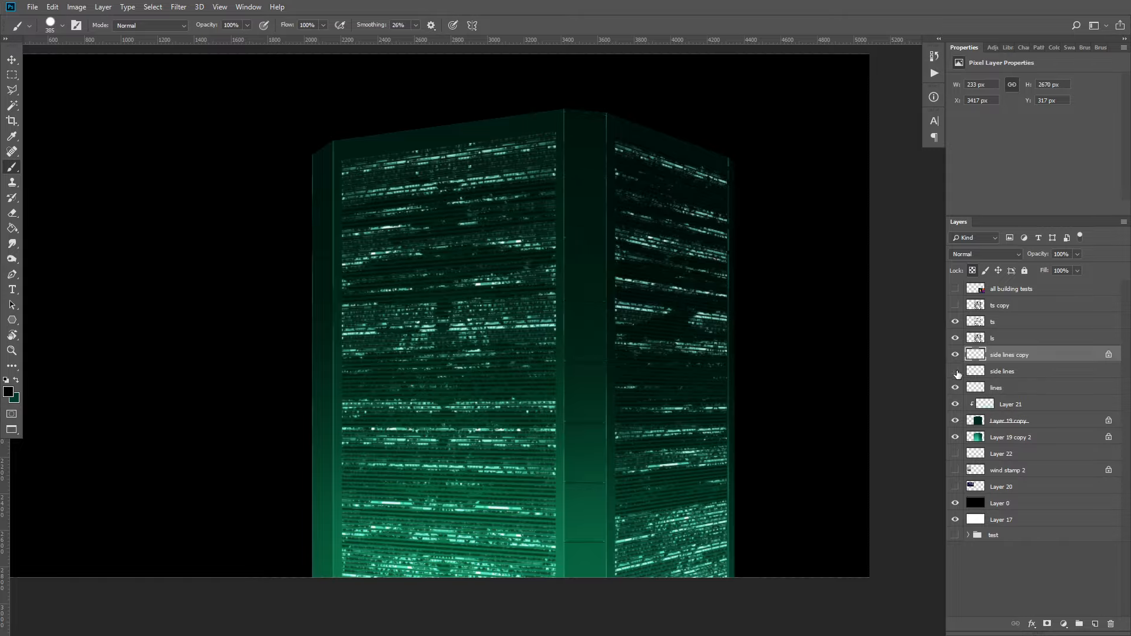
left_click(955, 372)
right_click(1003, 357)
left_click(882, 460)
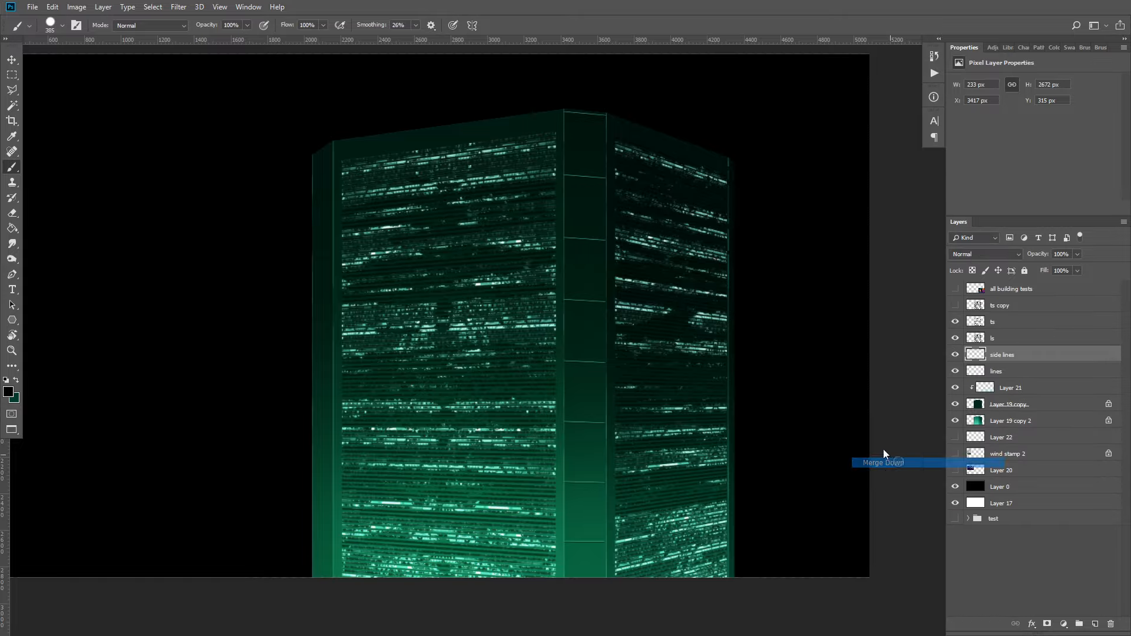
- Adjust the merged side lines to about 234 px wide and 2674 px high on the corner face
left_click_drag(598, 106, 596, 176)
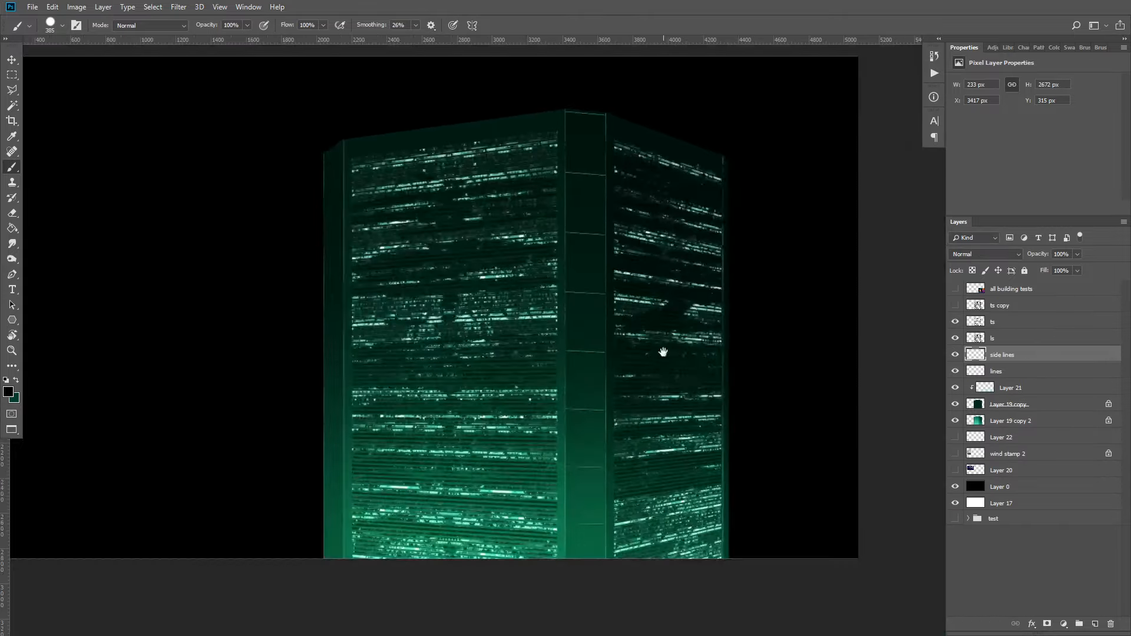
left_click_drag(664, 351, 571, 233)
left_click_drag(500, 462, 587, 542)
key("ctrl+0")
key("b")
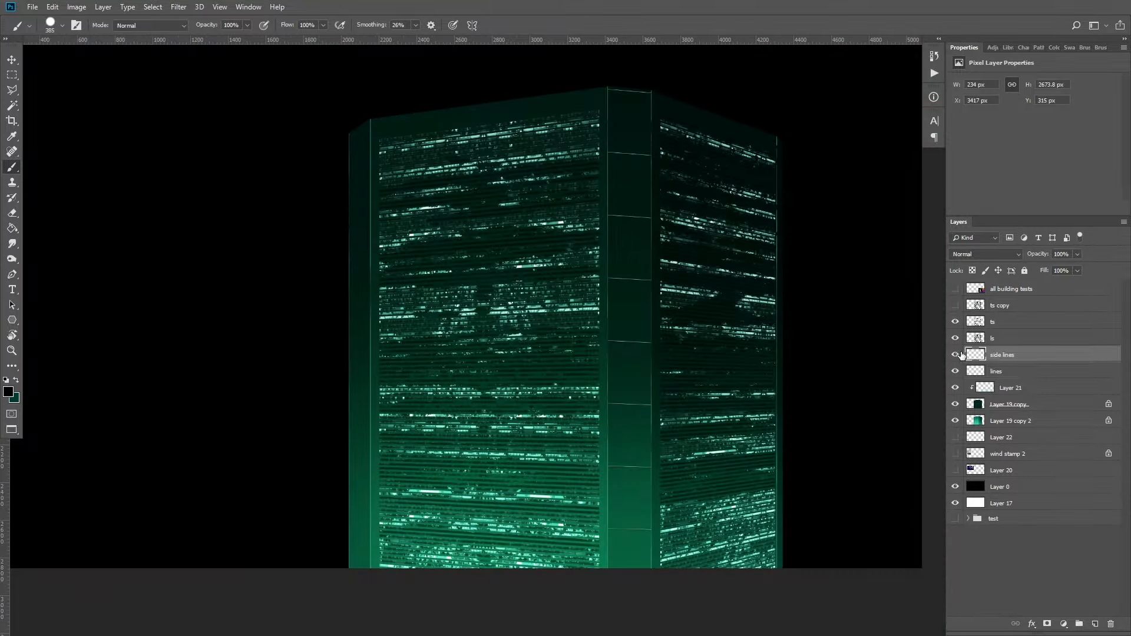
- Activate the lines layer, sample a pale mint colour from a lit window and choose the 1 px Hard Round brush
left_click(1041, 377)
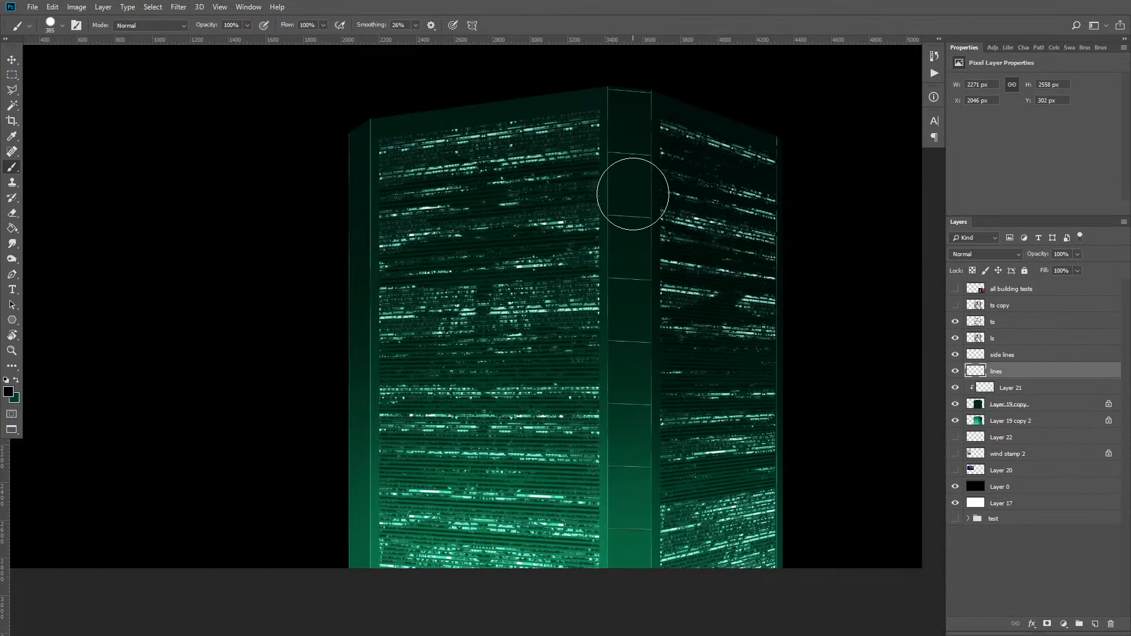
mouse_move(588, 317)
left_mouse_down()
mouse_move(632, 335)
mouse_move(695, 331)
left_mouse_up()
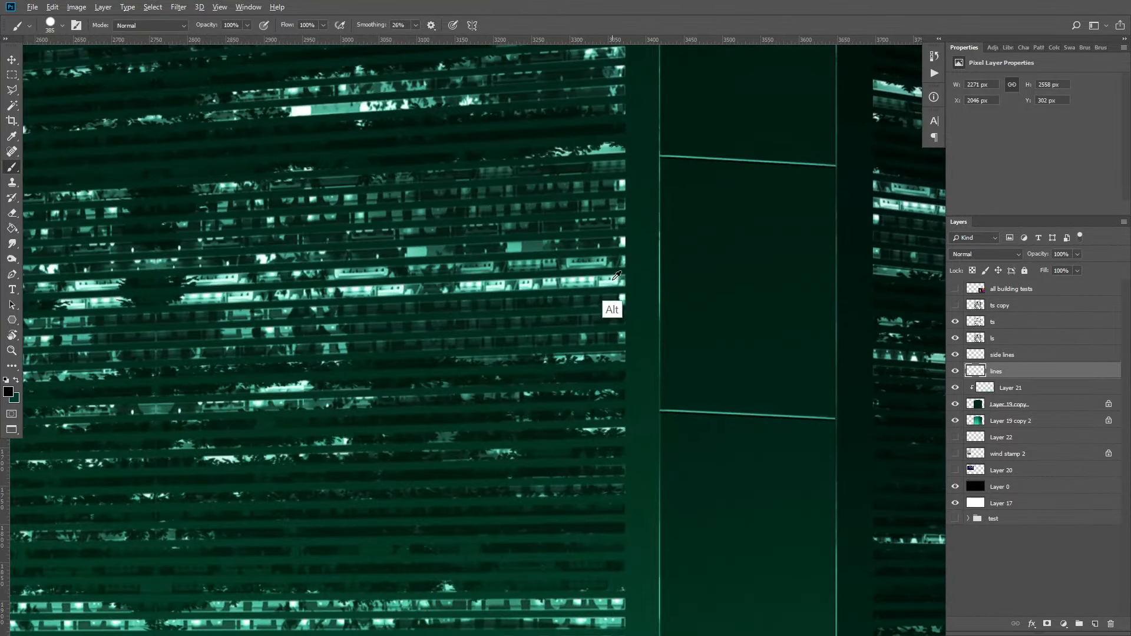
left_click(612, 282, "alt")
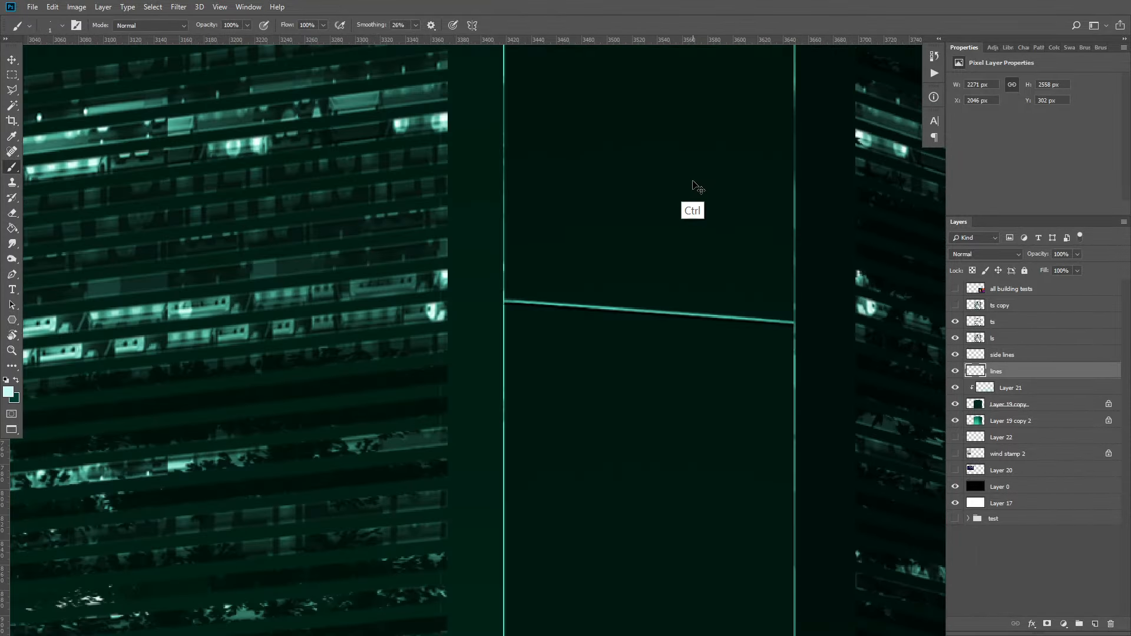
right_click(680, 189)
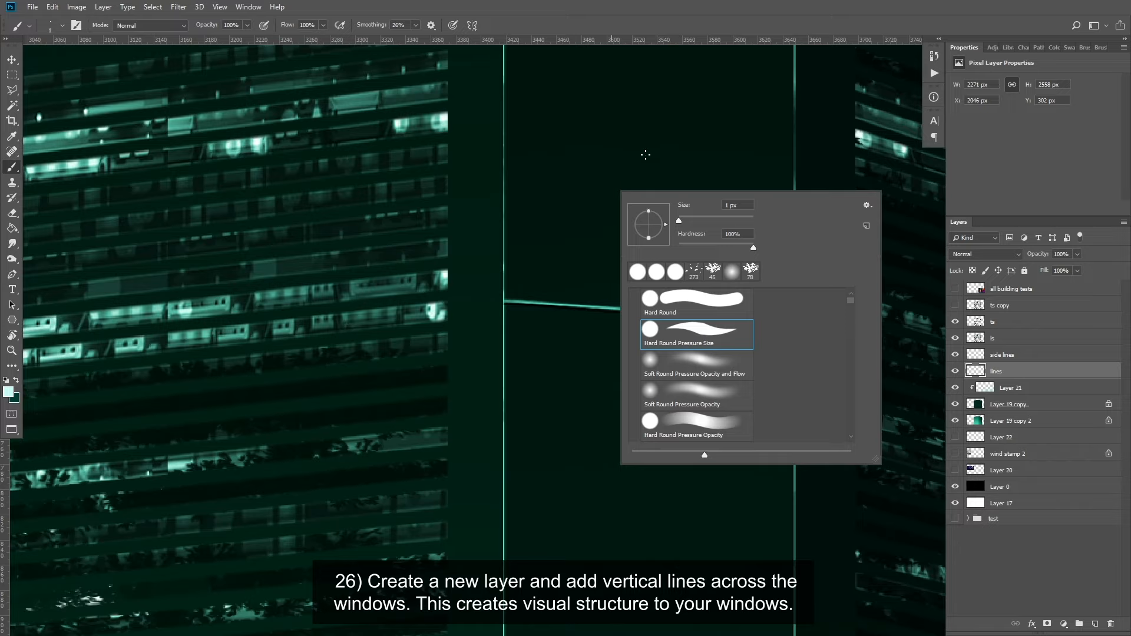
left_click(690, 309)
mouse_move(658, 130)
left_mouse_down()
mouse_move(635, 168)
mouse_move(581, 206)
mouse_move(674, 198)
mouse_move(631, 176)
mouse_move(602, 132)
left_mouse_up()
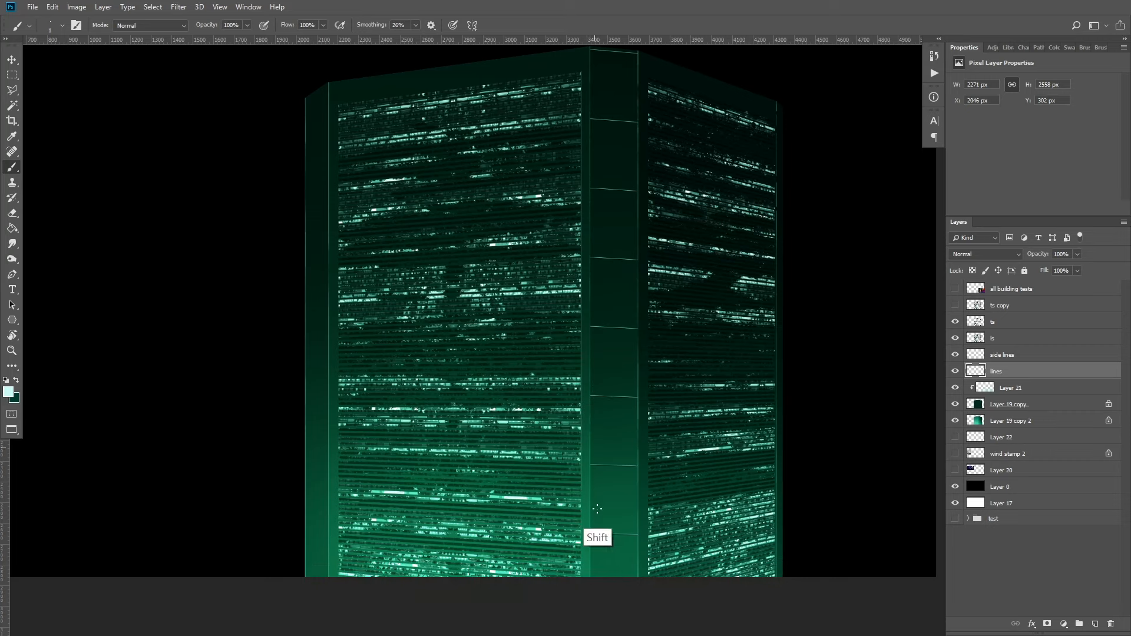
- Draw thin straight vertical lines down the windows of both main faces and erase parts of them to break them up
left_click_drag(690, 177, 584, 175)
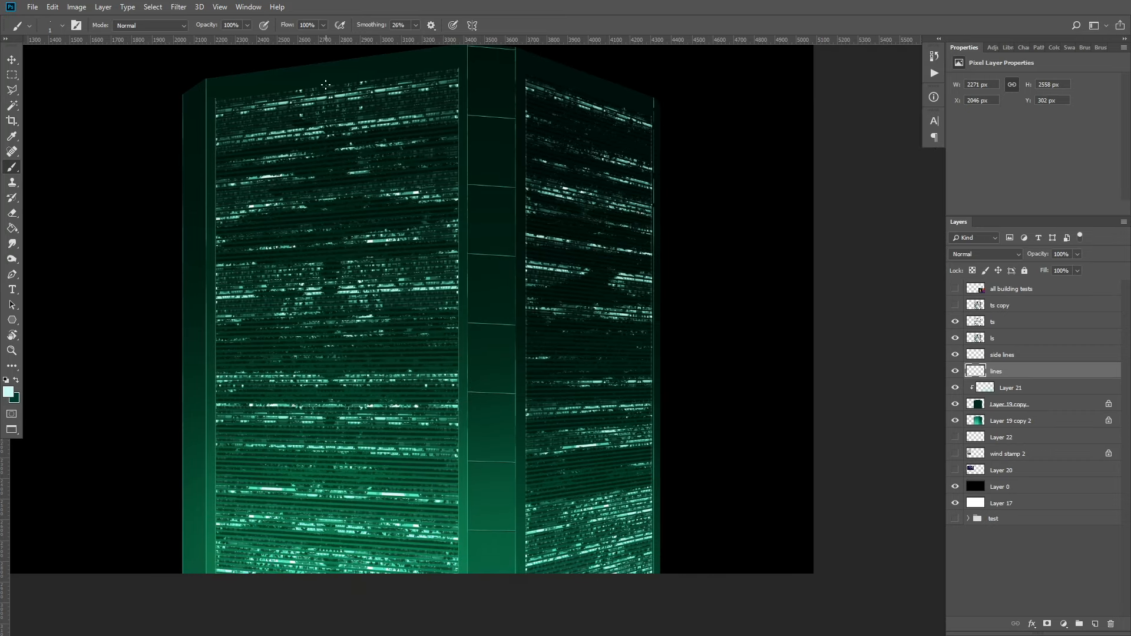
left_click_drag(325, 85, 324, 554)
left_click_drag(273, 83, 273, 551)
left_click_drag(392, 70, 393, 554)
left_click_drag(598, 88, 599, 552)
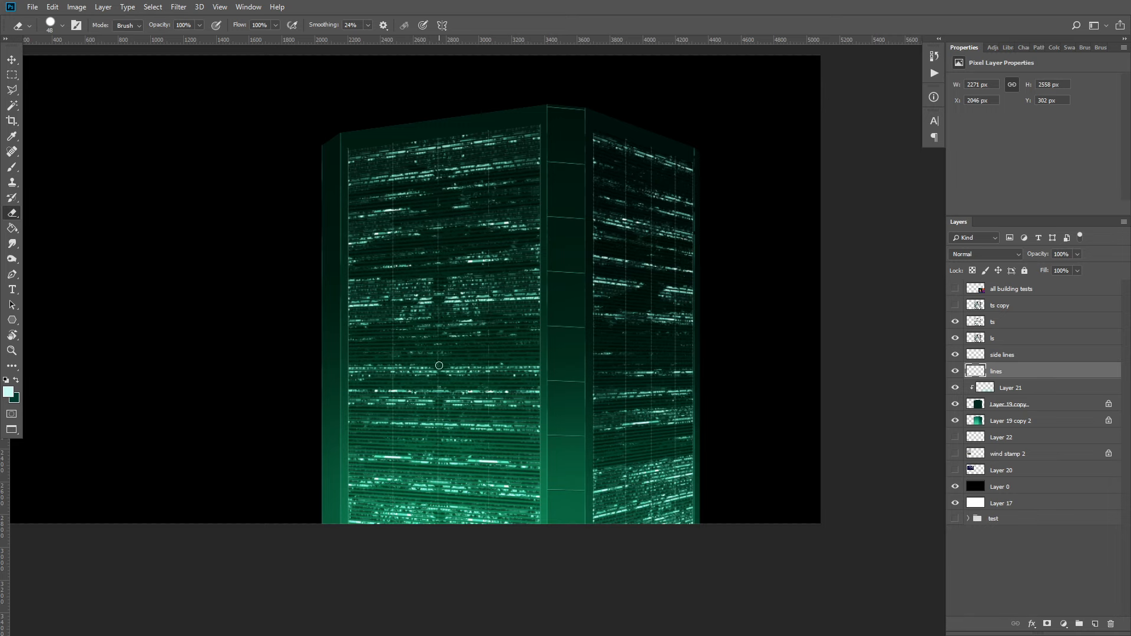
left_click_drag(445, 398, 483, 391)
left_click_drag(819, 134, 552, 108)
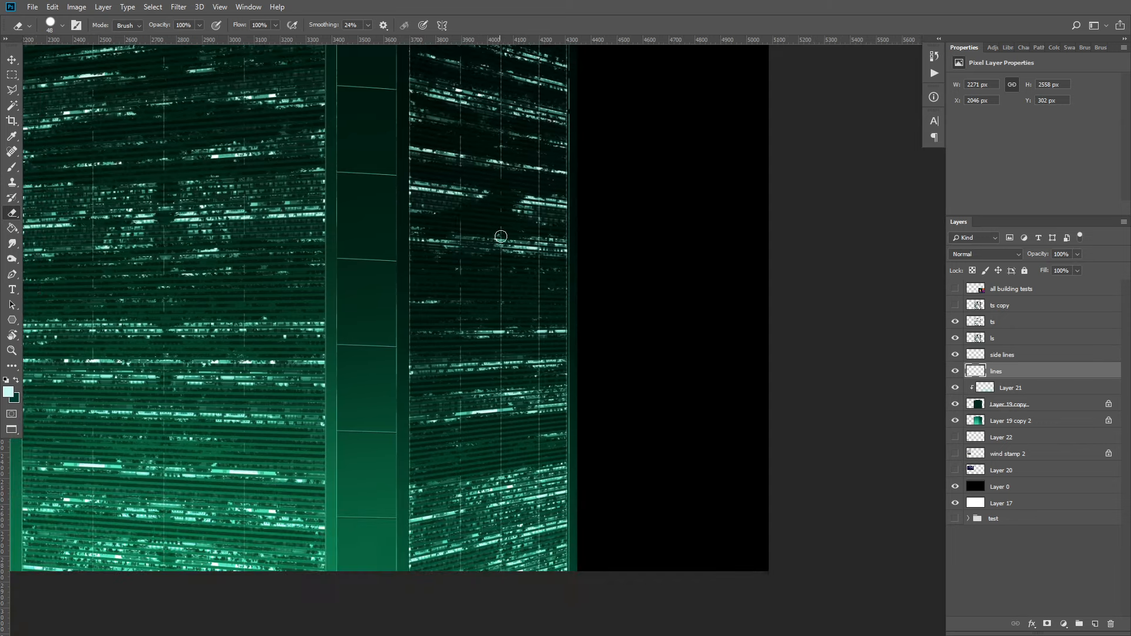
- Add a new layer above Layer 21, clipped to the dark building base layer
scroll(500, 236, "down", 3)
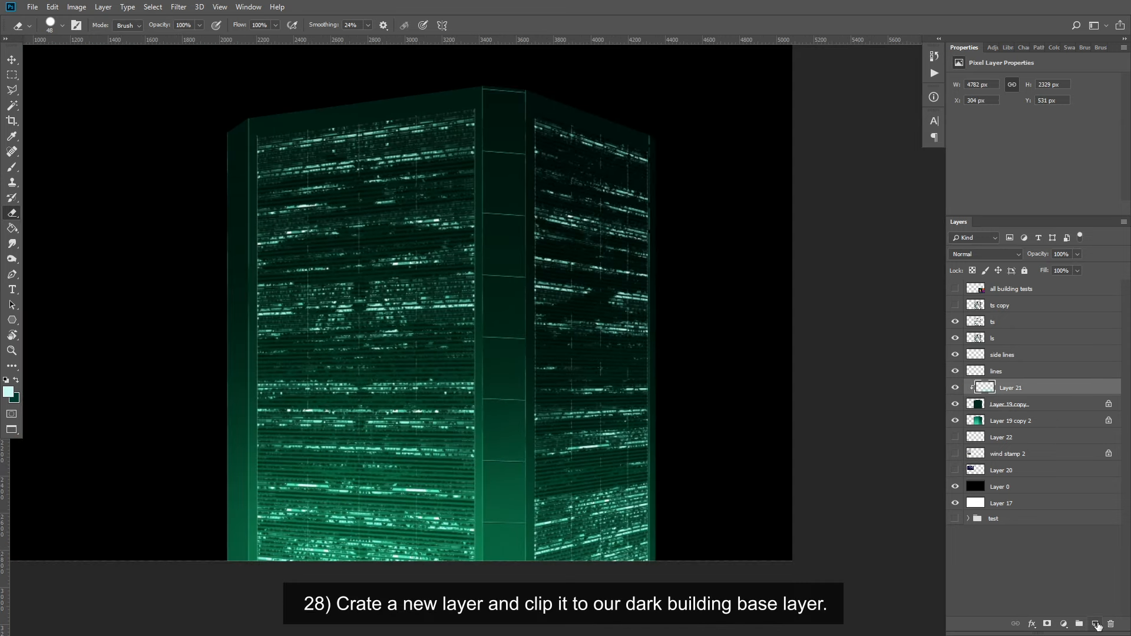
left_click(1096, 624)
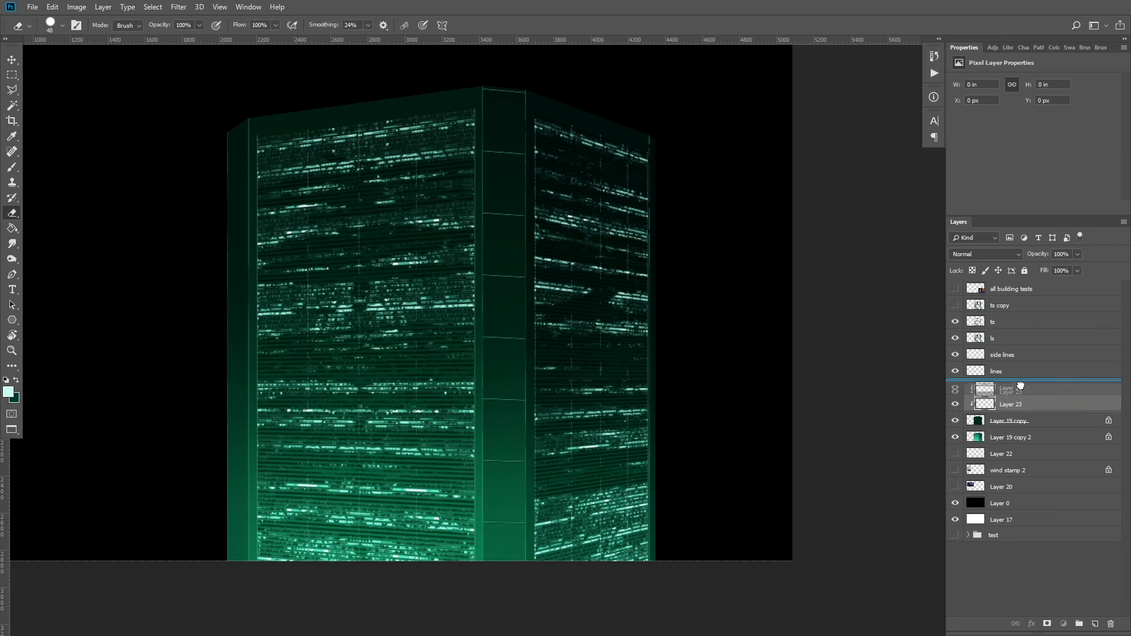
left_click(1026, 395, "alt")
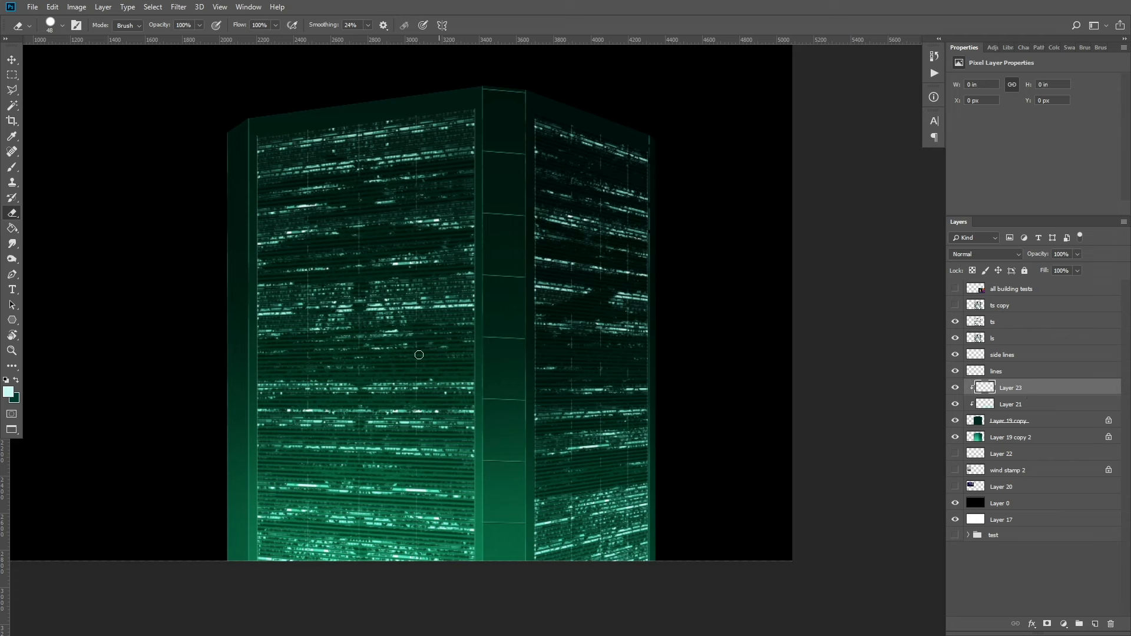
- Choose the crystalineee 1 brush for the new clipped layer and set its size to about 1457 px
left_click(13, 168)
right_click(426, 234)
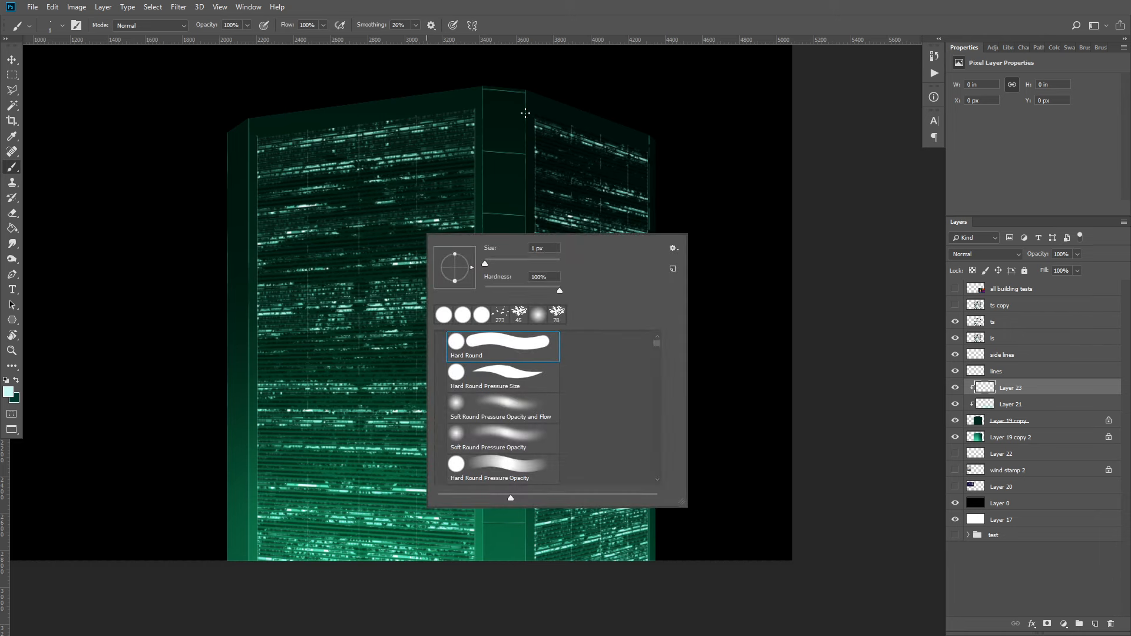
scroll(659, 343, "up", 1)
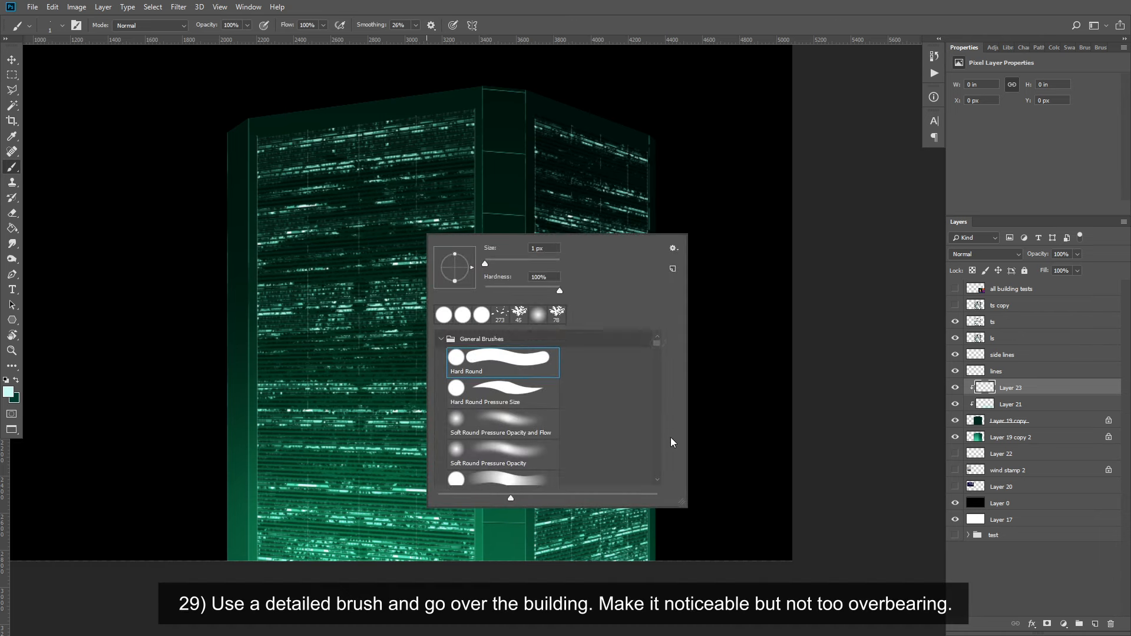
left_click(660, 479)
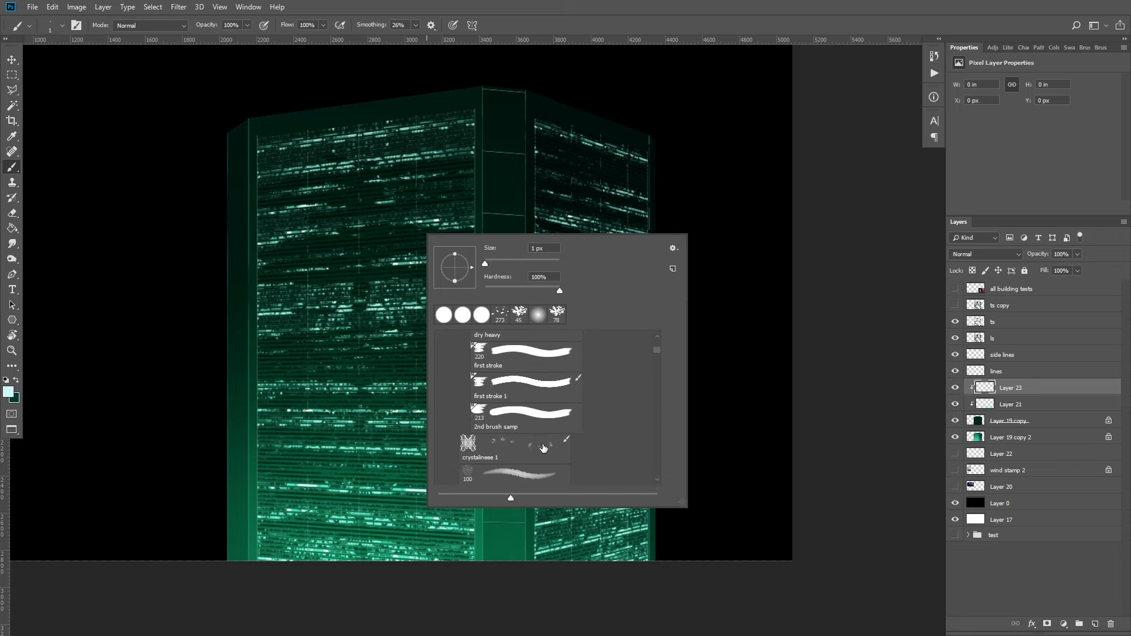
left_click(545, 449)
left_click_drag(546, 263, 562, 256)
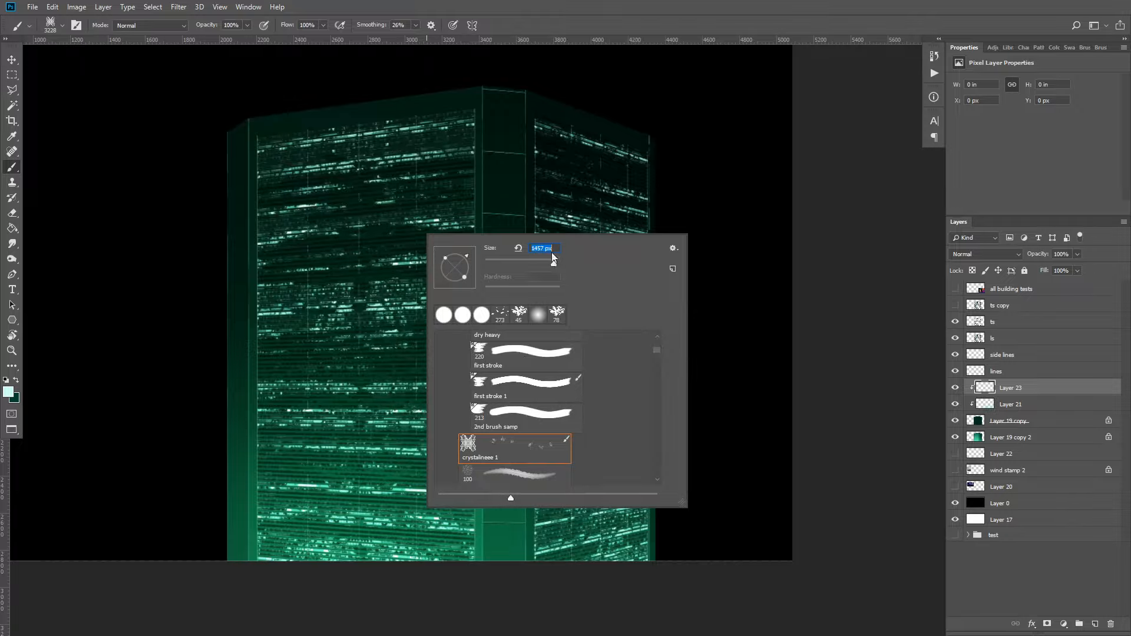
key("Return")
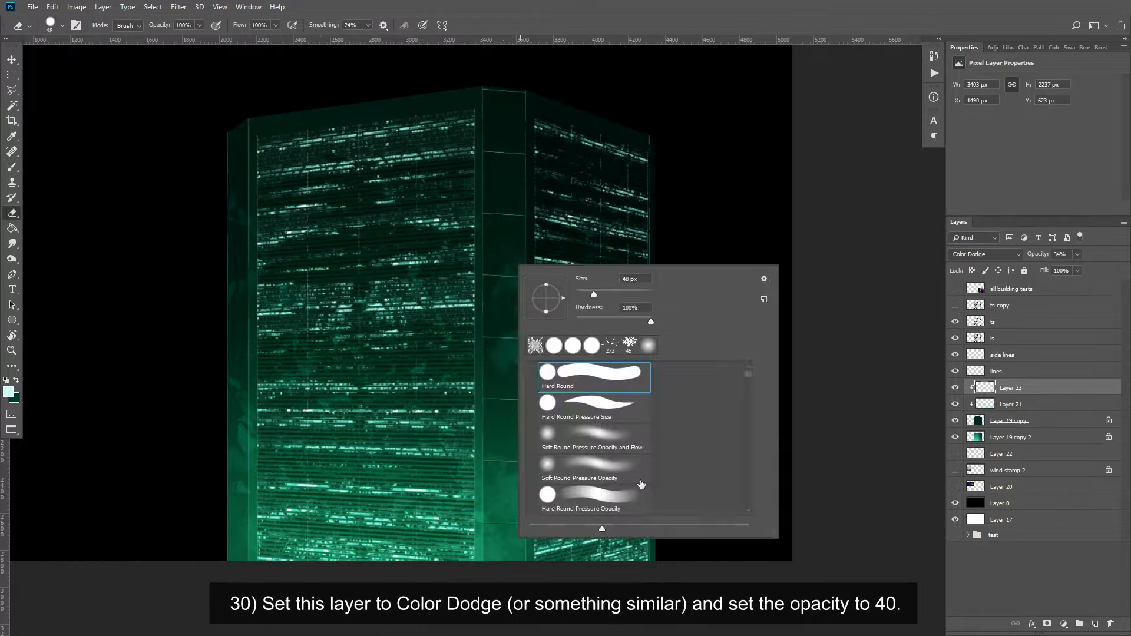
- Switch from the Eraser back to the Brush tool and pick a 417 px textured brush for Layer 23
key("Escape")
key("b")
right_click(439, 180)
left_click_drag(667, 423, 663, 359)
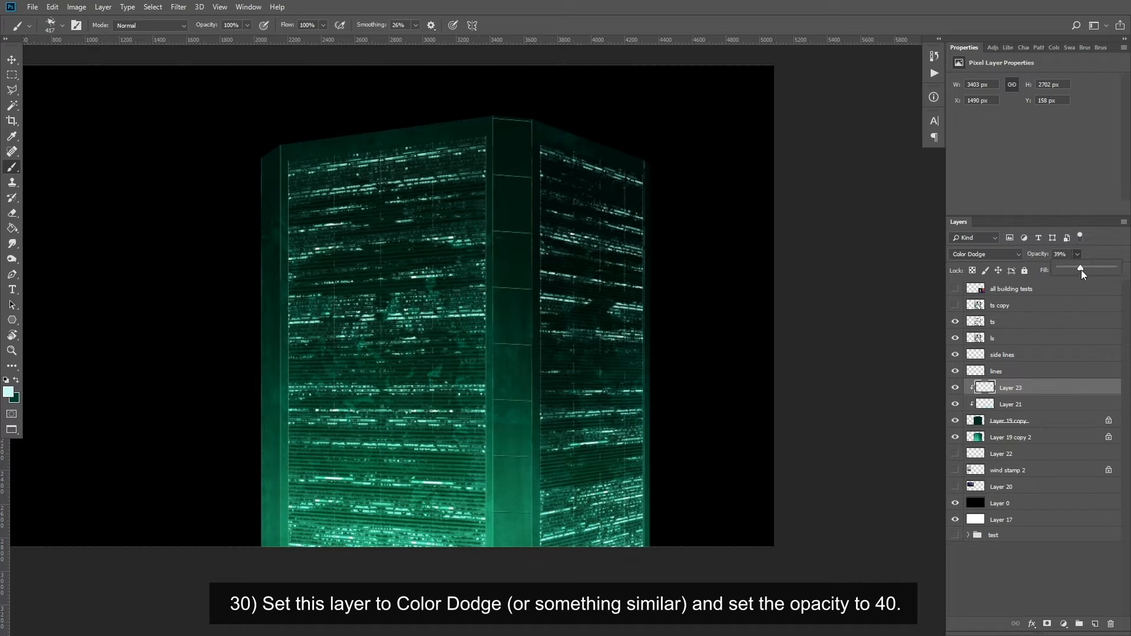
- Add a new layer named lights directly above the ts layer
key("alt+bracketleft")
key("alt+bracketleft")
key("alt+bracketleft")
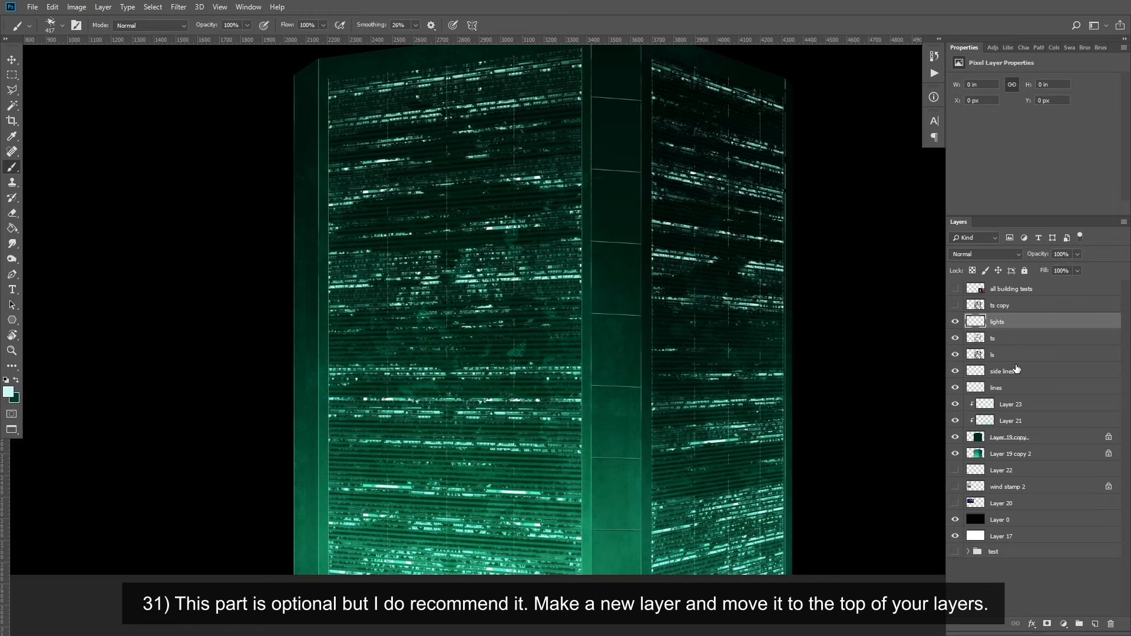
- Paint two vertical light lines down the building's narrow left side on the lights layer with a 17 px Hard Round brush
right_click(536, 384)
left_click_drag(779, 519, 781, 433)
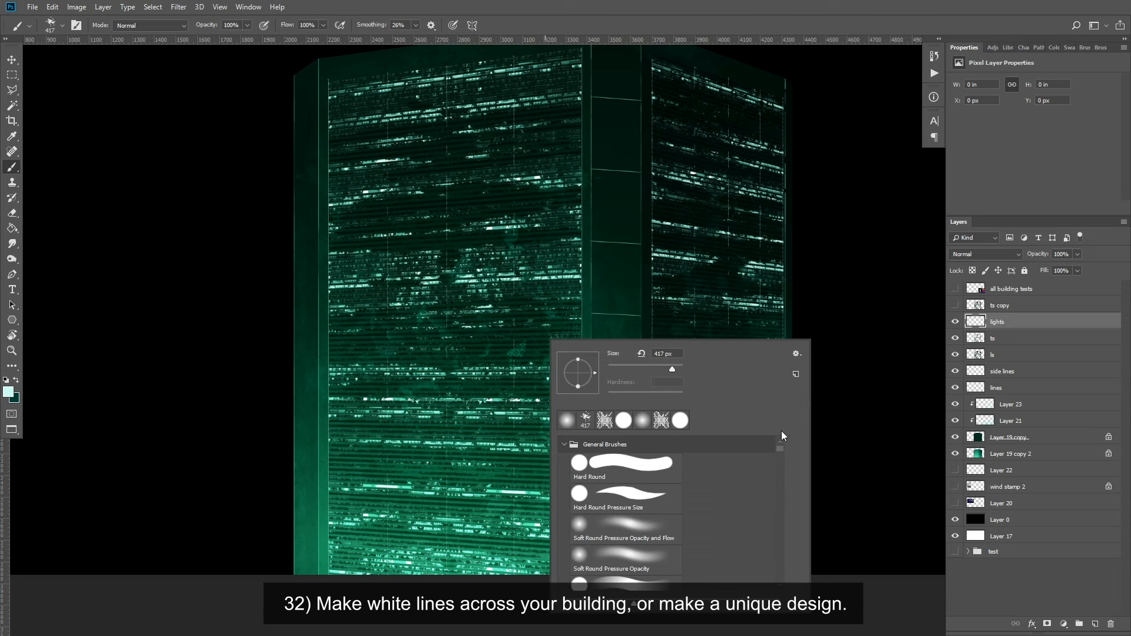
left_click(643, 461)
left_click(613, 366)
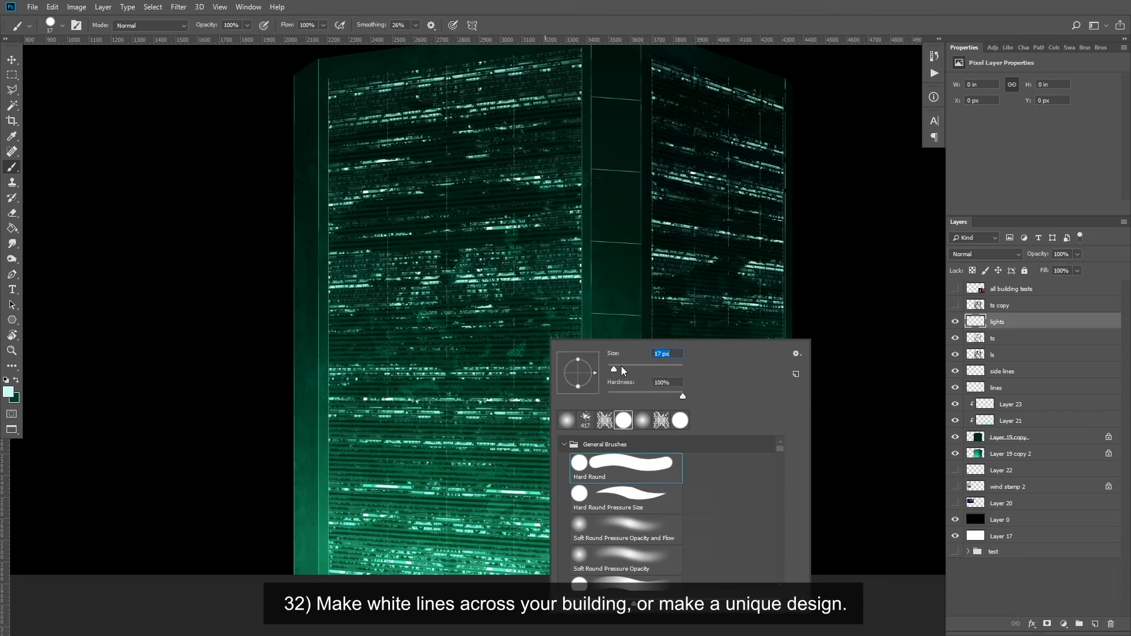
left_click(298, 84)
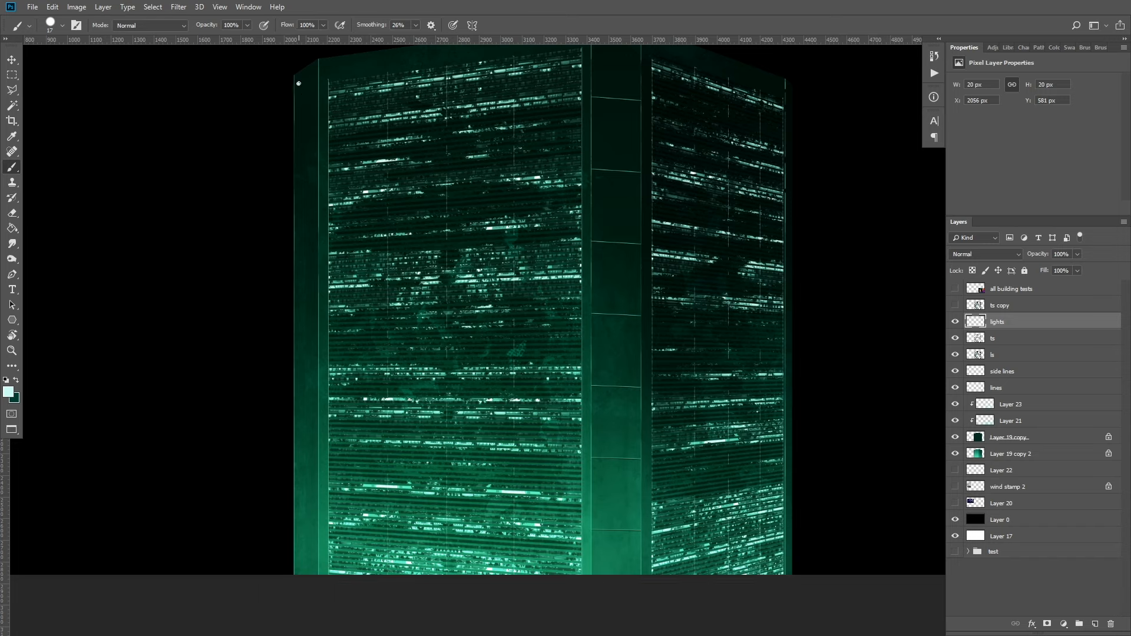
mouse_move(298, 84)
left_mouse_down()
mouse_move(310, 597)
mouse_move(309, 486)
left_mouse_up()
left_click_drag(326, 135, 363, 270)
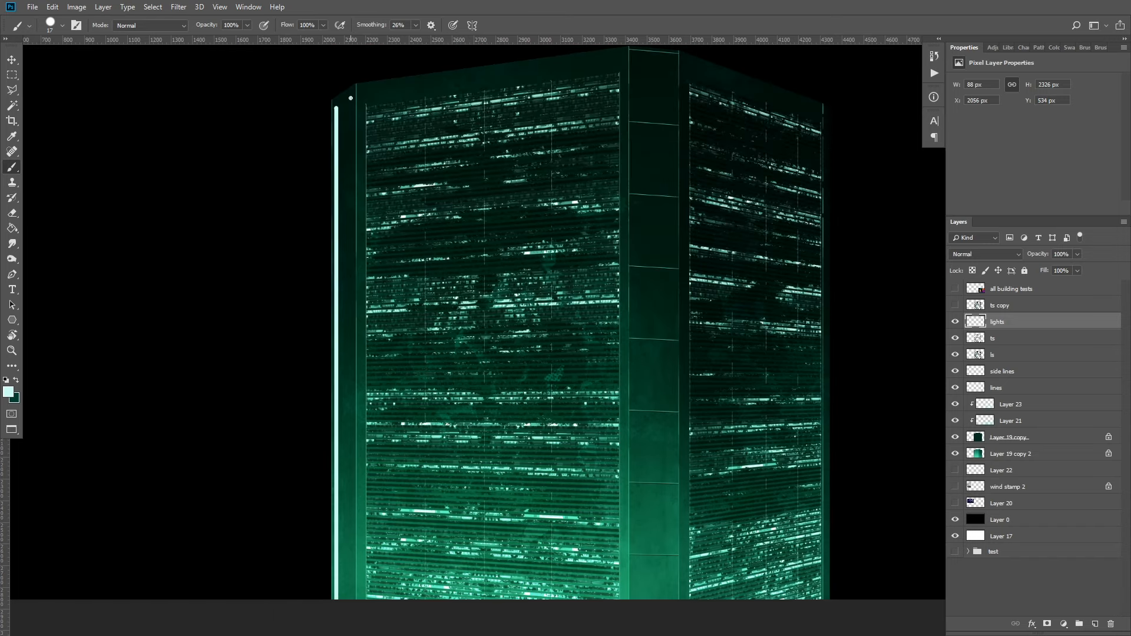
left_click_drag(350, 98, 344, 622)
- Trim the upper ends of both light lines at the roof's angle using a 12 px Hard Round eraser
left_click(12, 213)
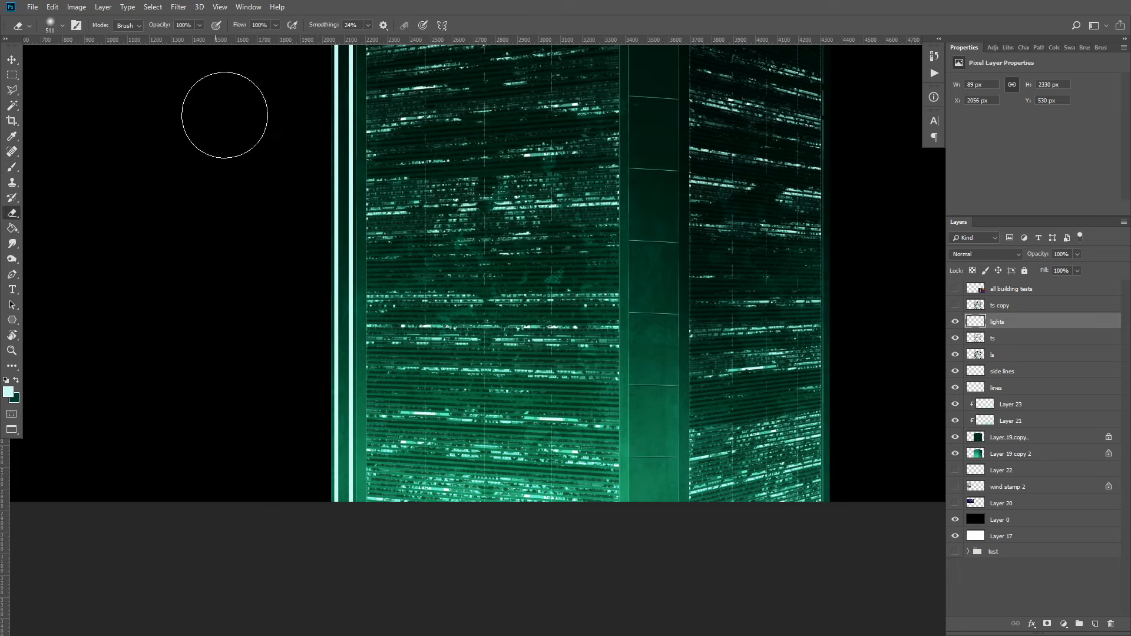
left_click_drag(424, 161, 457, 307)
right_click(433, 238)
left_click(499, 342)
left_click(500, 249)
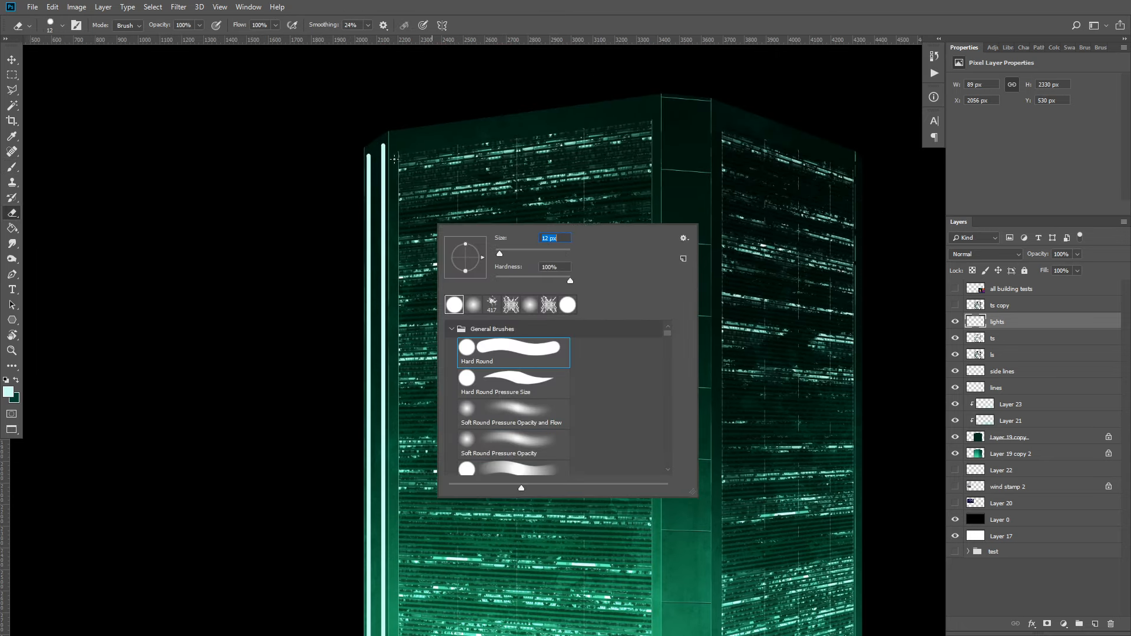
left_click(362, 156)
left_click(391, 141, "shift")
left_click_drag(462, 143, 440, 166)
left_click_drag(439, 233, 468, 248)
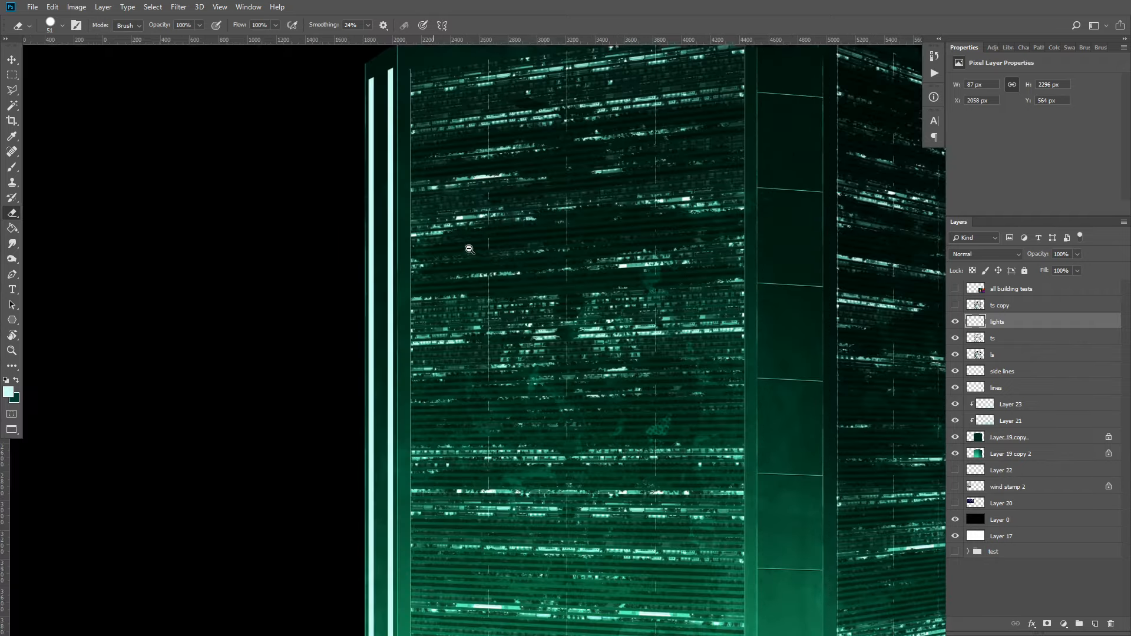
- Cut slanted gaps across both light lines at three heights with a 51 px hard eraser
left_click(363, 200)
left_click(414, 185, "shift")
left_click_drag(801, 117, 652, 189)
left_click(334, 221)
left_click(414, 199, "shift")
left_click(366, 415, "shift")
left_click(401, 521, "shift")
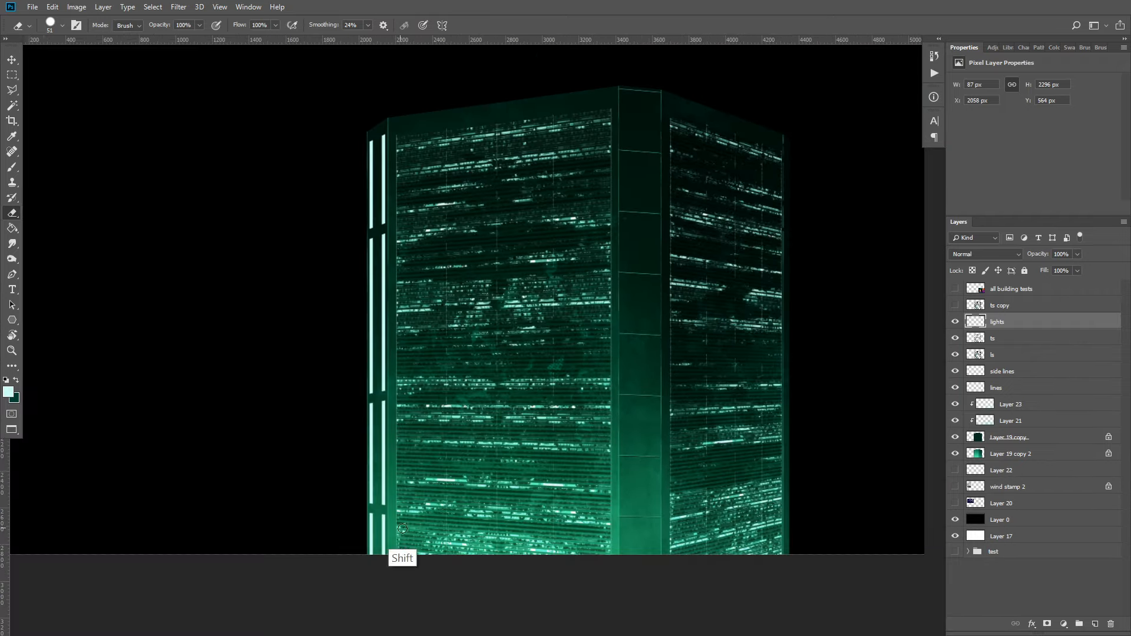
- Lock the transparent pixels of the lights layer and repaint both light lines pure white
left_click_drag(801, 354, 793, 348)
left_click(971, 271)
key("b")
left_click(8, 392)
left_click(605, 378)
left_click(878, 379)
left_click_drag(356, 146, 346, 554)
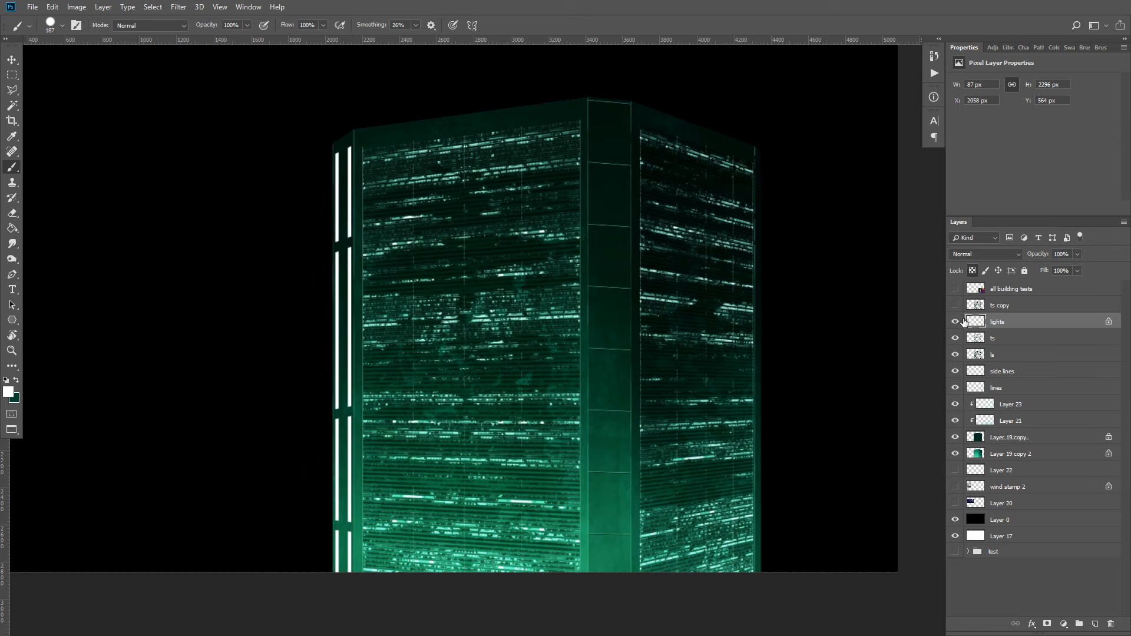
left_click(1096, 622)
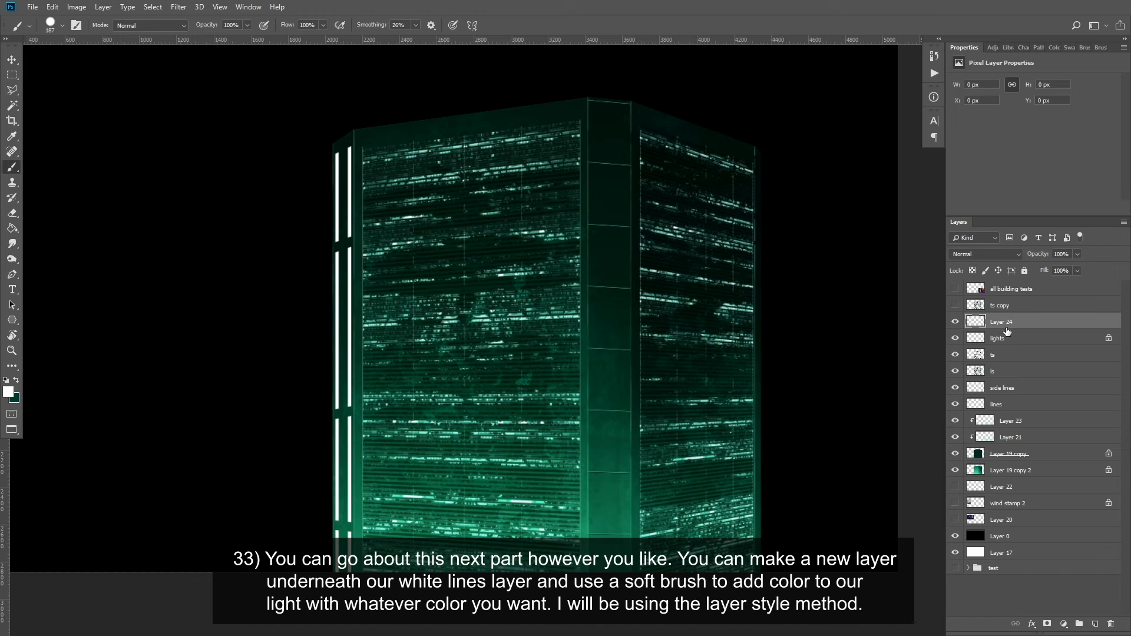
key("ctrl+z")
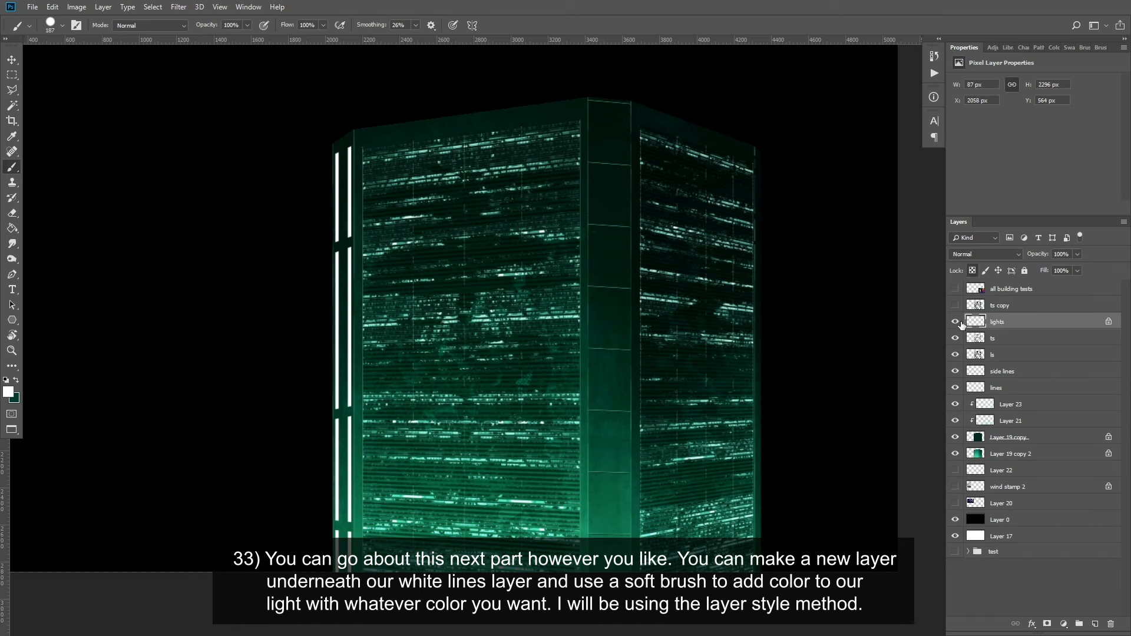
left_click(956, 322)
key("ctrl+comma")
- Set the foreground color to the bright green 00ffa8
left_click(12, 136)
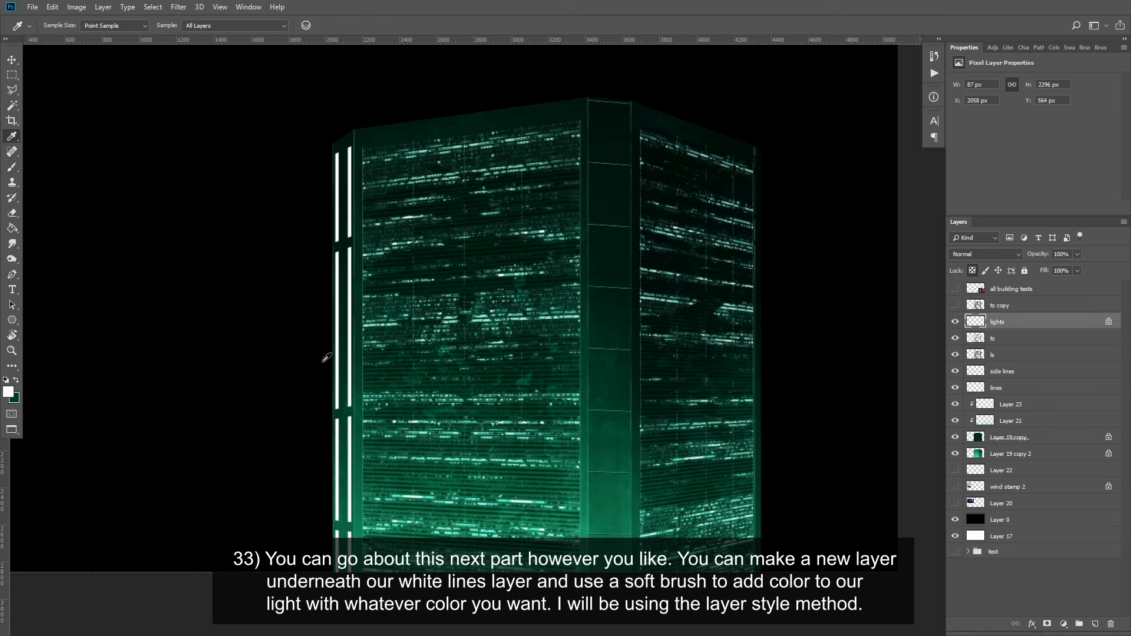
left_click(8, 392)
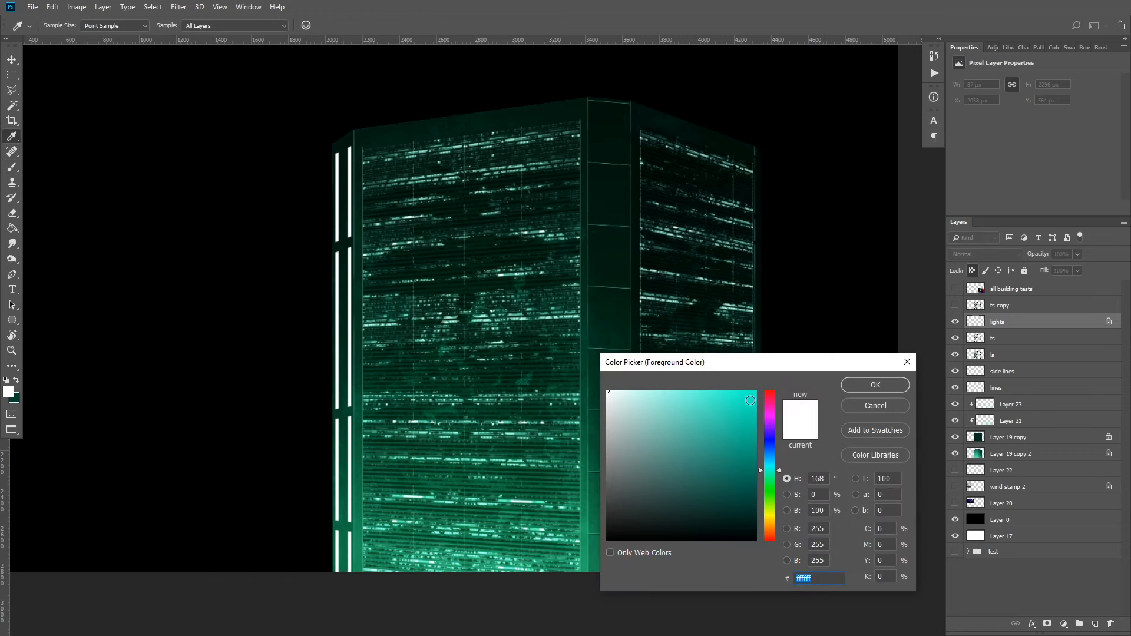
type("00ff12")
left_click(770, 472)
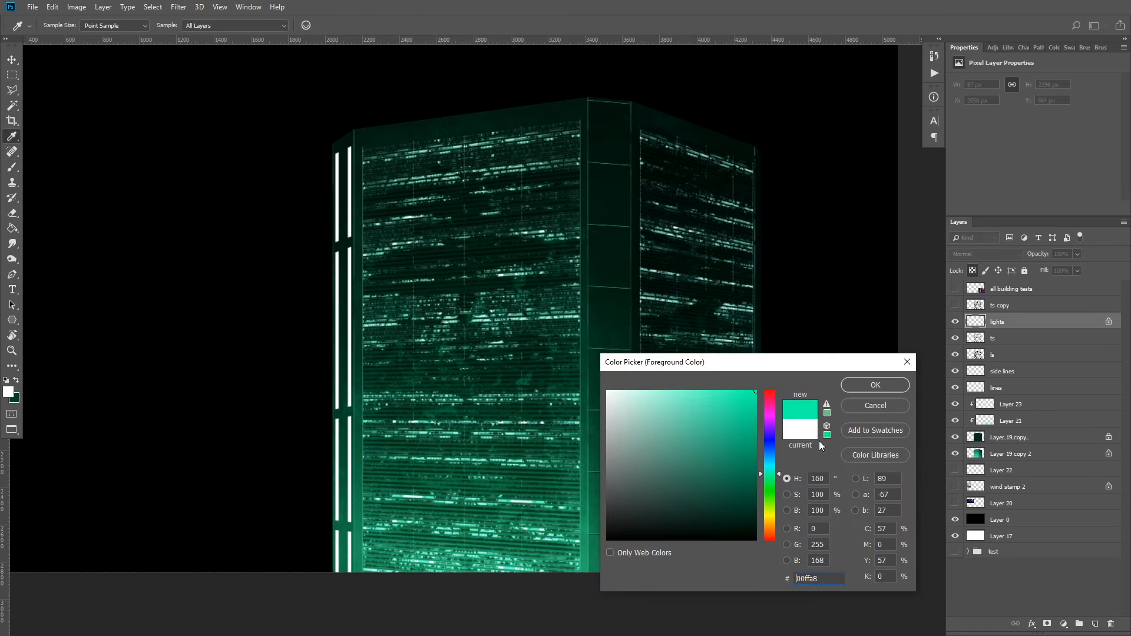
left_click(876, 387)
- Paint green glow strokes behind both light lines on a new layer beneath lights with a 40 px hard brush
key("b")
right_click(358, 150)
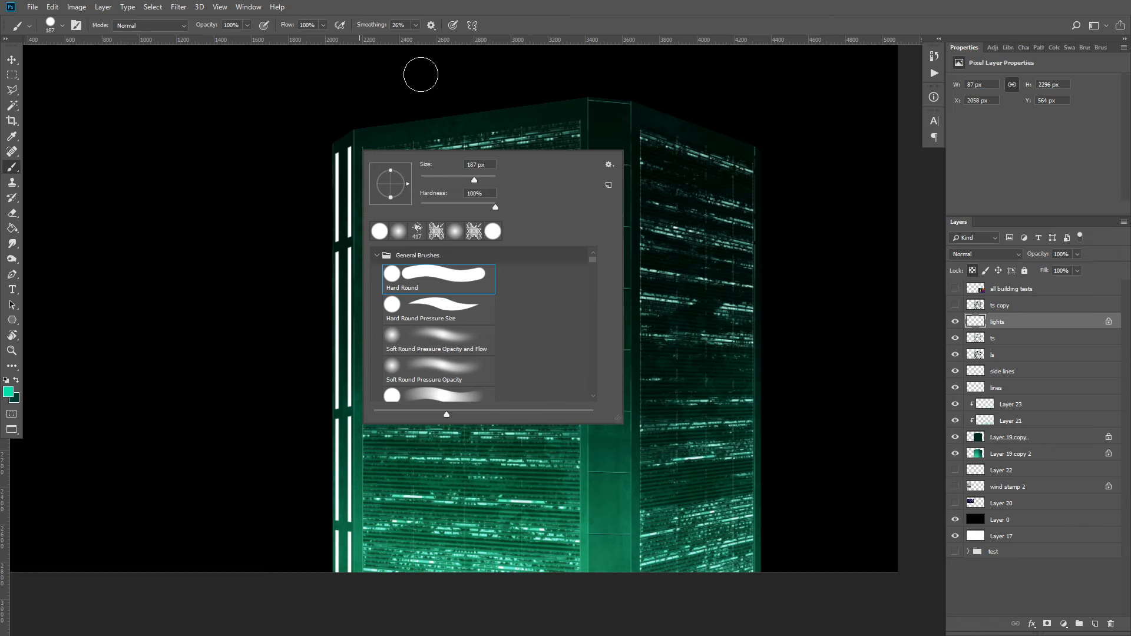
left_click(428, 176)
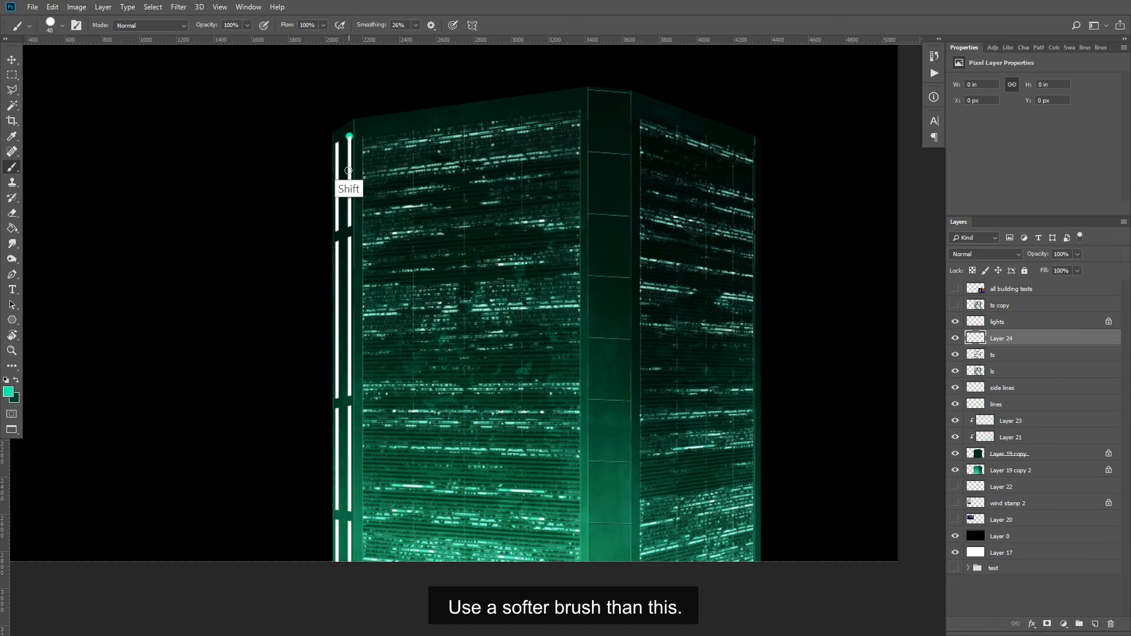
left_click_drag(348, 165, 349, 613)
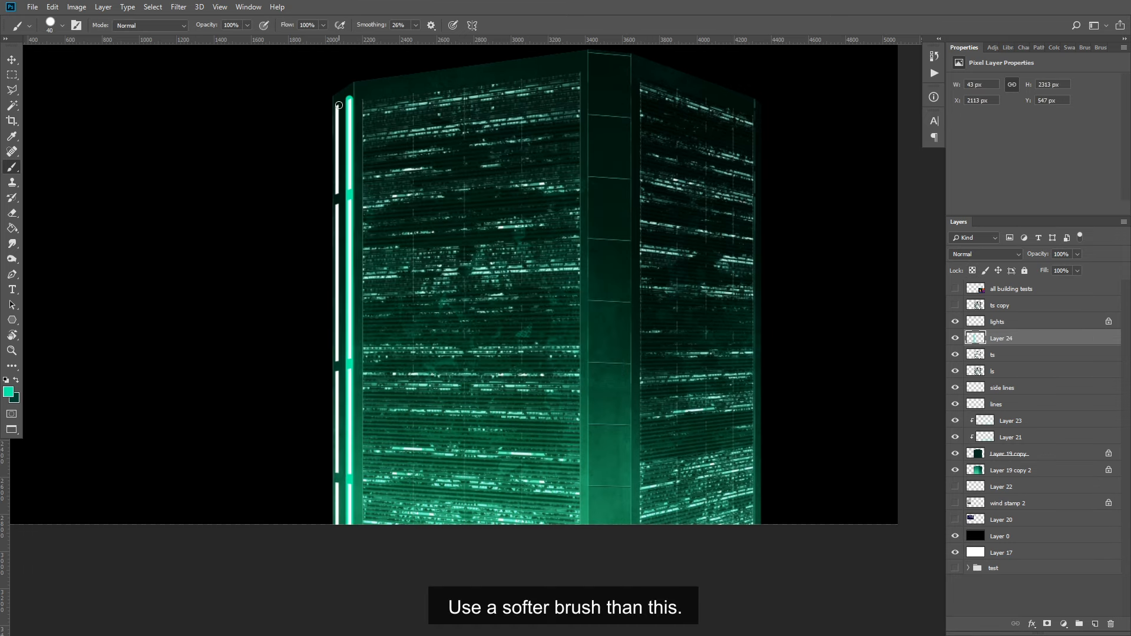
left_click_drag(338, 105, 345, 620)
- Apply a green Outer Glow to the lights layer in Color Dodge mode at 82% opacity
left_click_drag(597, 105, 710, 212)
left_click_drag(457, 180, 536, 242)
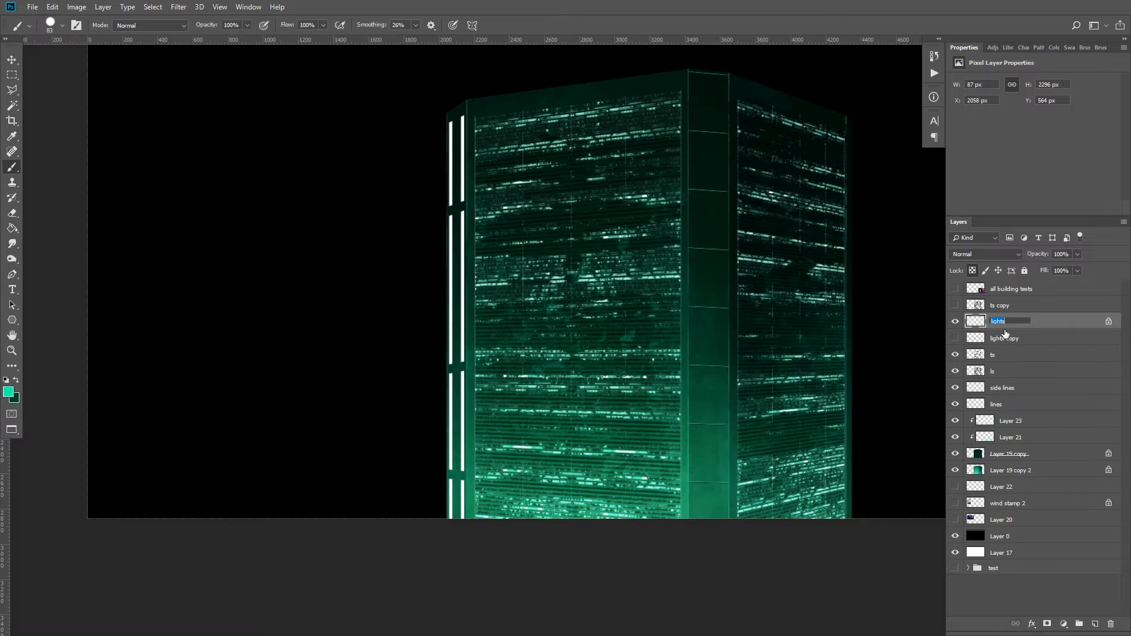
double_click(1046, 327)
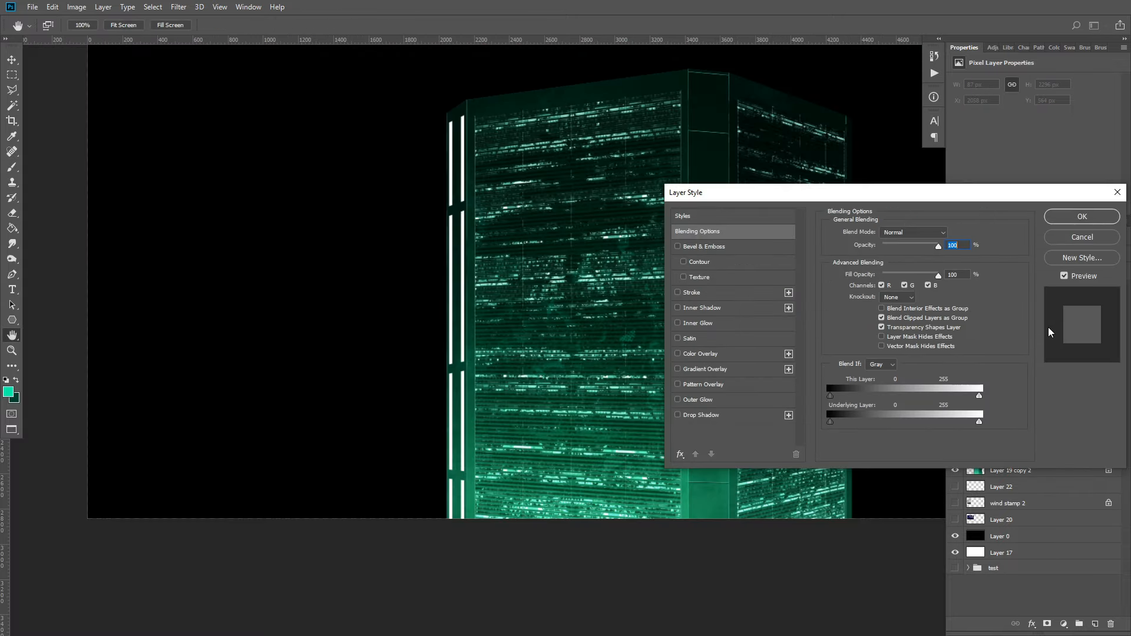
left_click(702, 399)
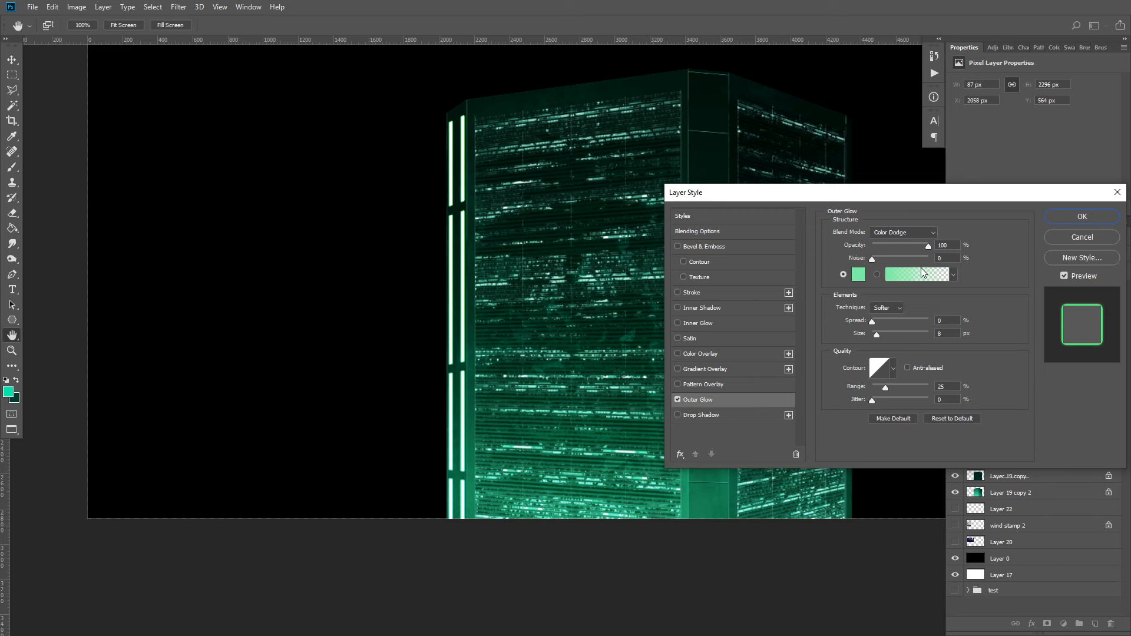
left_click(914, 246)
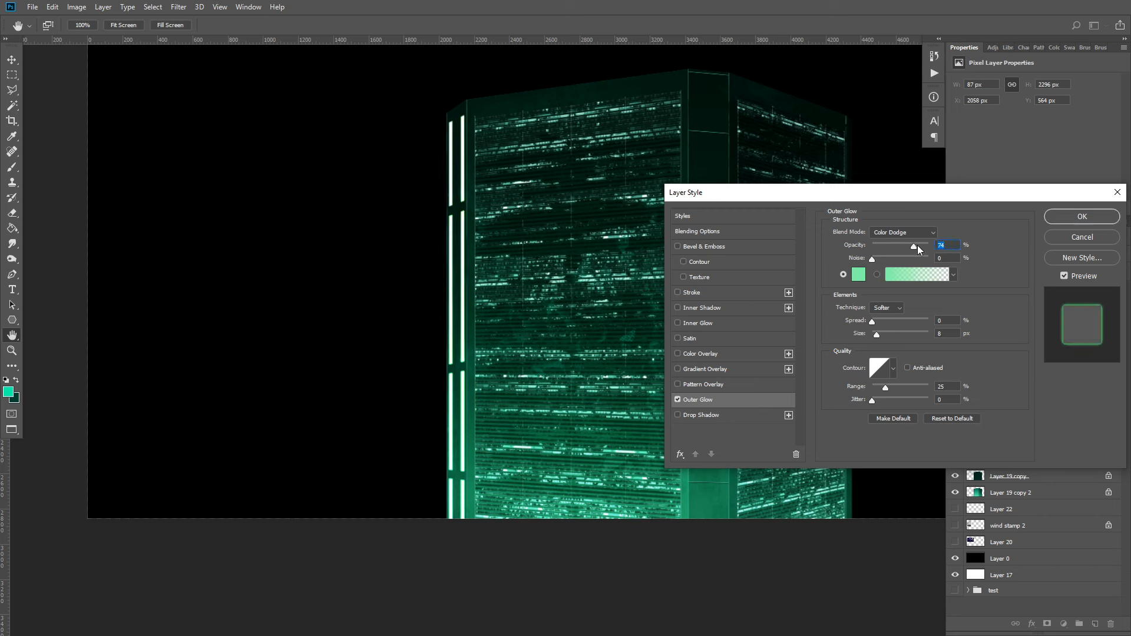
left_click_drag(917, 245, 920, 245)
left_click(1066, 222)
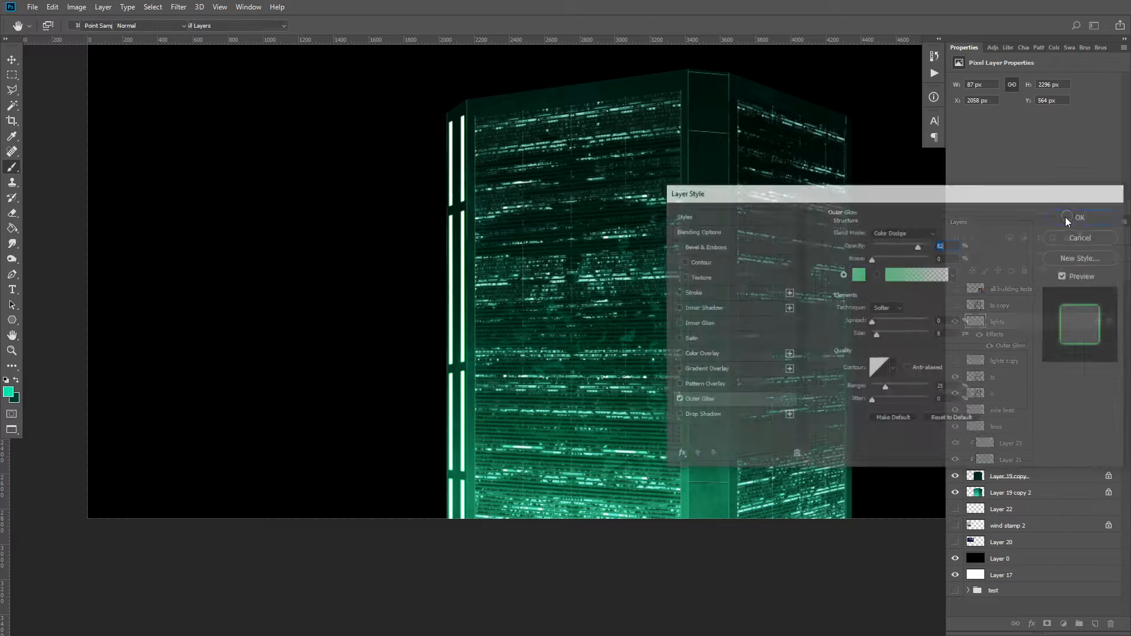
- Compare the lights and lights copy layers by toggling their visibility, and leave both shown
mouse_move(449, 244)
left_mouse_down()
mouse_move(544, 290)
mouse_move(573, 321)
mouse_move(462, 301)
left_mouse_up()
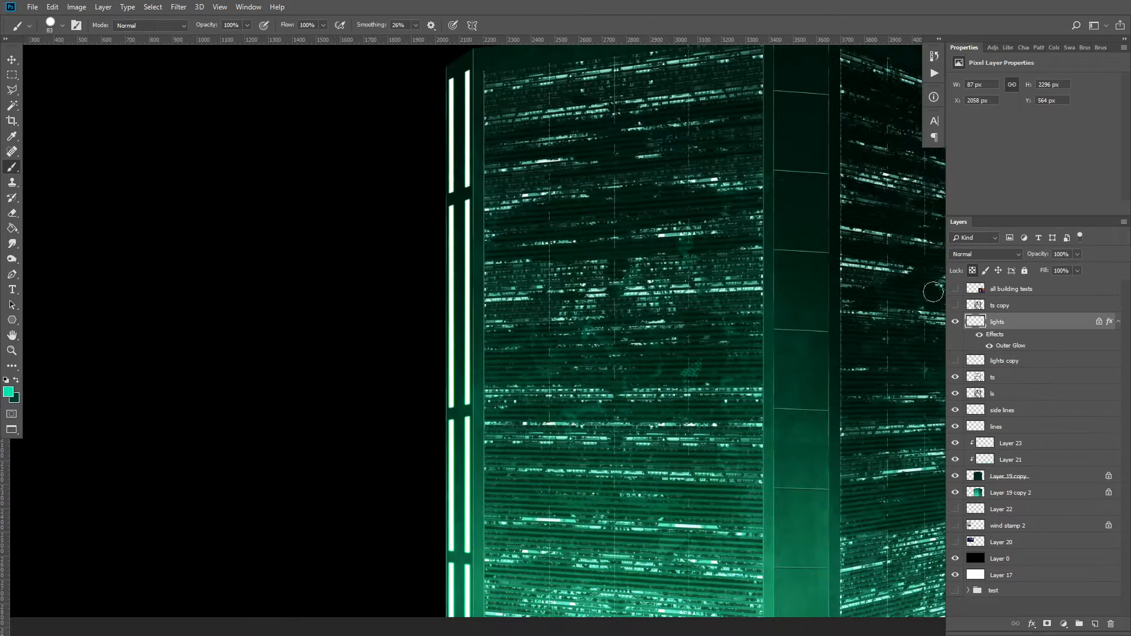
left_click(955, 322)
left_click(956, 360)
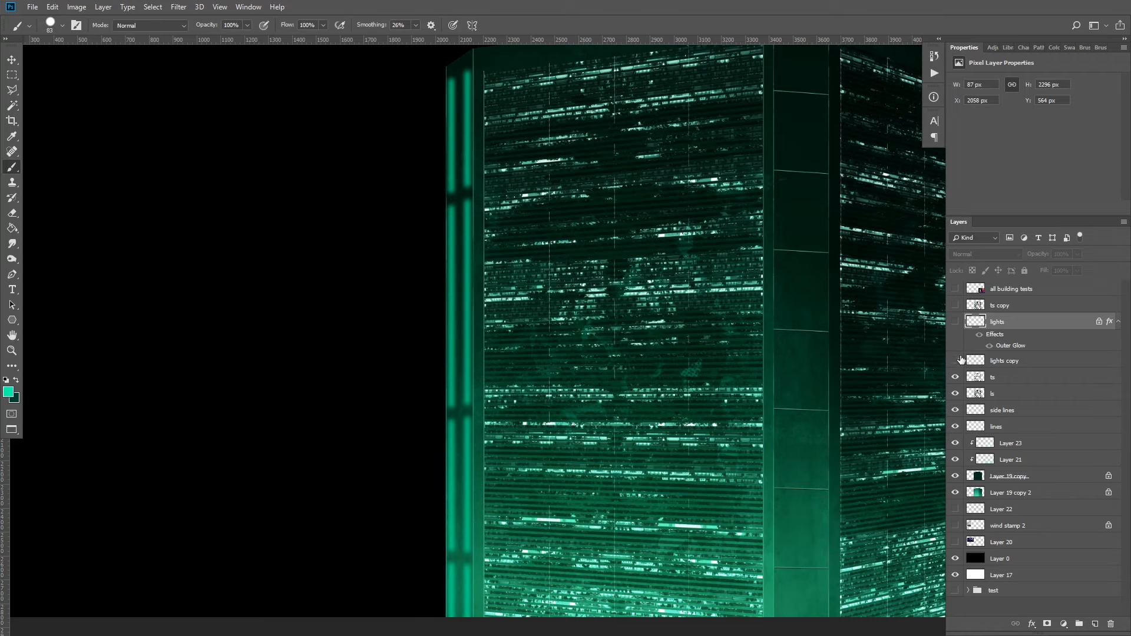
left_click(955, 360)
left_click(955, 322)
left_click(955, 360)
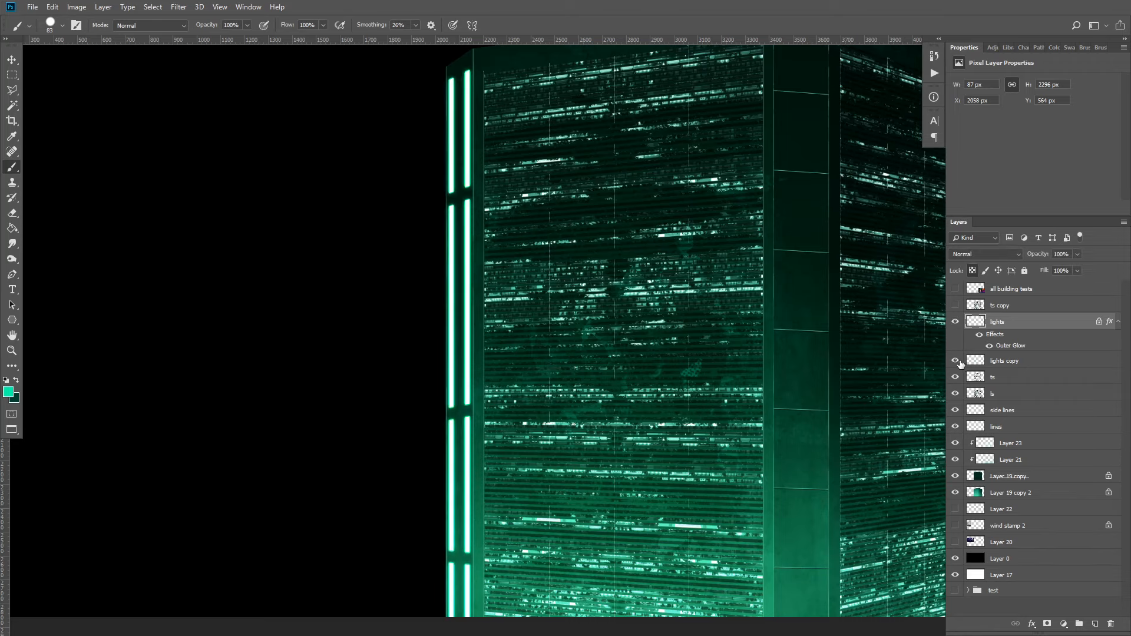
- Merge the lights and lights copy layers into a single layer
mouse_move(442, 252)
left_mouse_down()
mouse_move(532, 299)
mouse_move(553, 336)
mouse_move(466, 340)
left_mouse_up()
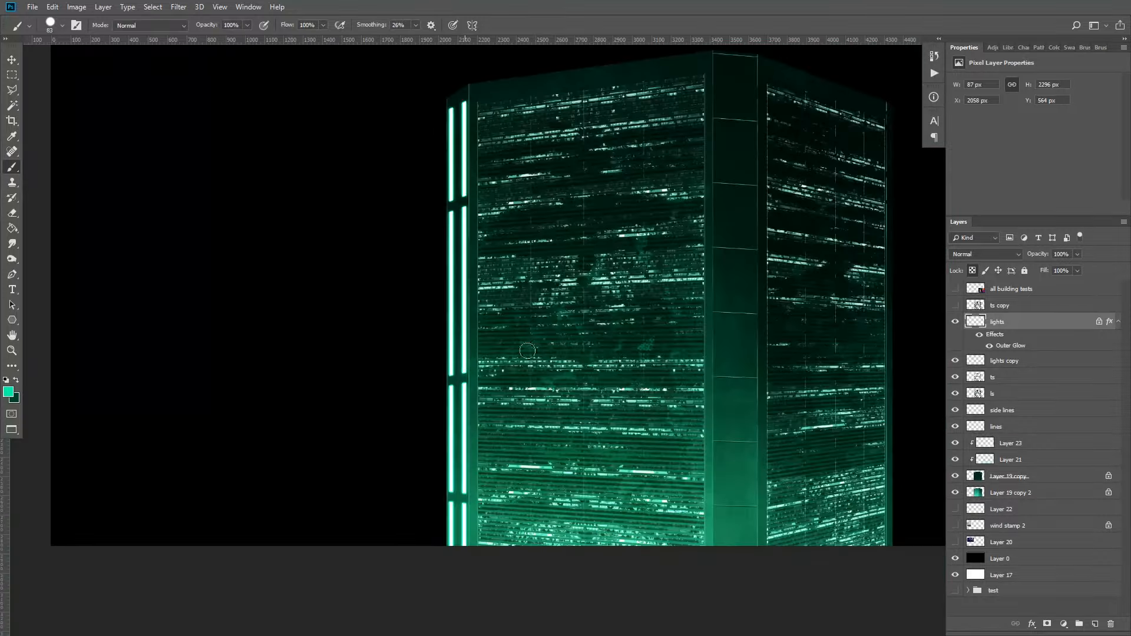
left_click_drag(799, 269, 724, 259)
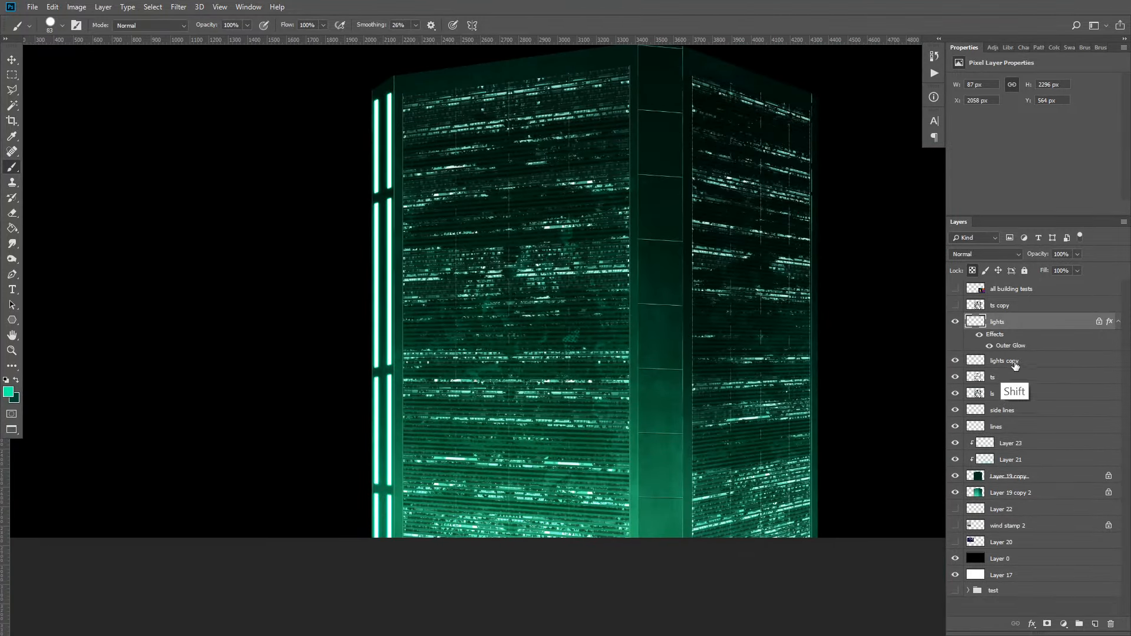
left_click(1013, 361, "shift")
right_click(1009, 362)
left_click(896, 462)
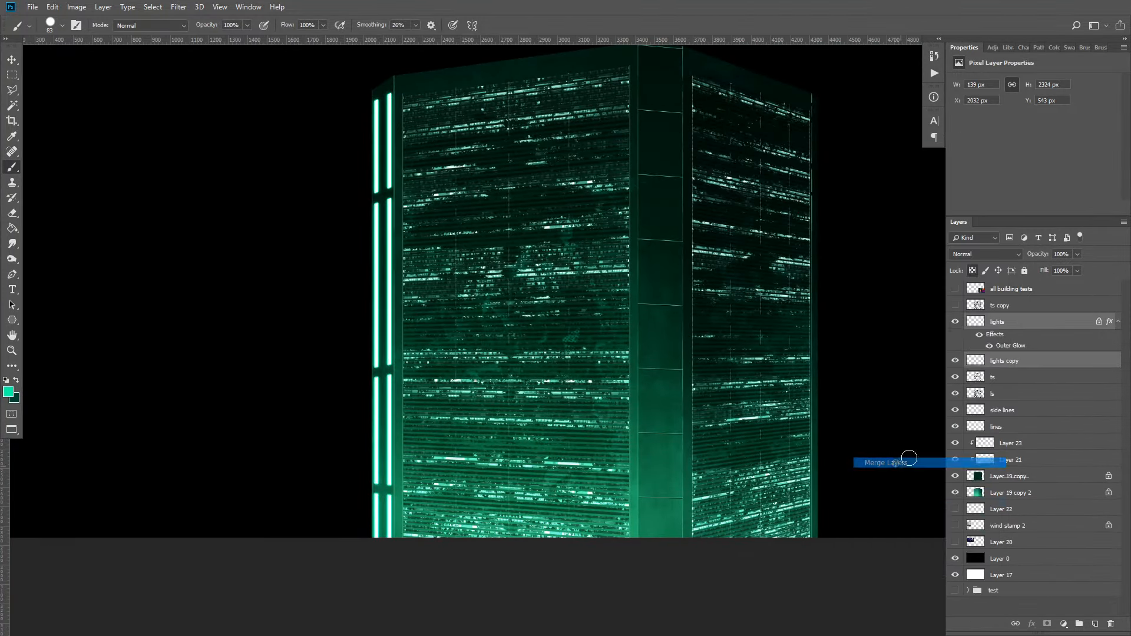
- Add a new layer named a lights directly above the lights layer
left_click_drag(808, 202, 740, 257)
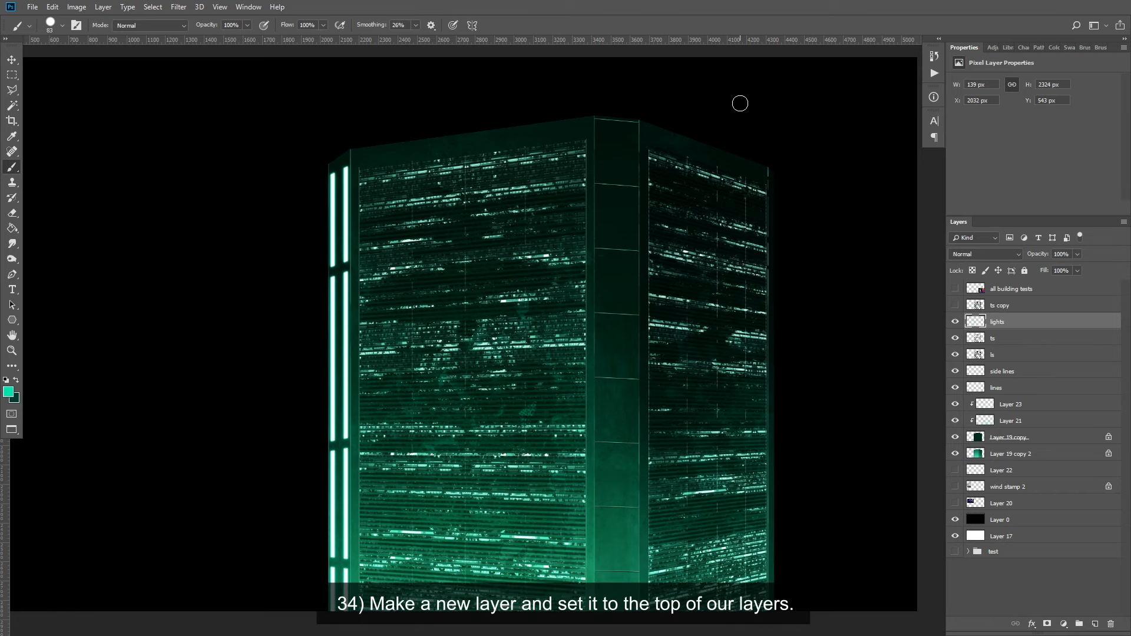
left_click_drag(696, 228, 646, 168)
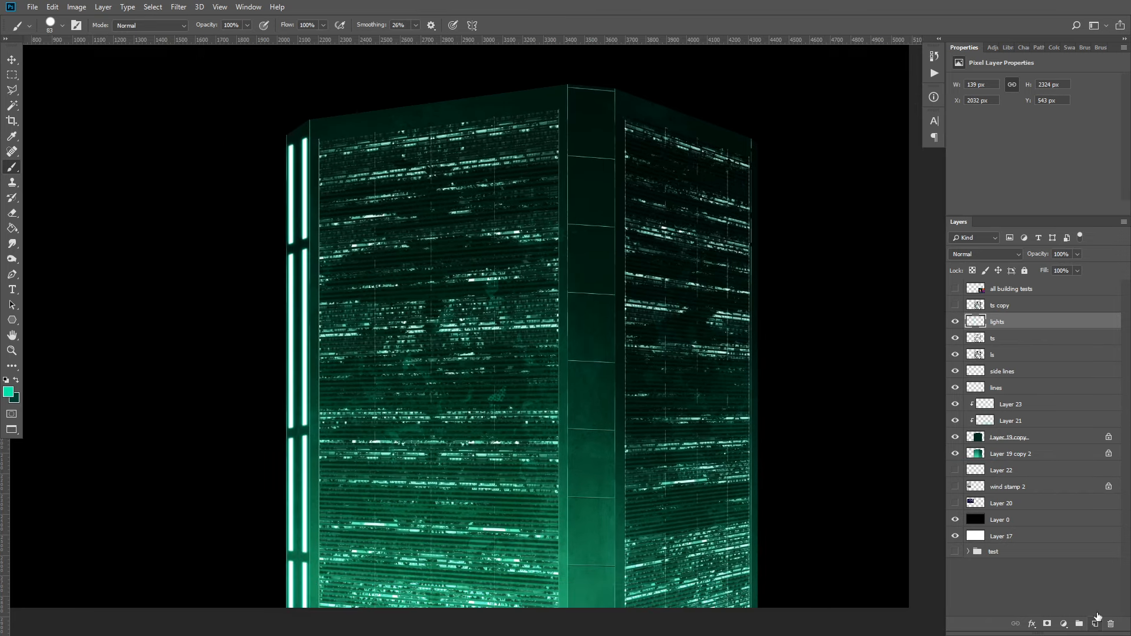
left_click(1095, 623)
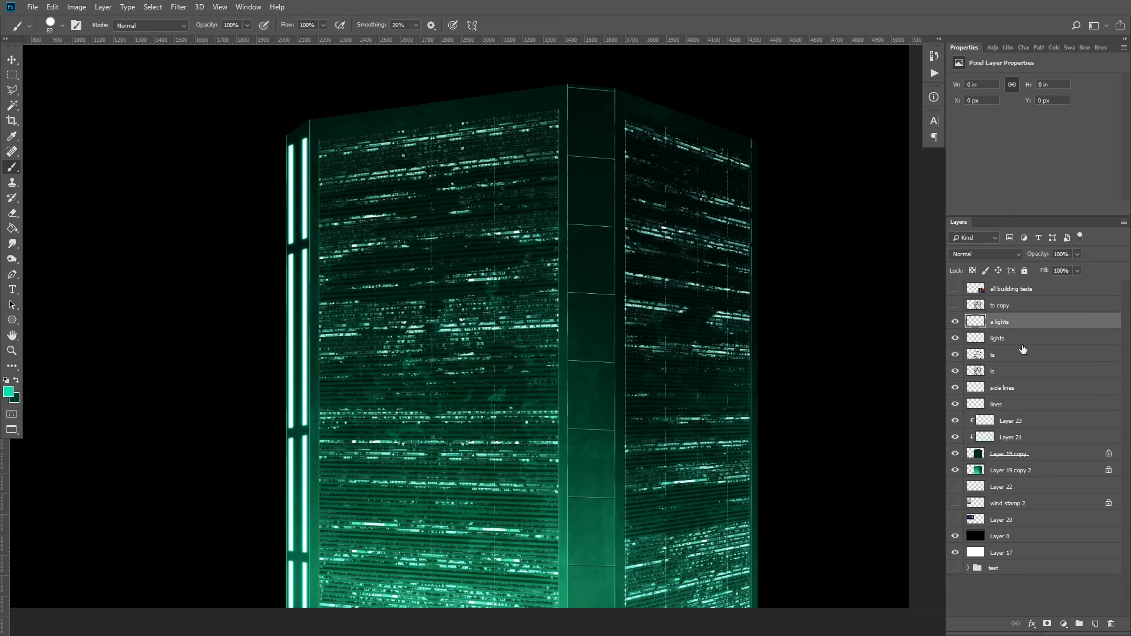
- Set the foreground color to the pale cream fffbc3
left_click(12, 392)
left_click(773, 517)
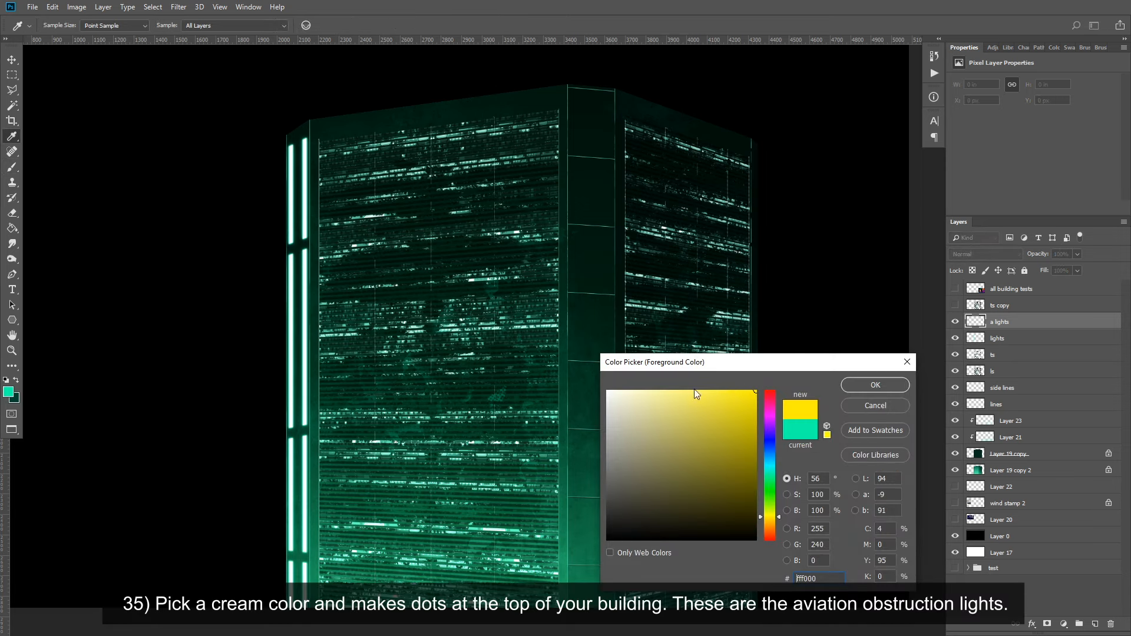
left_click(665, 393)
left_click(642, 391)
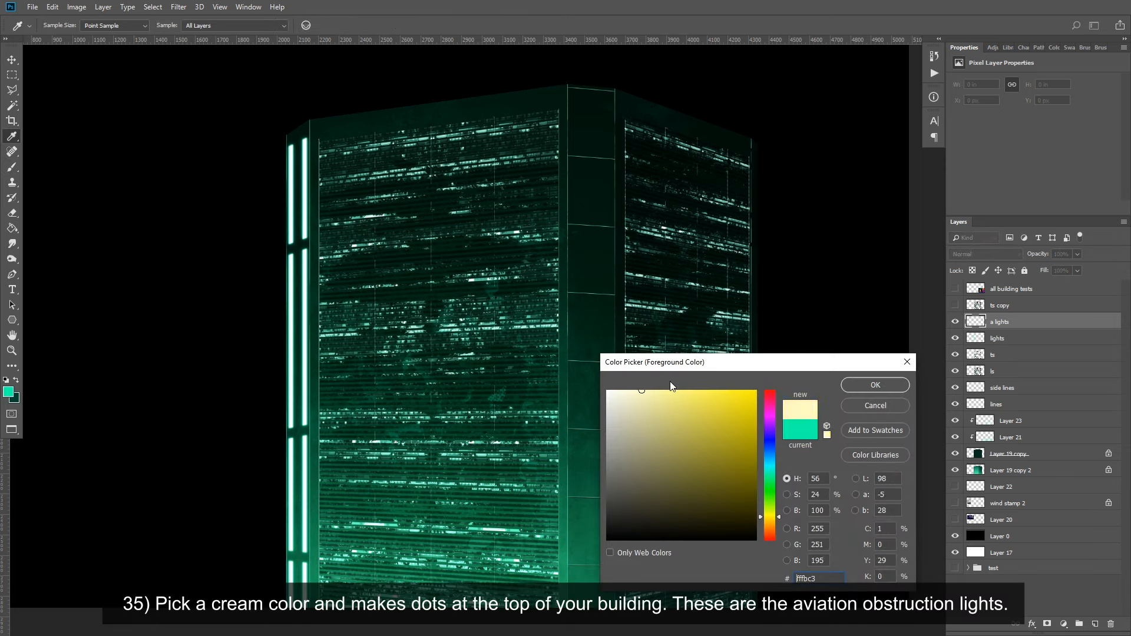
left_click(869, 386)
- Switch back to the Brush tool and set the Hard Round brush to 9 px for the building's upper corner
key("b")
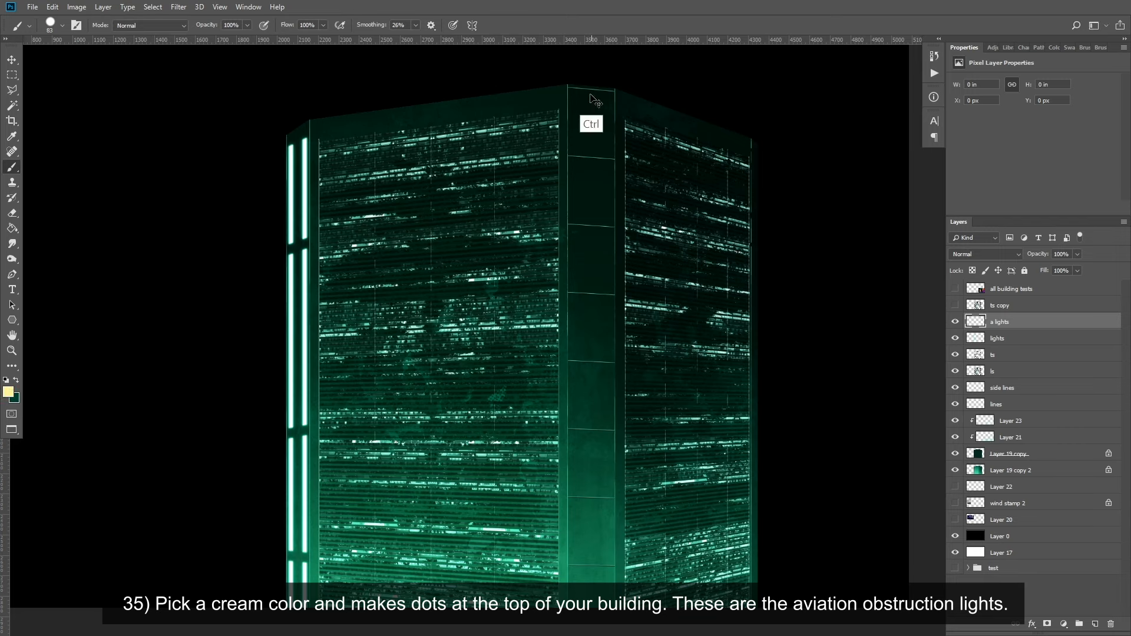
scroll(589, 115, "up", 2)
right_click(618, 156)
left_click(681, 190)
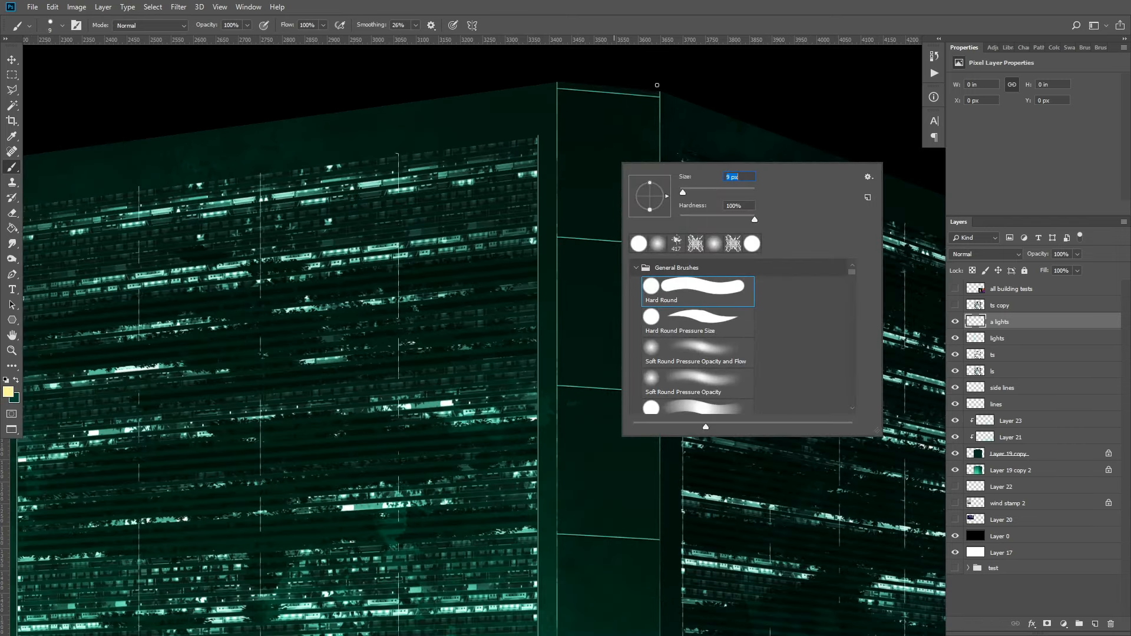
- Dot a small cream aviation light onto each upper roof corner of the building, across the right, middle and left edges
left_click(659, 90)
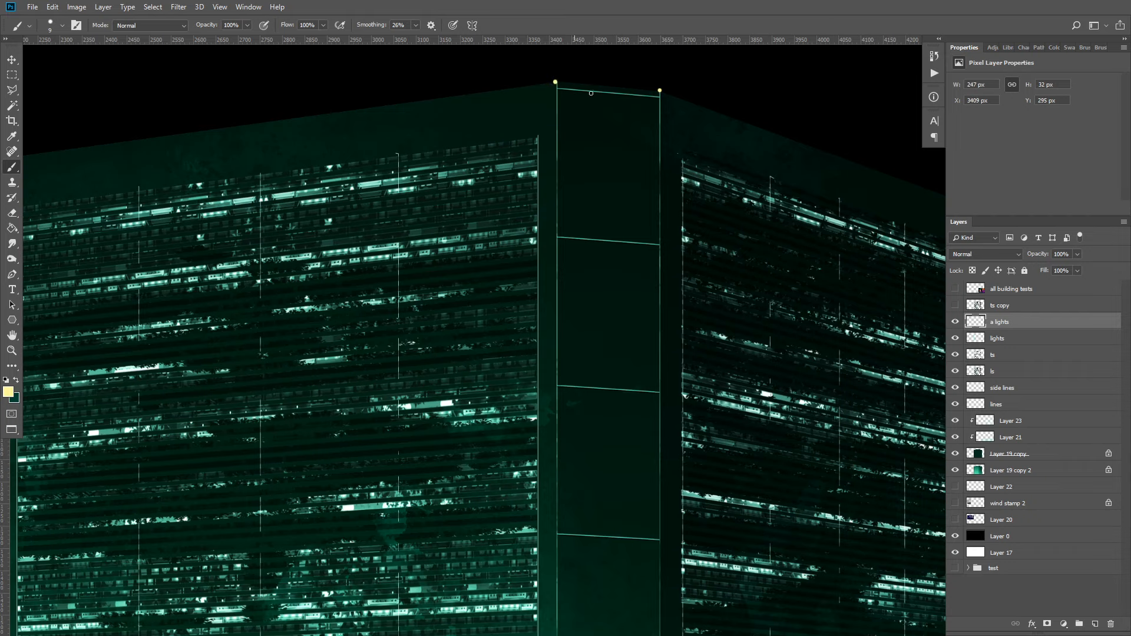
left_click_drag(709, 118, 662, 123)
mouse_move(818, 144)
left_mouse_down()
mouse_move(674, 160)
mouse_move(735, 171)
mouse_move(648, 190)
left_mouse_up()
left_click(683, 170)
left_click_drag(461, 258, 697, 341)
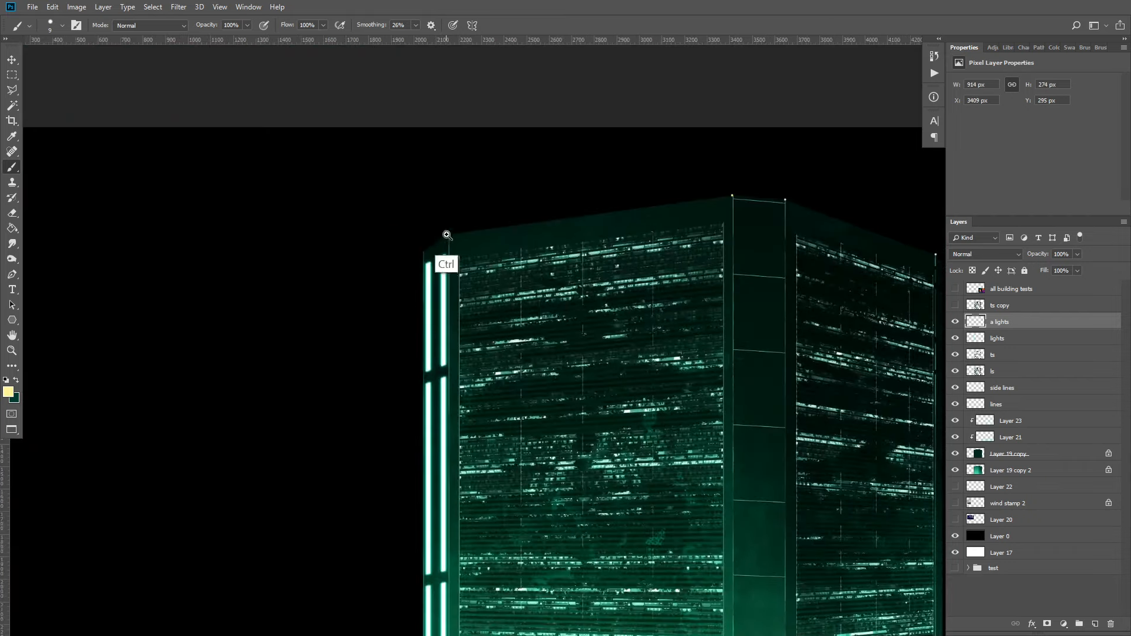
left_click_drag(447, 235, 518, 238)
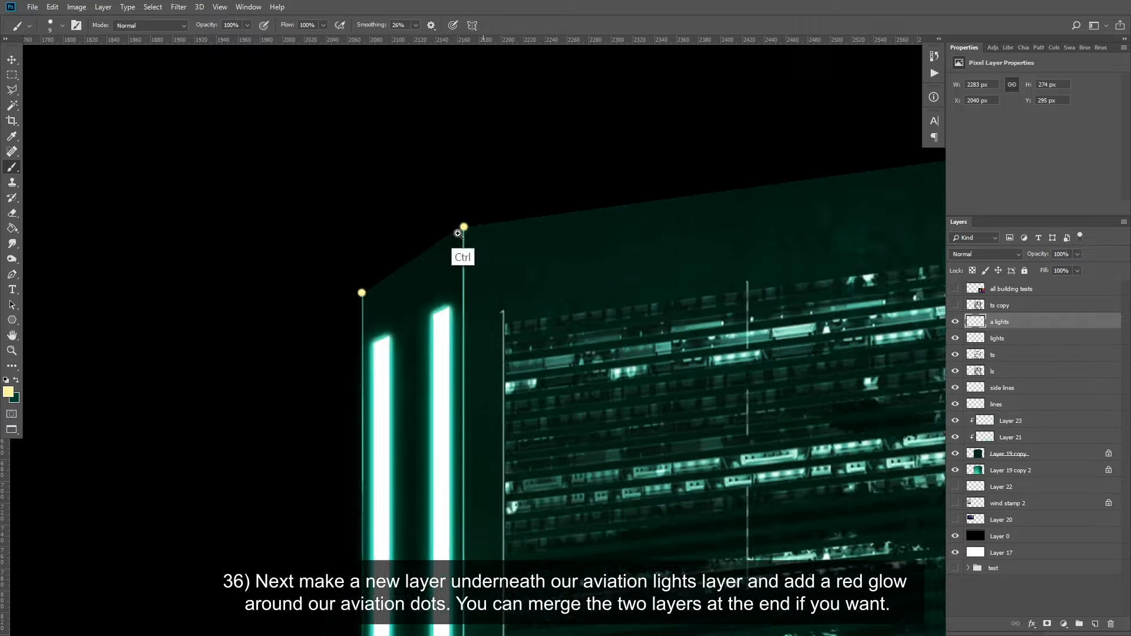
key("ctrl+0")
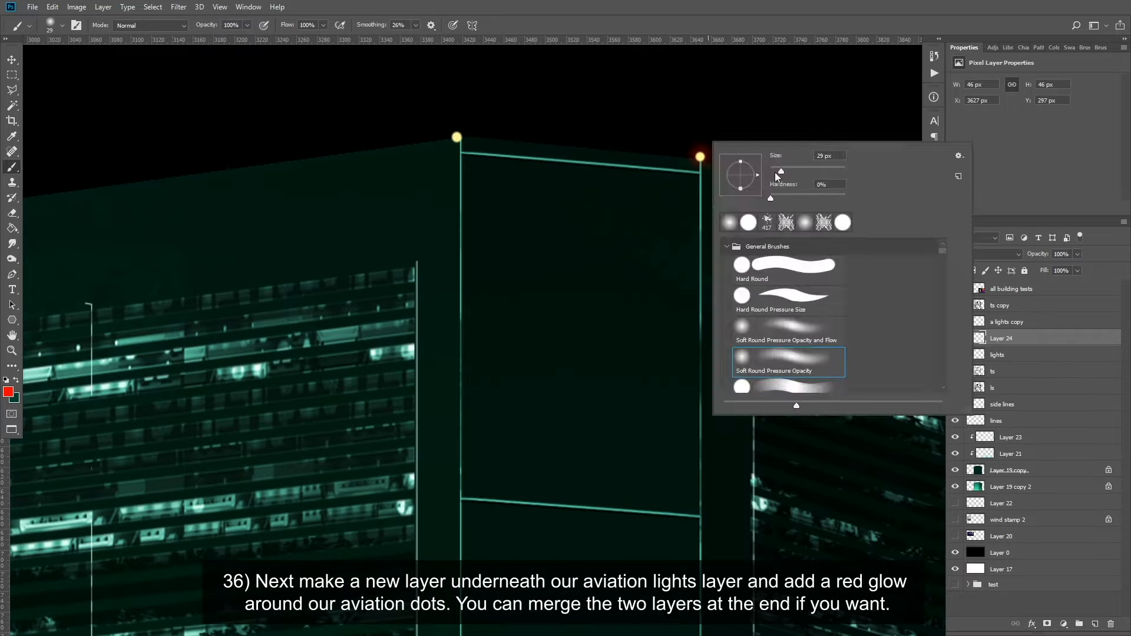
- Paint a red glow behind each cream aviation dot with the Soft Round Pressure Opacity brush at 15 px
left_click(775, 172)
left_click(700, 157)
left_click(457, 137)
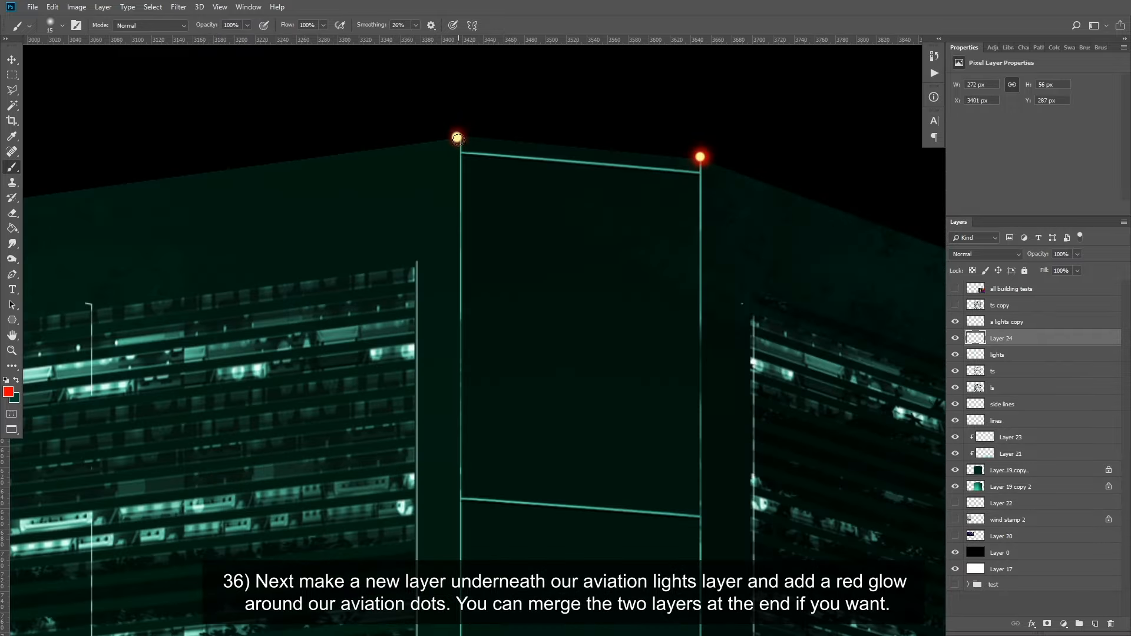
left_click_drag(824, 377, 70, 165)
left_click(633, 195)
left_click(352, 283)
left_click_drag(356, 285, 541, 240)
left_click(320, 376)
left_click(320, 377)
key("ctrl+0")
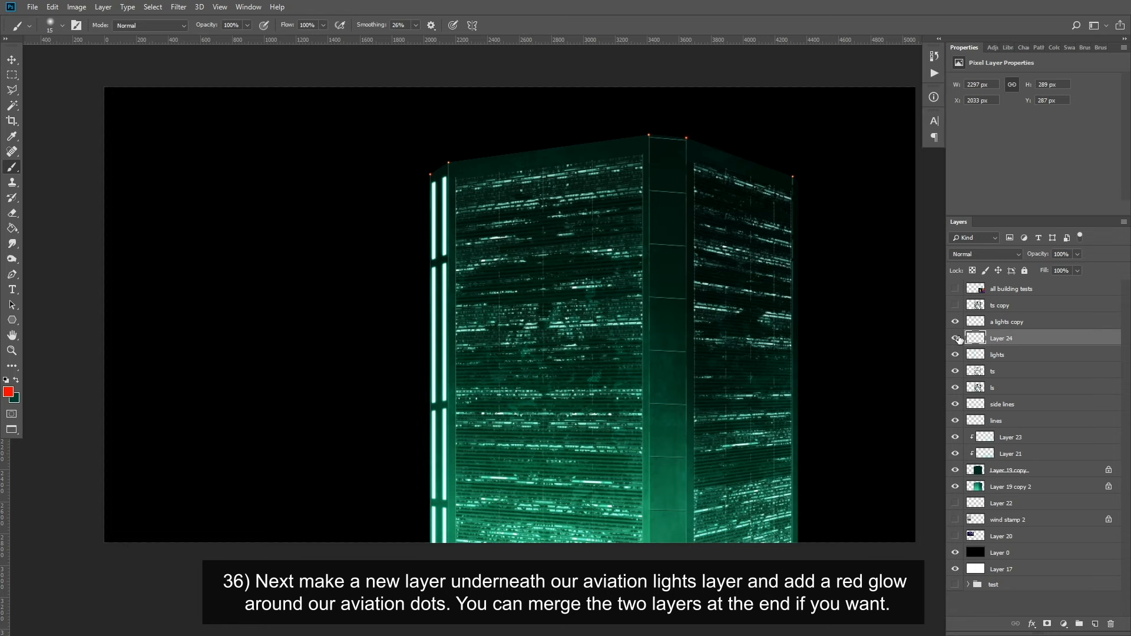
- Compare the building with and without the red glow, and merge the a lights copy layer with the glow layer below
left_click(955, 338)
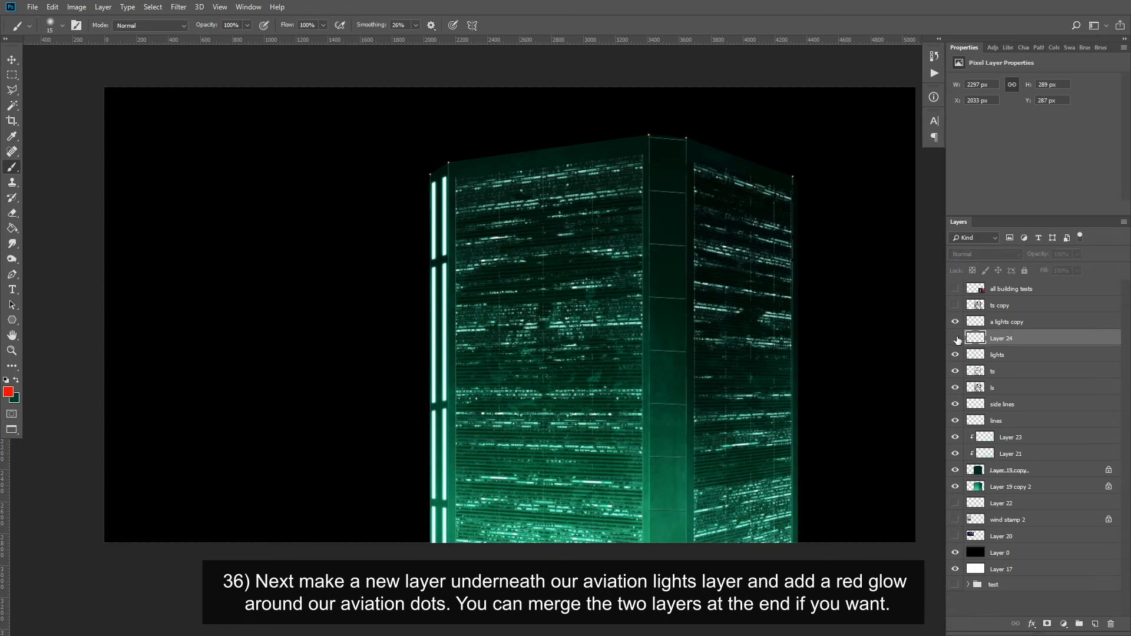
left_click(955, 339)
right_click(1021, 323)
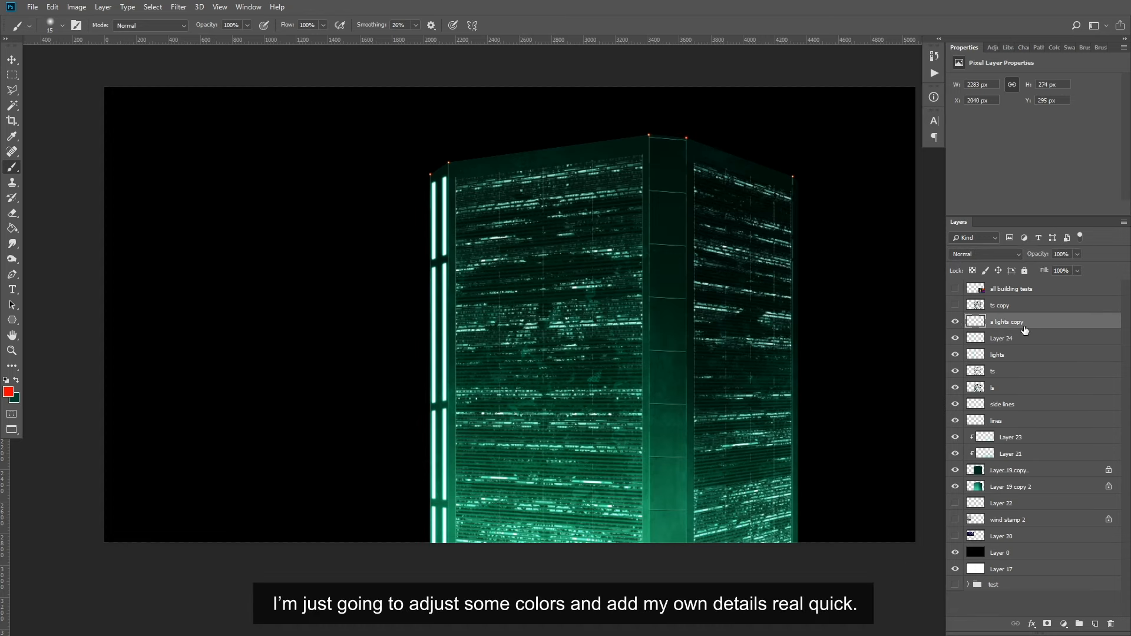
left_click(911, 460)
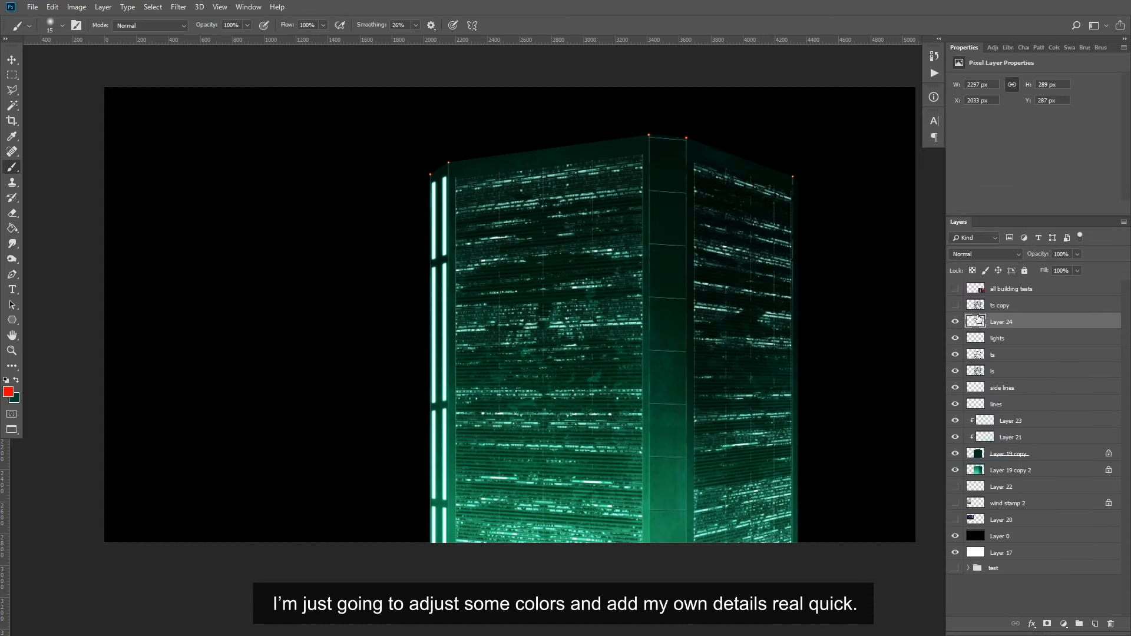
- Move Layer 22, wind stamp 2 and Layer 20 up the layer stack to directly below all building tests
left_click(1012, 370)
left_click_drag(844, 247, 740, 232)
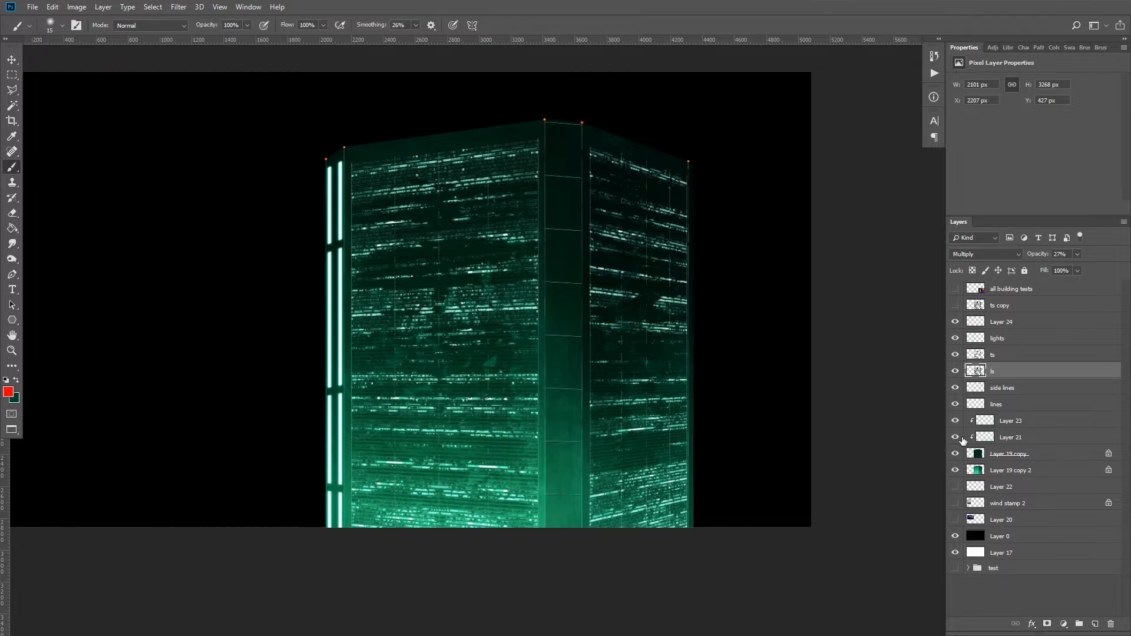
left_click(1009, 487)
left_click(1012, 520, "shift")
mouse_move(1014, 497)
left_mouse_down()
mouse_move(1013, 514)
mouse_move(1004, 495)
mouse_move(1019, 283)
left_mouse_up()
left_click_drag(1014, 339, 1014, 283)
scroll(491, 271, "up", 3)
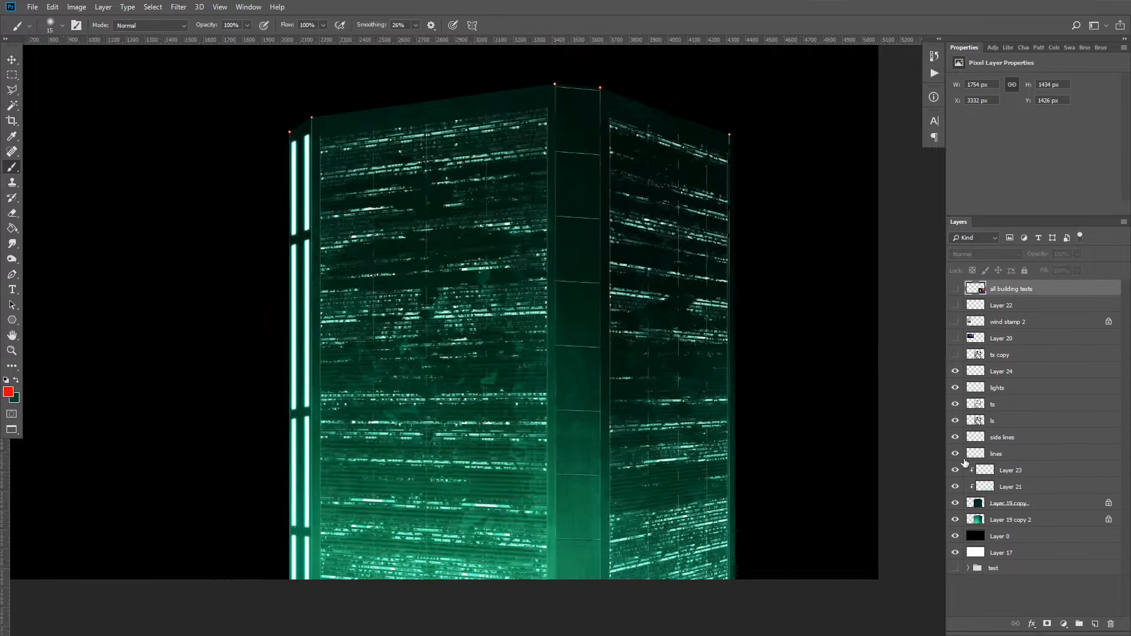
- Add a new layer above Layer 23 and draw straight light green outlines above the building's window areas
key("e")
left_click(1011, 470)
left_click_drag(793, 306, 778, 254)
scroll(779, 254, "down", 3)
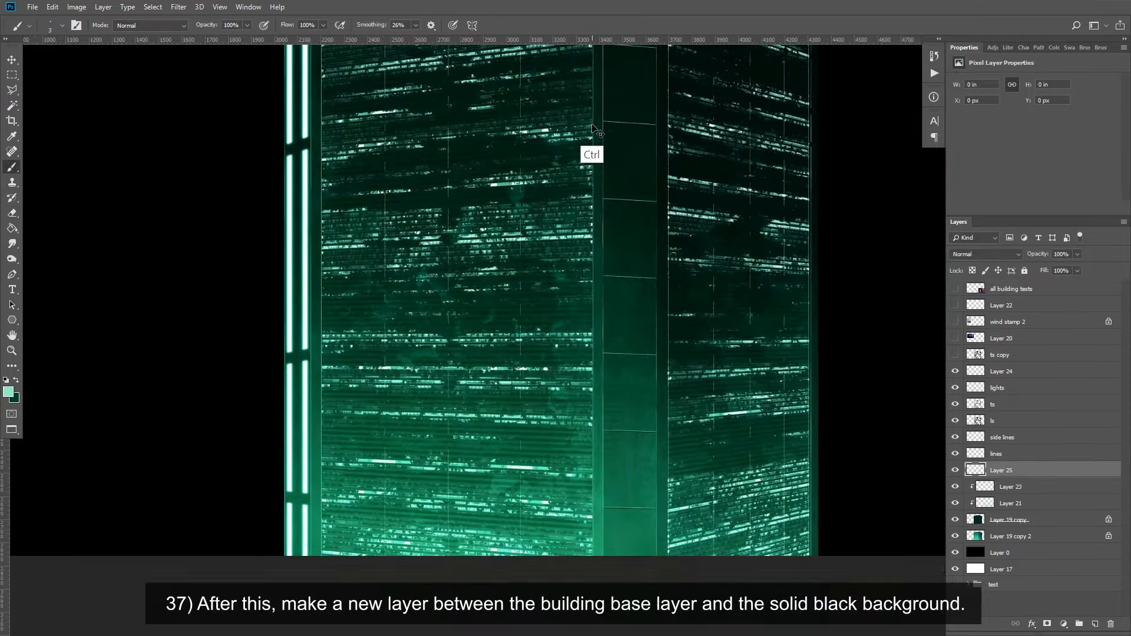
scroll(592, 129, "up", 3)
left_click(336, 189)
left_click(886, 370, "shift")
key("e")
key("b")
- Draw a thin straight outline with the Hard Round brush along the right face's roof edge, between its two aviation lights
right_click(811, 338)
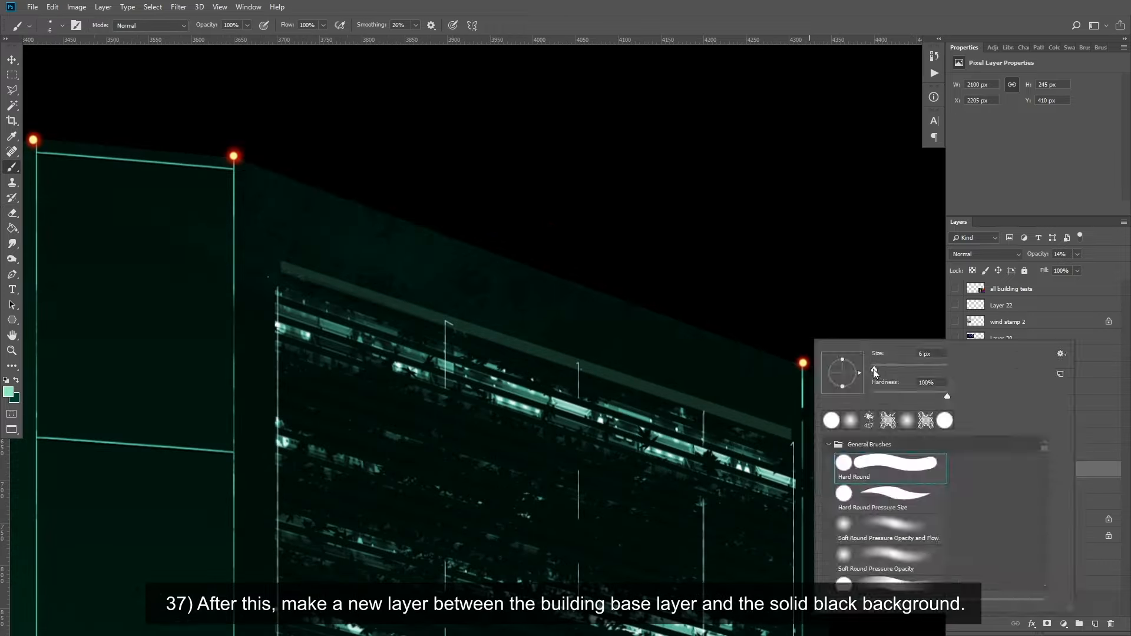
left_click(802, 363)
left_click(234, 157, "shift")
scroll(732, 221, "down", 5)
scroll(732, 221, "up", 2)
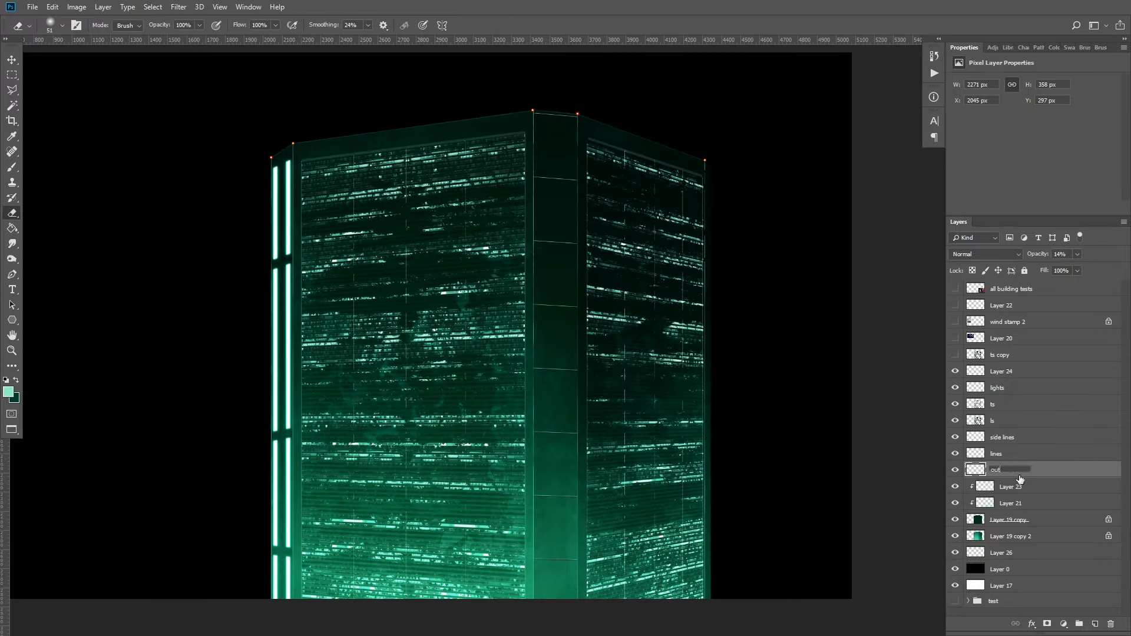
- Create a green haze rising from the canvas bottom with a foreground-to-transparent gradient on Layer 26, and set its opacity to 28%
right_click(507, 291)
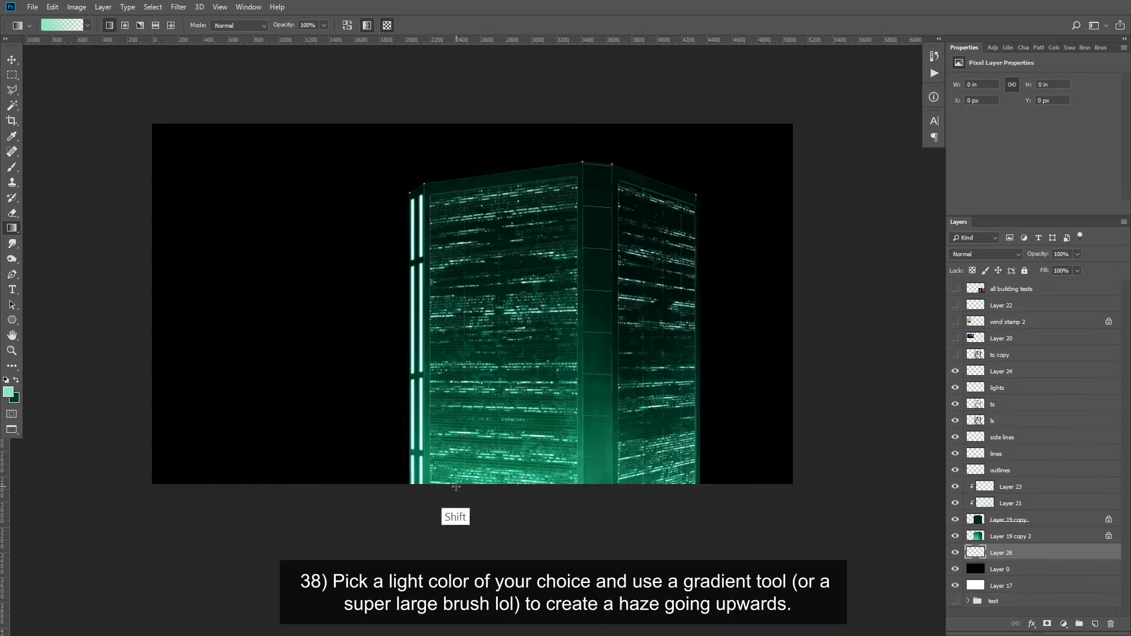
left_click_drag(471, 483, 471, 248)
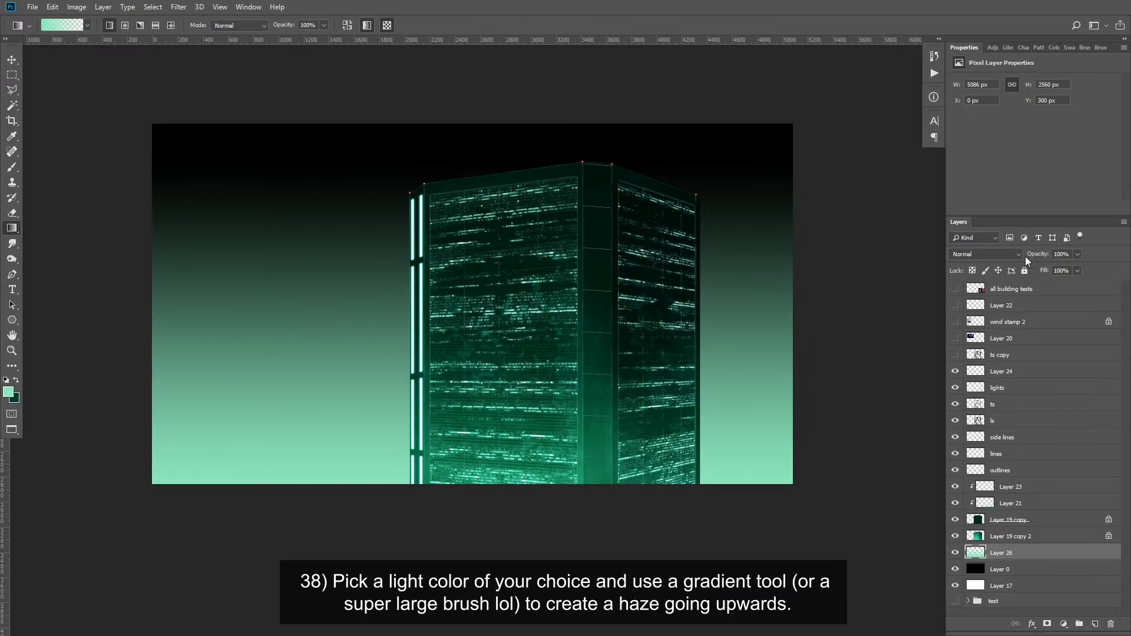
left_click_drag(1077, 254, 1049, 266)
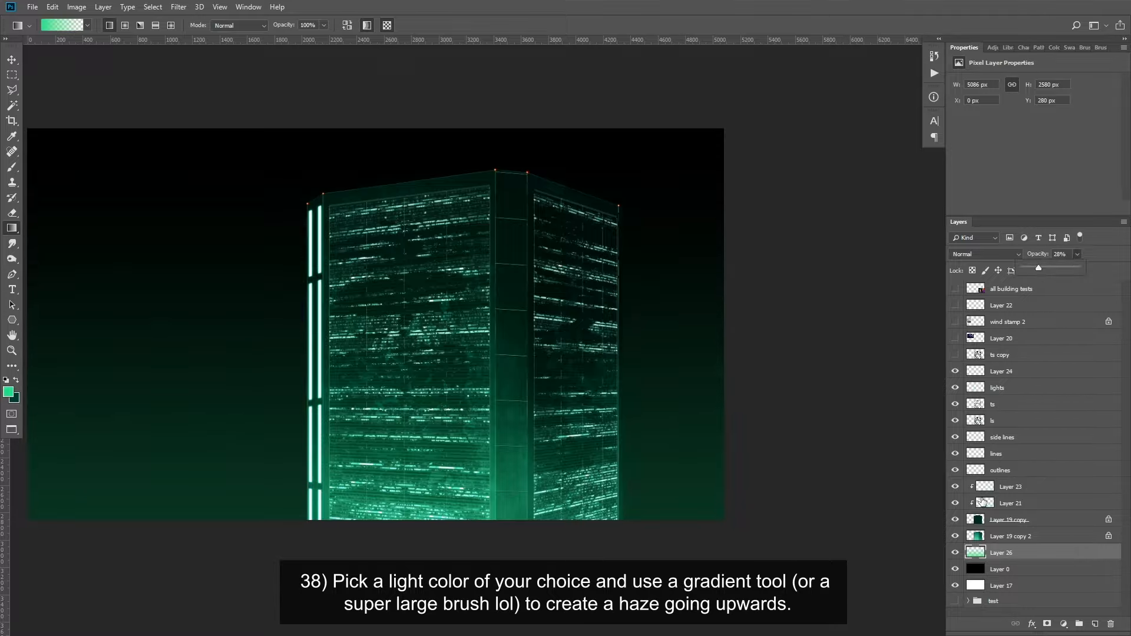
- Show the Layer 20 city photo and examine how dark its buildings are against the surrounding haze
left_click(955, 338)
left_click_drag(166, 204, 276, 268)
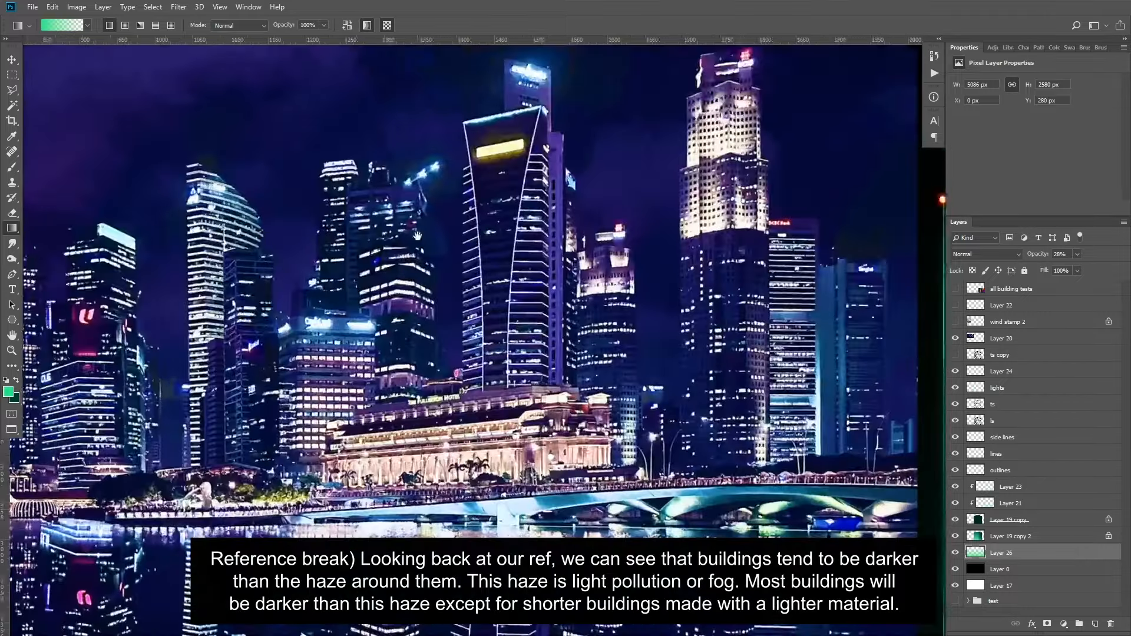
left_click_drag(393, 237, 712, 259)
left_click_drag(410, 291, 472, 355)
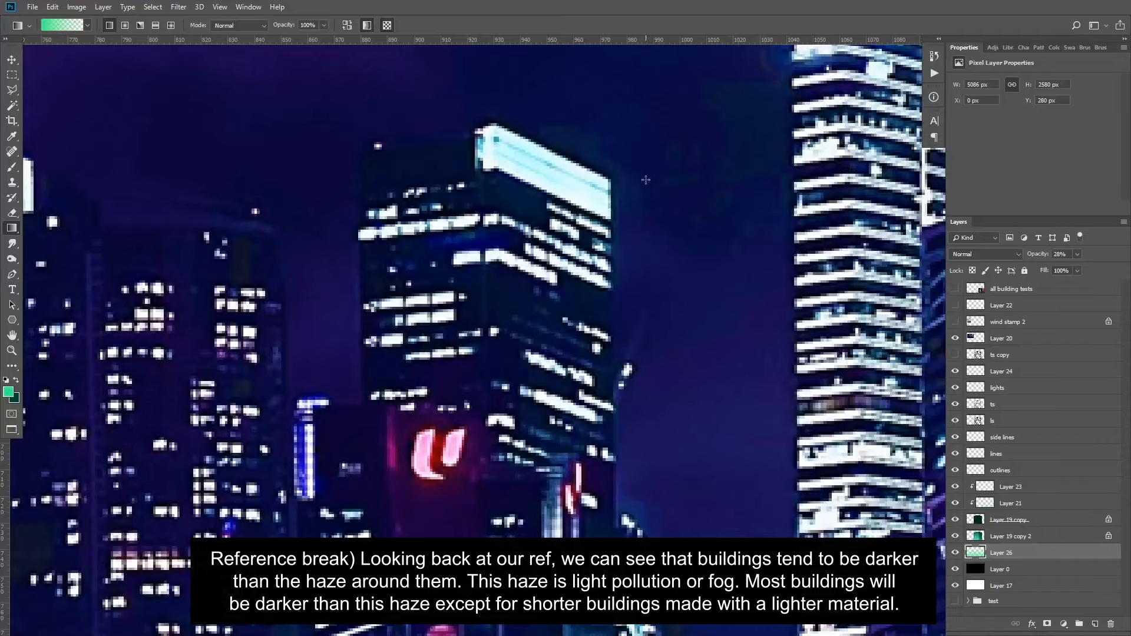
left_click_drag(674, 365, 694, 171)
left_click_drag(412, 365, 784, 218)
left_click_drag(454, 316, 721, 334)
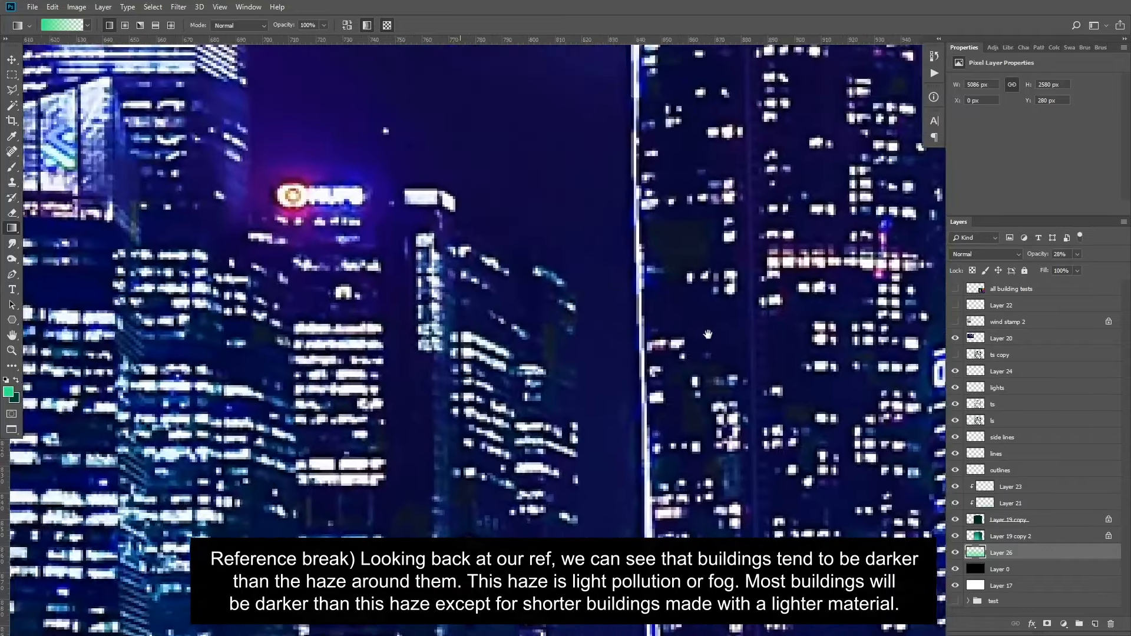
left_click_drag(599, 246, 664, 332)
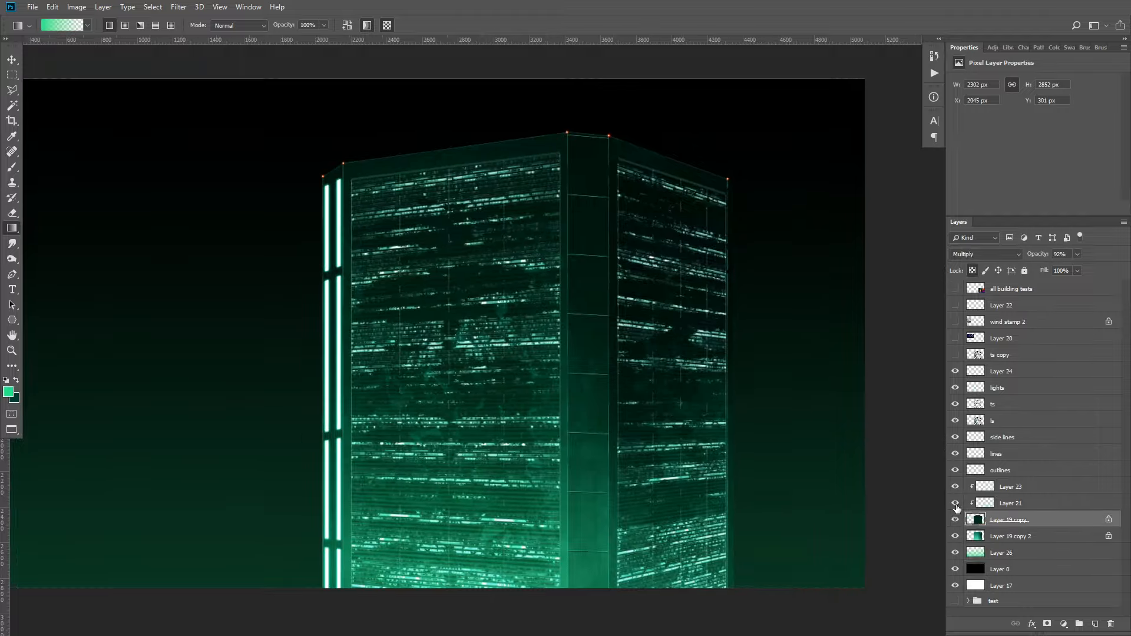
- Duplicate the building base layer, fill the copy with black and lower its opacity to darken the building
key("ctrl+j")
left_click(8, 391)
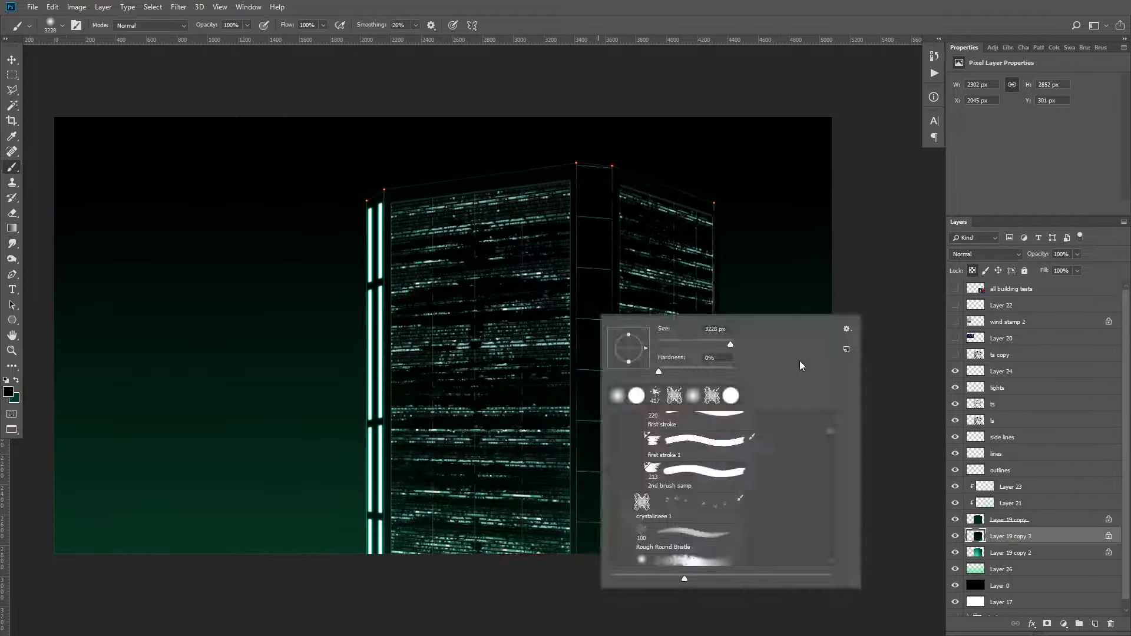
left_click(1077, 254)
left_click_drag(1039, 267, 1048, 267)
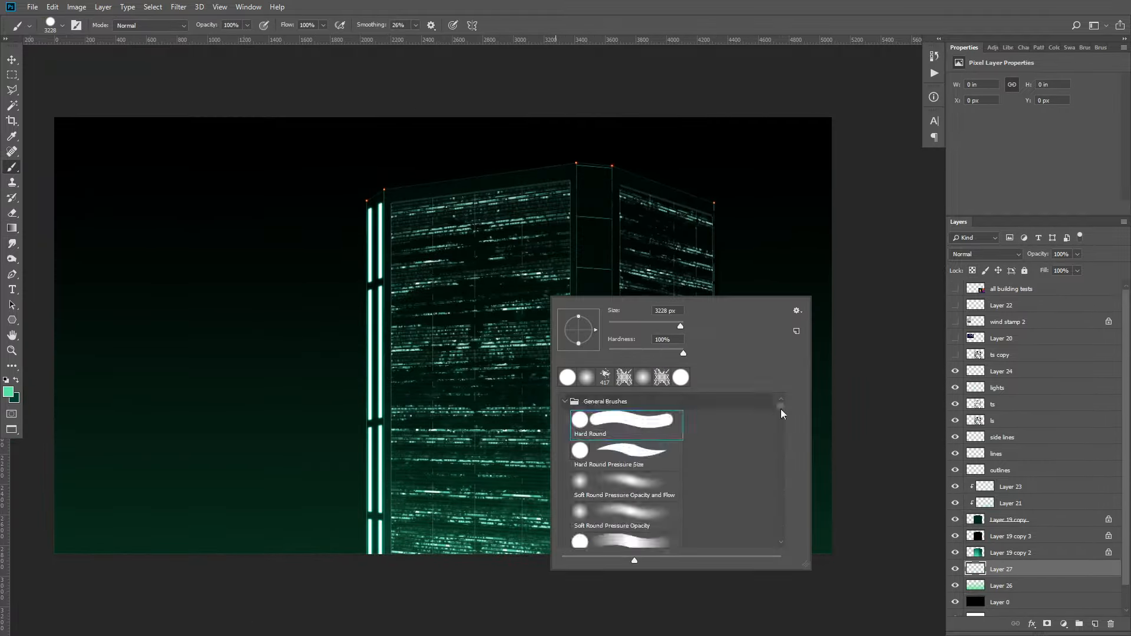
- Paint green smoke behind the building on Layer 27 with the 4778 px cloud-like brush
left_click_drag(779, 409, 782, 503)
left_click(658, 501)
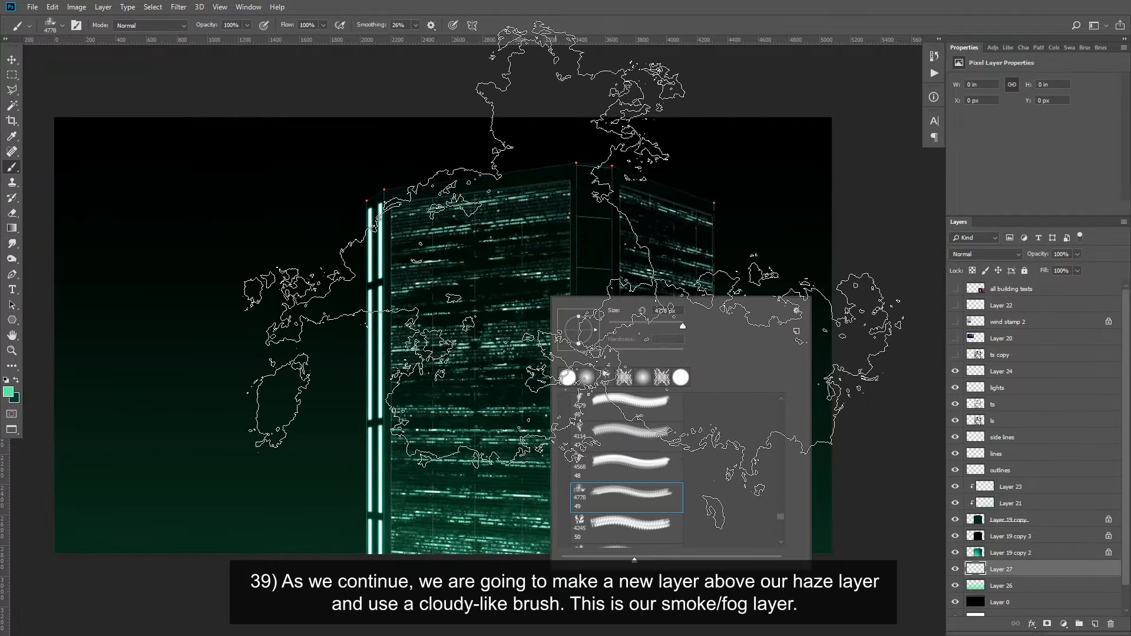
left_click(481, 335)
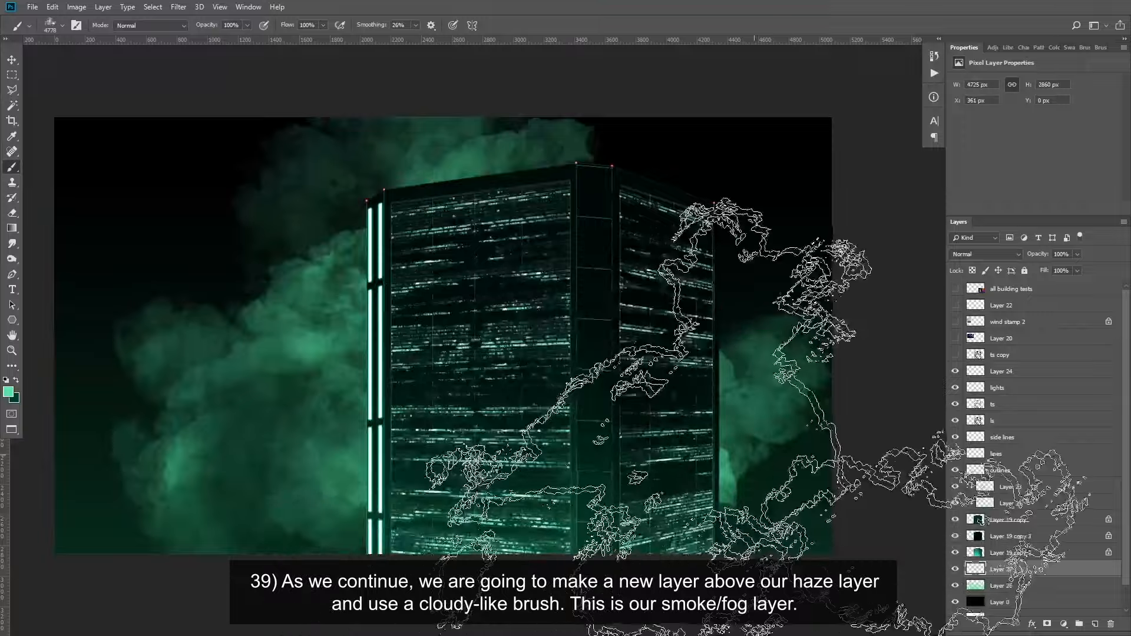
- Erase parts of the smoke to soften it, and rename the Layer 26 haze layer as light pol
key("e")
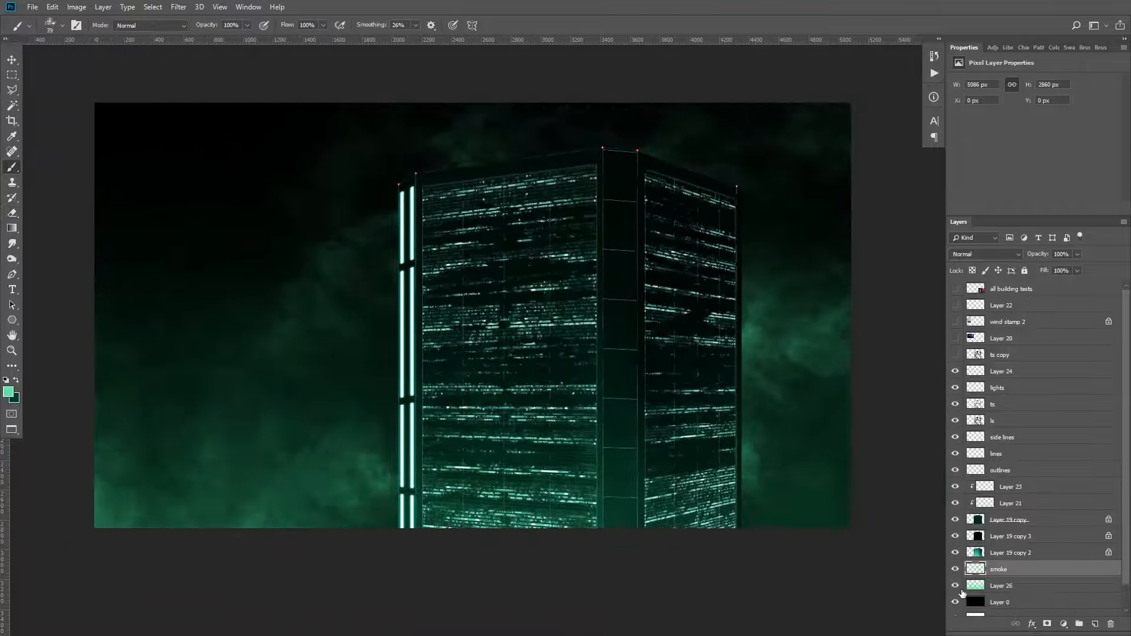
double_click(1001, 585)
type("light pol")
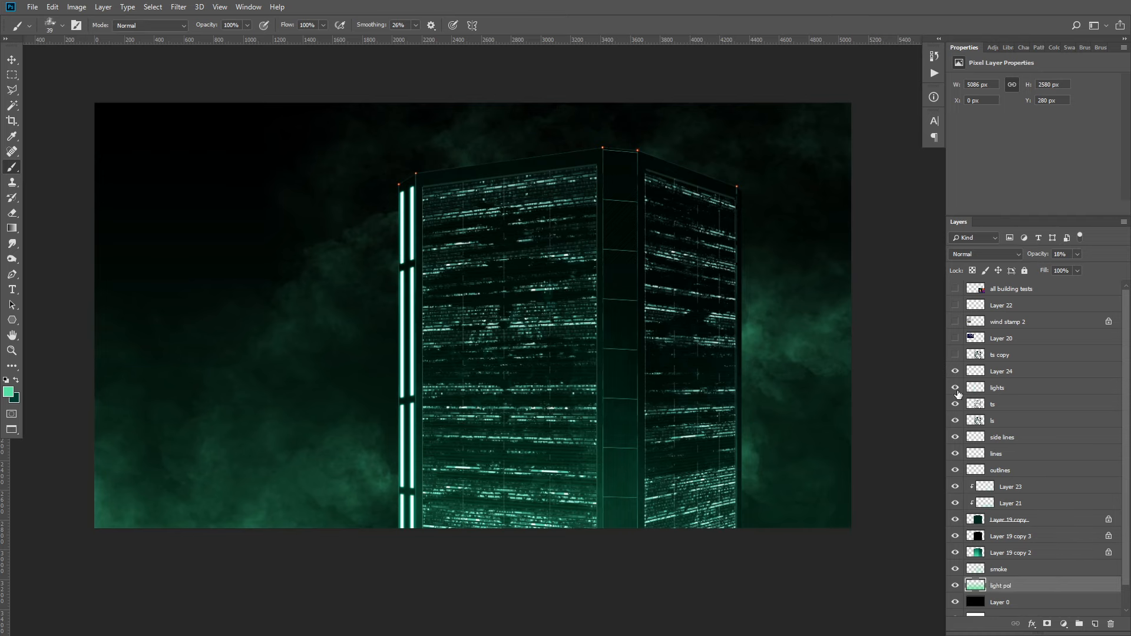
- Duplicate the ts window layer and toggle the copy's visibility to compare the window brightness
left_click(1008, 410)
right_click(1009, 409)
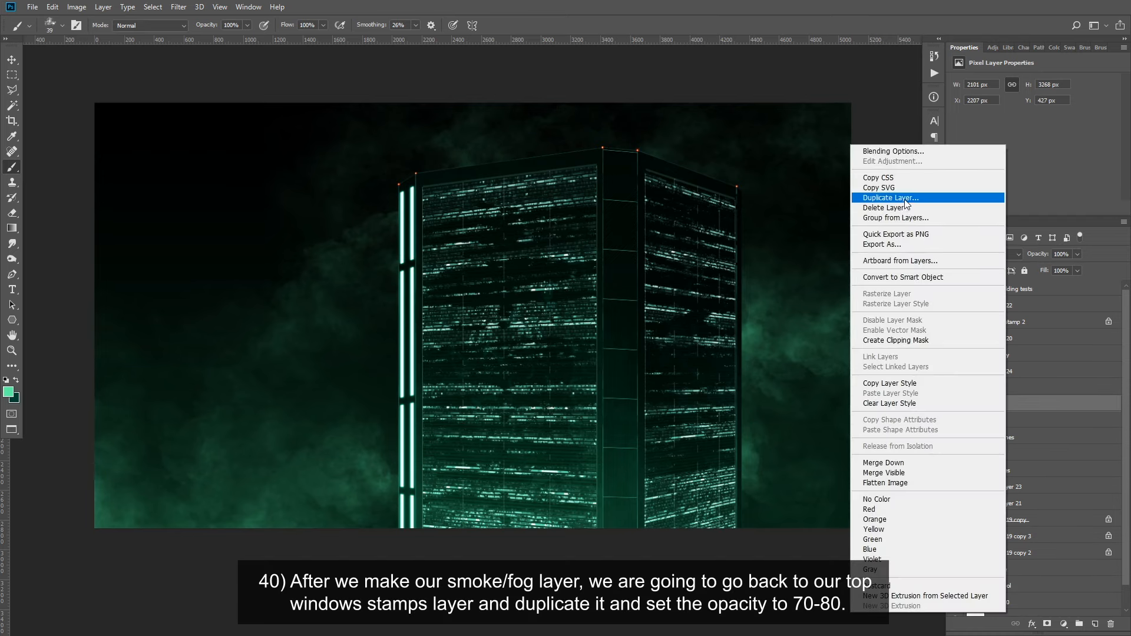
left_click(925, 204)
left_click(645, 511)
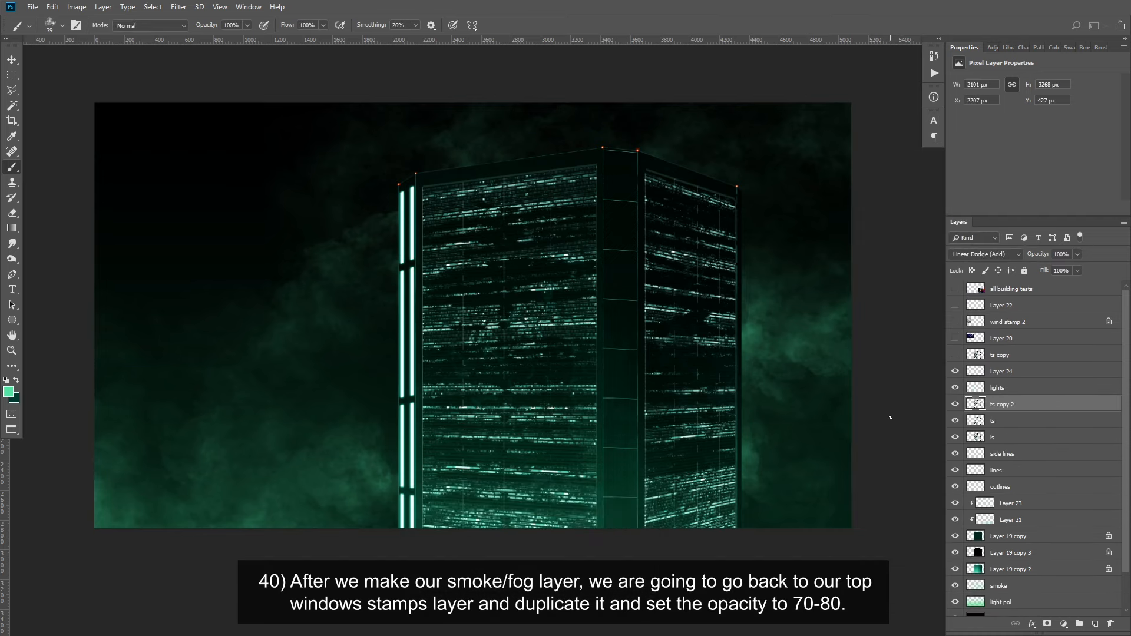
left_click(955, 405)
left_click(955, 405)
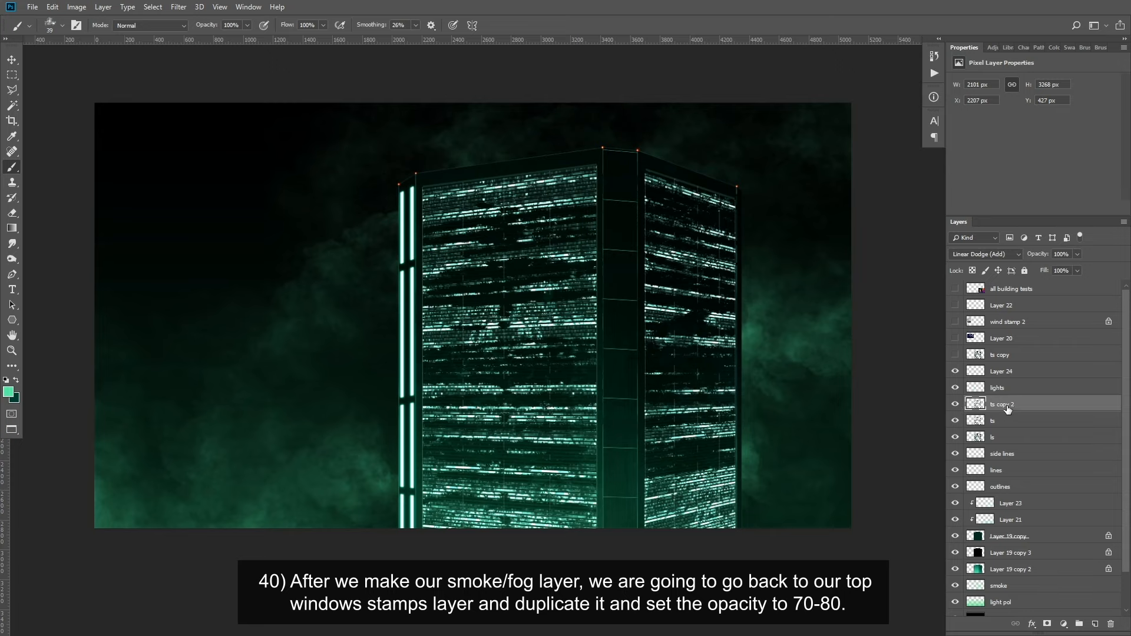
- Apply a Gaussian Blur with a radius of 22.2 pixels to the ts copy 2 layer to create a window glow
left_click_drag(593, 241, 627, 277)
left_click(182, 7)
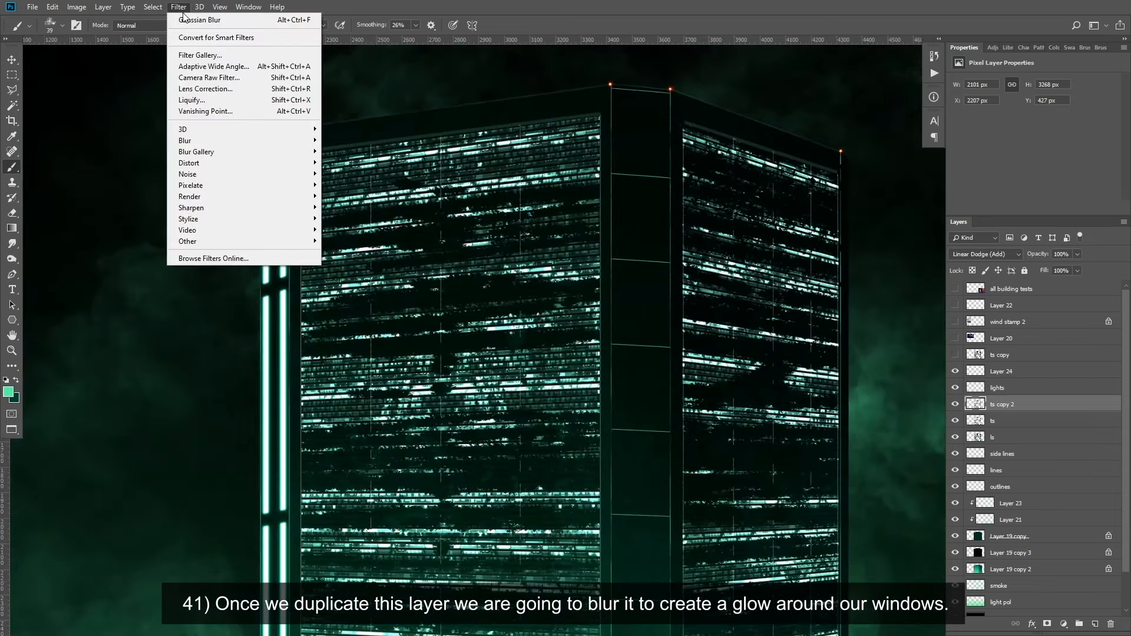
mouse_move(211, 152)
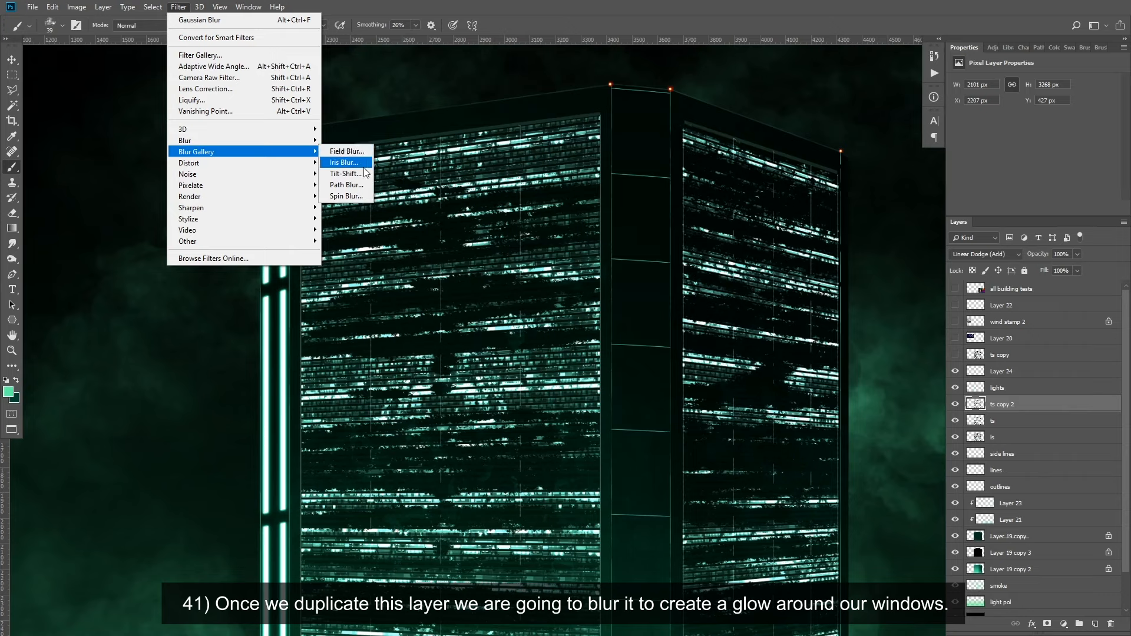
mouse_move(260, 144)
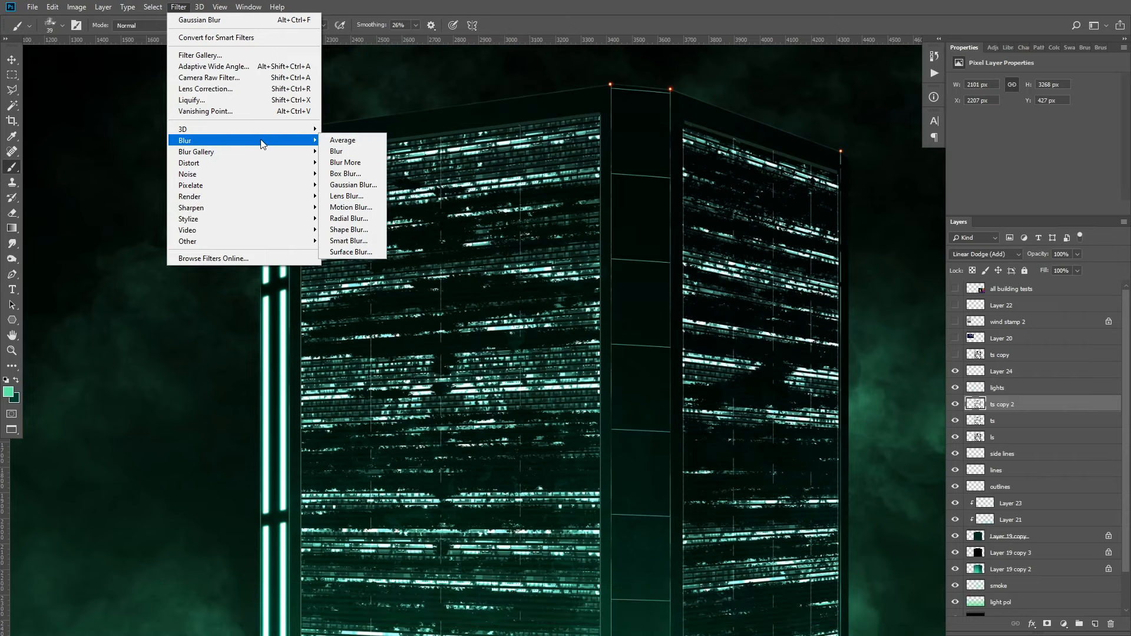
left_click(343, 186)
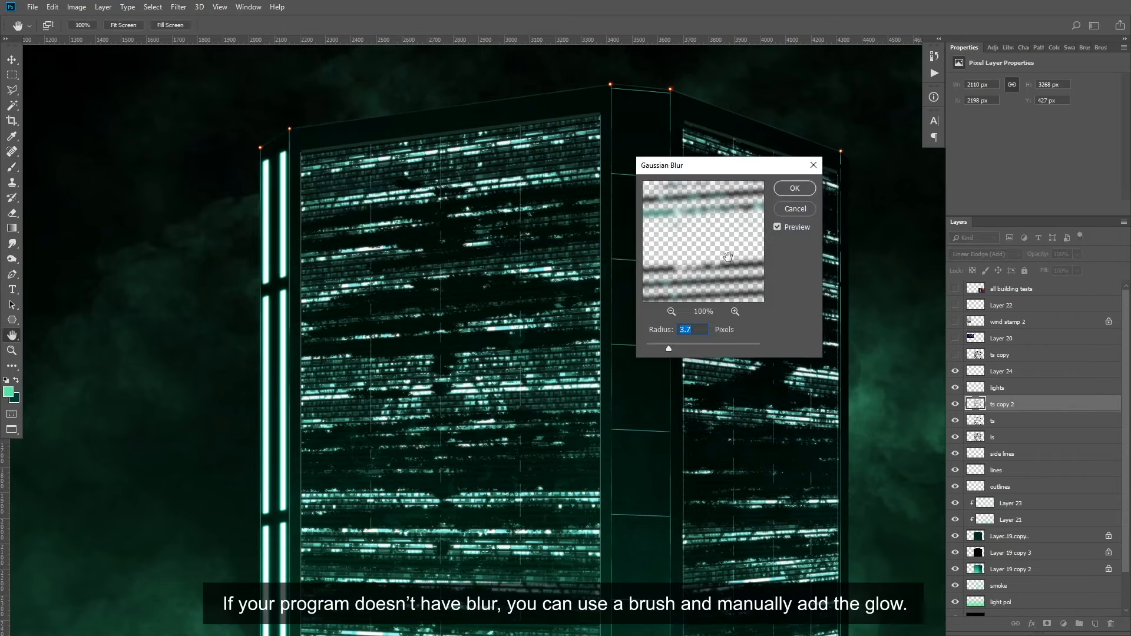
left_click_drag(677, 349, 700, 350)
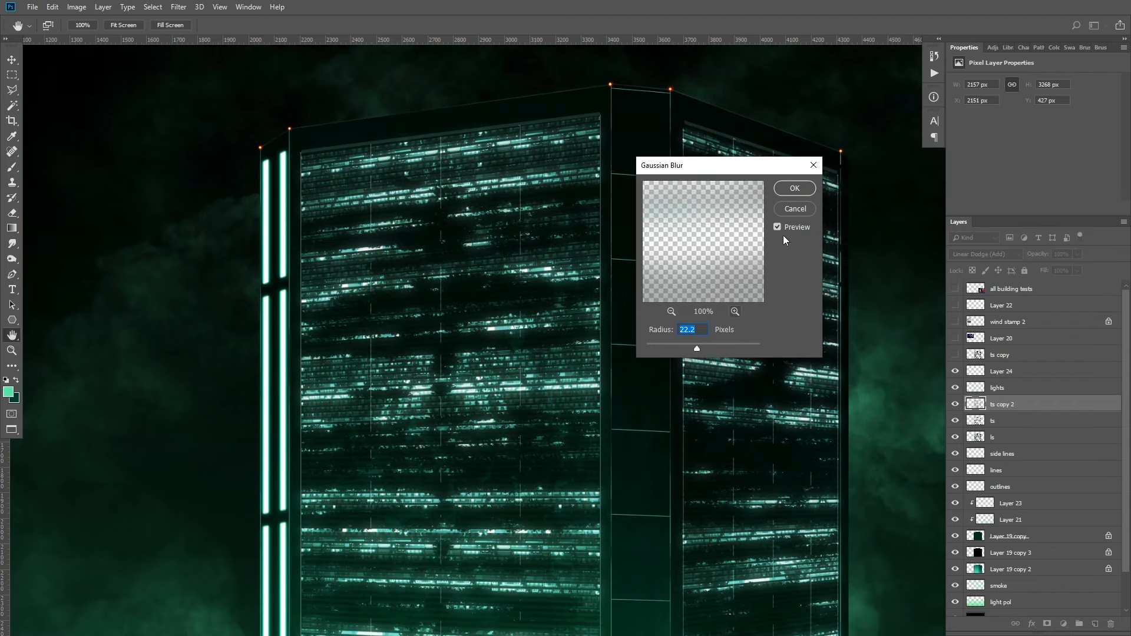
left_click(803, 188)
- Lower the opacity of the blurred ts copy 2 layer to 78%
left_click_drag(779, 251, 737, 251)
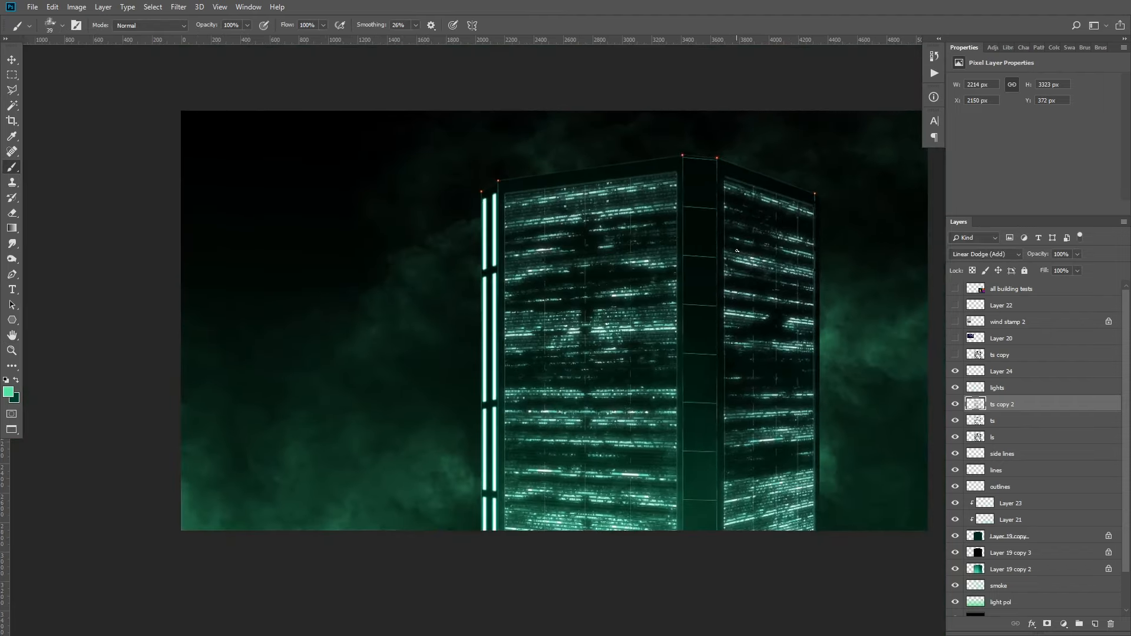
left_click_drag(827, 347, 842, 353)
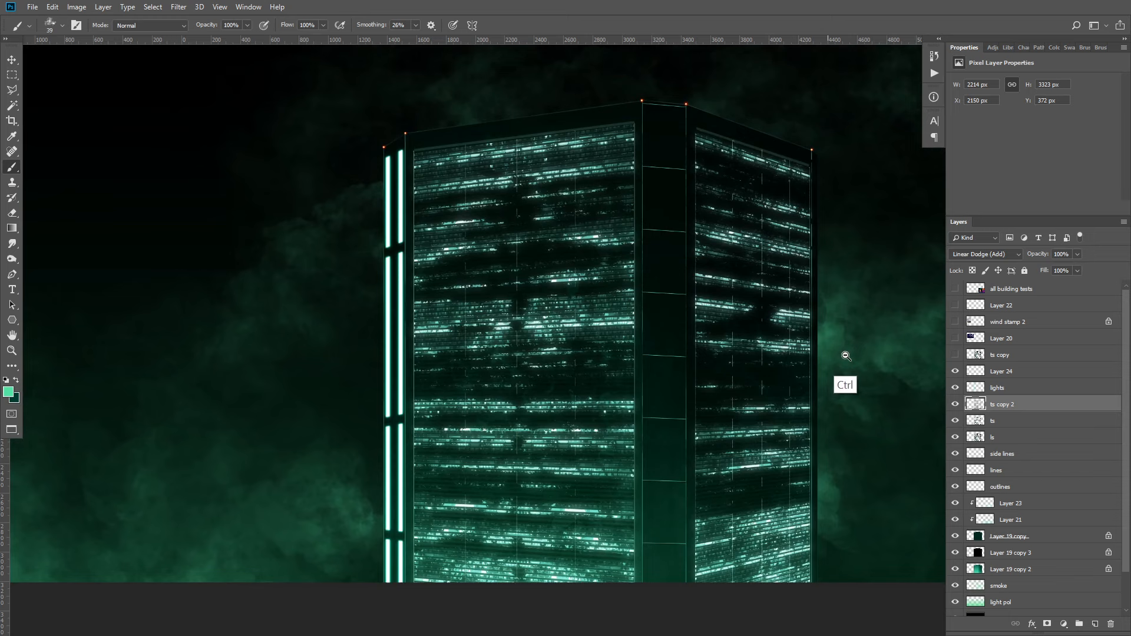
left_click(1076, 254)
left_click_drag(1068, 268, 1065, 267)
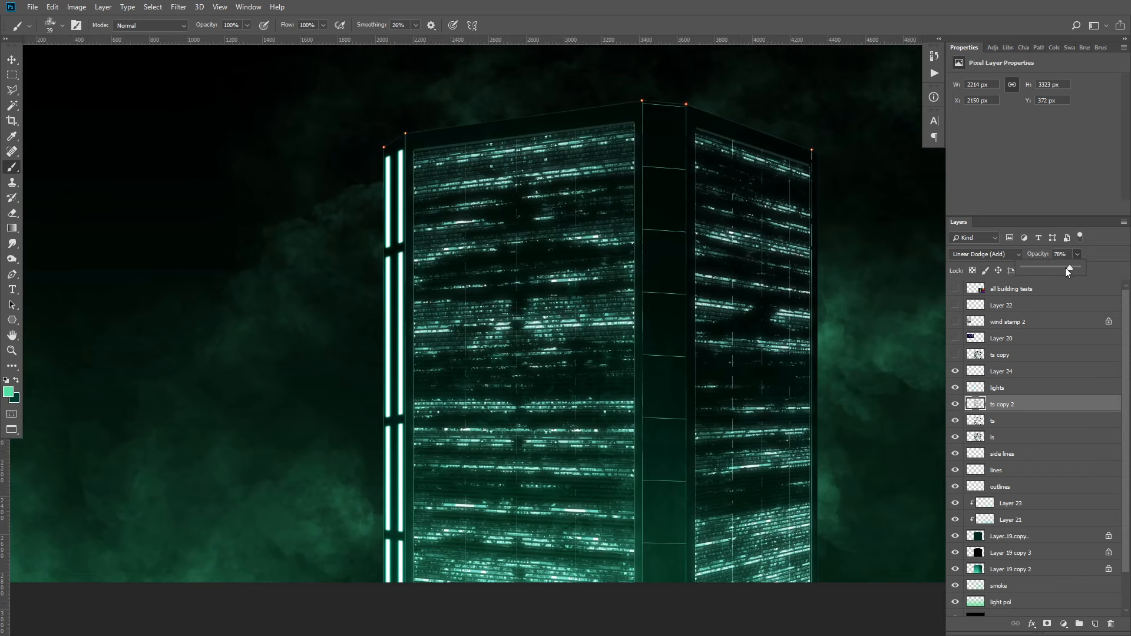
left_click_drag(819, 313, 754, 300)
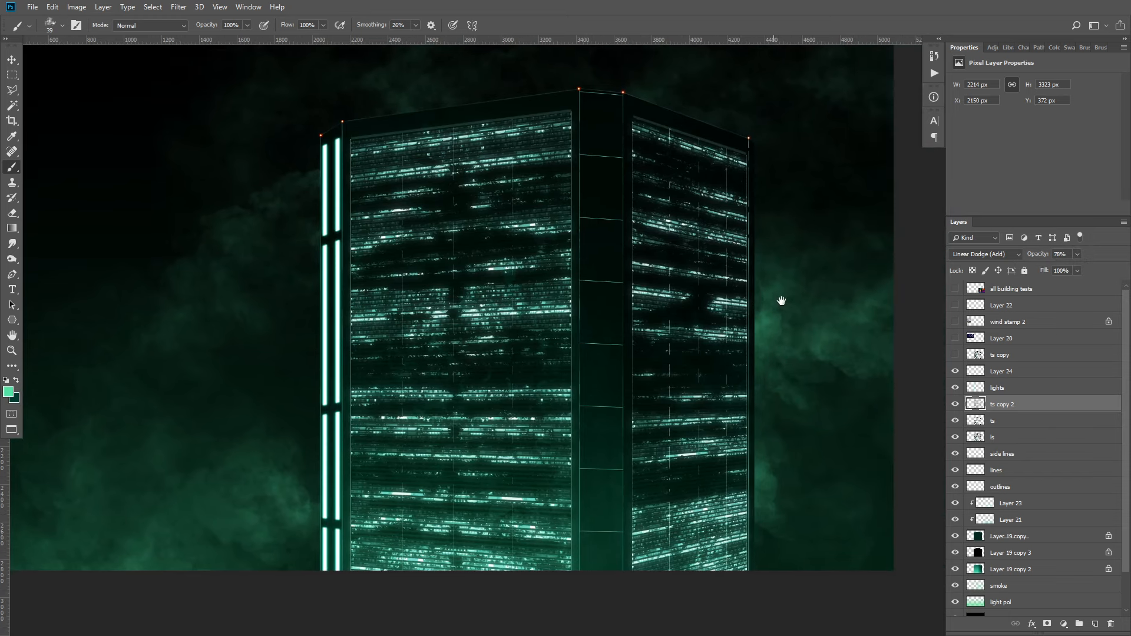
- Toggle the visibility of the outlines and ts copy 2 layers to compare the building with and without them
left_click(956, 488)
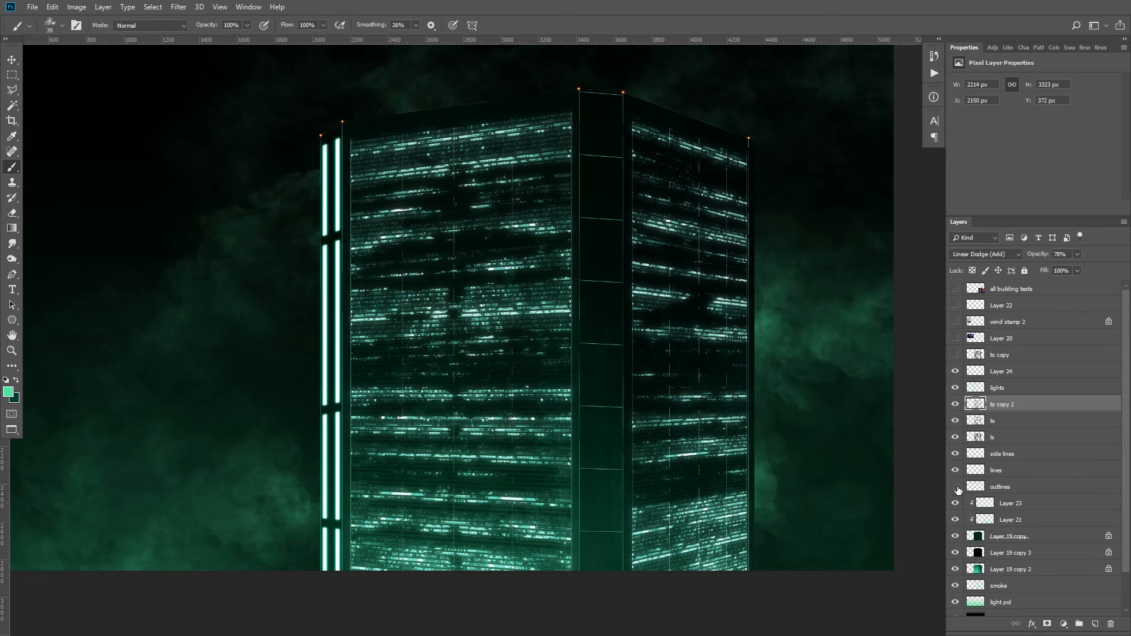
left_click(956, 487)
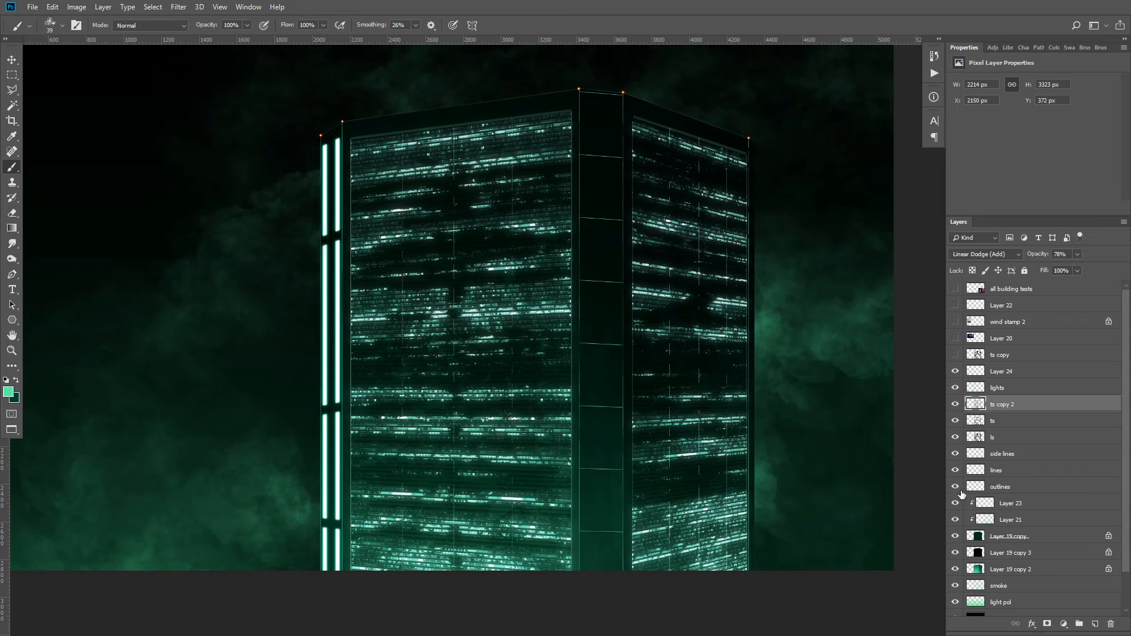
left_click(955, 404)
left_click(955, 404)
- Enlarge the textured paint brush to 464 px with ts copy 2 as the active layer
key("e")
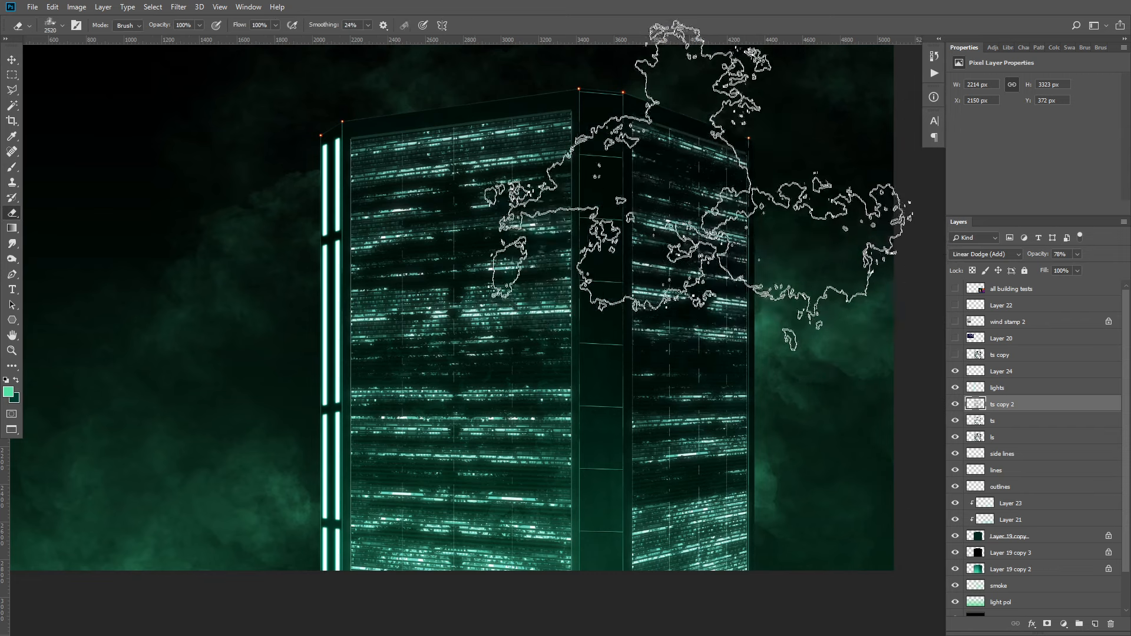
right_click(715, 187)
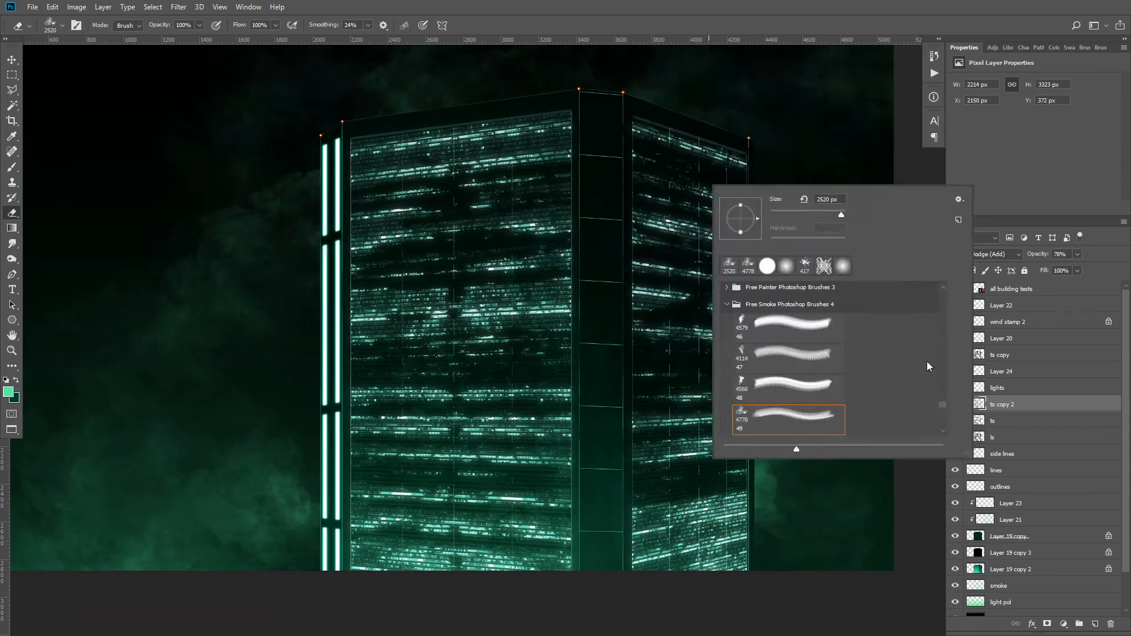
left_click(823, 265)
key("b")
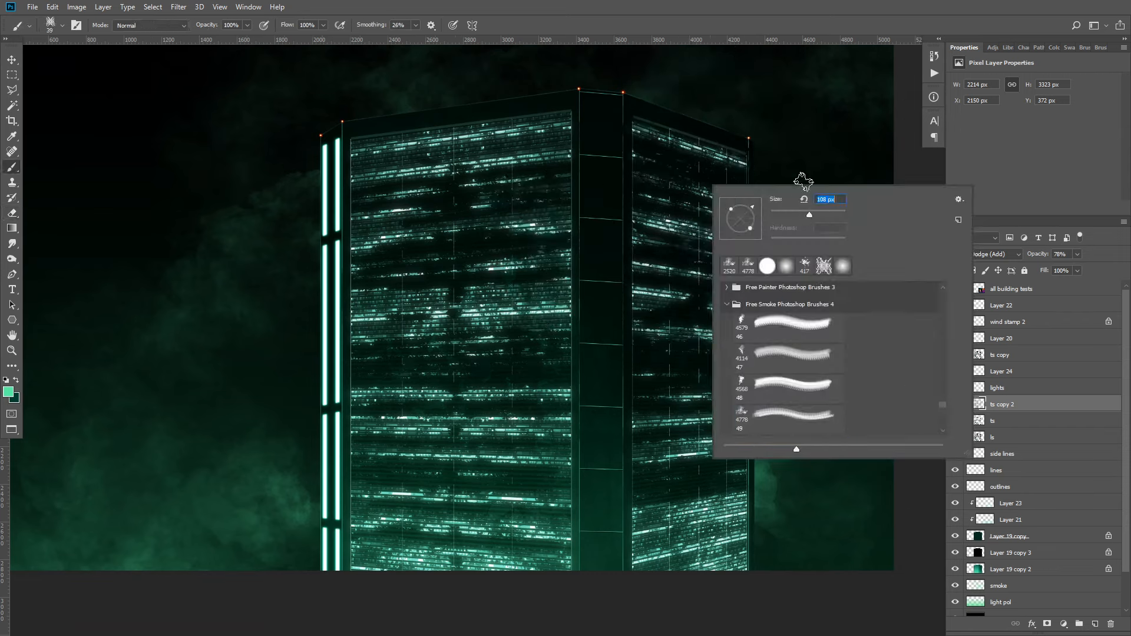
left_click(826, 215)
left_click(836, 214)
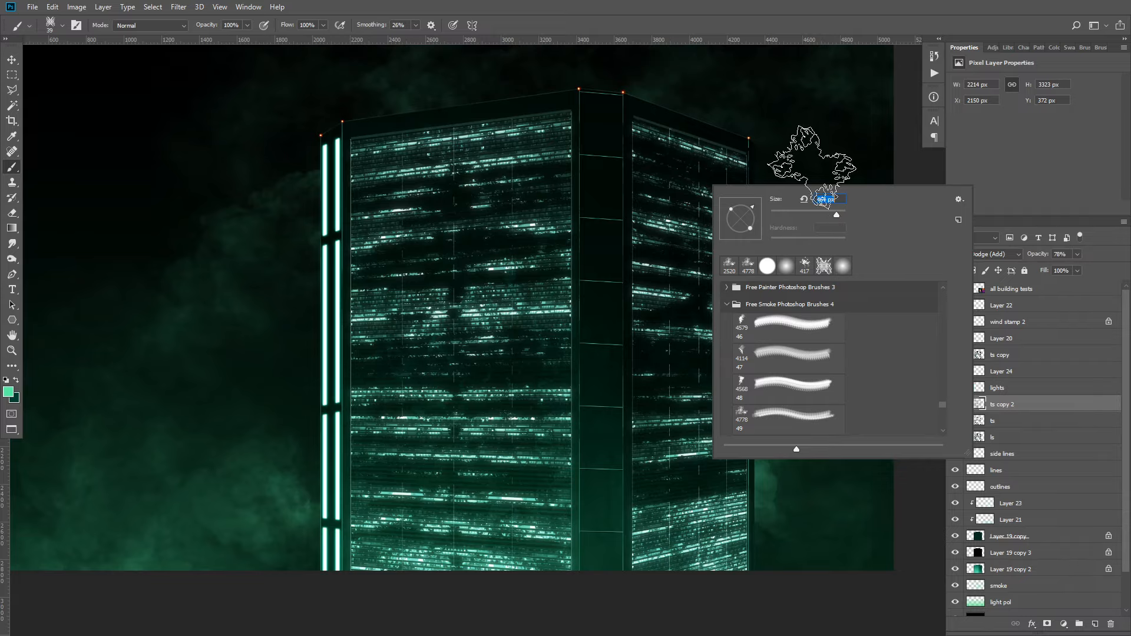
left_click(1036, 404)
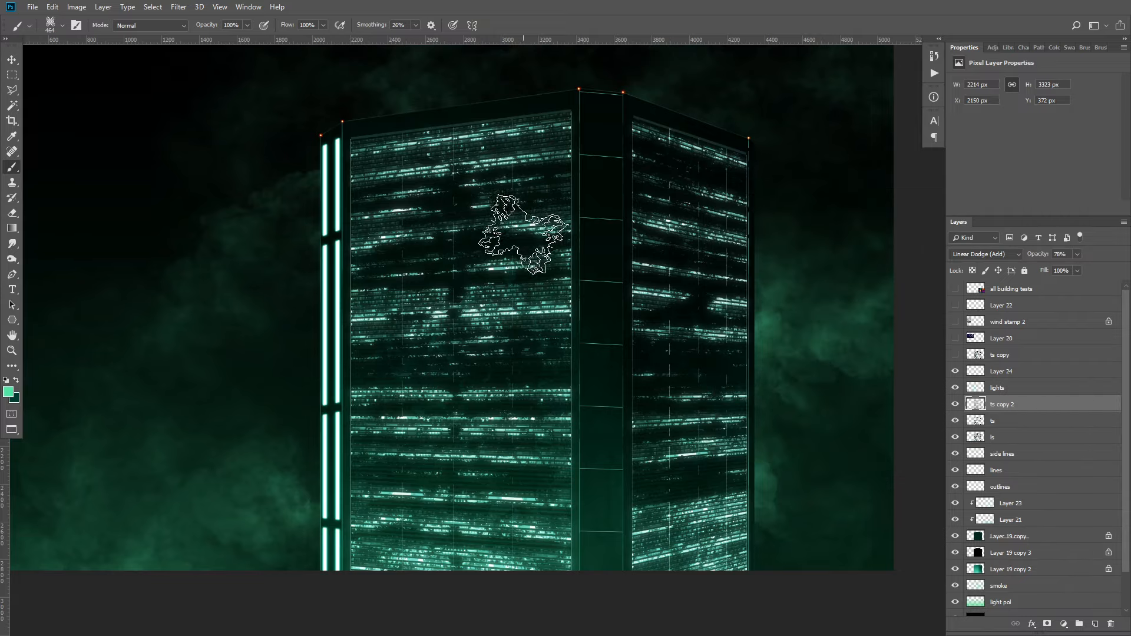
- Erase parts of the window glow on ts copy 2 with a 322 px Hard Round Pressure Opacity and Flow eraser
key("e")
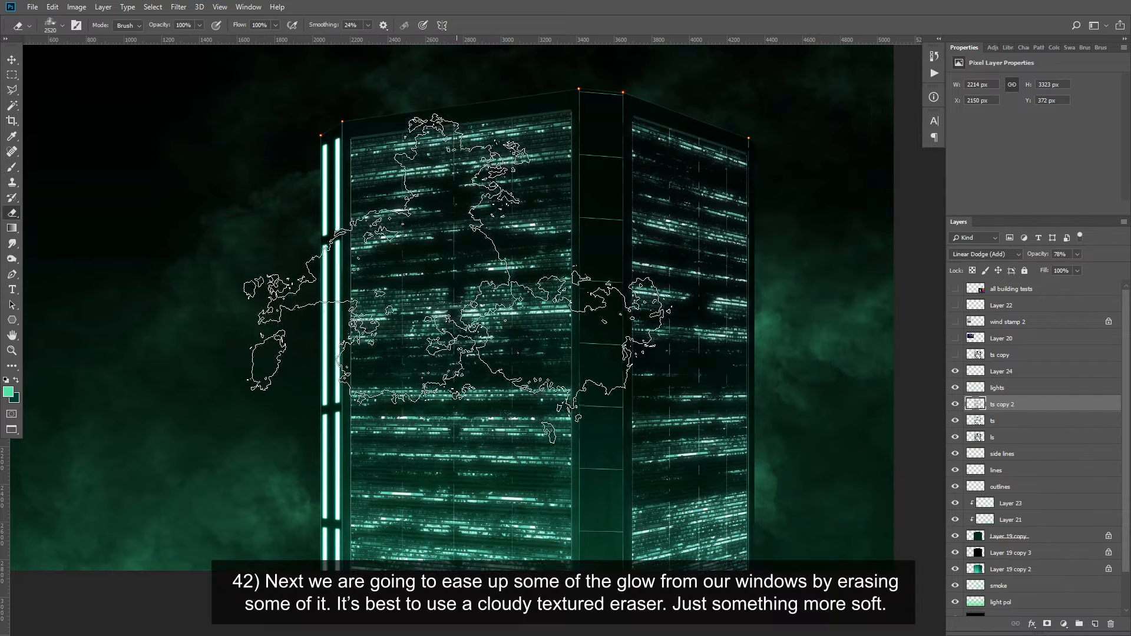
right_click(471, 268)
mouse_move(698, 481)
left_mouse_down()
mouse_move(688, 365)
mouse_move(690, 377)
left_mouse_up()
left_click(557, 431)
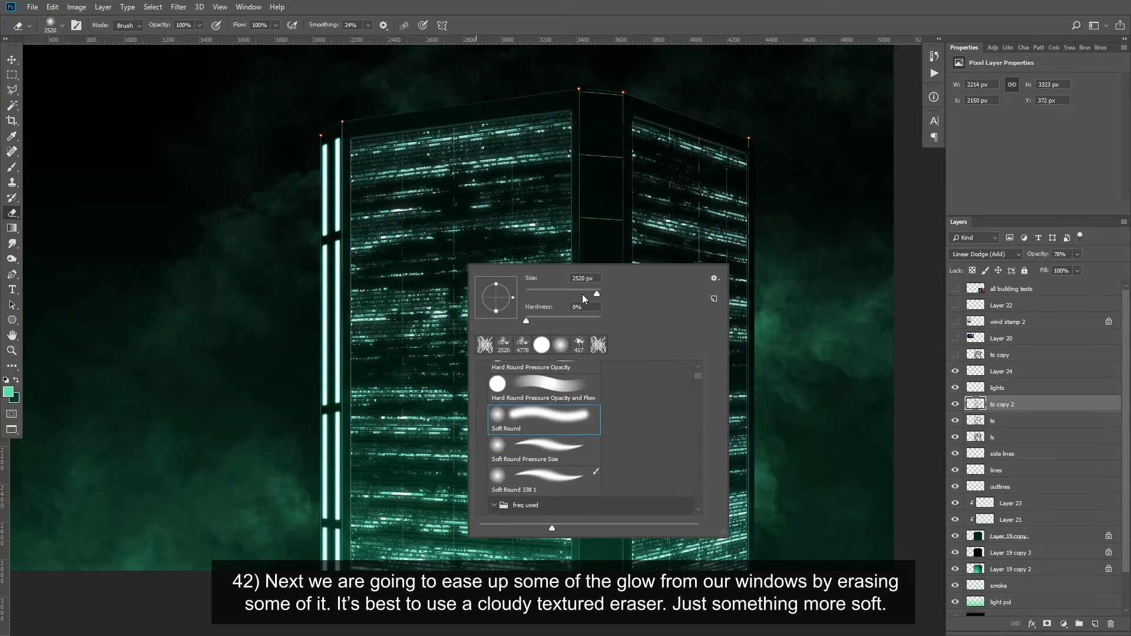
left_click(564, 394)
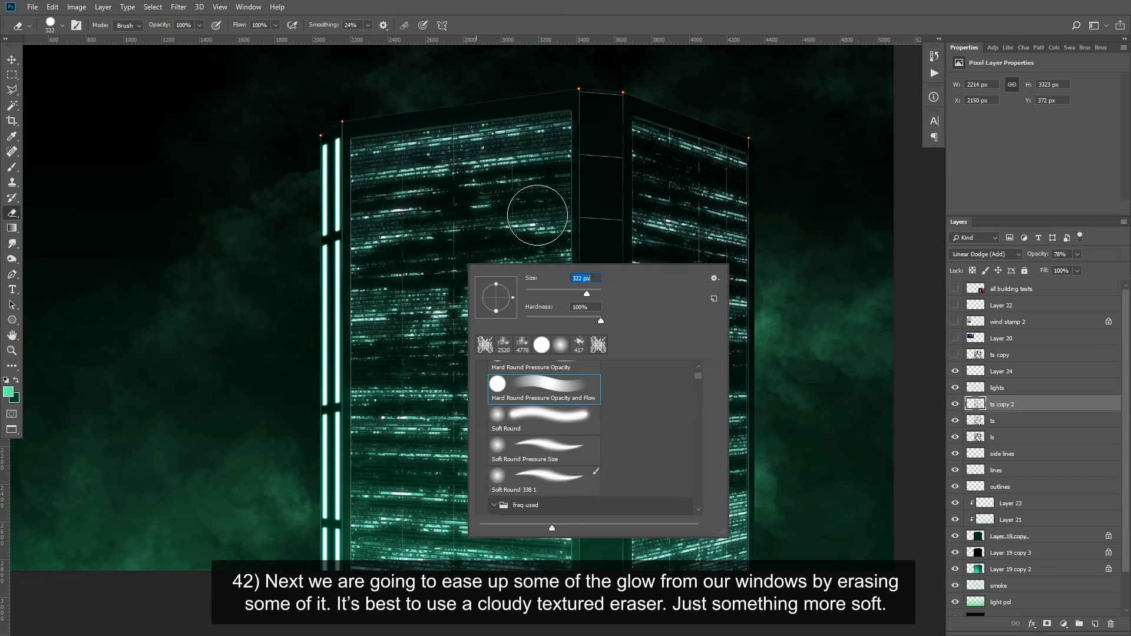
left_click(510, 170)
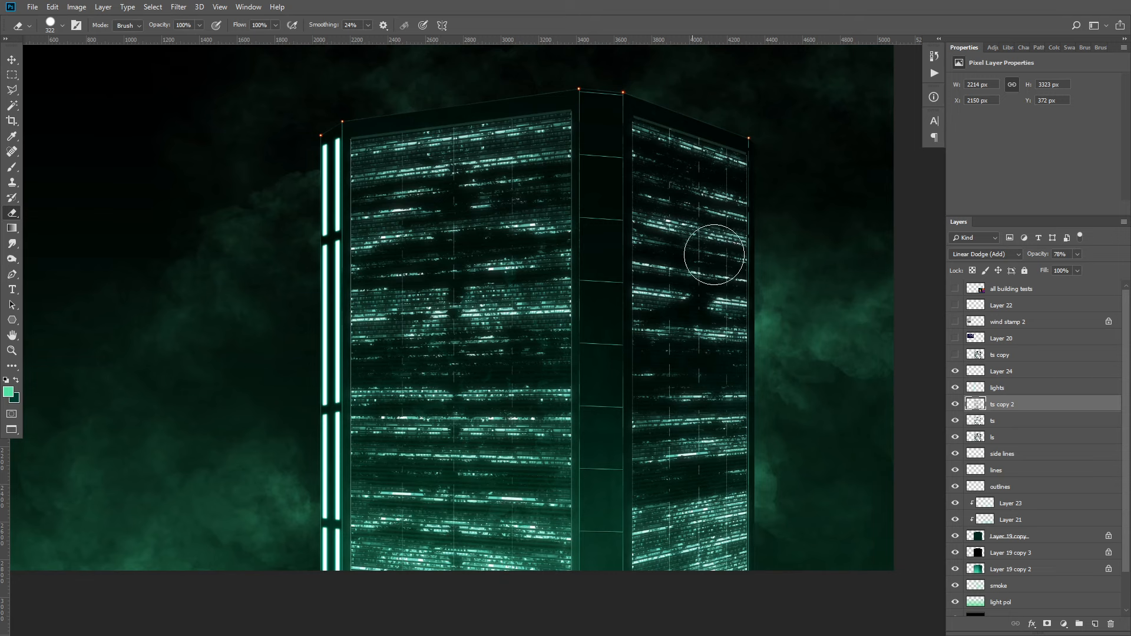
- Duplicate the lights layer as lights copy
left_click(1021, 391)
right_click(1020, 394)
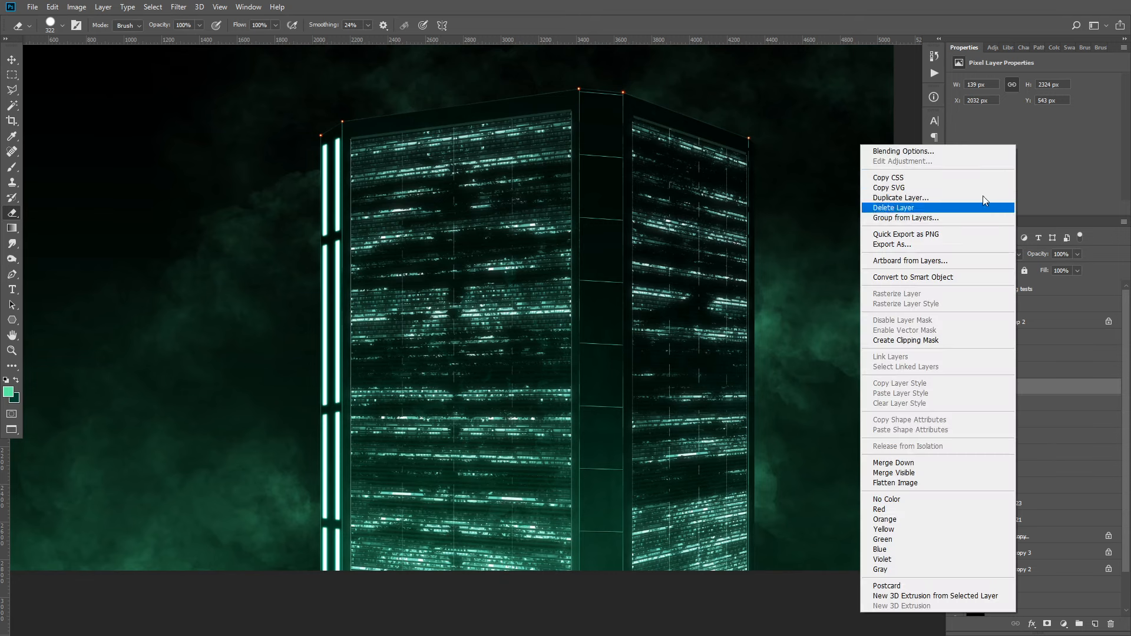
left_click(942, 198)
left_click(642, 513)
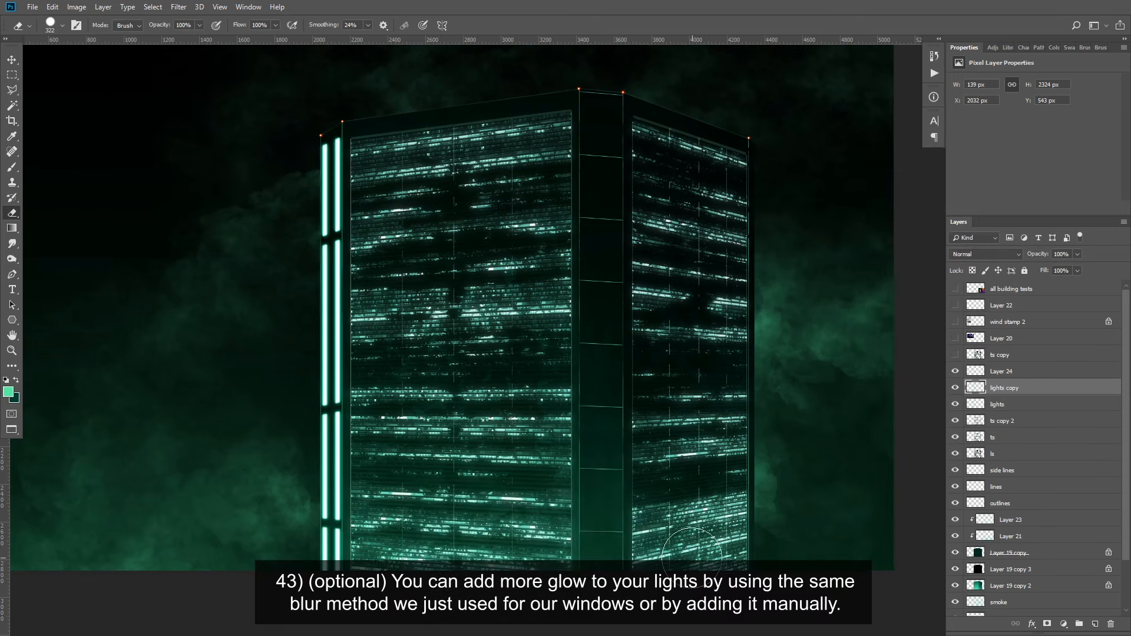
- Apply a Gaussian Blur with a radius of 47.0 pixels to the lights copy layer
left_click(181, 9)
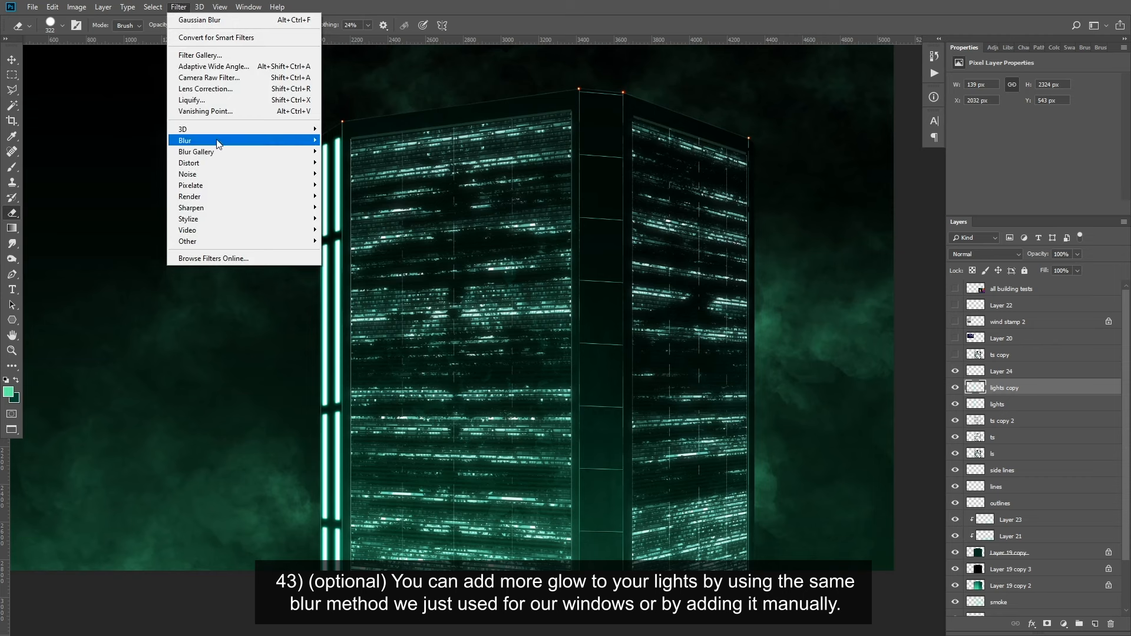
mouse_move(233, 155)
mouse_move(303, 141)
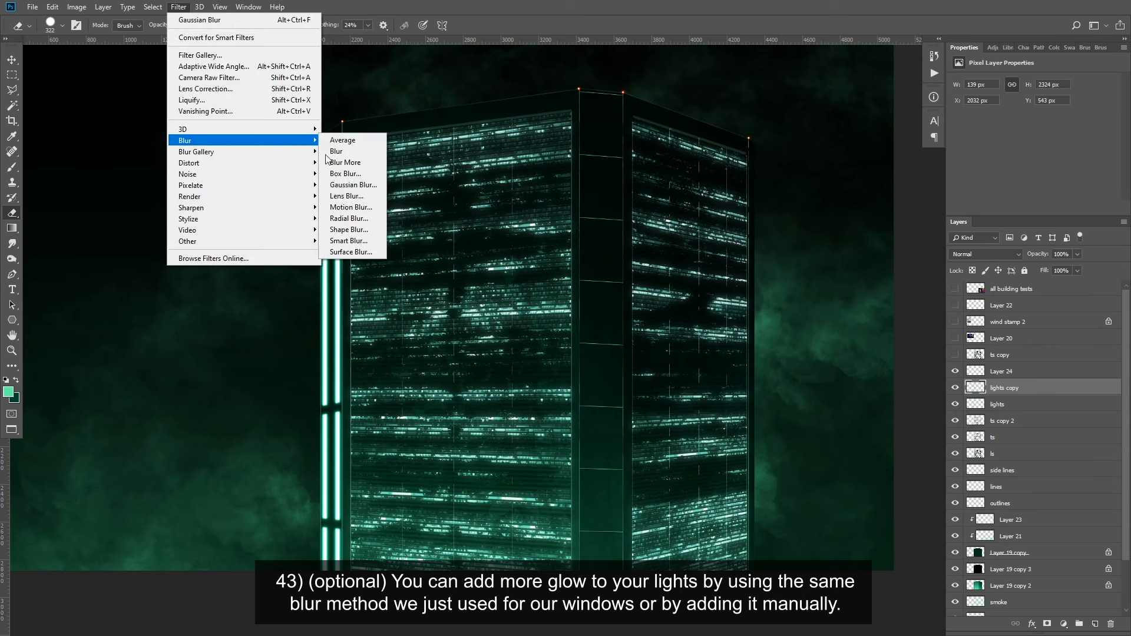
left_click(356, 186)
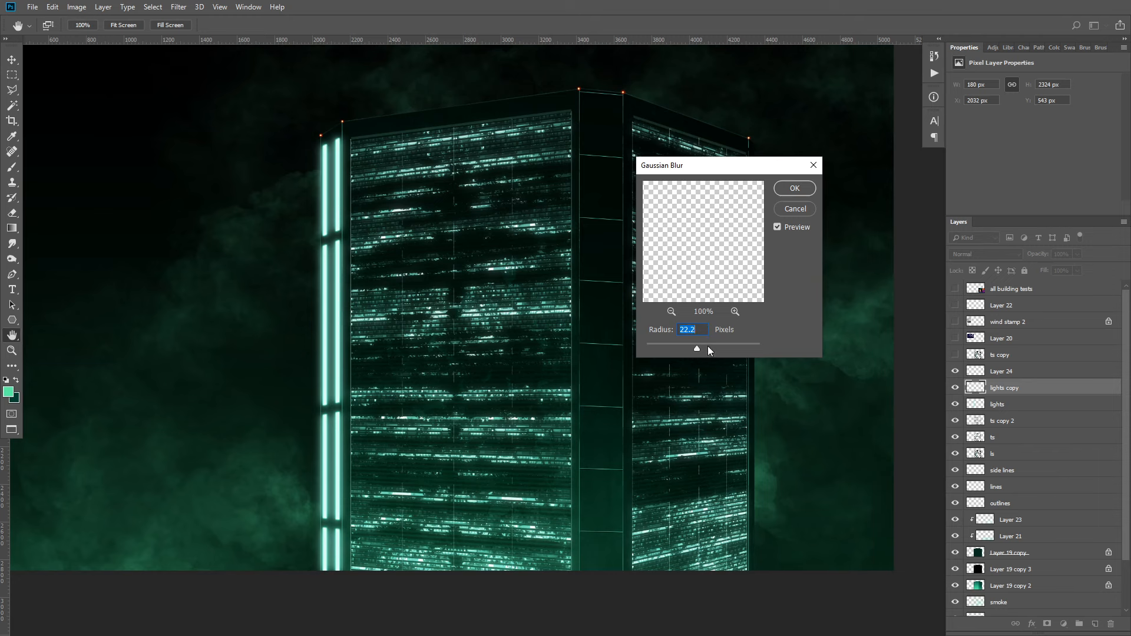
left_click_drag(708, 345, 709, 347)
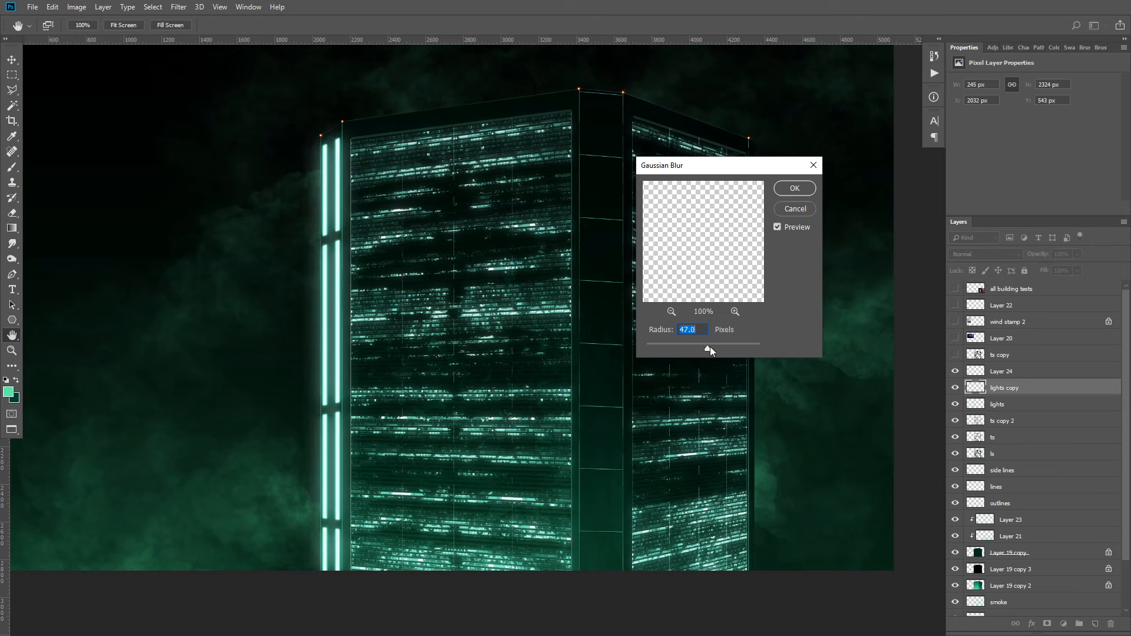
left_click(794, 189)
key("e")
- Try the Linear Burn and Overlay blend modes on lights copy and toggle its visibility to compare the glow
left_click(976, 255)
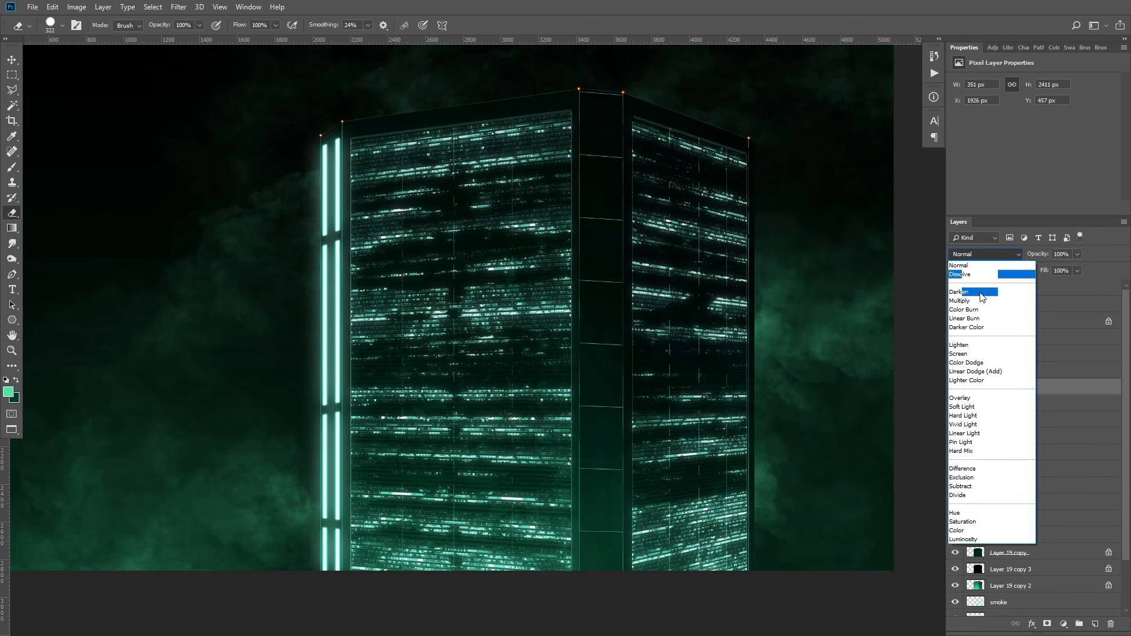
left_click(976, 318)
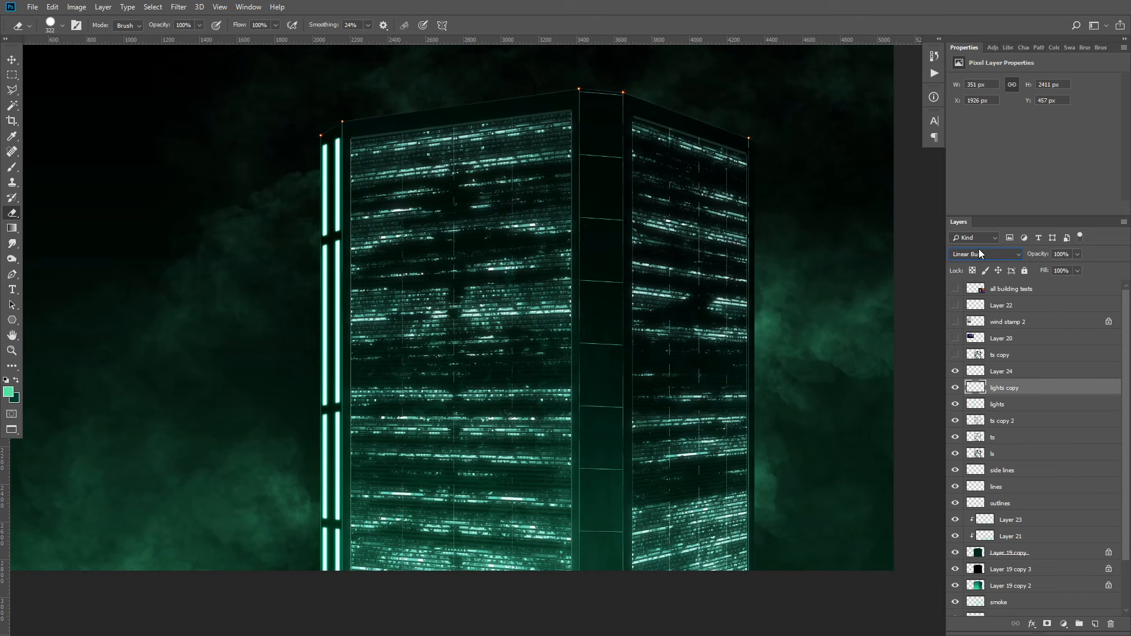
left_click(980, 254)
left_click(976, 403)
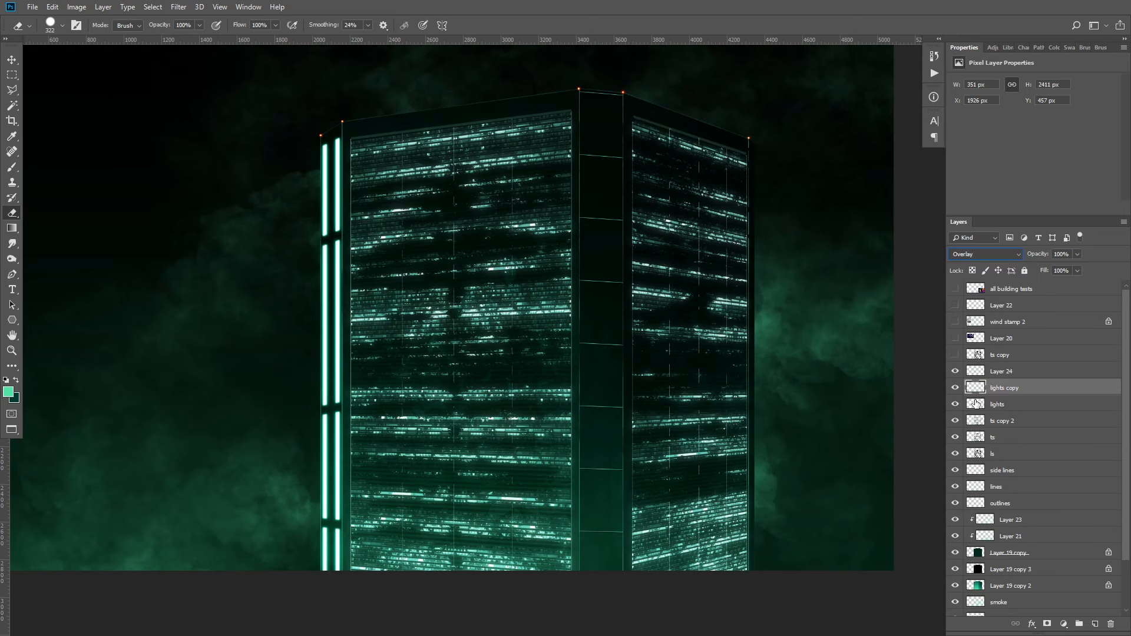
left_click(955, 389)
left_click(956, 389)
- Set the lights copy blend mode to Color Dodge and adjust the layer's opacity
left_click(979, 254)
left_click(979, 365)
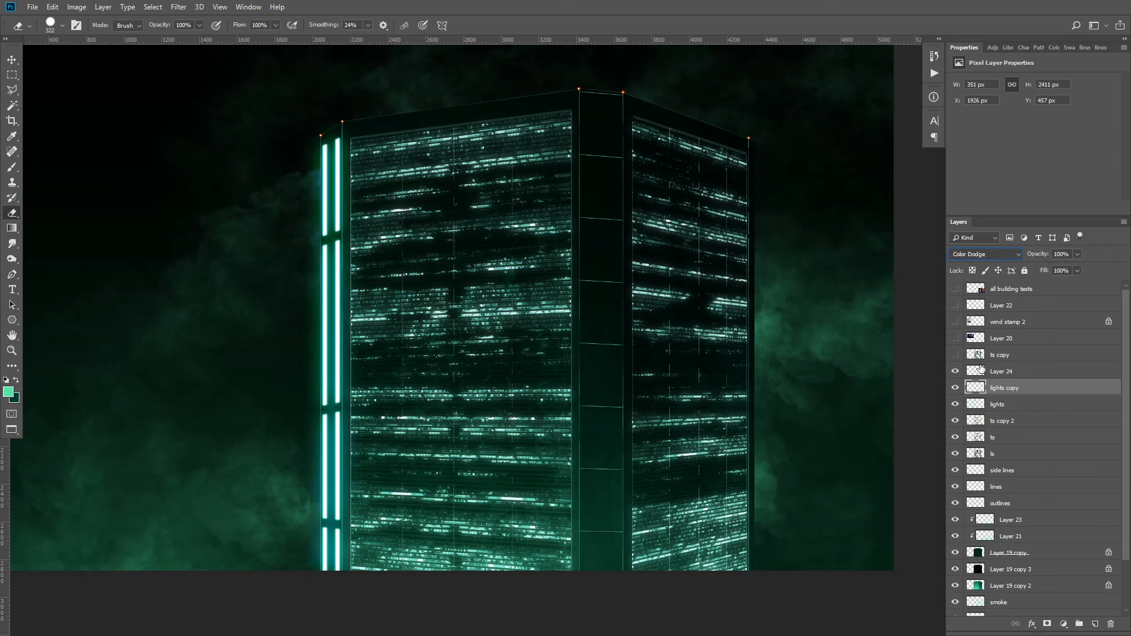
left_click(1075, 255)
left_click_drag(1069, 269, 1115, 284)
left_click(1043, 392)
- Paint green fog over the building on Layer 24 with the 4438 px smoke brush
left_click_drag(760, 197, 736, 236)
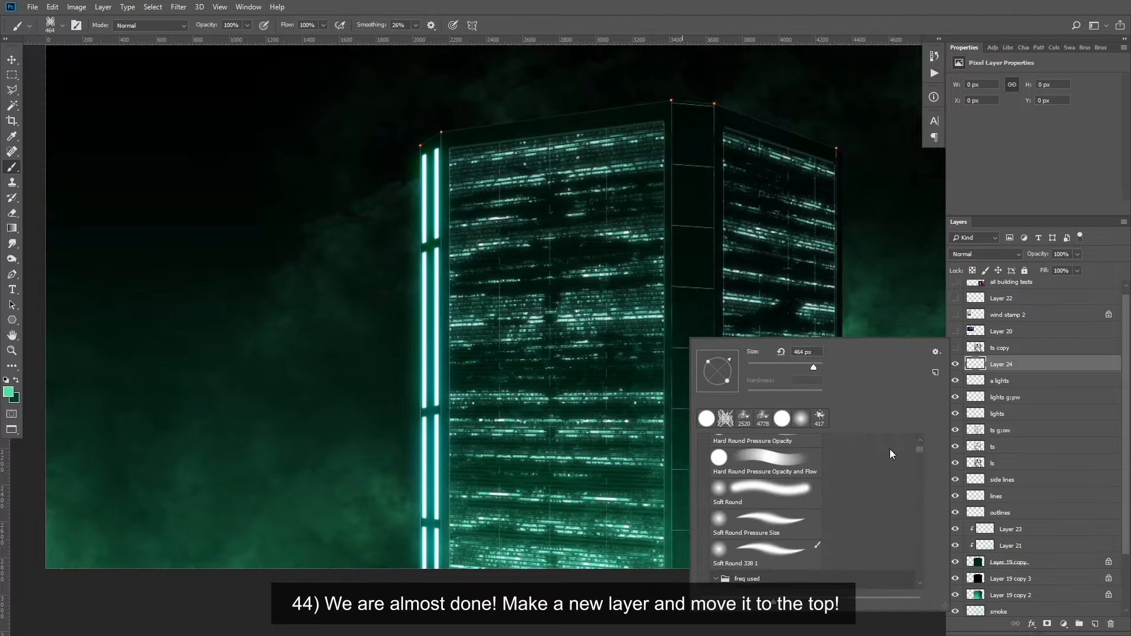
left_click_drag(923, 453, 931, 563)
scroll(913, 548, "up", 1)
left_click(778, 457)
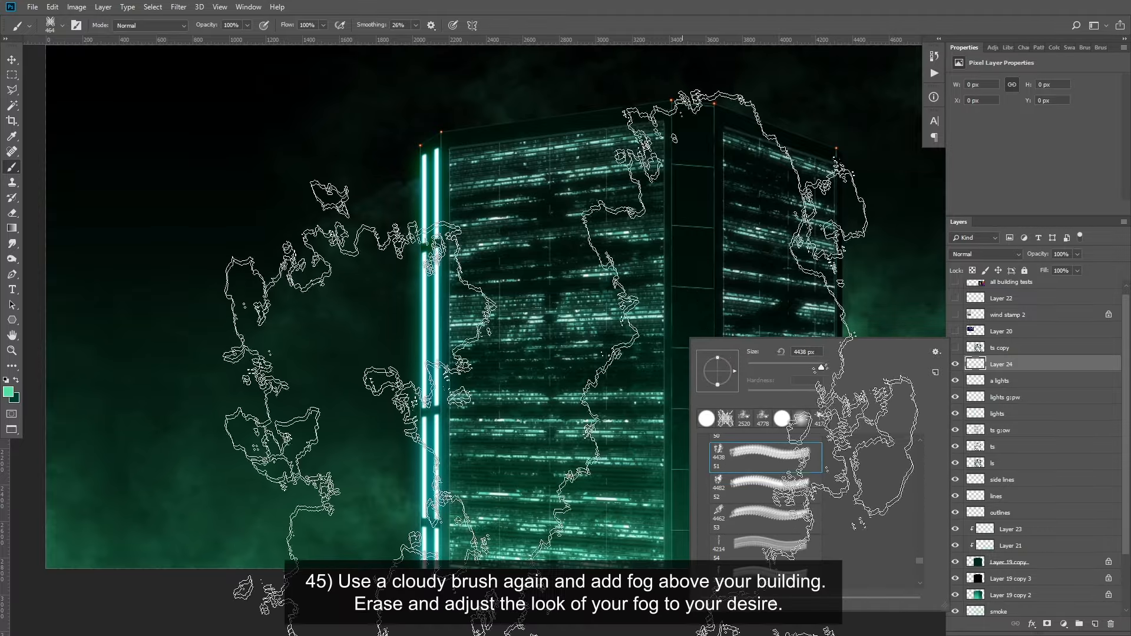
left_click(580, 526)
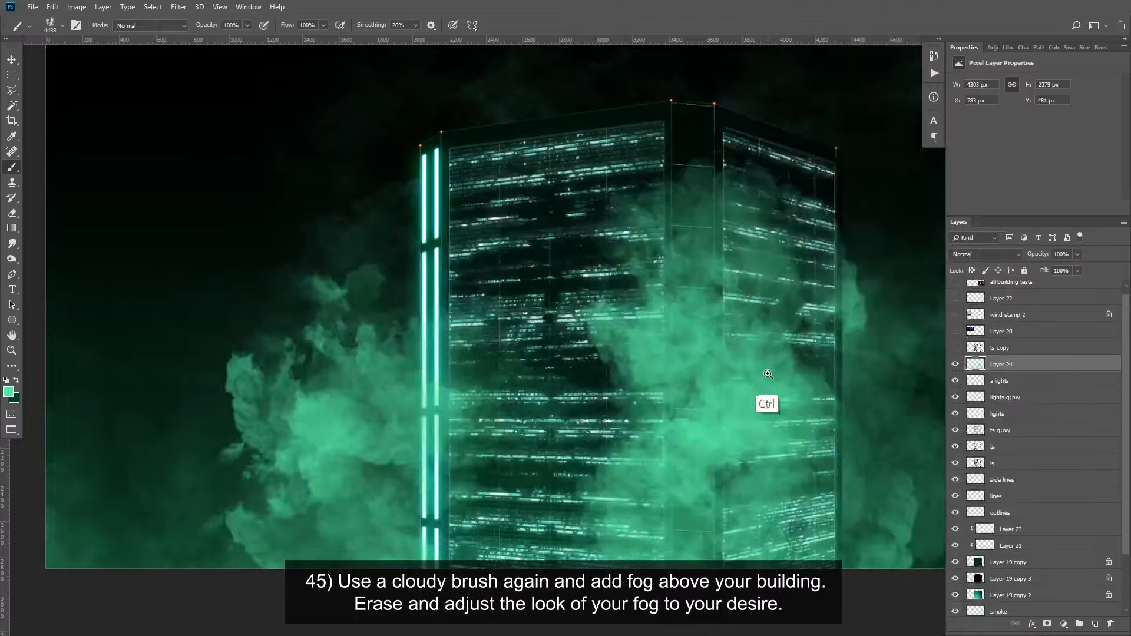
- Choose the 4438 px smoke brush for the Eraser and erase part of the fog over the building on Layer 24
left_click_drag(766, 375, 728, 389)
key("e")
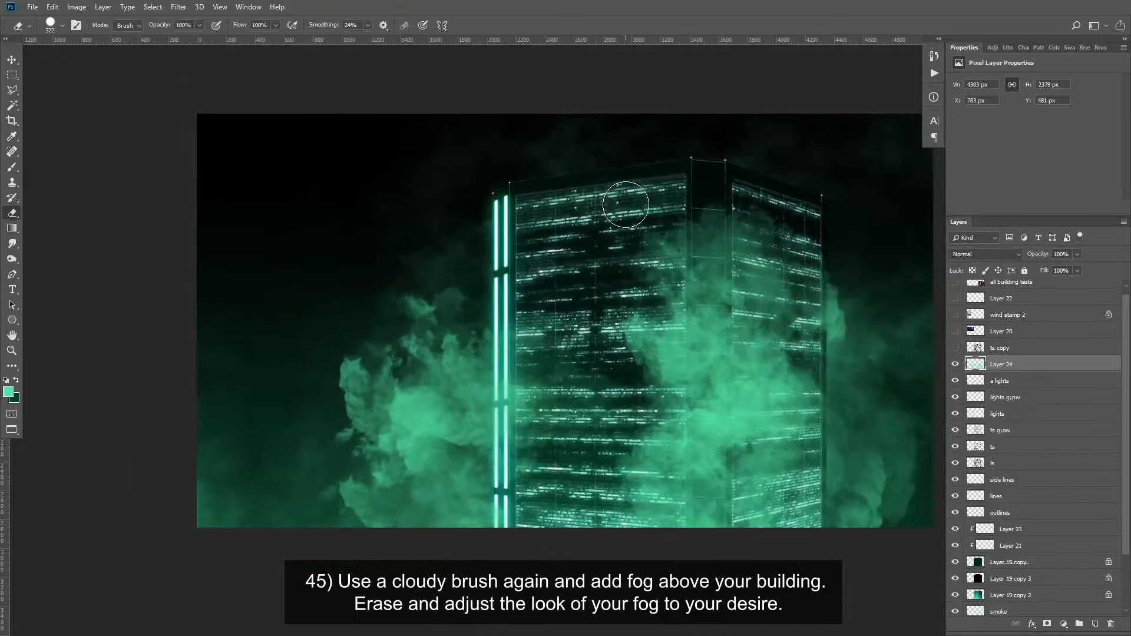
right_click(626, 211)
scroll(707, 383, "down", 5)
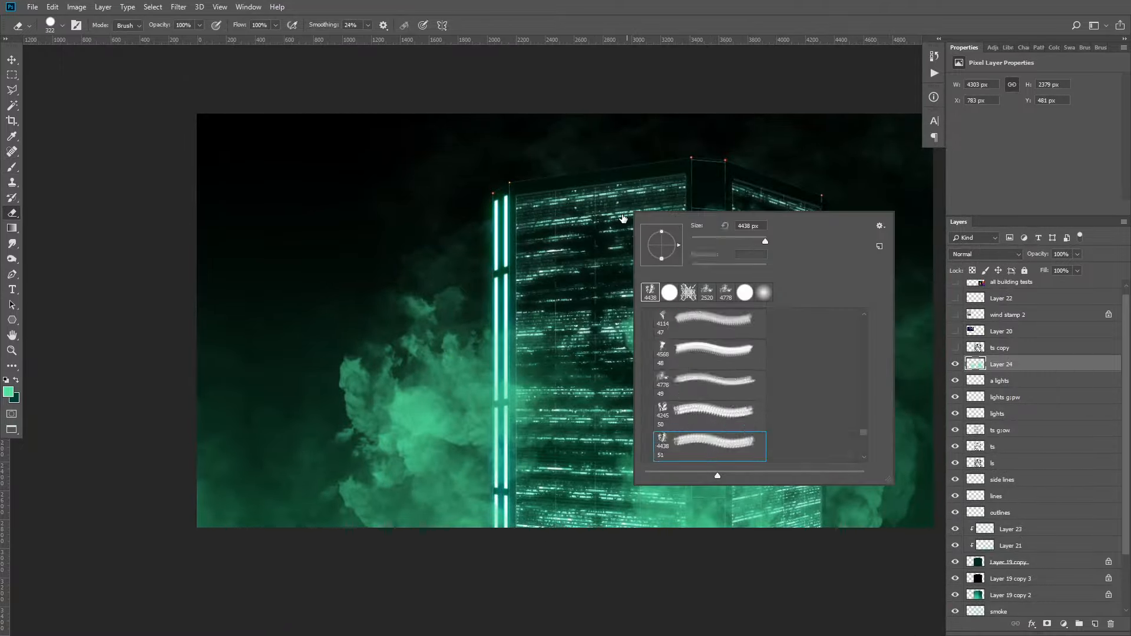
left_click(710, 446)
left_click(466, 248)
- Erase more fog with the Eraser's smoke brush at 2520 px and toggle Layer 24's visibility to compare the result
left_click_drag(757, 246, 628, 209)
right_click(628, 209)
left_click_drag(766, 240, 760, 241)
left_click(389, 324)
left_click(955, 364)
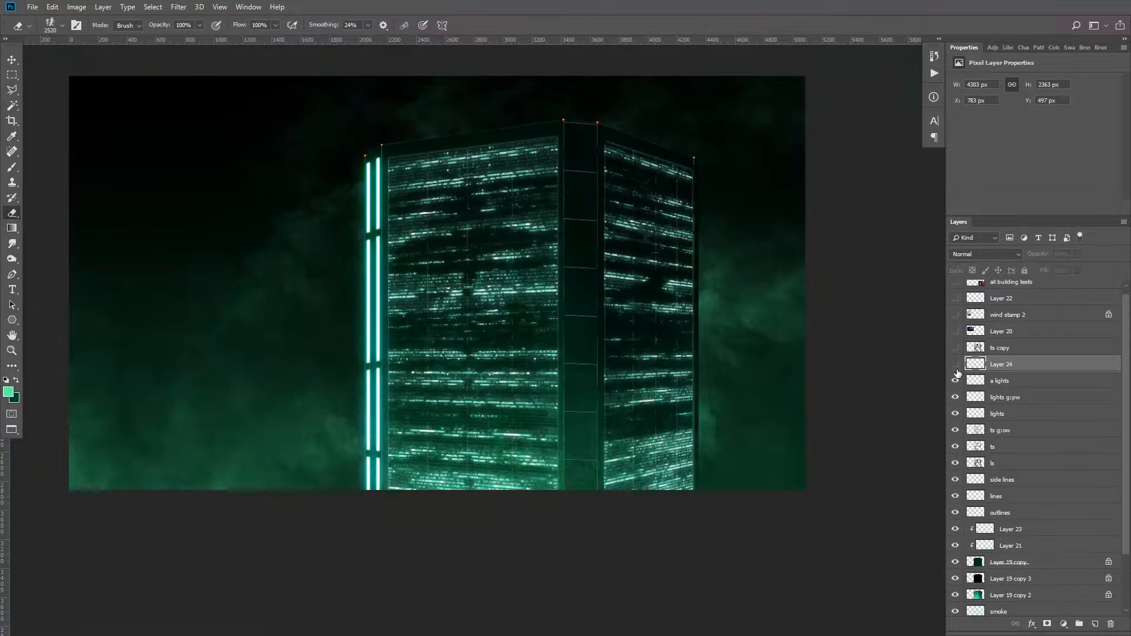
left_click(955, 365)
- Thin out the remaining fog on Layer 24, set the layer's opacity to 78% and reduce the eraser size to 66 px
mouse_move(611, 392)
left_mouse_down()
mouse_move(641, 428)
mouse_move(618, 428)
left_mouse_up()
left_click_drag(779, 282, 831, 326)
right_click(777, 228)
left_click_drag(908, 257, 859, 256)
left_click(694, 285)
left_click_drag(809, 195, 802, 195)
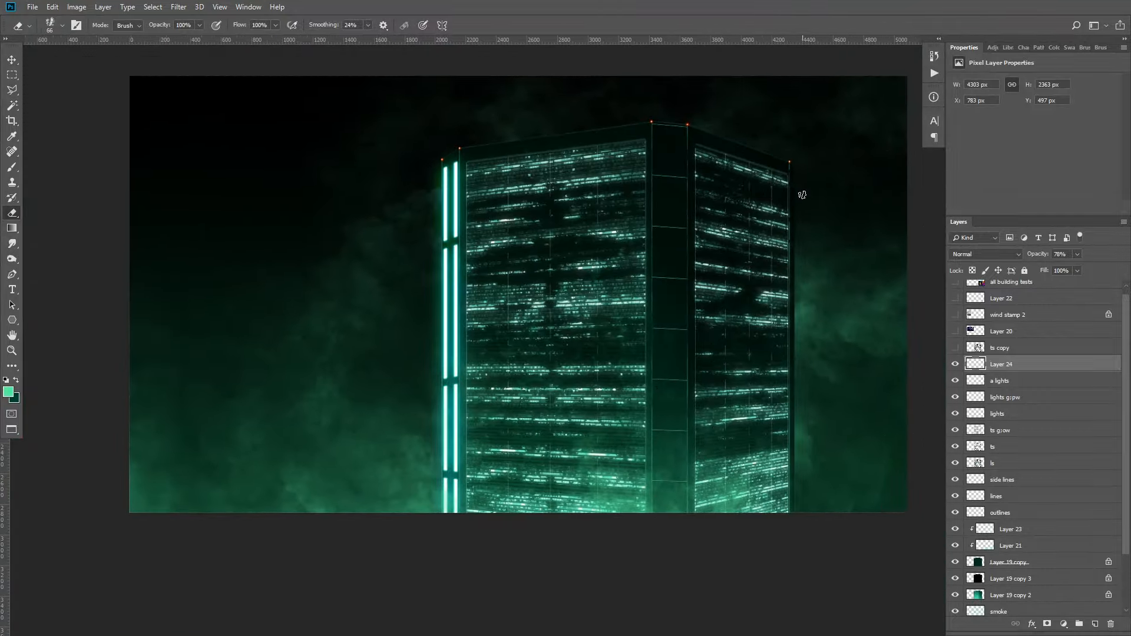
- Inspect the lit windows, outlines and fog on both faces of the finished building up close
left_click_drag(598, 298, 673, 330)
left_click_drag(752, 119, 627, 344)
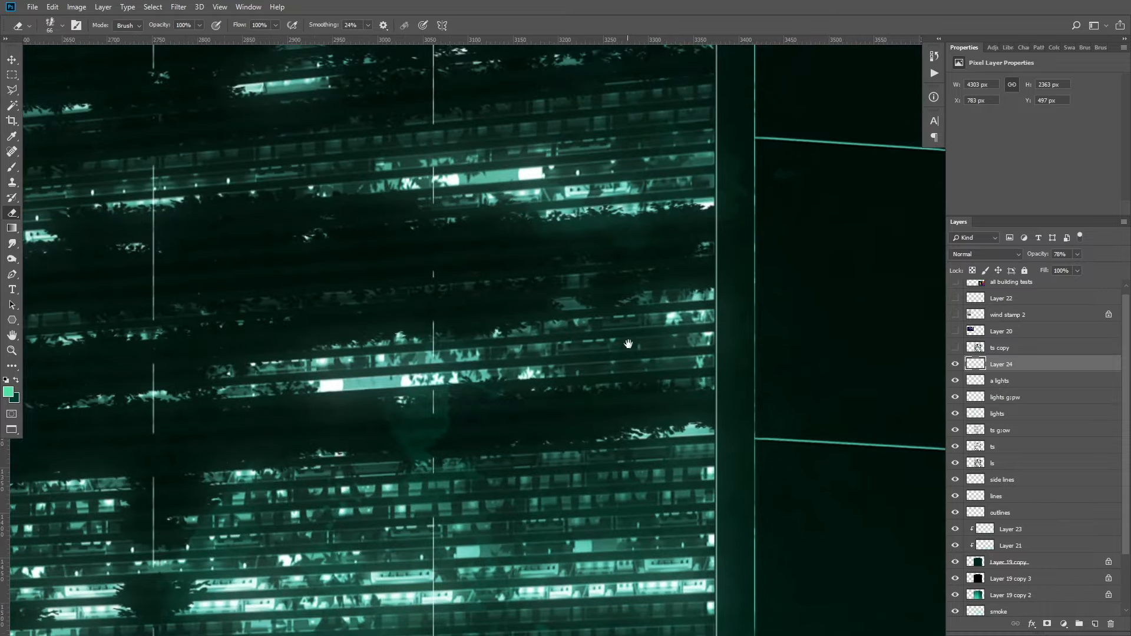
left_click_drag(844, 185, 642, 229)
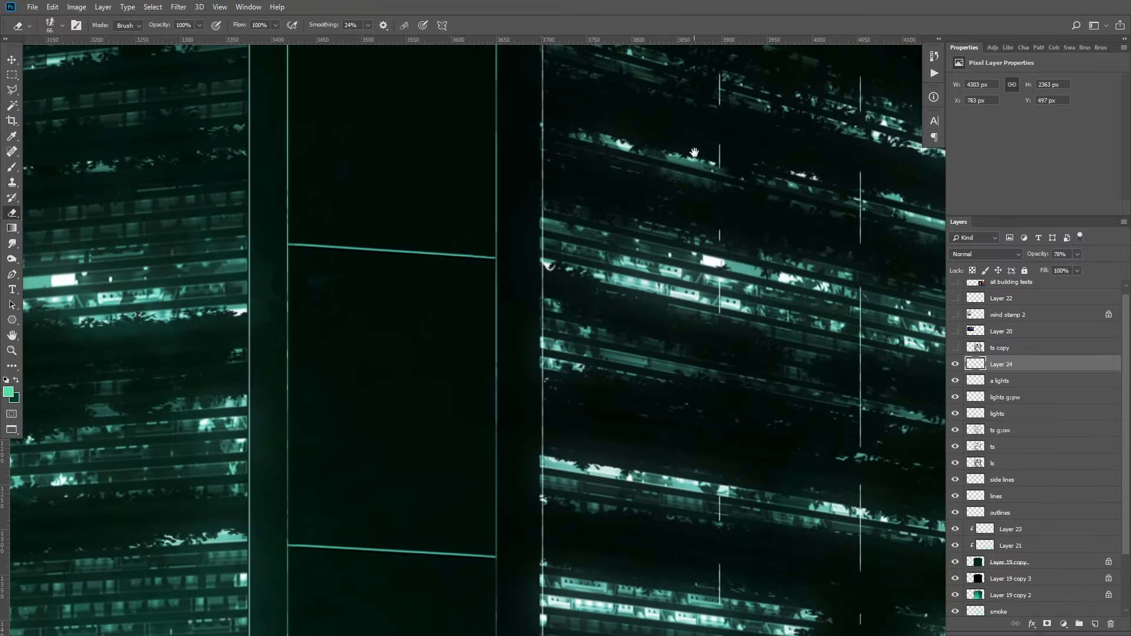
left_click_drag(795, 159, 537, 215)
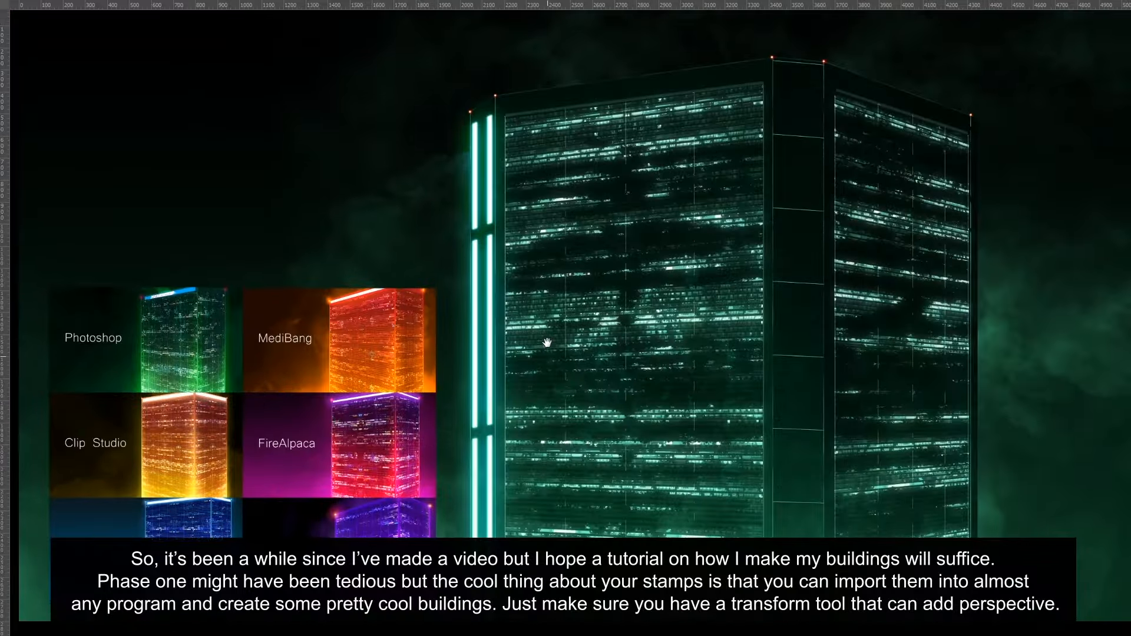
left_click_drag(547, 342, 601, 343)
mouse_move(601, 343)
left_mouse_down()
mouse_move(573, 346)
mouse_move(585, 334)
mouse_move(601, 347)
mouse_move(574, 345)
left_mouse_up()
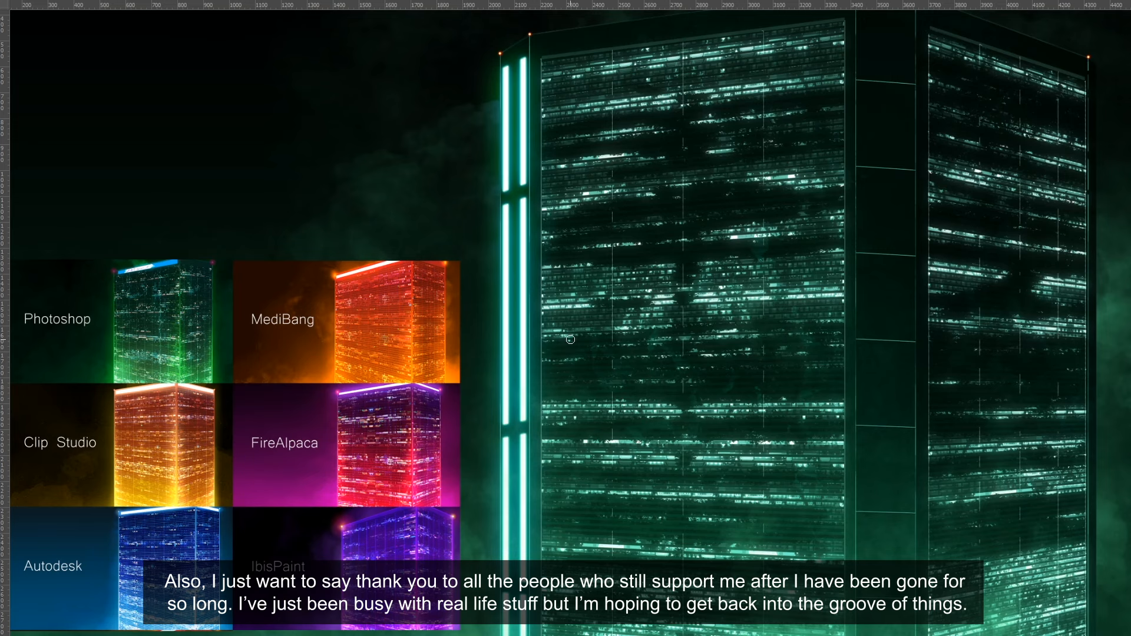
- Draw a green freehand smiley face with a small squiggle and a heart in the dark sky beside the building
left_click_drag(345, 79, 397, 154)
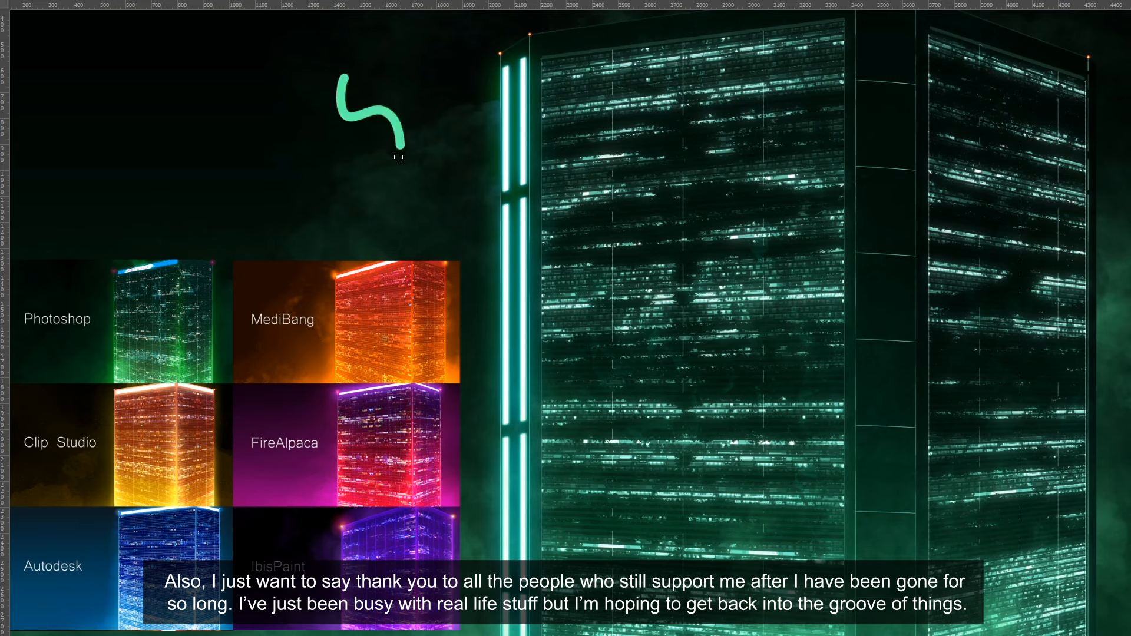
key("ctrl+z")
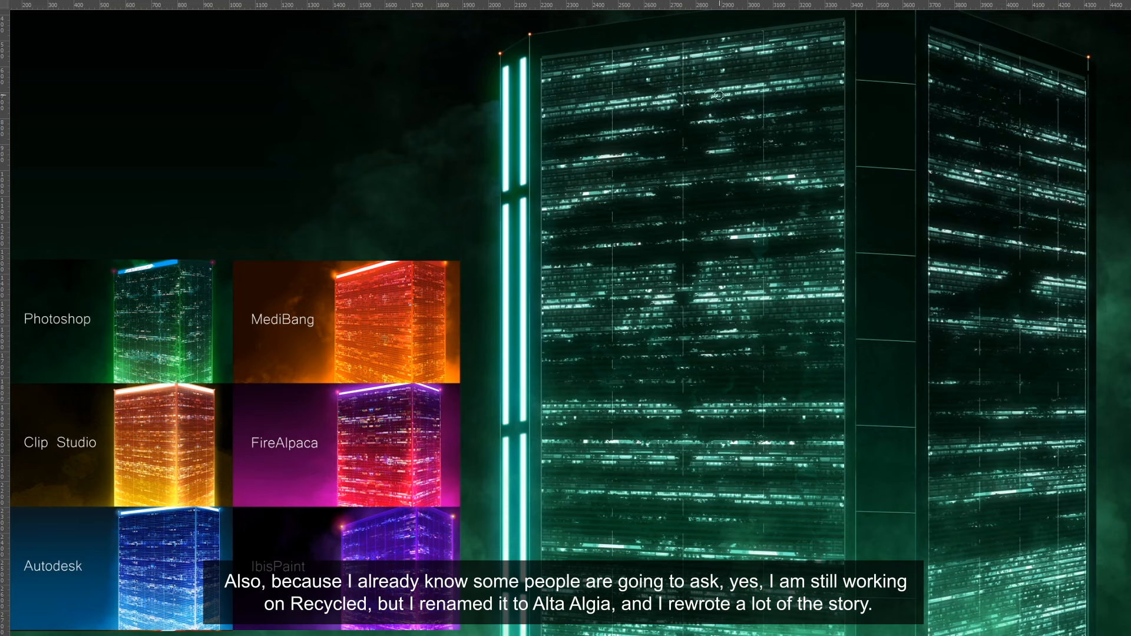
mouse_move(213, 98)
left_mouse_down()
mouse_move(188, 120)
mouse_move(257, 120)
mouse_move(222, 92)
left_mouse_up()
mouse_move(329, 76)
left_mouse_down()
mouse_move(293, 73)
mouse_move(356, 69)
left_mouse_up()
left_click_drag(164, 129, 377, 80)
left_click_drag(213, 122, 223, 117)
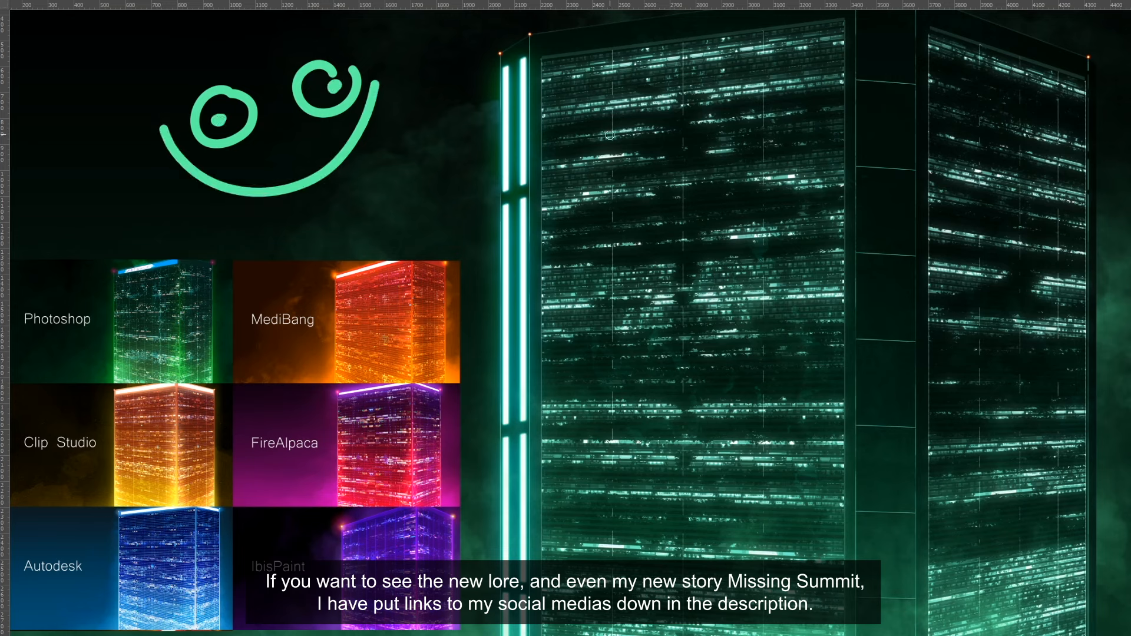
mouse_move(423, 148)
left_mouse_down()
mouse_move(439, 209)
mouse_move(451, 121)
mouse_move(436, 171)
left_mouse_up()
left_click_drag(365, 158, 399, 186)
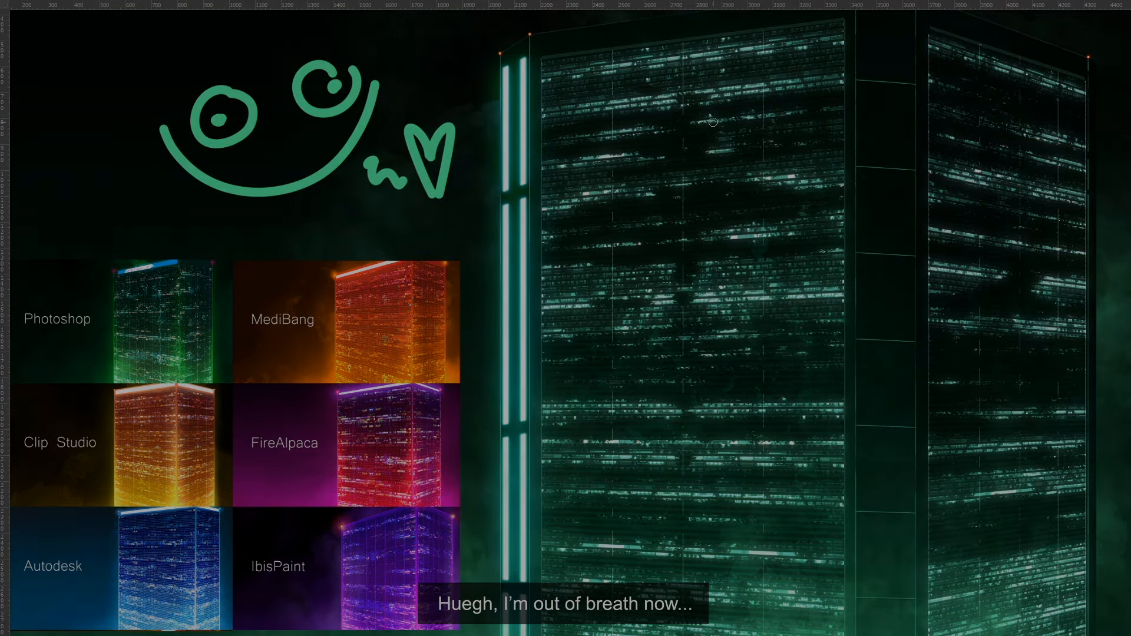